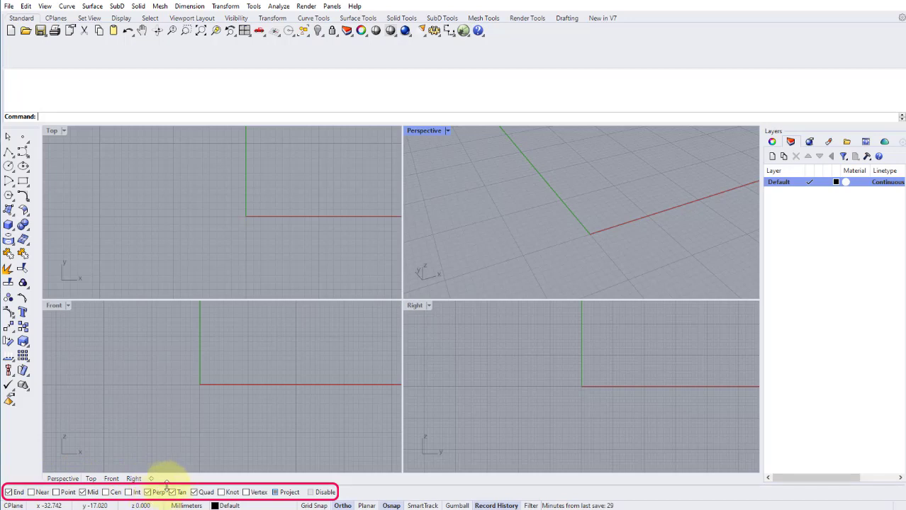
pyautogui.click(275, 493)
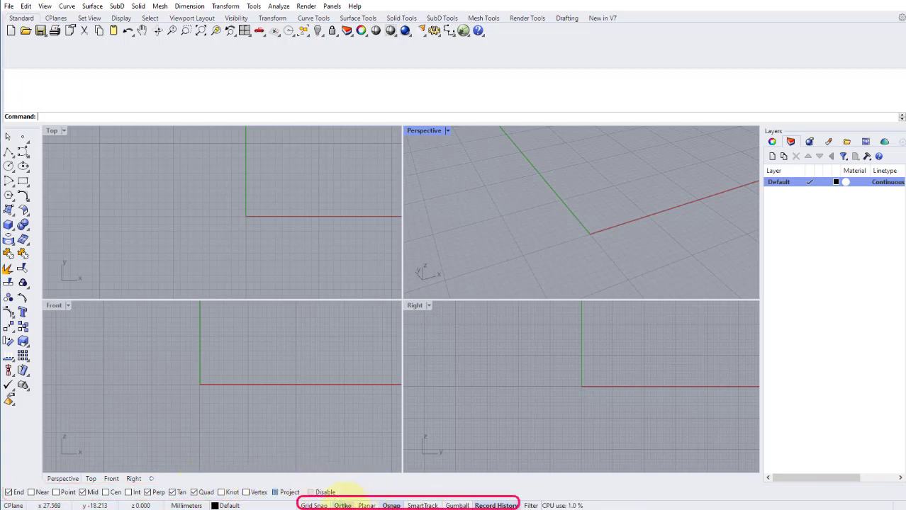
pyautogui.click(394, 503)
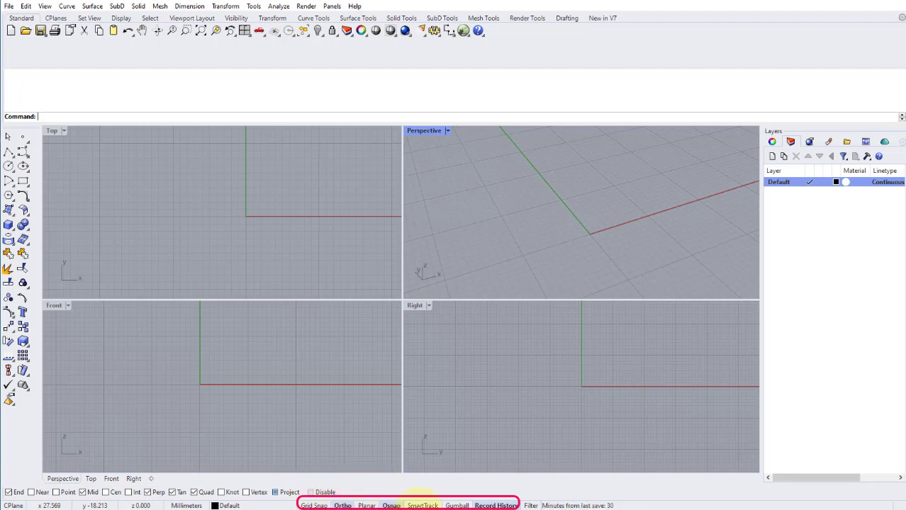
pyautogui.click(391, 505)
pyautogui.click(499, 506)
pyautogui.click(499, 505)
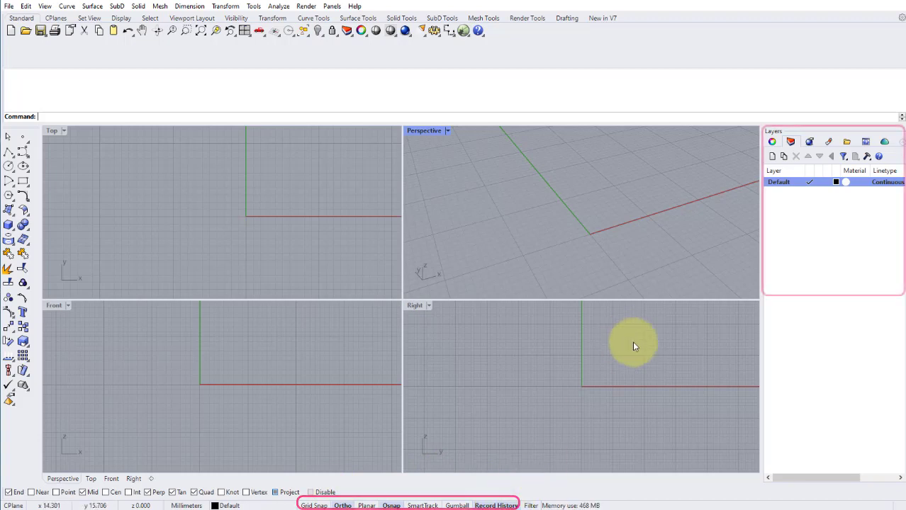
pyautogui.click(793, 143)
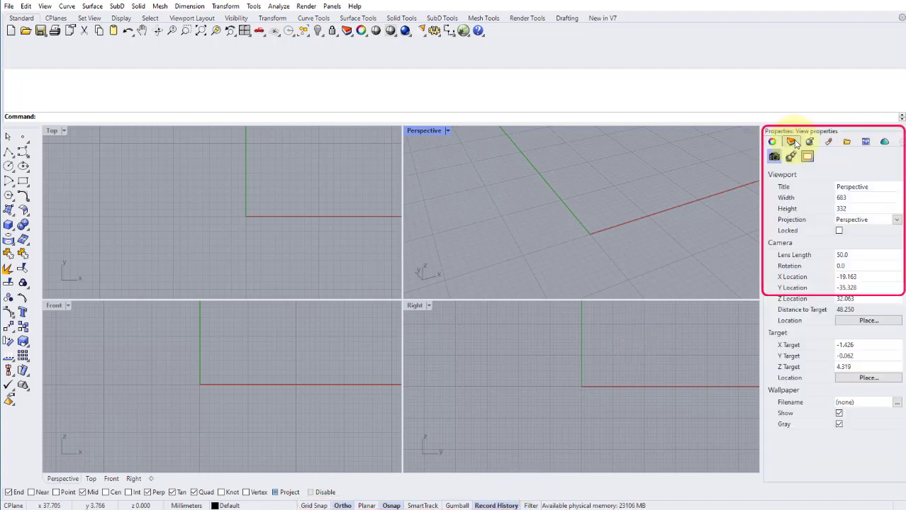
pyautogui.click(772, 142)
pyautogui.click(790, 142)
pyautogui.click(772, 141)
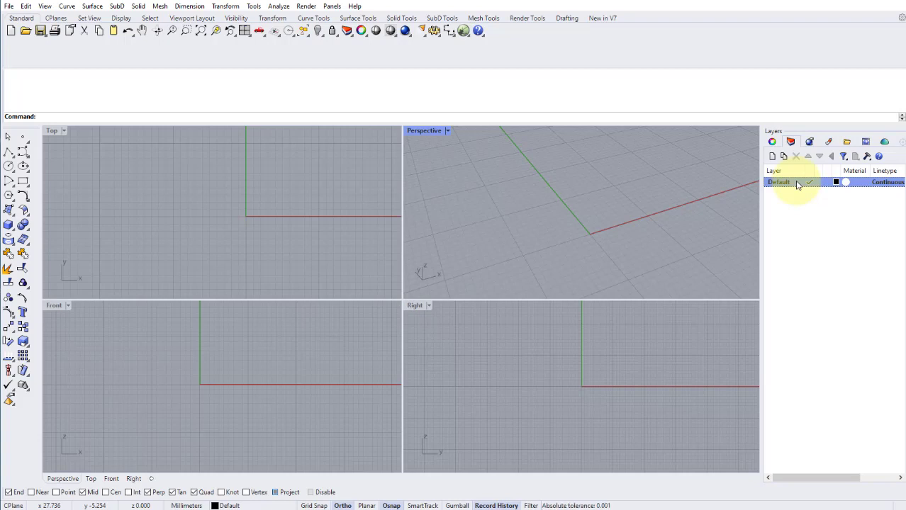
pyautogui.moveTo(227, 383); pyautogui.dragTo(217, 388, button='right')
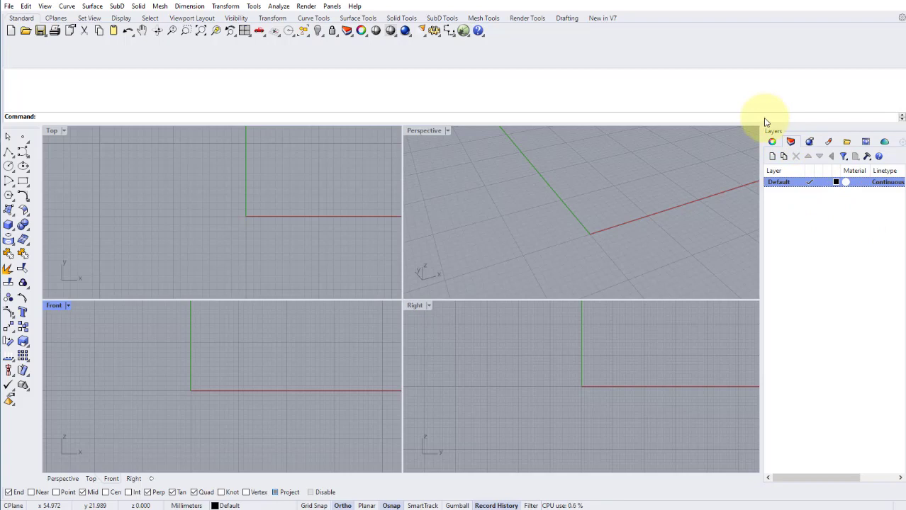
# - Create a new layer named "finger size" and set its layer color to Brown
pyautogui.click(773, 157)
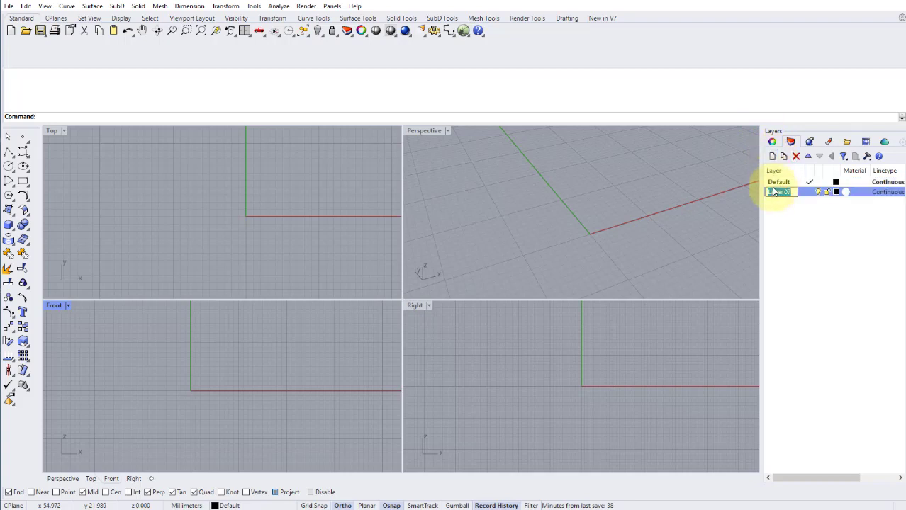
pyautogui.write('fiber su')
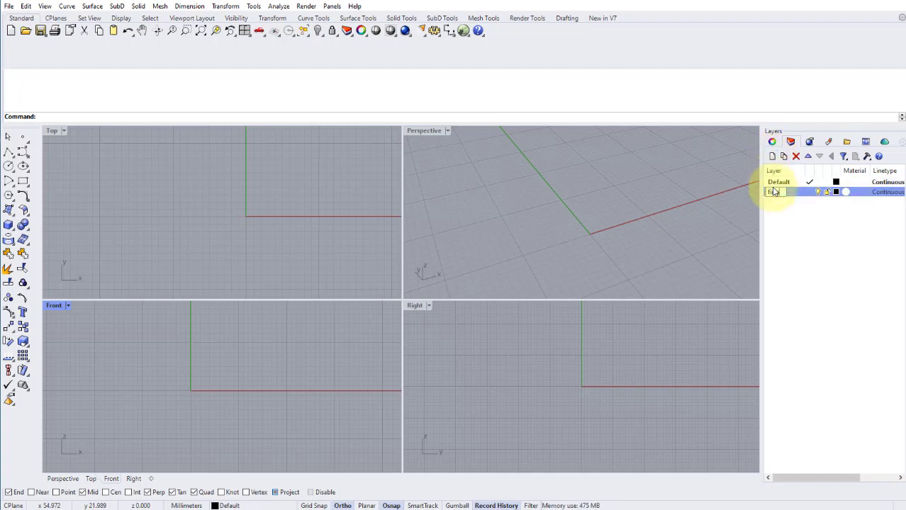
pyautogui.write('e')
pyautogui.press('Return')
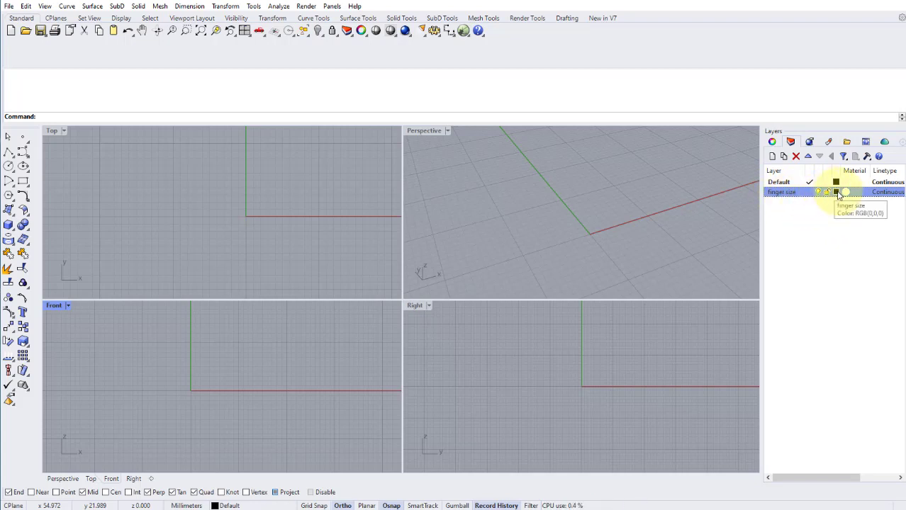
pyautogui.click(836, 192)
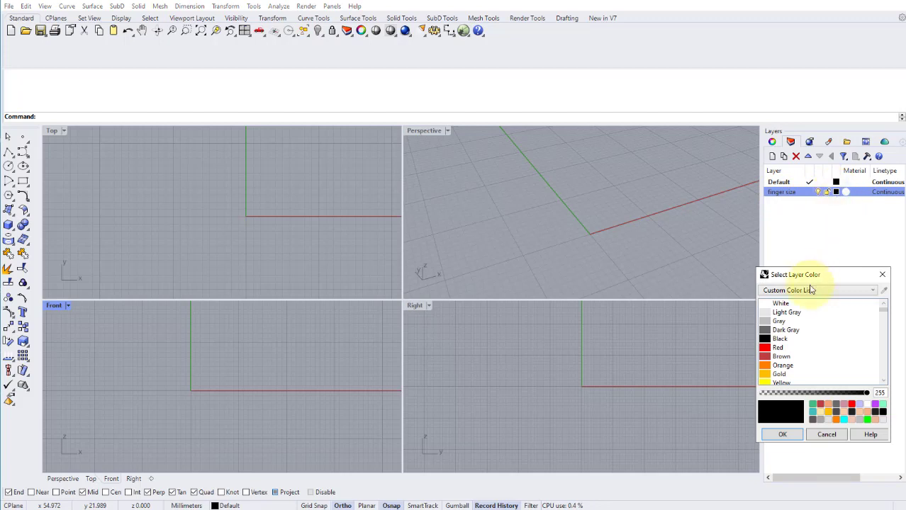
pyautogui.click(782, 357)
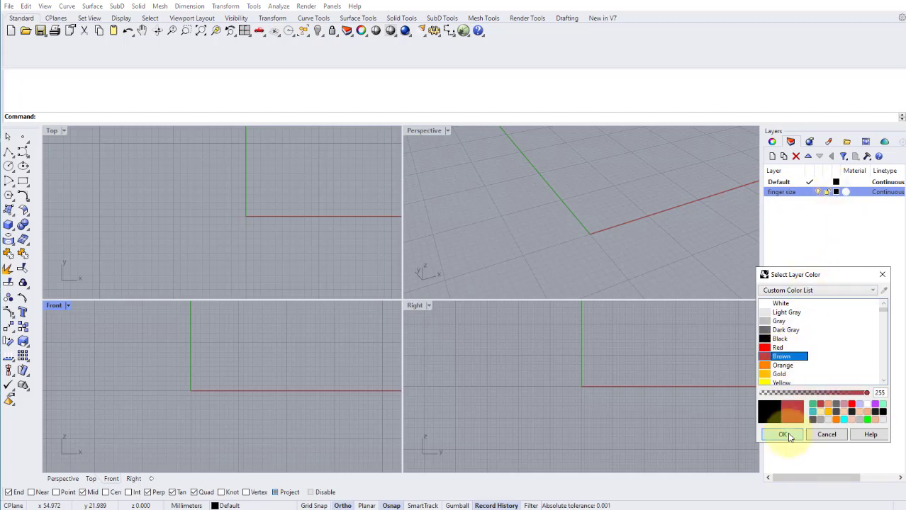
pyautogui.click(782, 434)
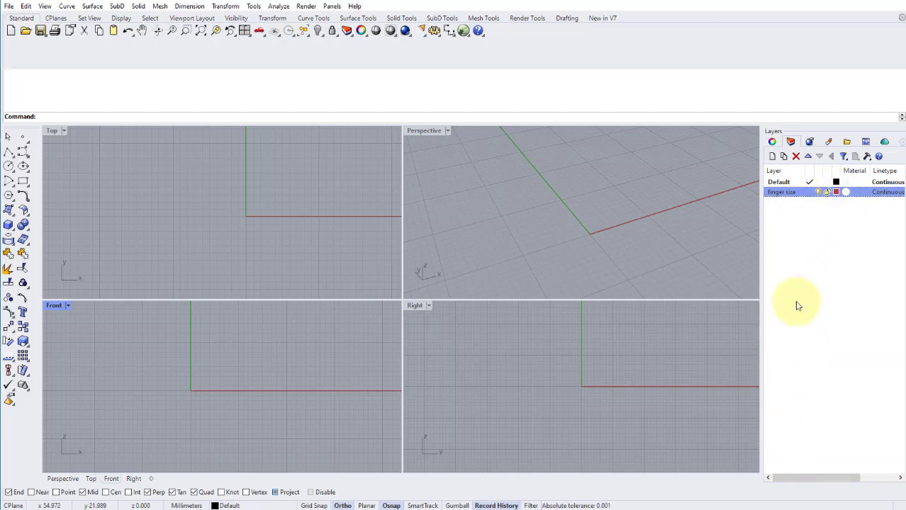
# - Make the "finger size" layer the current layer for drawing
pyautogui.click(810, 193)
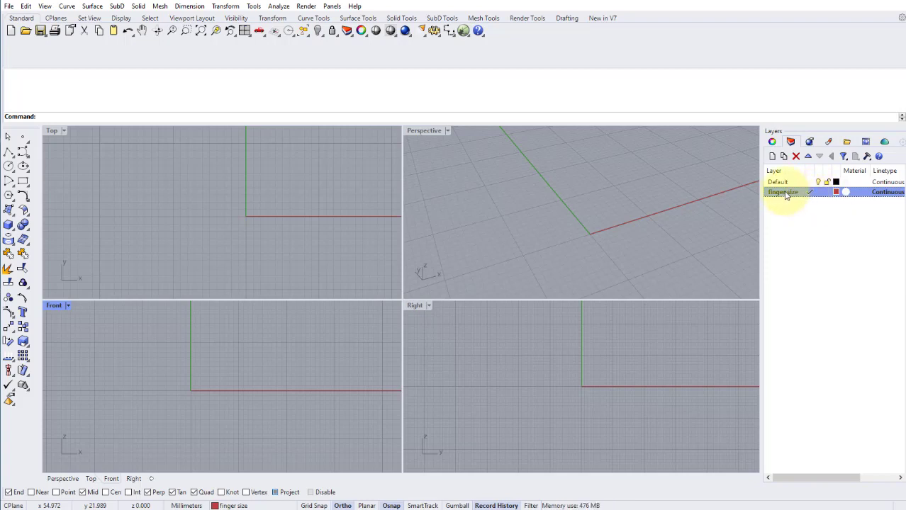
pyautogui.click(810, 184)
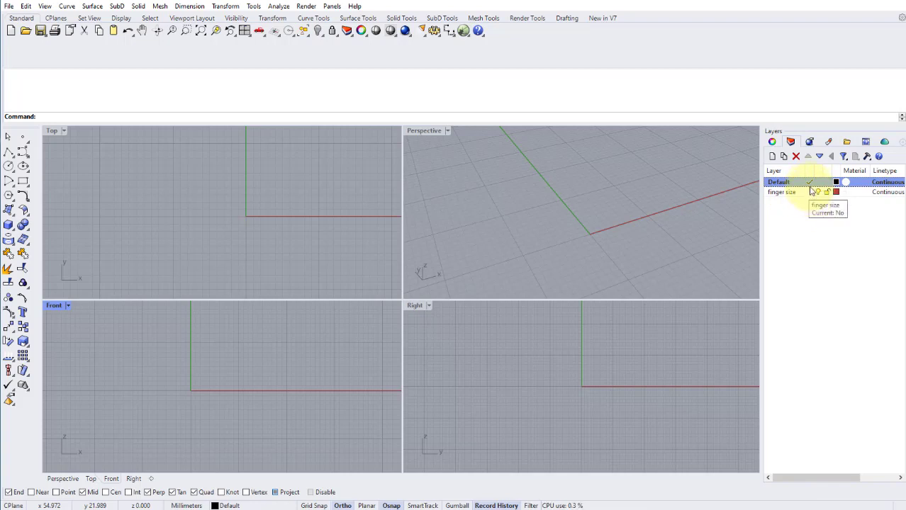
pyautogui.click(810, 193)
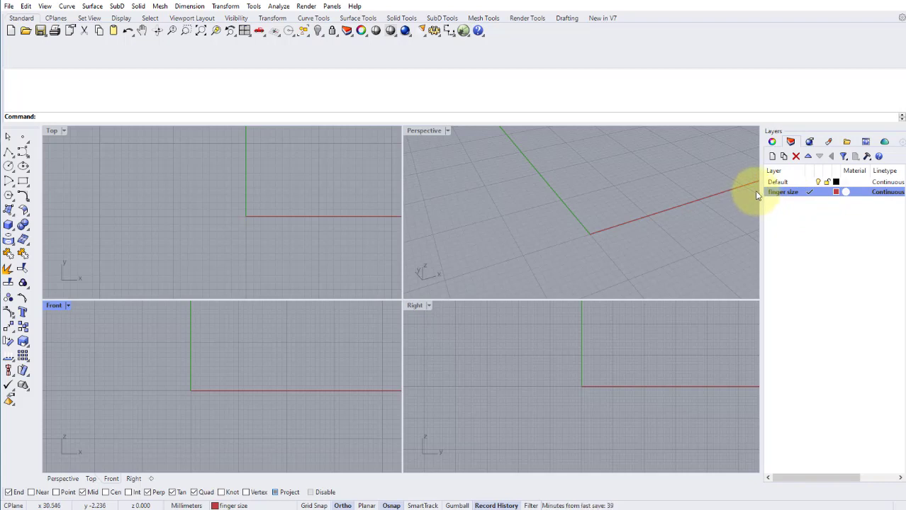
pyautogui.click(810, 184)
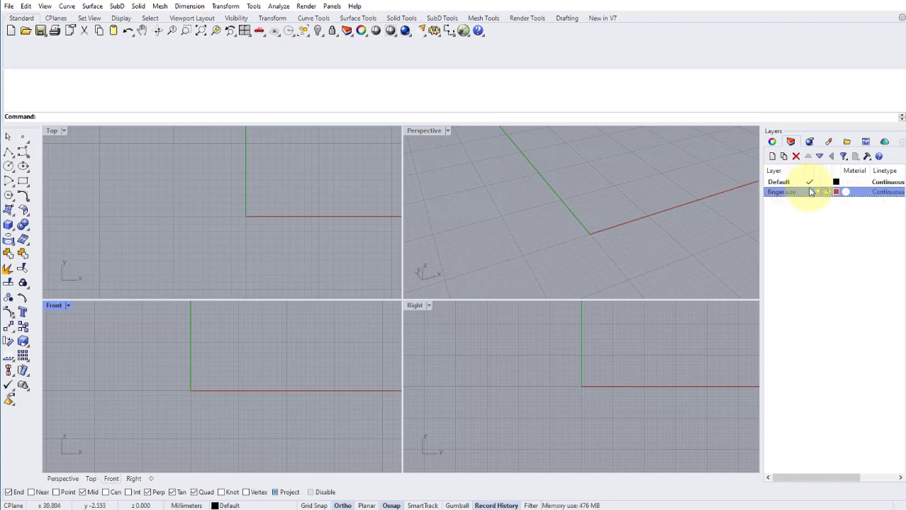
pyautogui.click(809, 192)
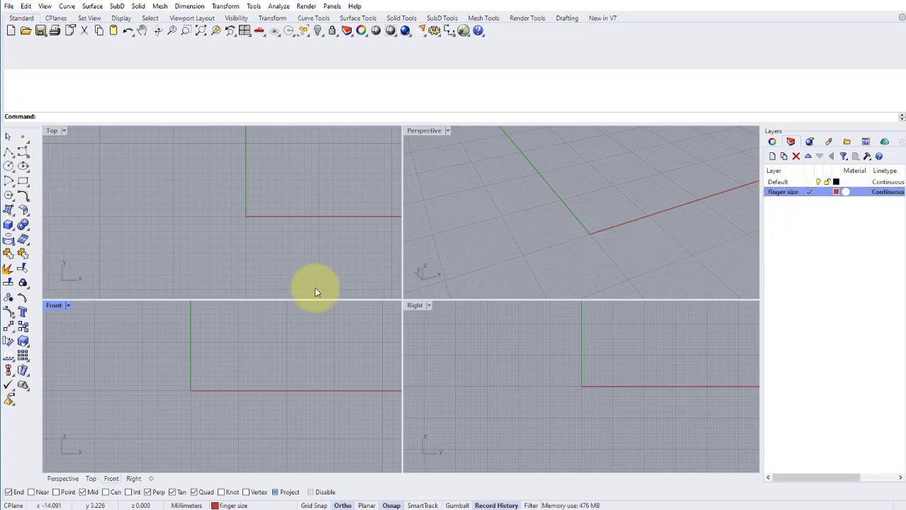
# - Draw a circle centred on the origin with a diameter of 15.9 mm in the maximized Front viewport
pyautogui.doubleClick(54, 305)
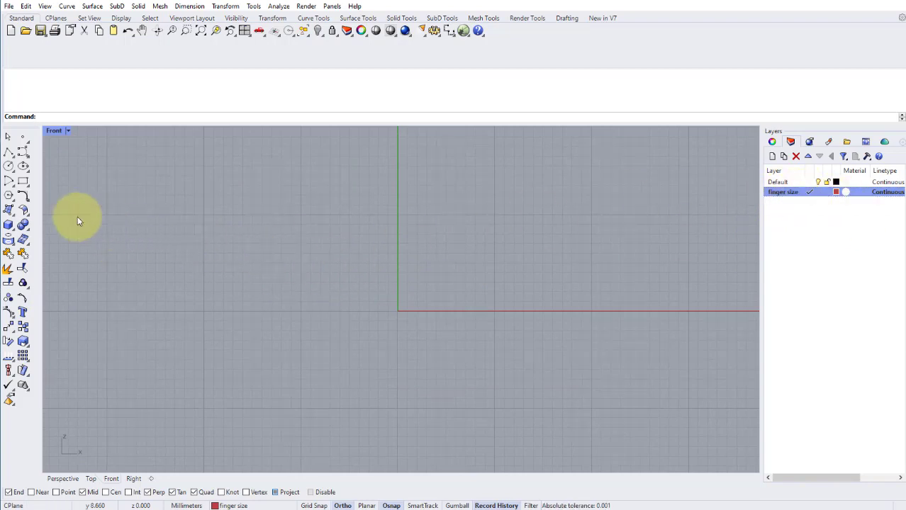
pyautogui.click(10, 169)
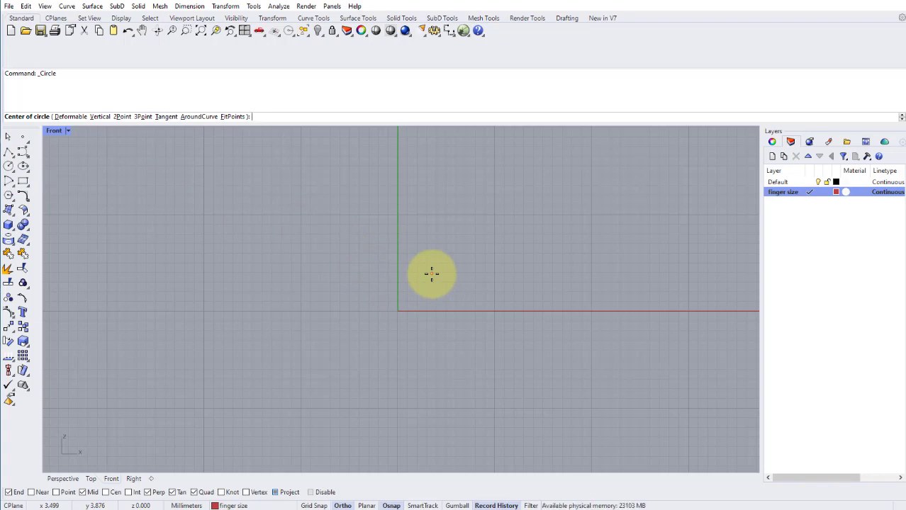
pyautogui.write('0')
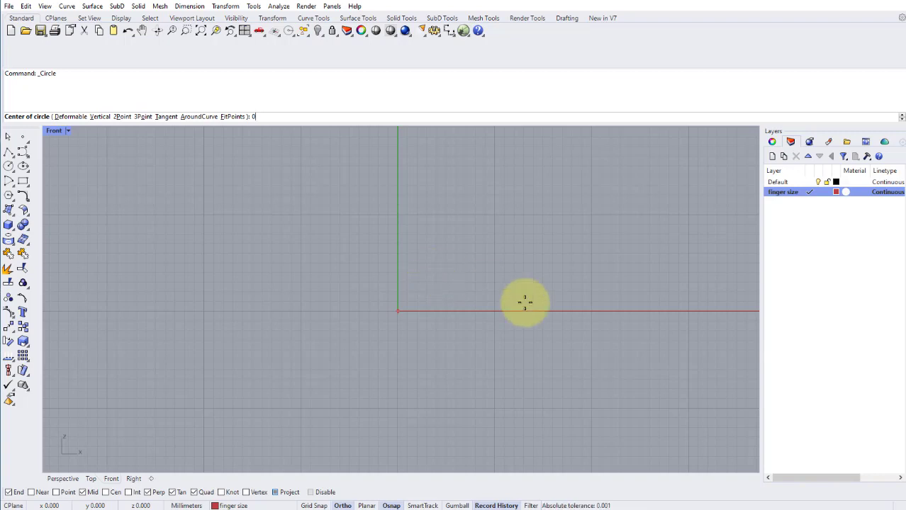
pyautogui.press('Return')
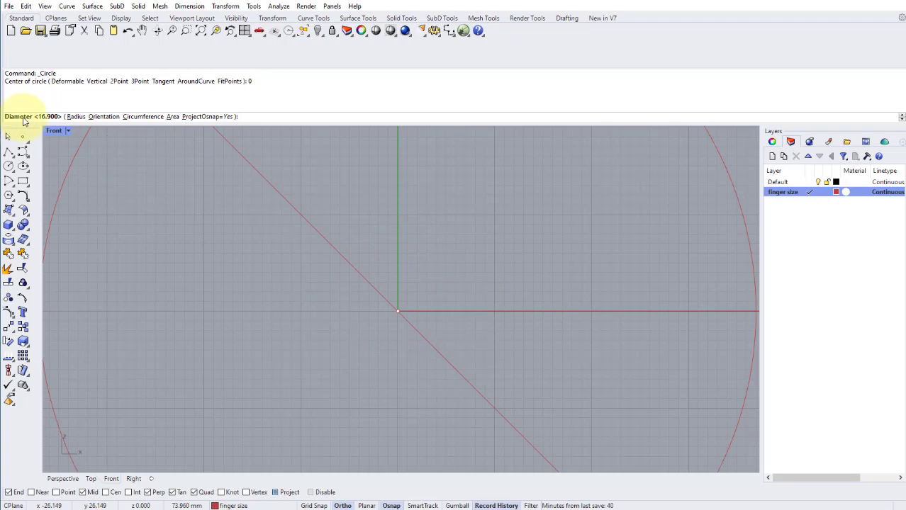
pyautogui.click(76, 118)
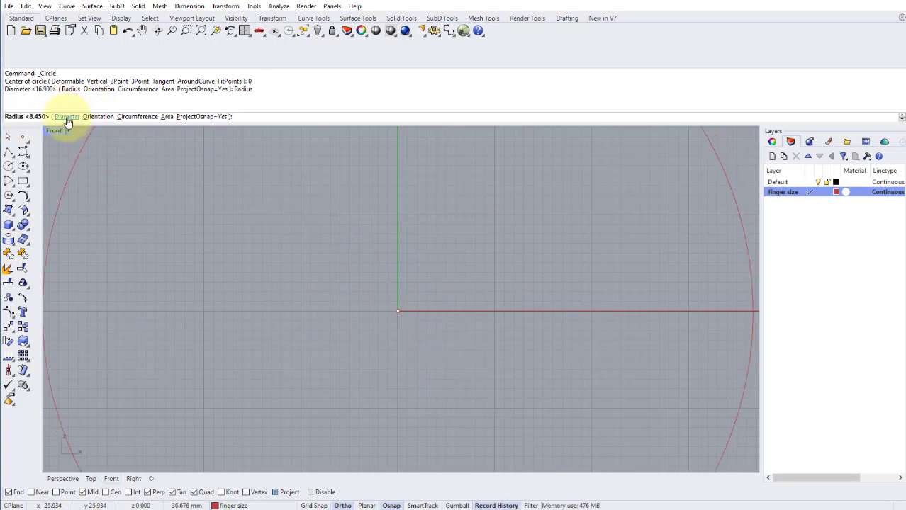
pyautogui.click(67, 118)
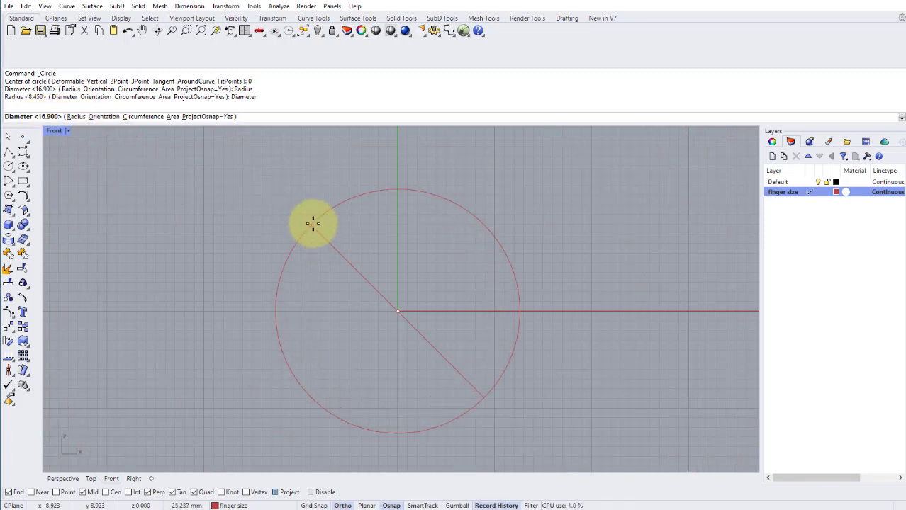
pyautogui.write('15.9')
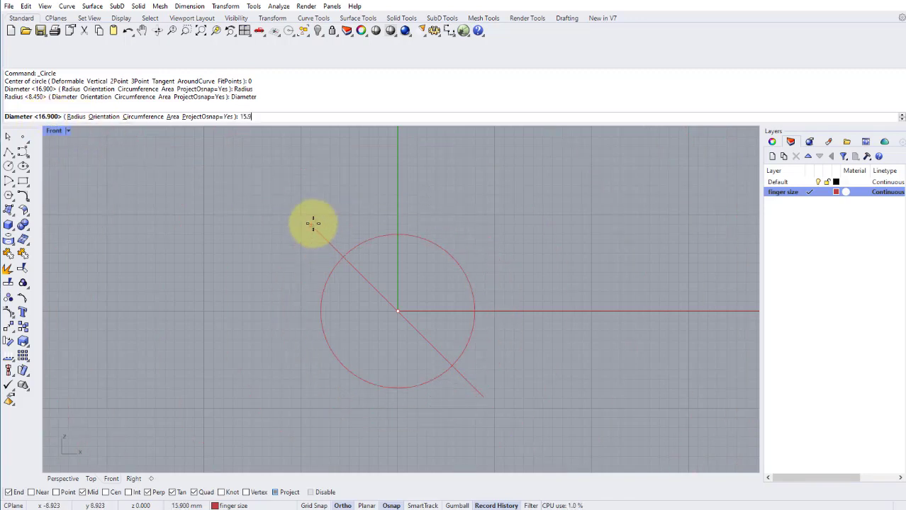
pyautogui.press('Return')
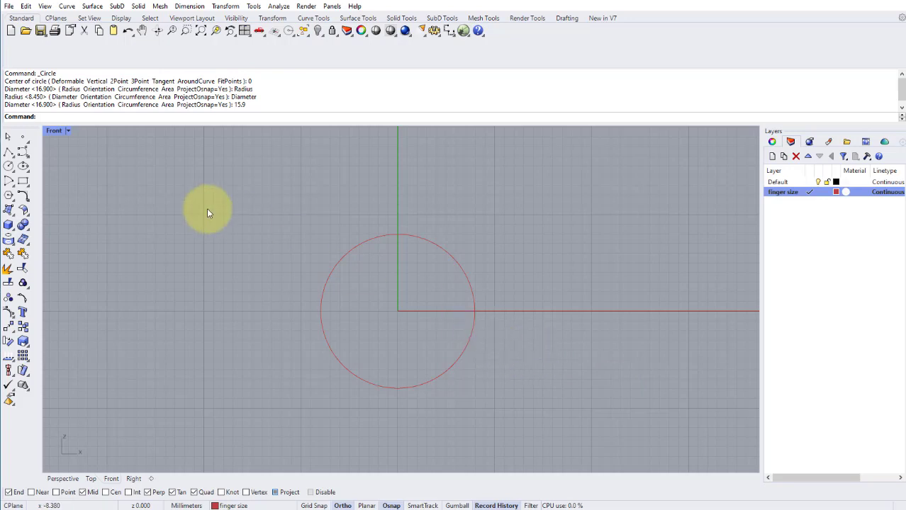
# - Maximize the Top viewport in place of the Front view and hide its construction grid and axes
pyautogui.doubleClick(55, 131)
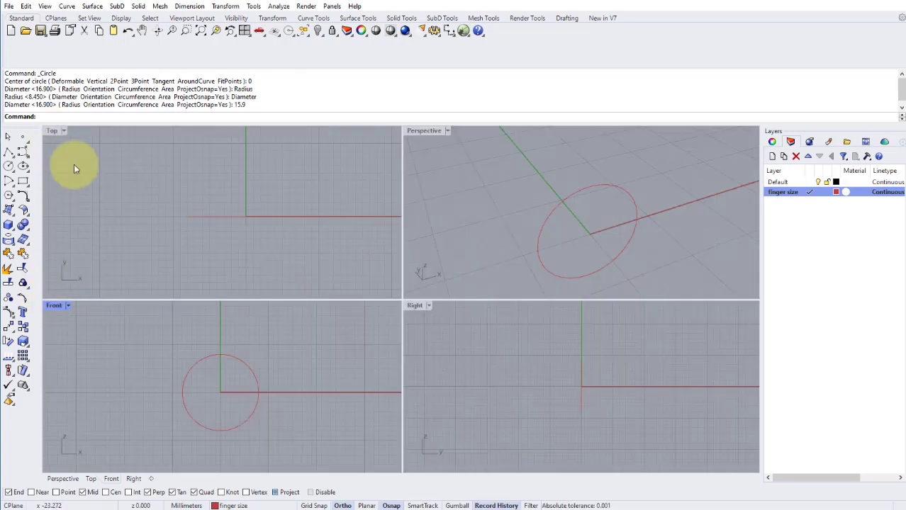
pyautogui.doubleClick(54, 131)
pyautogui.scroll(3, 353, 270)
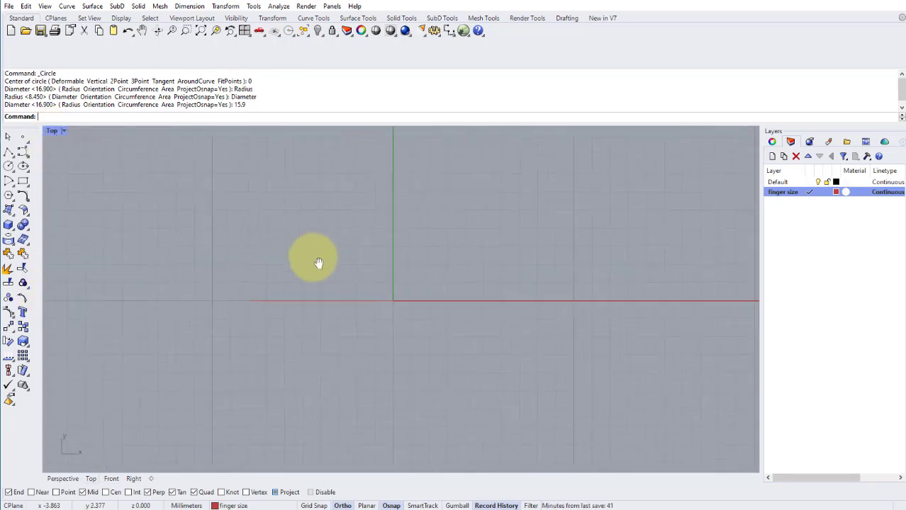
pyautogui.moveTo(343, 276)
pyautogui.mouseDown(button='right')
pyautogui.moveTo(330, 257)
pyautogui.moveTo(342, 261)
pyautogui.mouseUp(button='right')
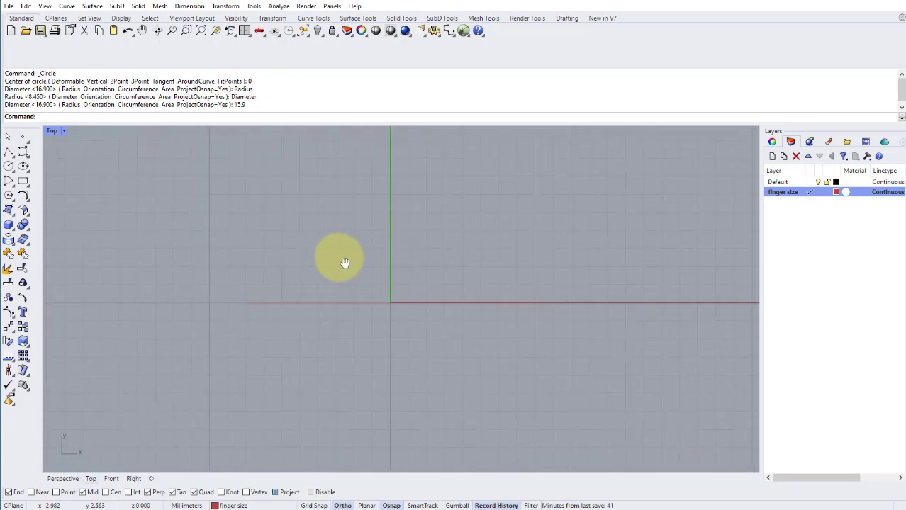
pyautogui.moveTo(449, 275); pyautogui.dragTo(451, 277, button='right')
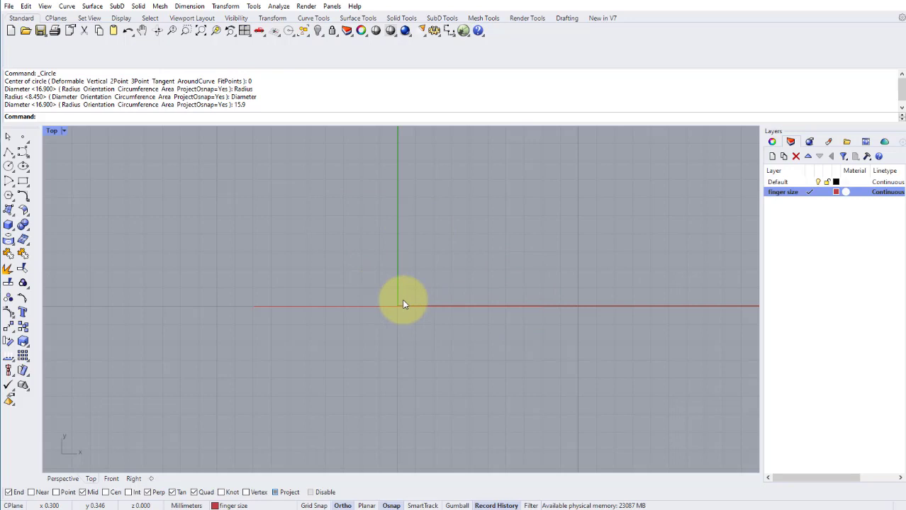
pyautogui.press('F7')
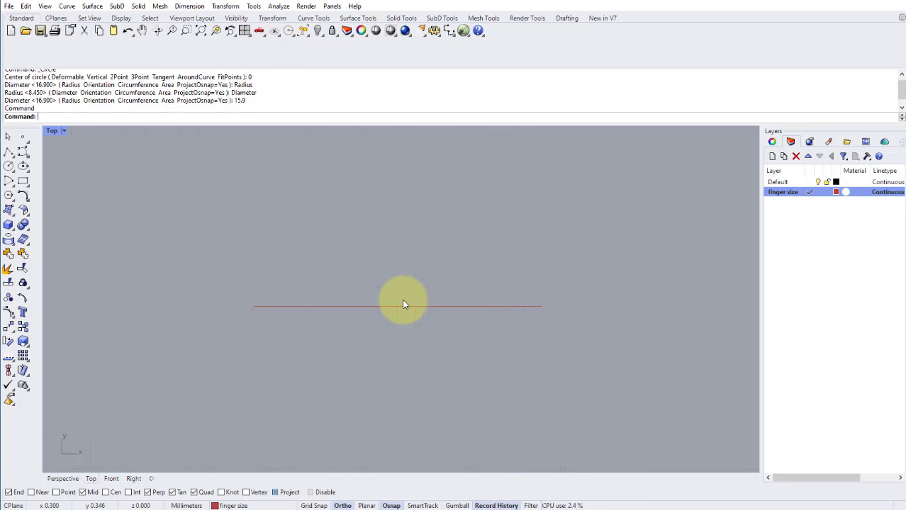
pyautogui.moveTo(384, 282); pyautogui.dragTo(398, 284, button='right')
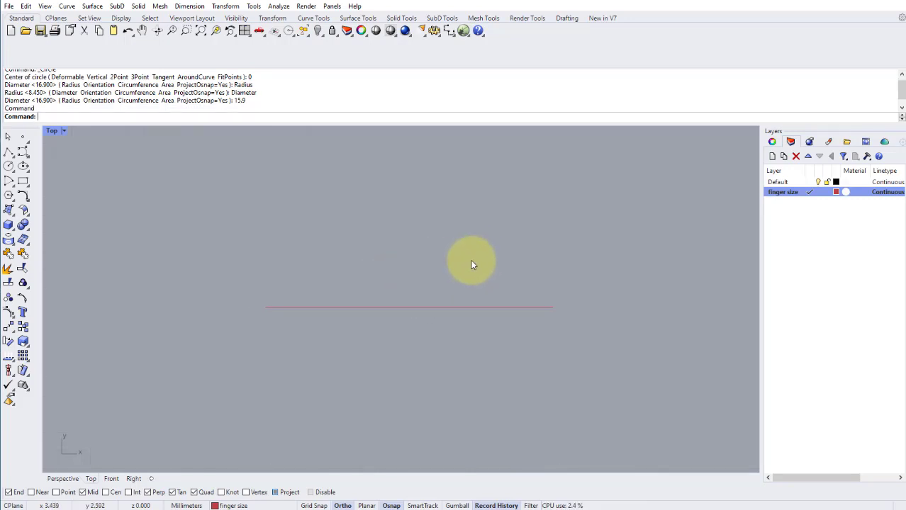
# - Make the Default layer the current layer again
pyautogui.click(786, 192)
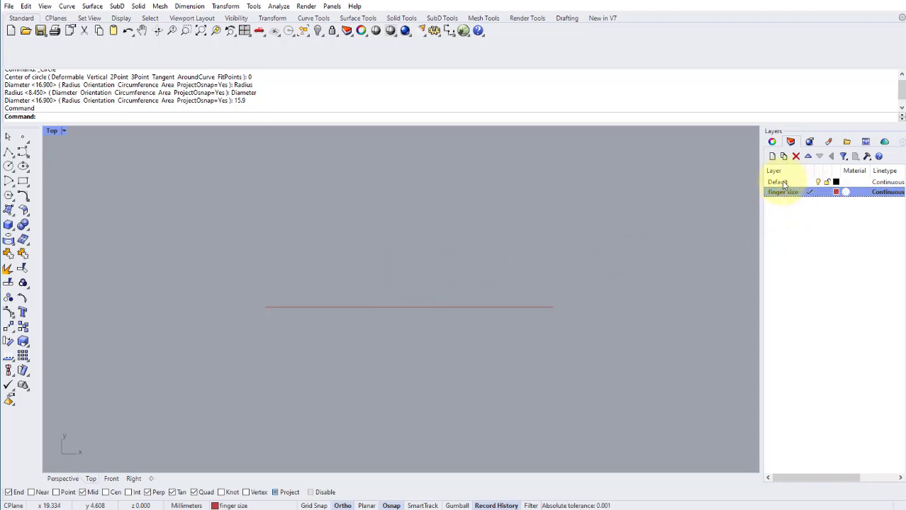
pyautogui.click(808, 191)
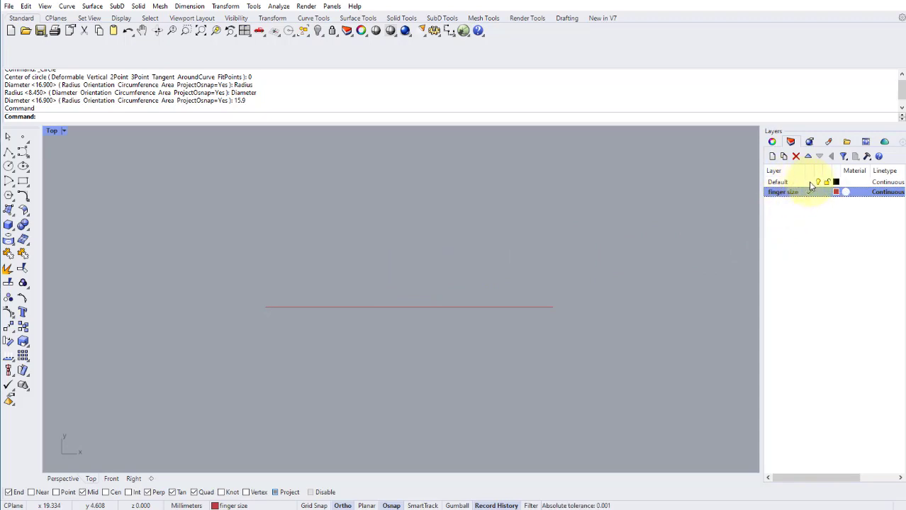
pyautogui.click(809, 183)
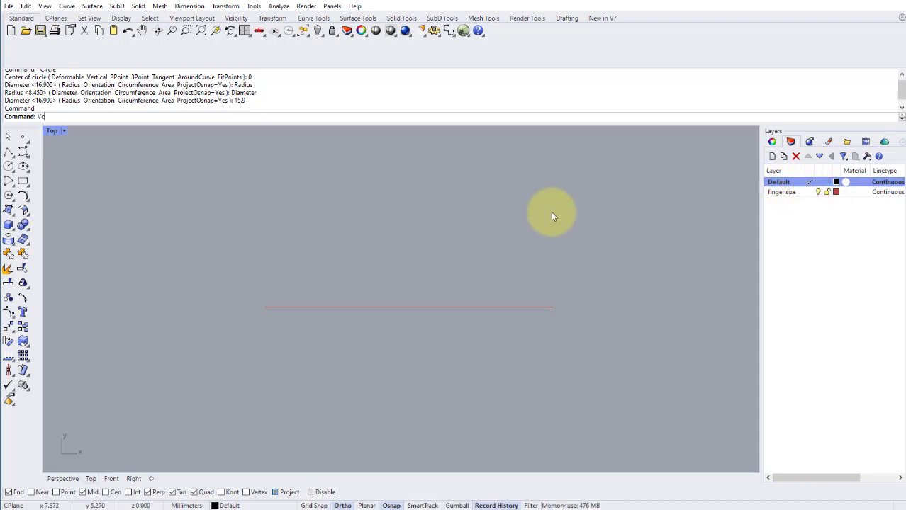
pyautogui.write('Vo')
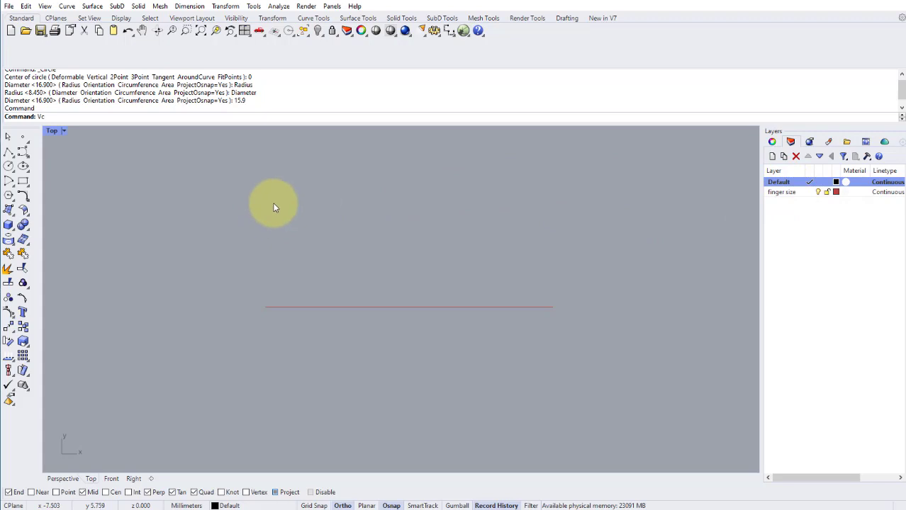
pyautogui.press('BackSpace')
pyautogui.press('BackSpace')
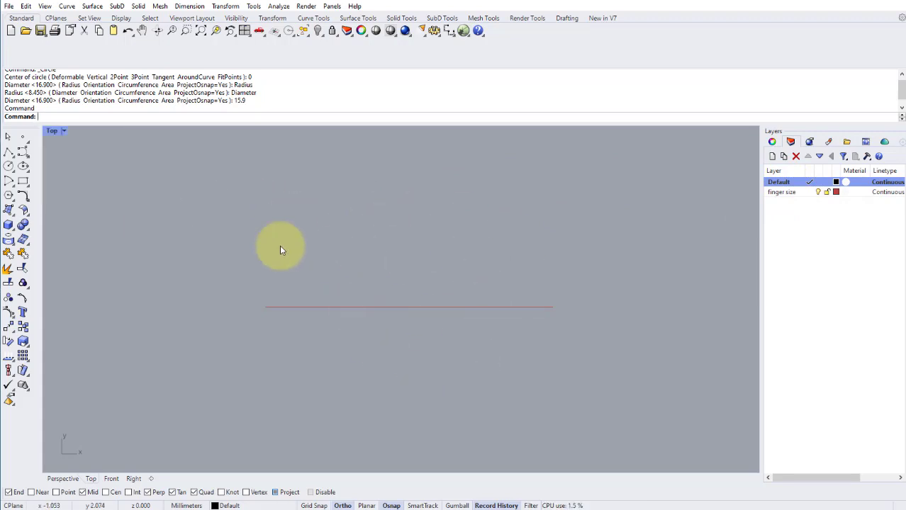
# - Start an ellipse centred on the origin in the Top viewport
pyautogui.click(24, 167)
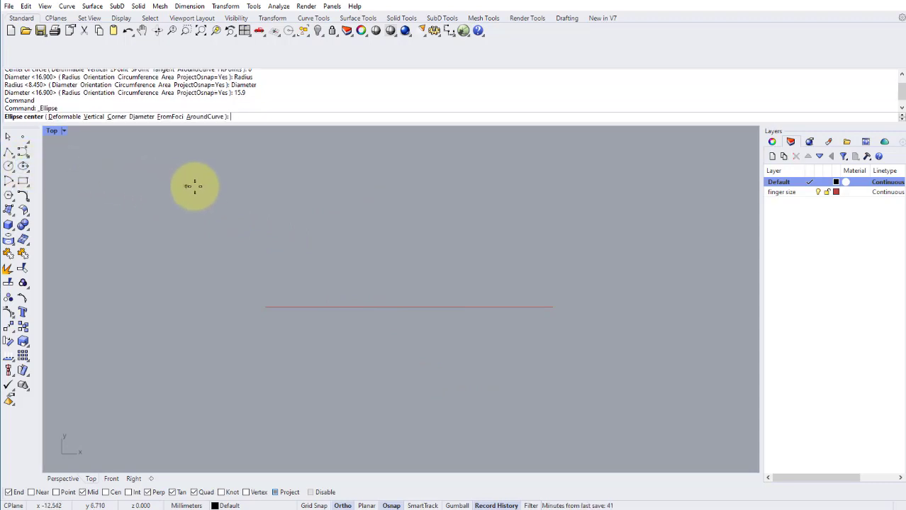
pyautogui.write('0')
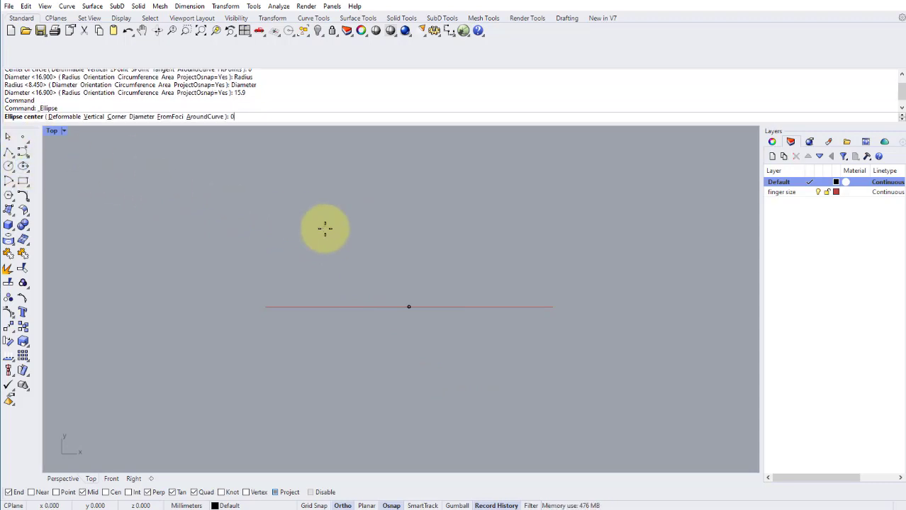
pyautogui.press('Return')
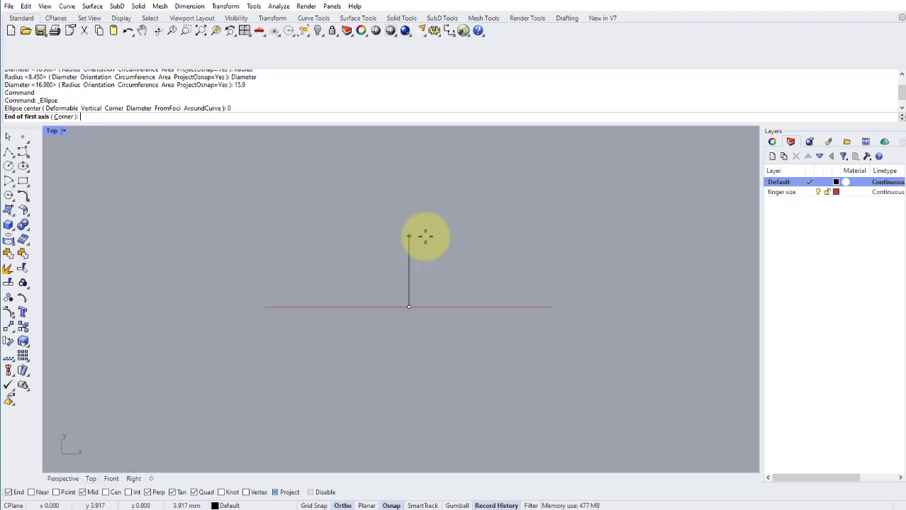
pyautogui.write('8.2')
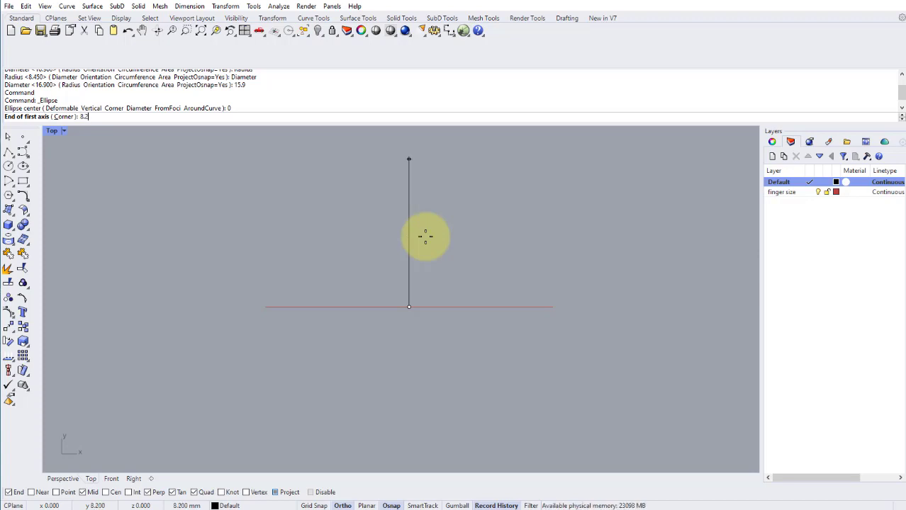
pyautogui.write('/2')
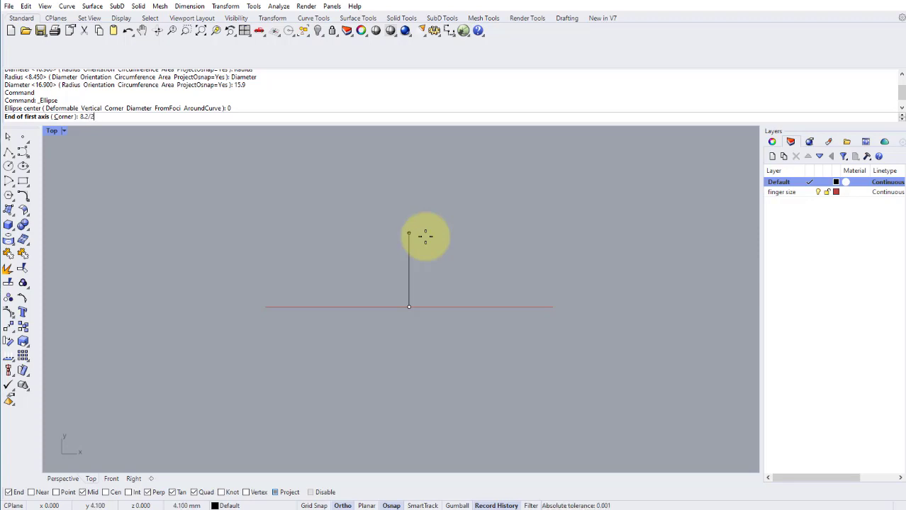
pyautogui.press('BackSpace')
pyautogui.press('BackSpace')
pyautogui.press('BackSpace')
pyautogui.press('BackSpace')
pyautogui.press('BackSpace')
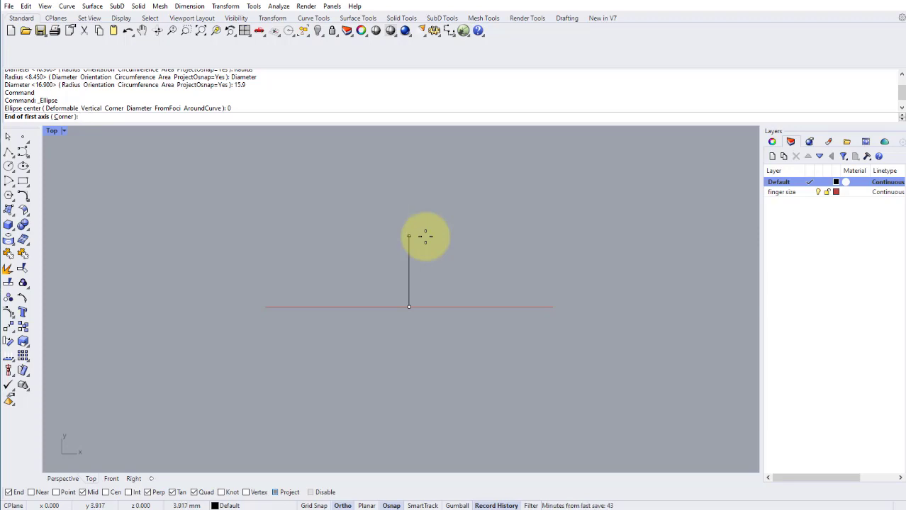
# - Complete the ellipse with a first half-axis of 10.2/2 mm along Y and a second half-axis of 8.2/2 mm along X
pyautogui.write('10.2')
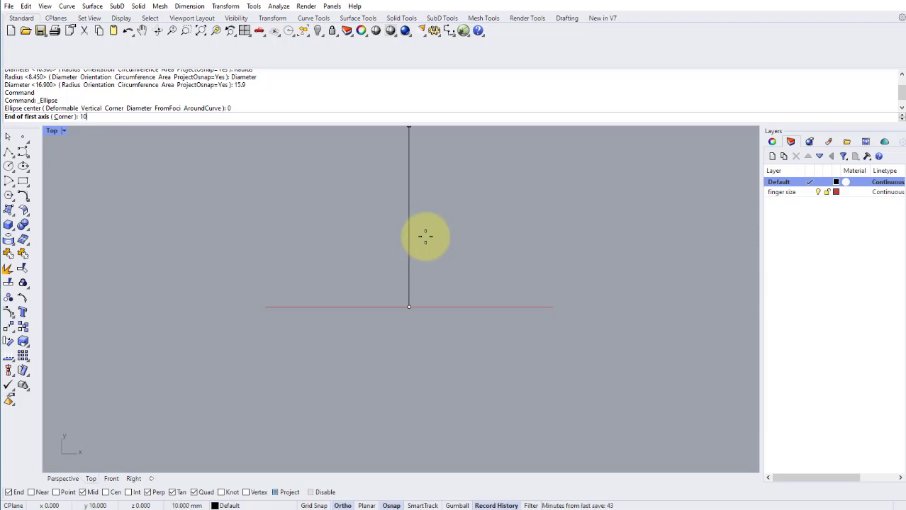
pyautogui.write('/')
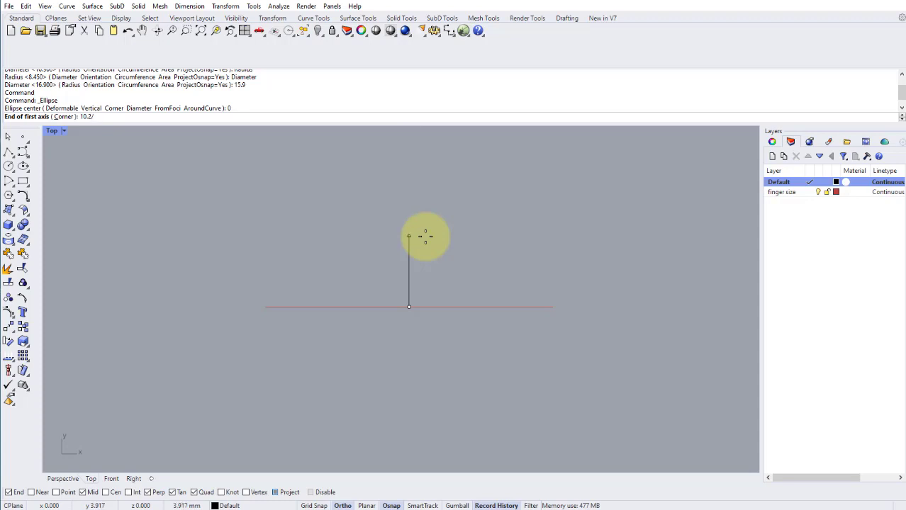
pyautogui.write('2')
pyautogui.press('Return')
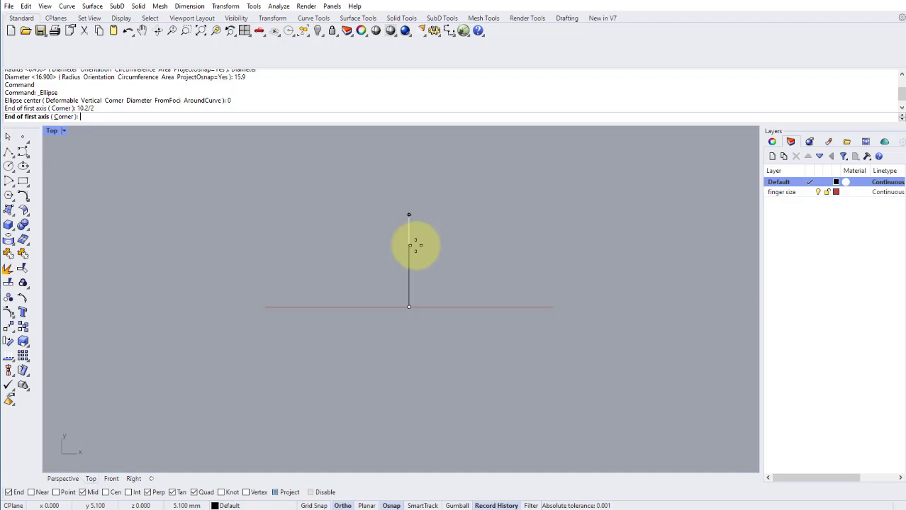
pyautogui.click(416, 245)
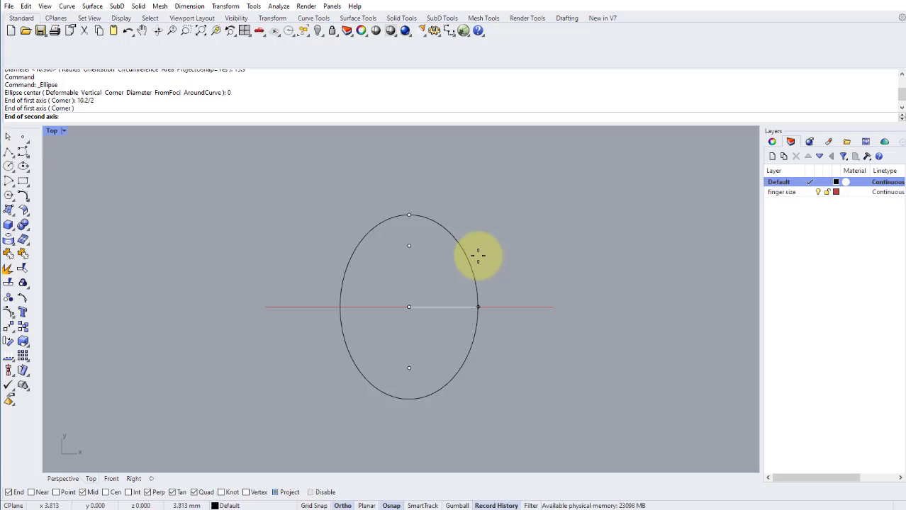
pyautogui.write('8.2')
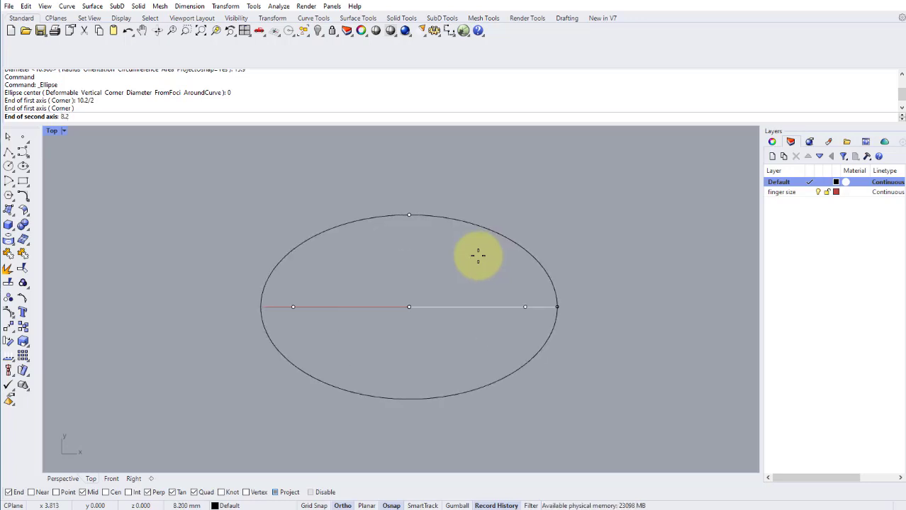
pyautogui.write('/2')
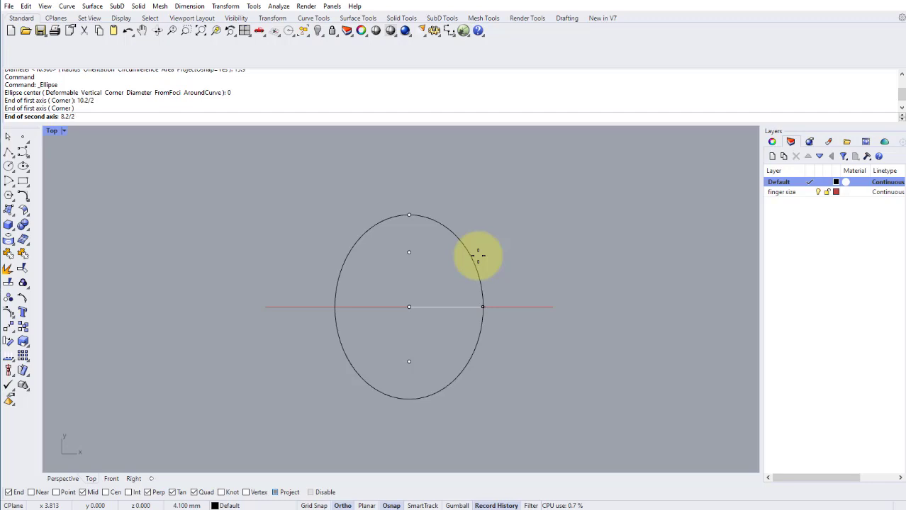
pyautogui.press('Return')
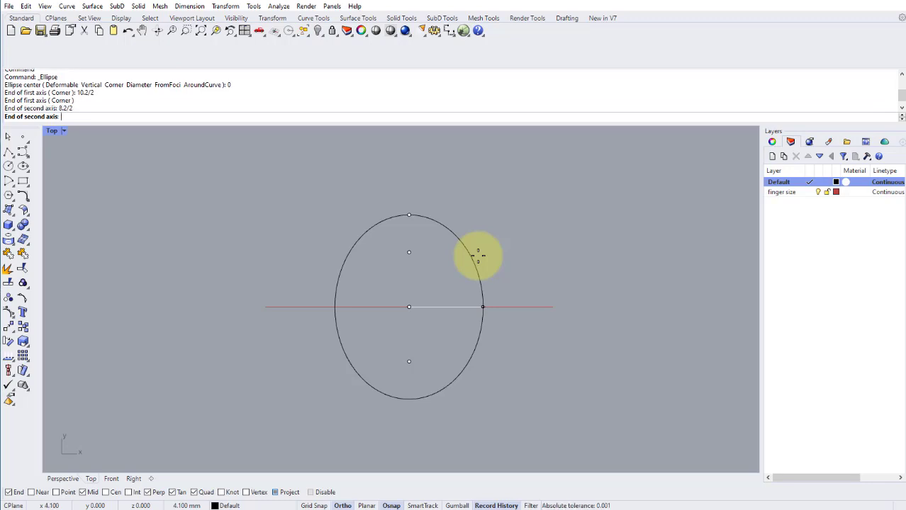
pyautogui.click(477, 256)
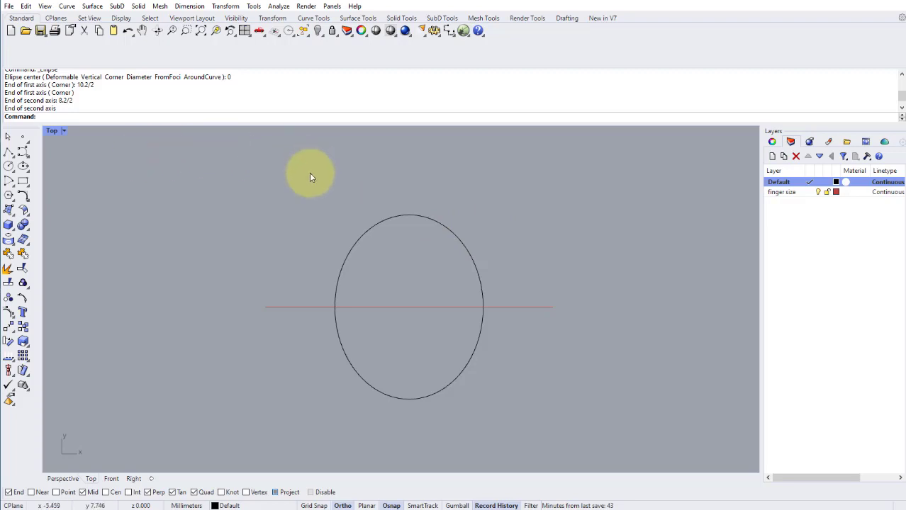
# - Measure the ellipse's height and width between its opposite quadrant points
pyautogui.click(284, 8)
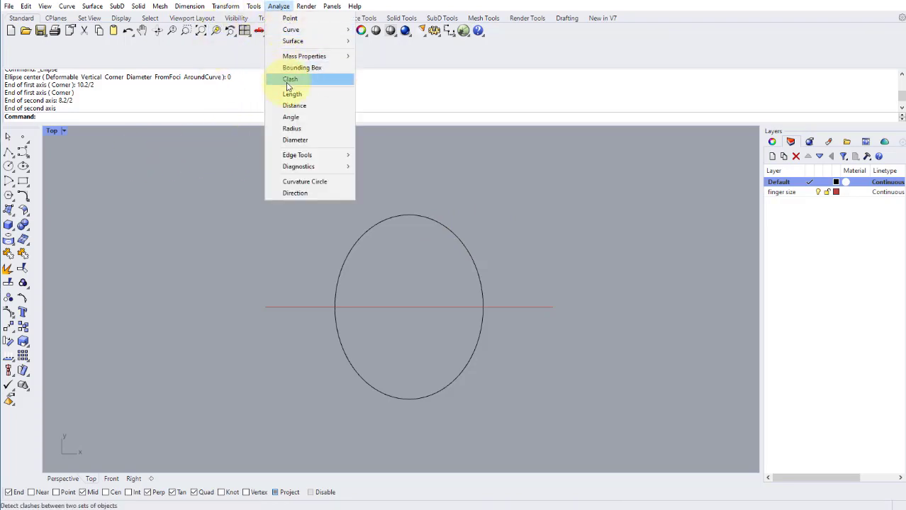
pyautogui.click(293, 105)
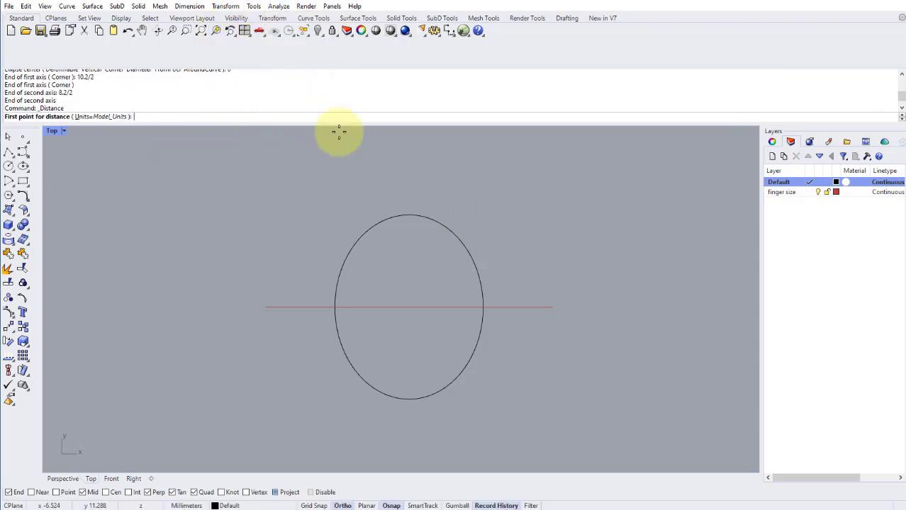
pyautogui.click(408, 209)
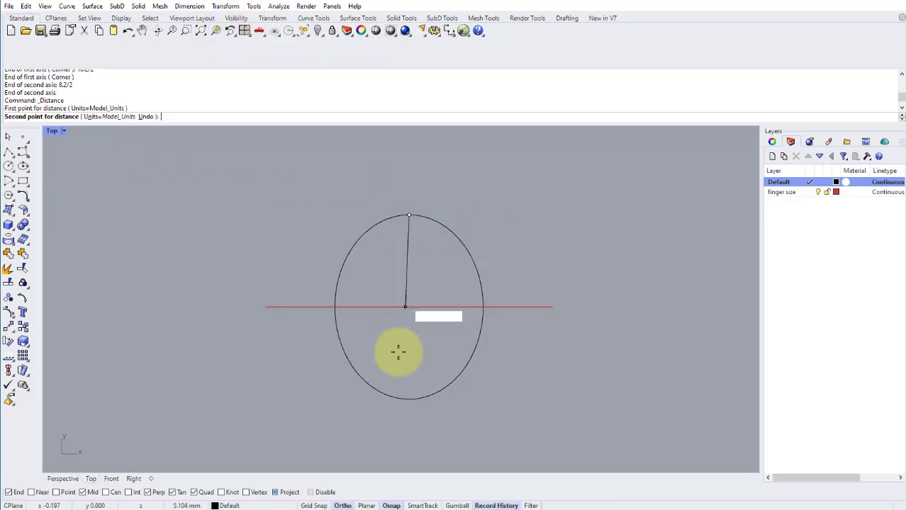
pyautogui.click(409, 394)
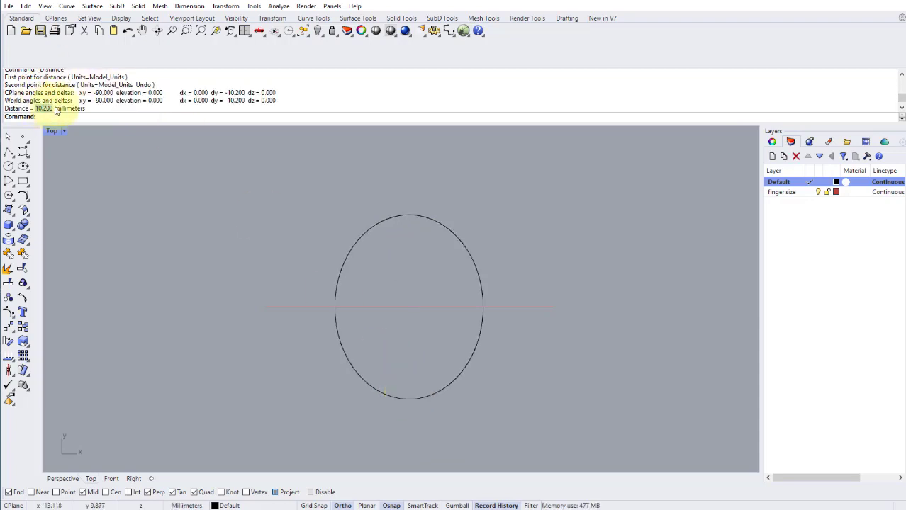
pyautogui.press('Return')
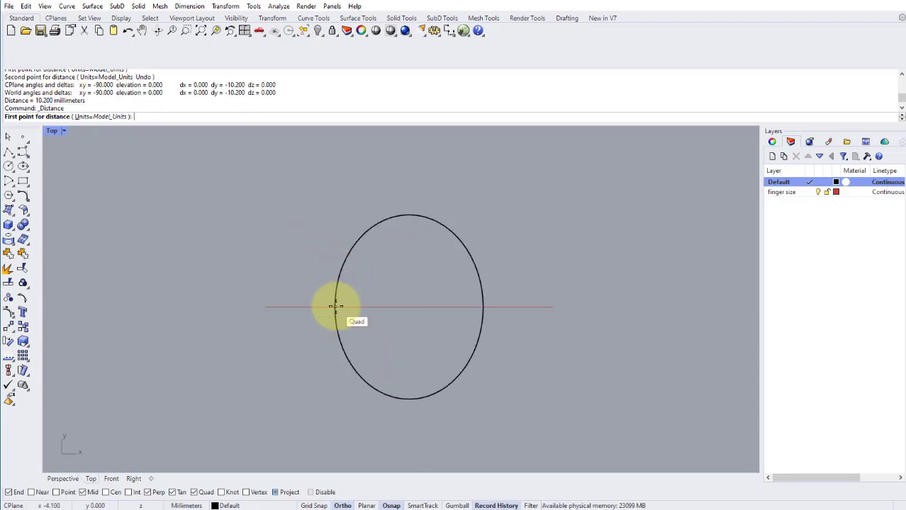
pyautogui.click(336, 307)
pyautogui.click(484, 309)
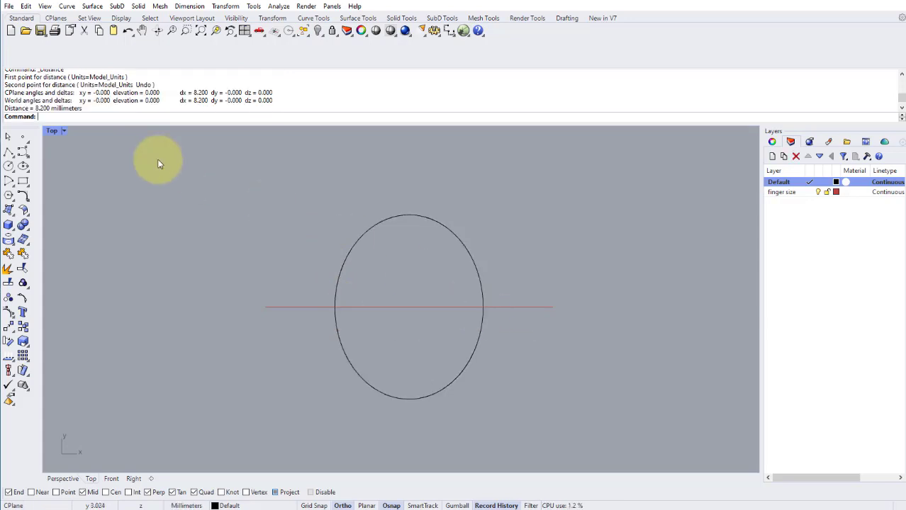
pyautogui.doubleClick(43, 108)
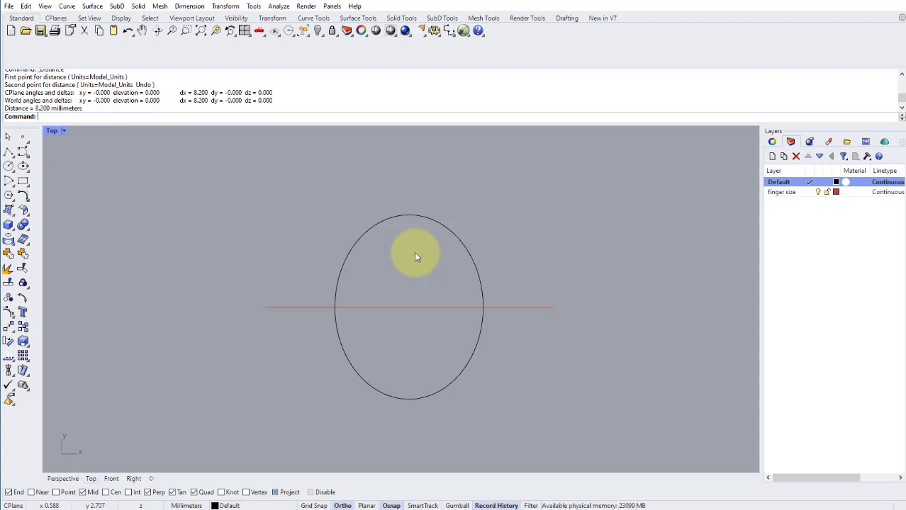
# - Return to the four-viewport layout and maximize the Front viewport, framing the finger-size circle and the edge-on ellipse
pyautogui.doubleClick(53, 131)
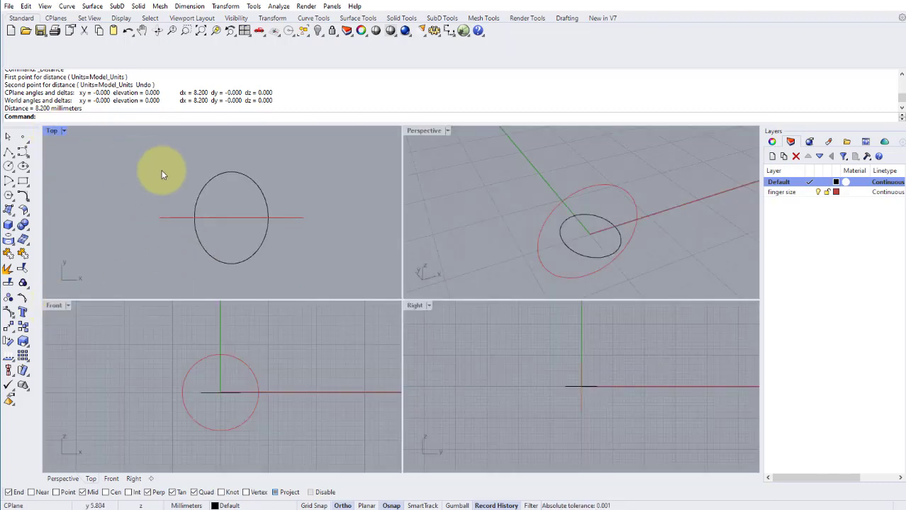
pyautogui.moveTo(287, 193); pyautogui.dragTo(289, 191, button='right')
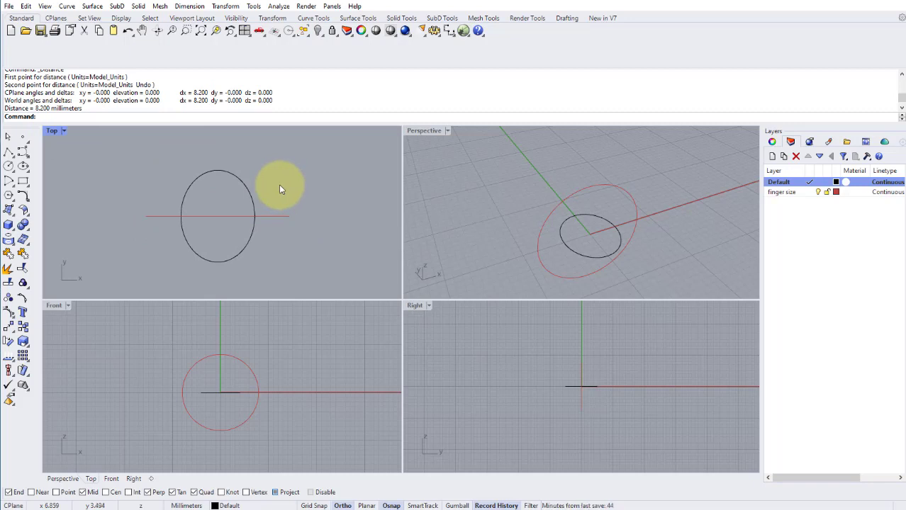
pyautogui.press('Escape')
pyautogui.doubleClick(54, 306)
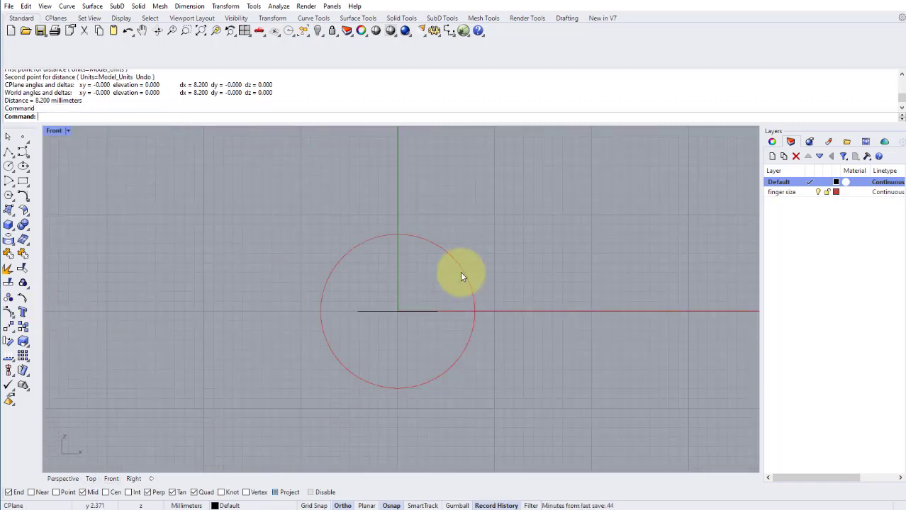
pyautogui.scroll(2, 461, 274)
pyautogui.moveTo(420, 218); pyautogui.dragTo(460, 274, button='right')
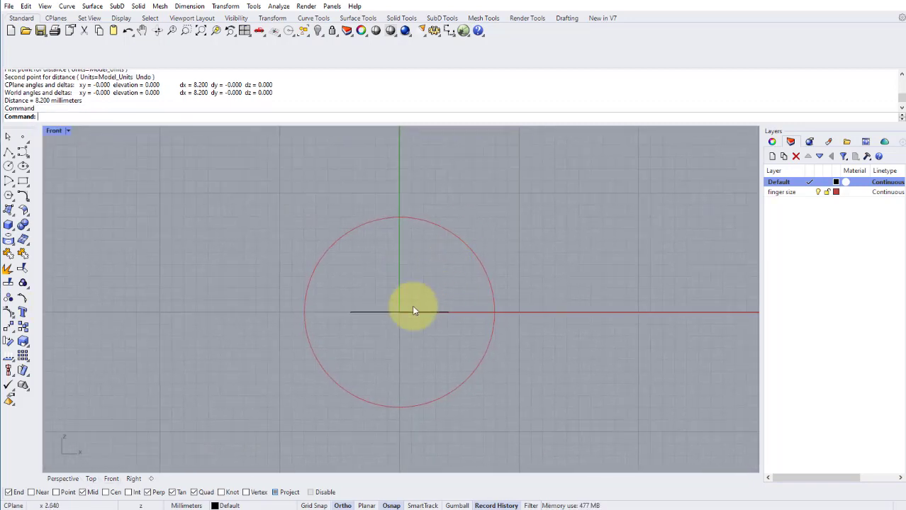
# - Try moving the ellipse from its midpoint up to the top quadrant of the finger-size circle, and undo the move
pyautogui.click(376, 312)
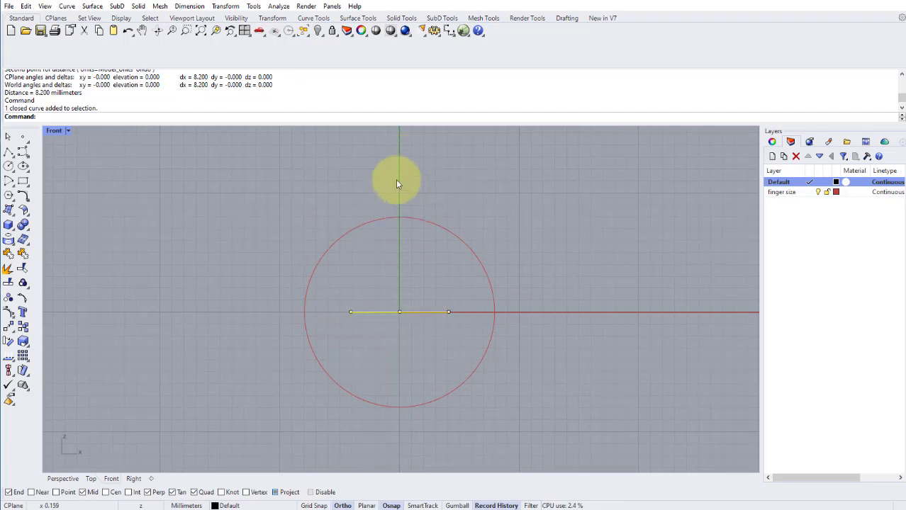
pyautogui.click(225, 6)
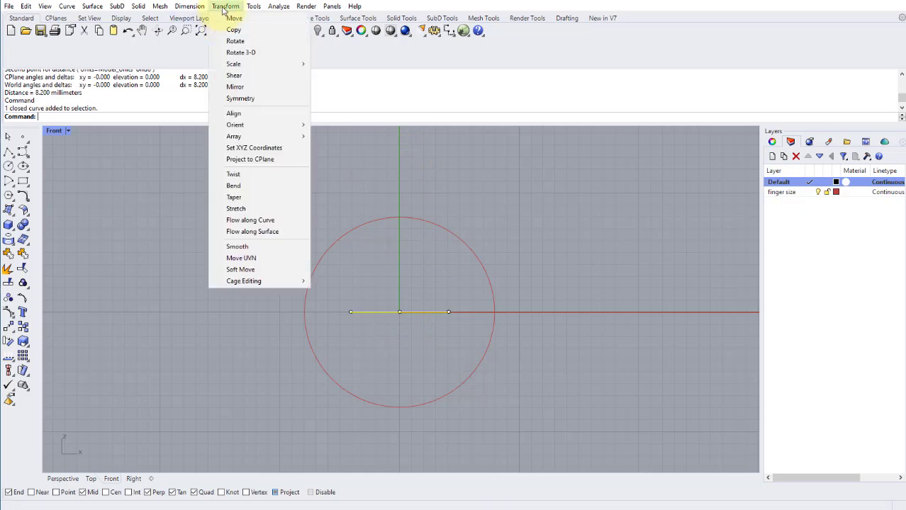
pyautogui.click(233, 18)
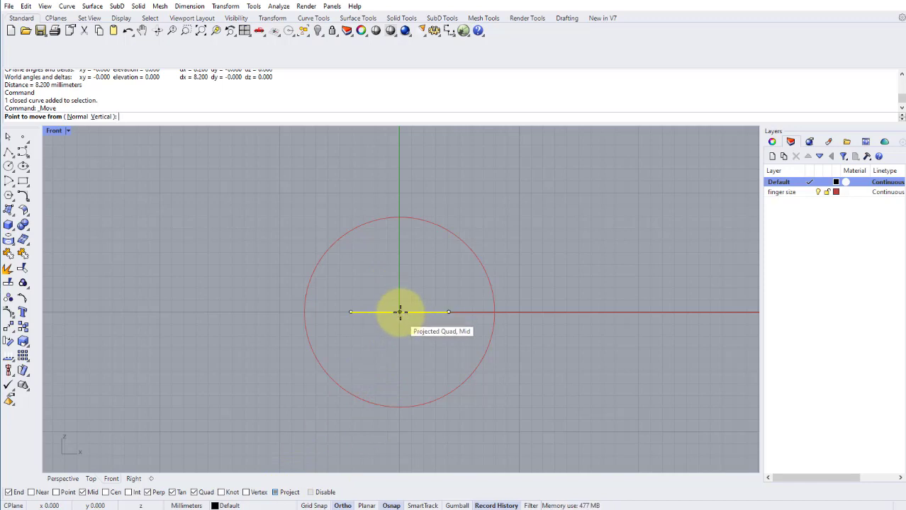
pyautogui.doubleClick(55, 130)
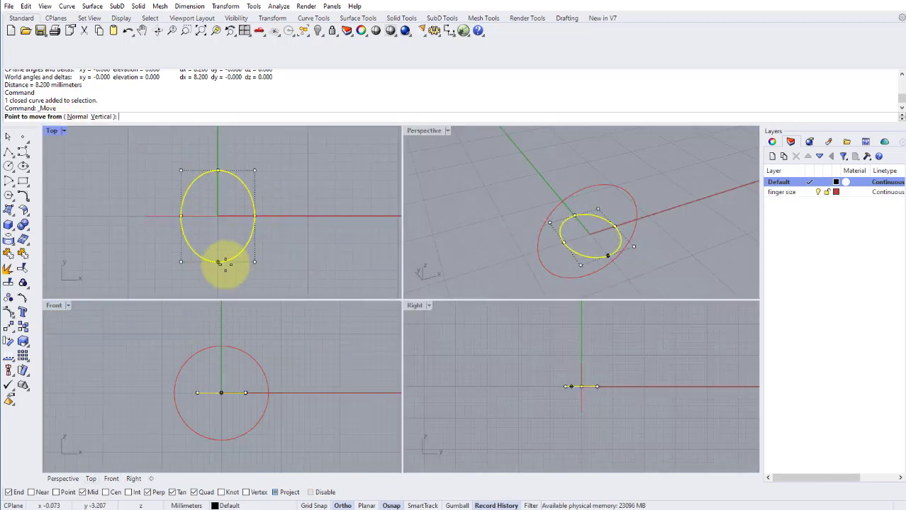
pyautogui.doubleClick(55, 306)
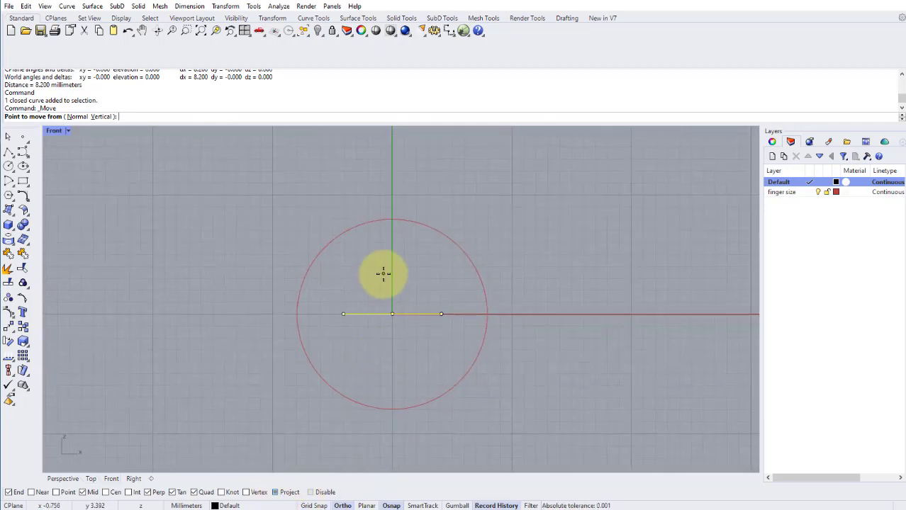
pyautogui.click(392, 314)
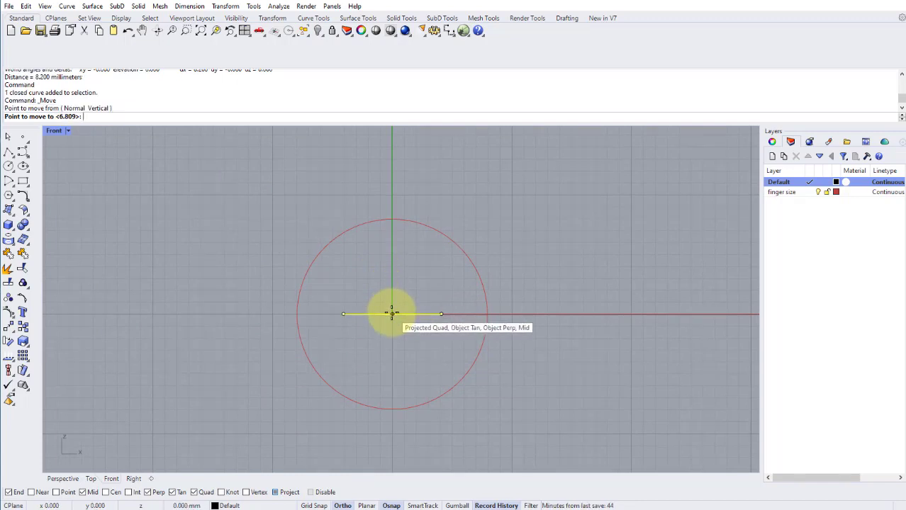
pyautogui.click(392, 219)
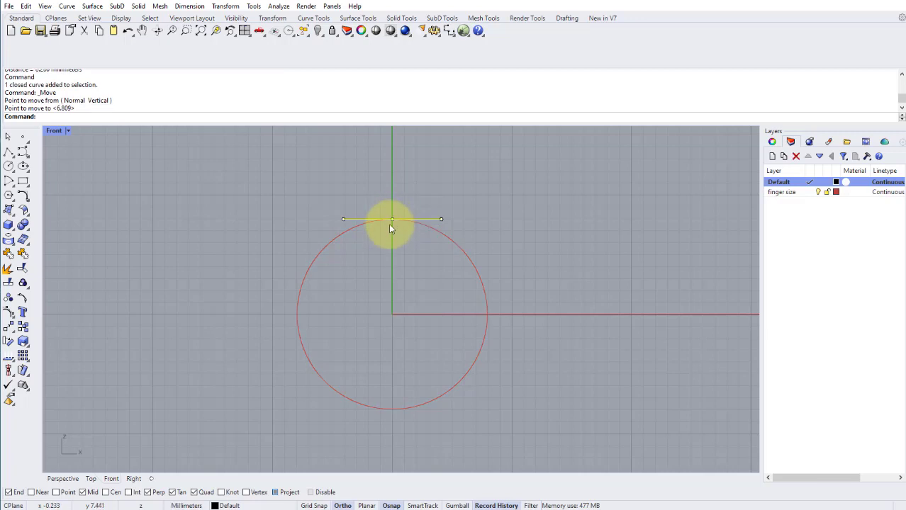
pyautogui.hotkey('ctrl', 'z')
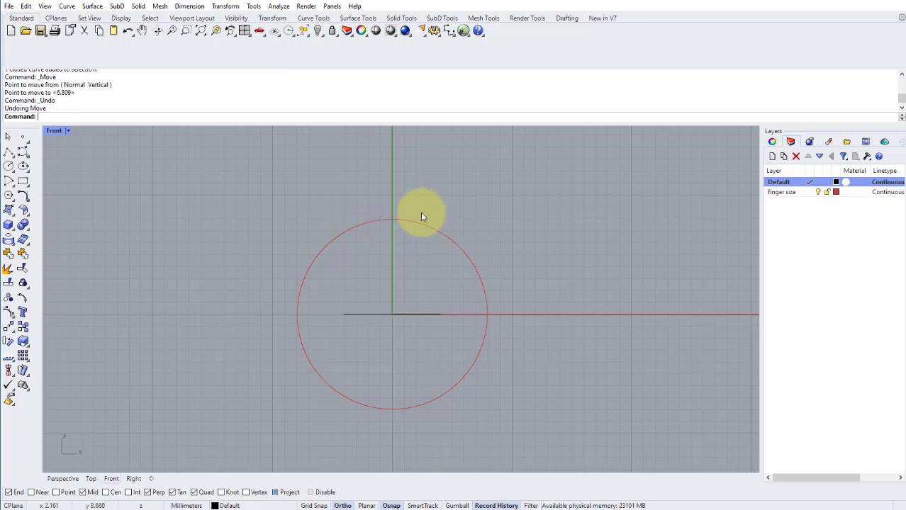
# - Move the ellipse from its midpoint to the top quadrant of the finger-size circle
pyautogui.click(225, 5)
pyautogui.click(234, 18)
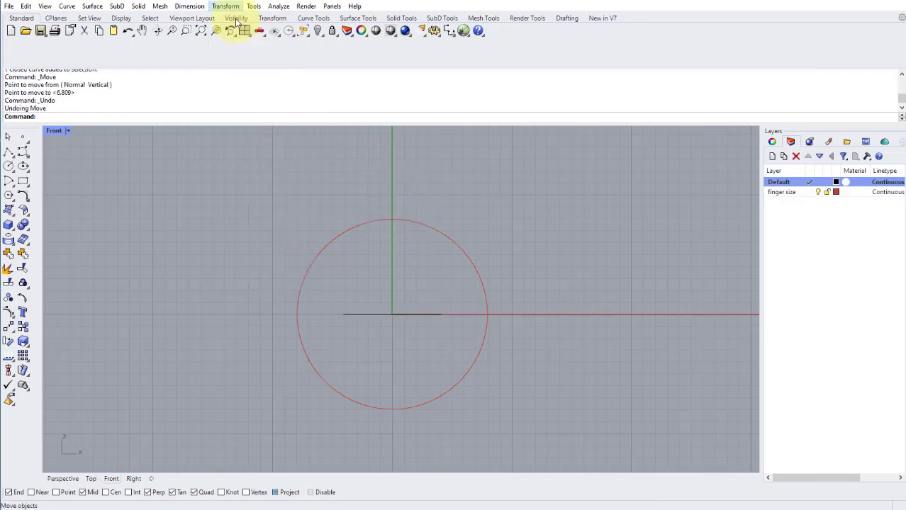
pyautogui.click(360, 314)
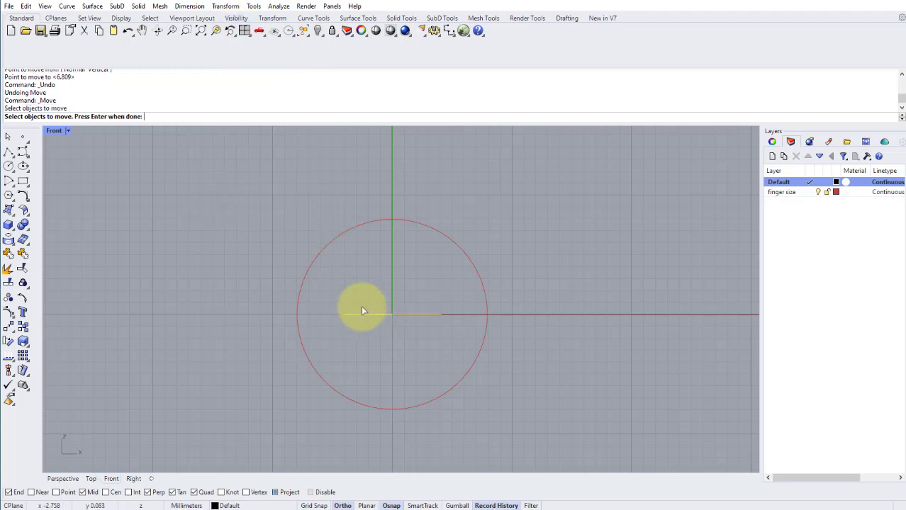
pyautogui.press('Return')
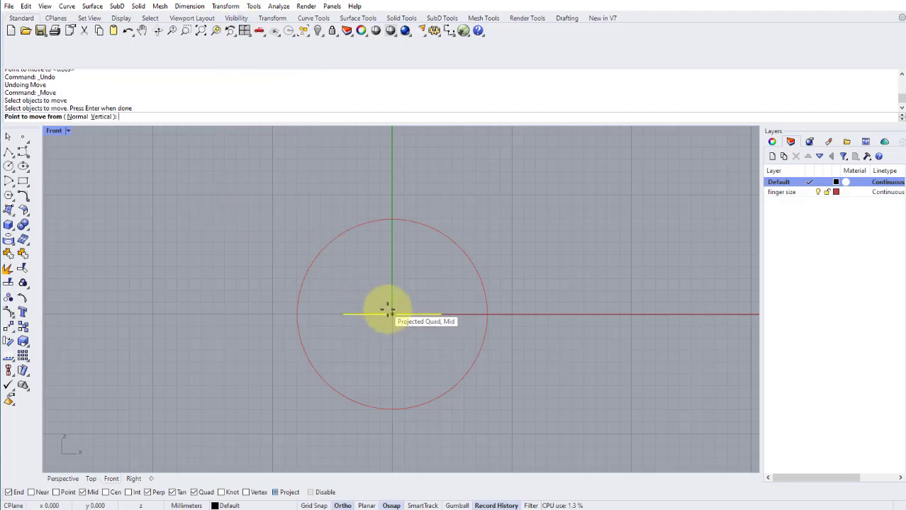
pyautogui.click(389, 312)
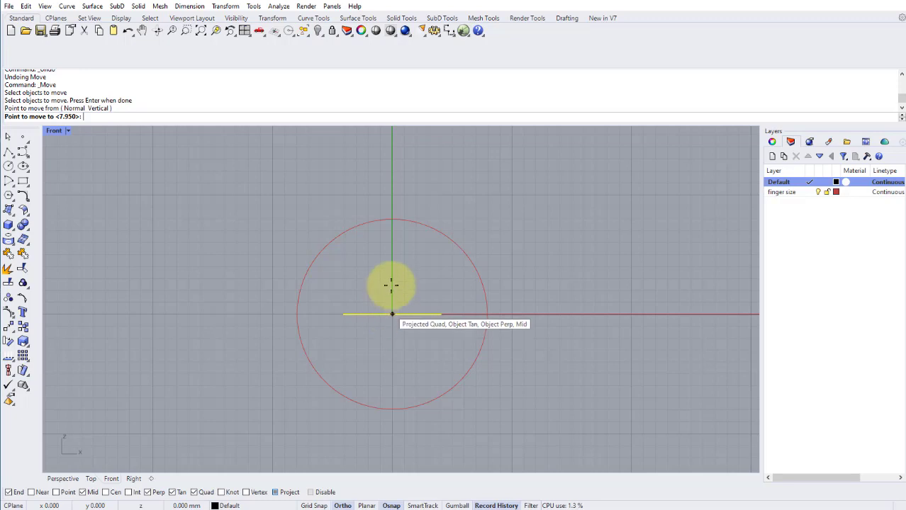
pyautogui.click(391, 221)
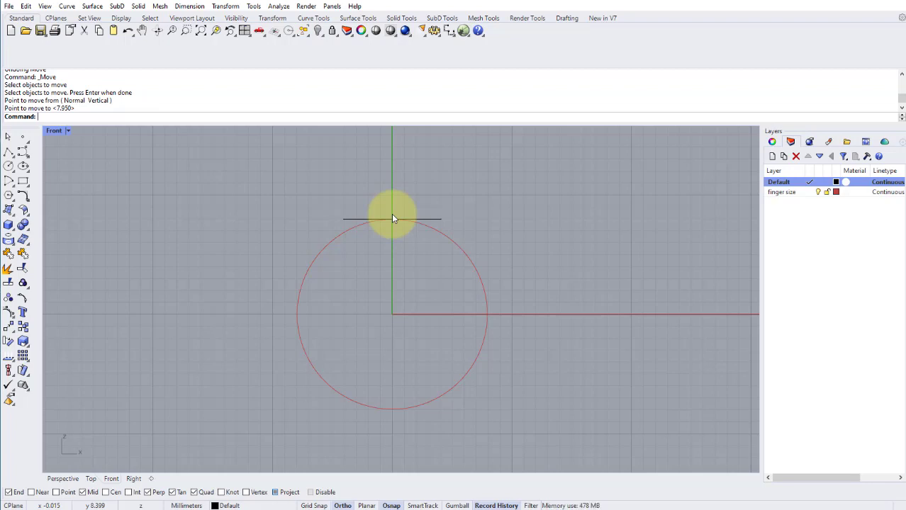
# - Move the ellipse 3.1 mm straight up from the top of the finger-size circle
pyautogui.click(433, 218)
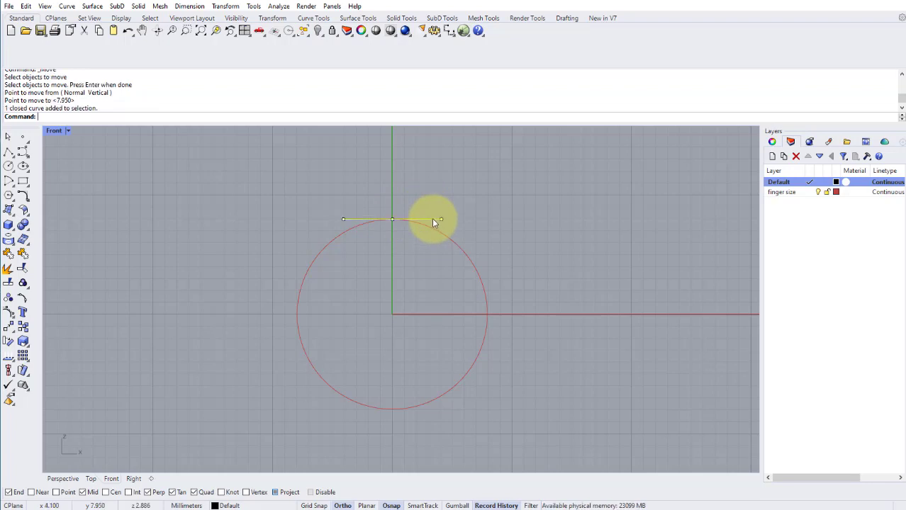
pyautogui.click(227, 7)
pyautogui.click(234, 18)
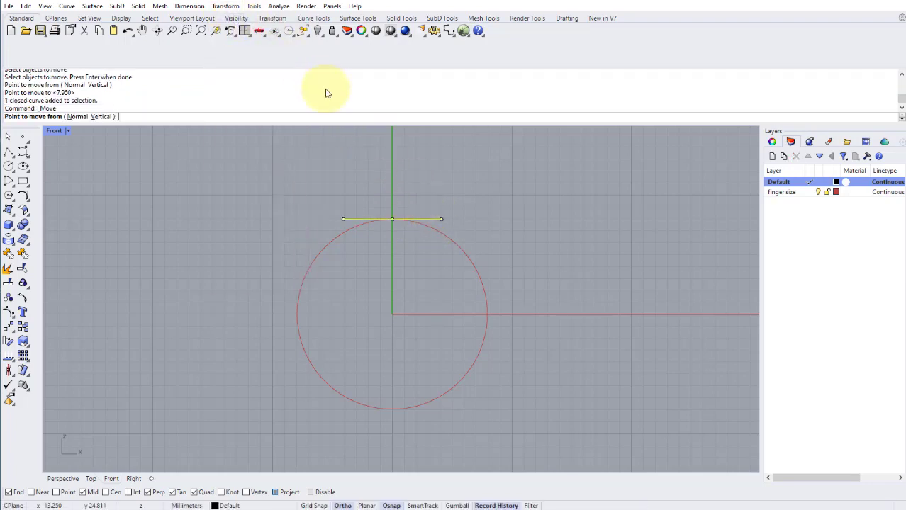
pyautogui.click(390, 207)
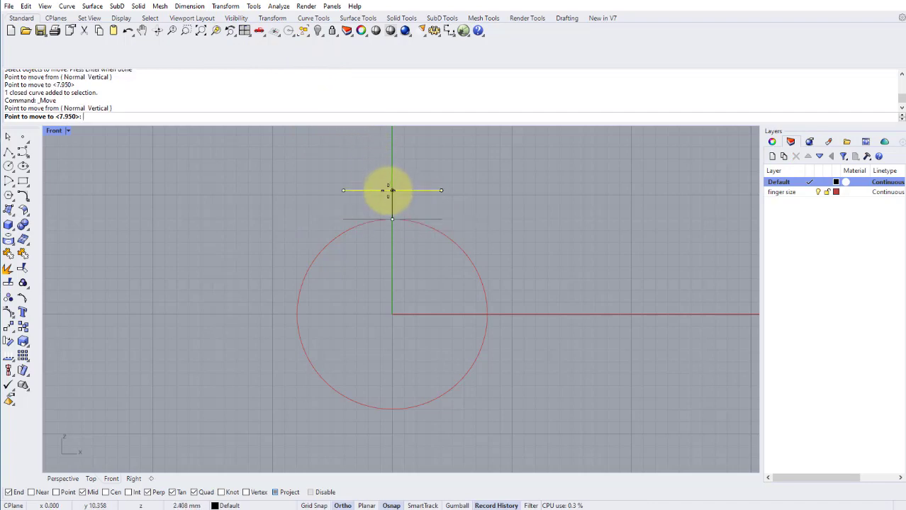
pyautogui.write('3.')
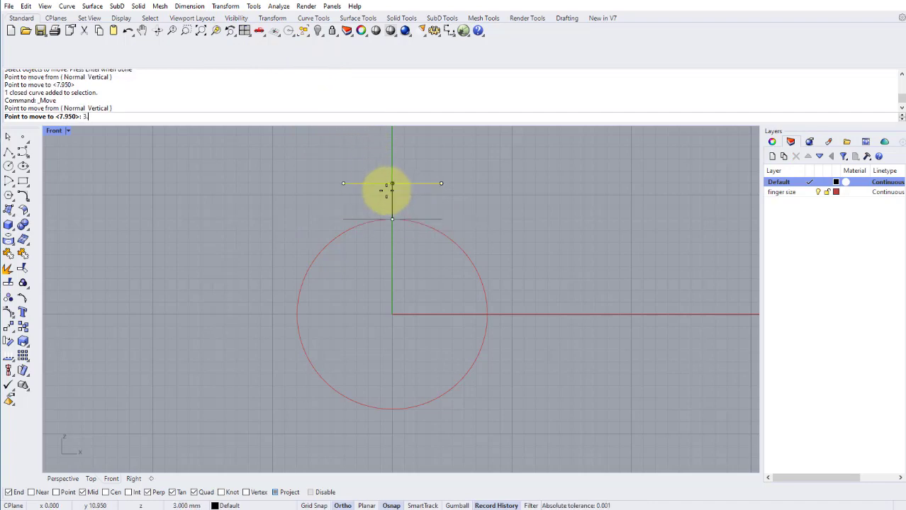
pyautogui.write('1')
pyautogui.press('Return')
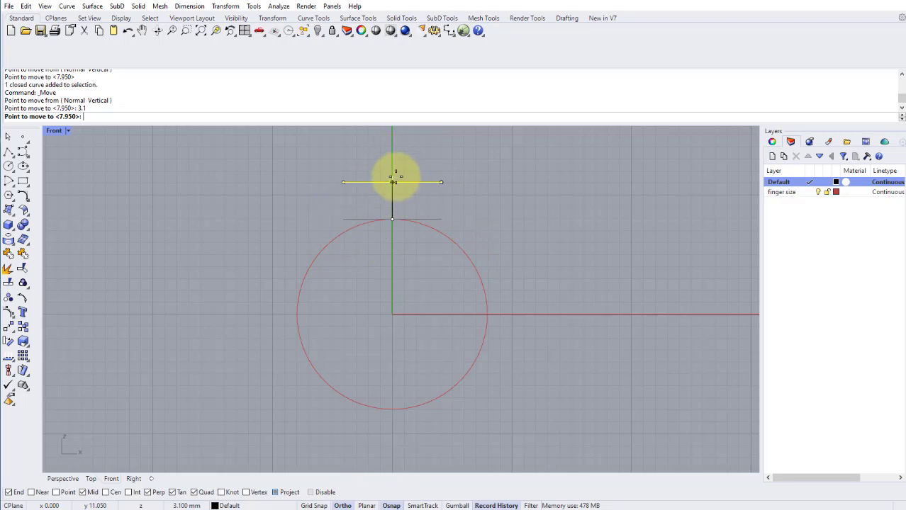
pyautogui.click(394, 178)
pyautogui.press('Escape')
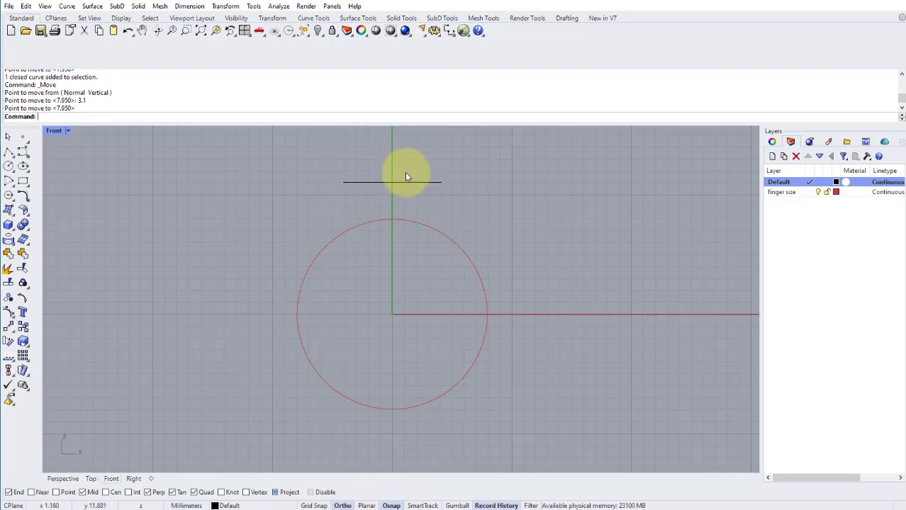
# - Measure the distance from the ellipse's midpoint down to the top quadrant of the finger-size circle
pyautogui.click(278, 6)
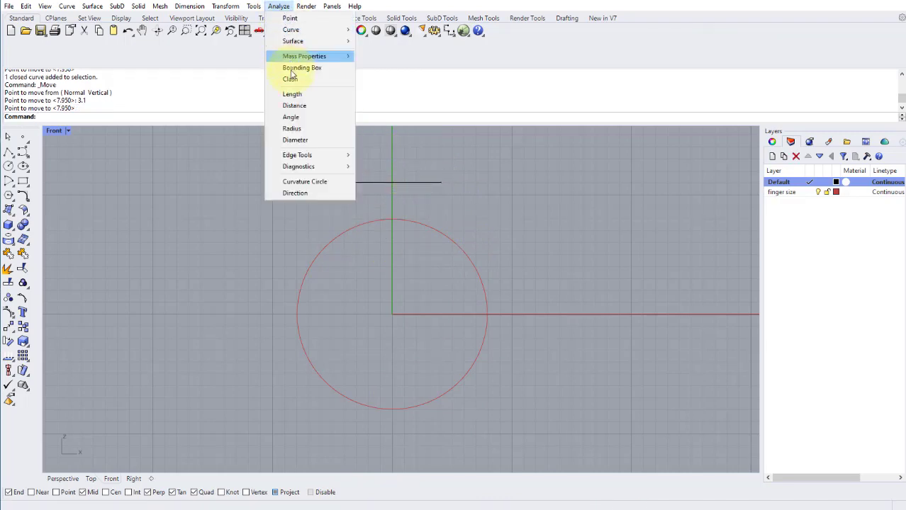
pyautogui.click(295, 106)
pyautogui.click(392, 178)
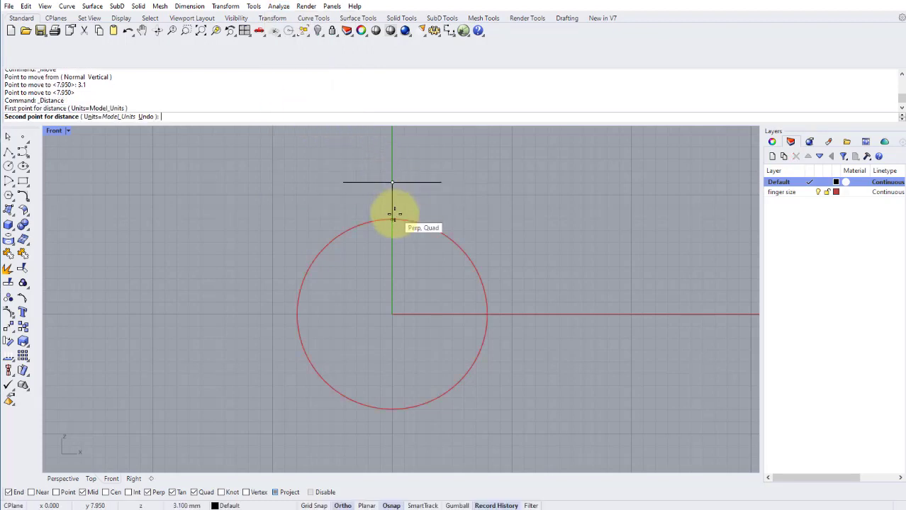
pyautogui.click(392, 213)
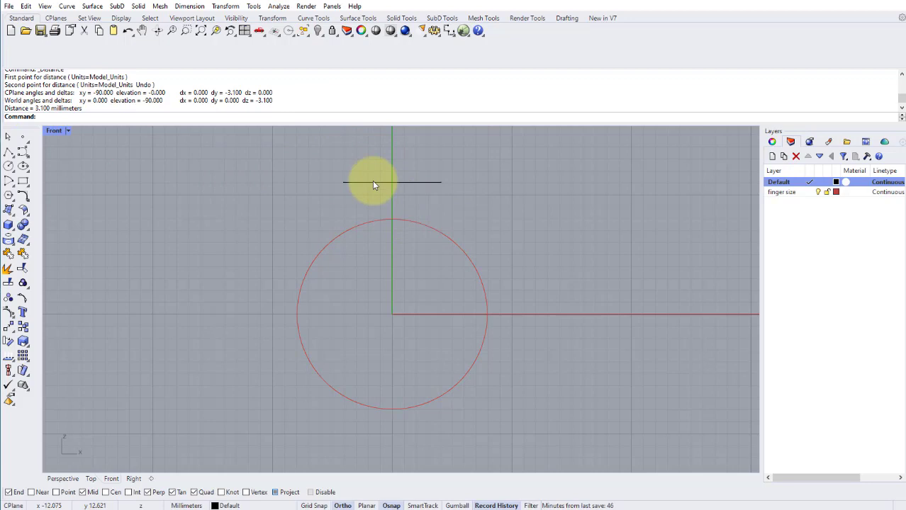
# - Examine the ellipse's position above the finger-size circle from several angles in the maximized Perspective viewport, and return to the maximized Front viewport
pyautogui.doubleClick(53, 131)
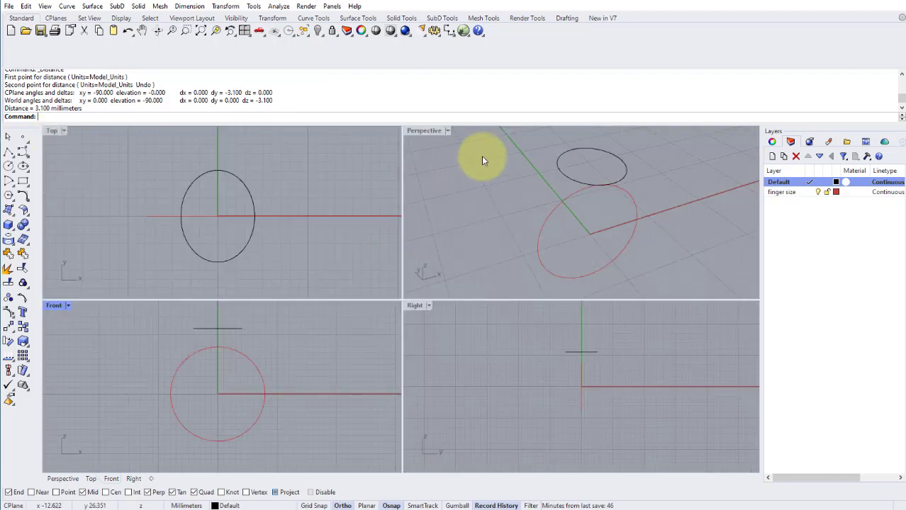
pyautogui.doubleClick(421, 130)
pyautogui.moveTo(434, 151); pyautogui.dragTo(444, 260, button='right')
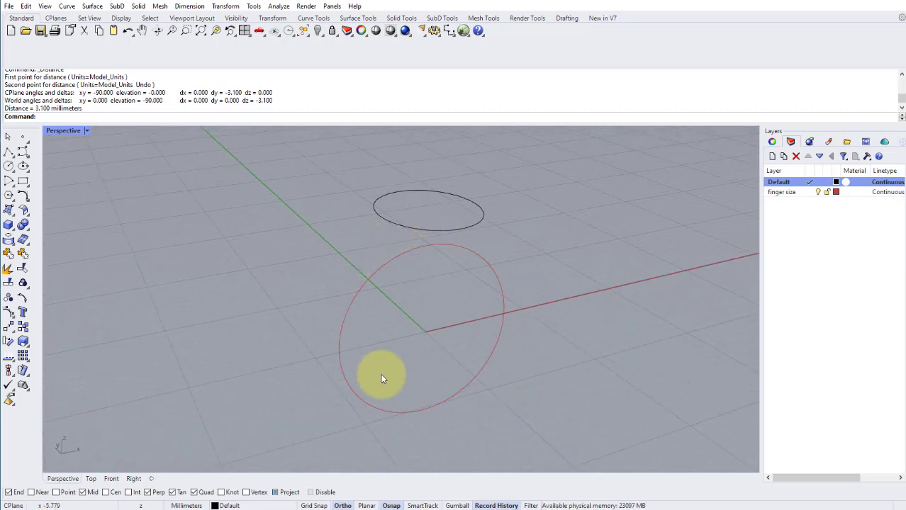
pyautogui.moveTo(344, 369); pyautogui.dragTo(482, 249, button='right')
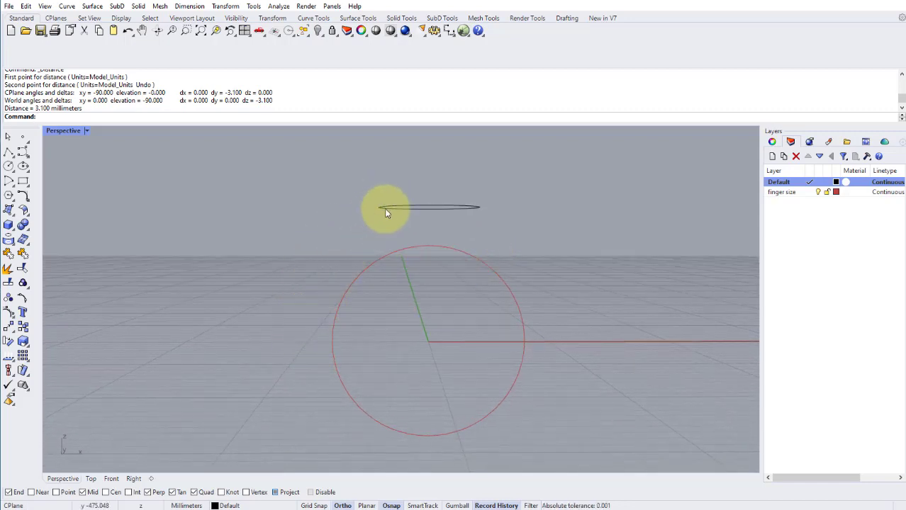
pyautogui.moveTo(312, 275); pyautogui.dragTo(451, 292, button='right')
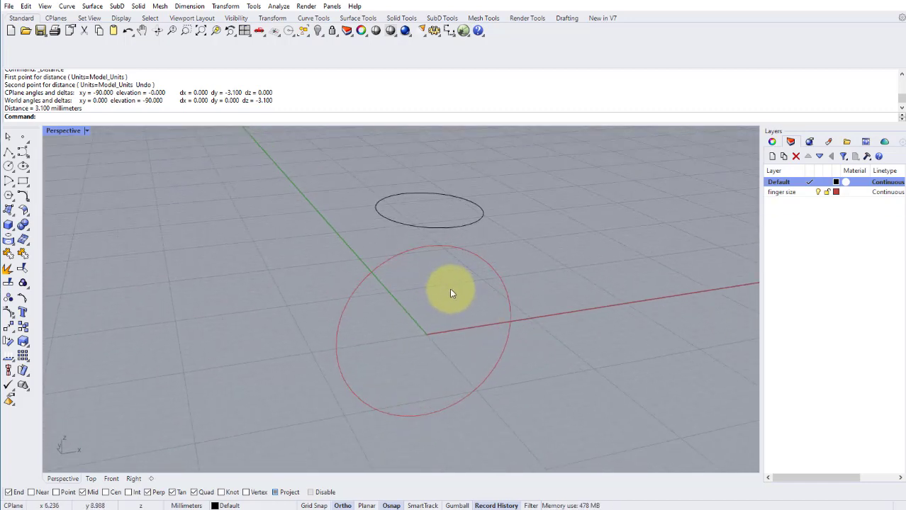
pyautogui.doubleClick(69, 130)
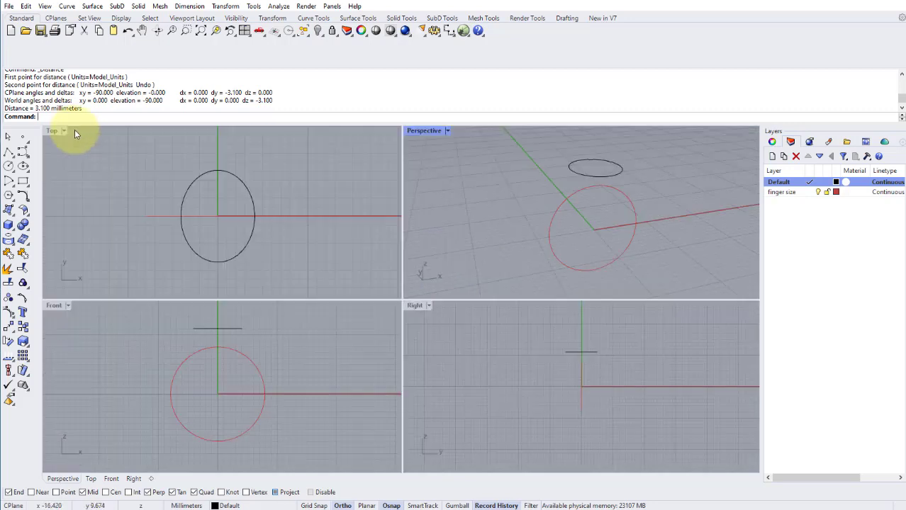
pyautogui.doubleClick(50, 305)
pyautogui.moveTo(263, 299); pyautogui.dragTo(314, 284, button='right')
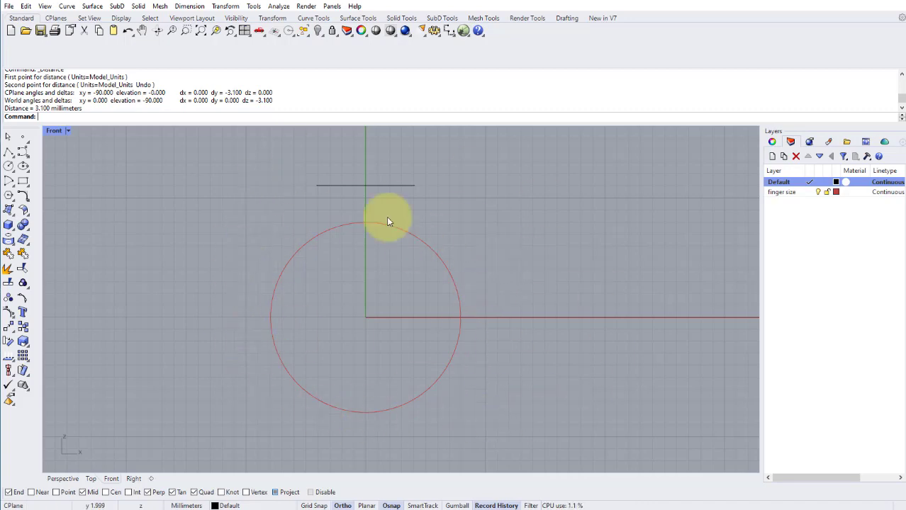
# - Offset the finger-size circle 1.9 mm outward and clear the selection
pyautogui.click(270, 327)
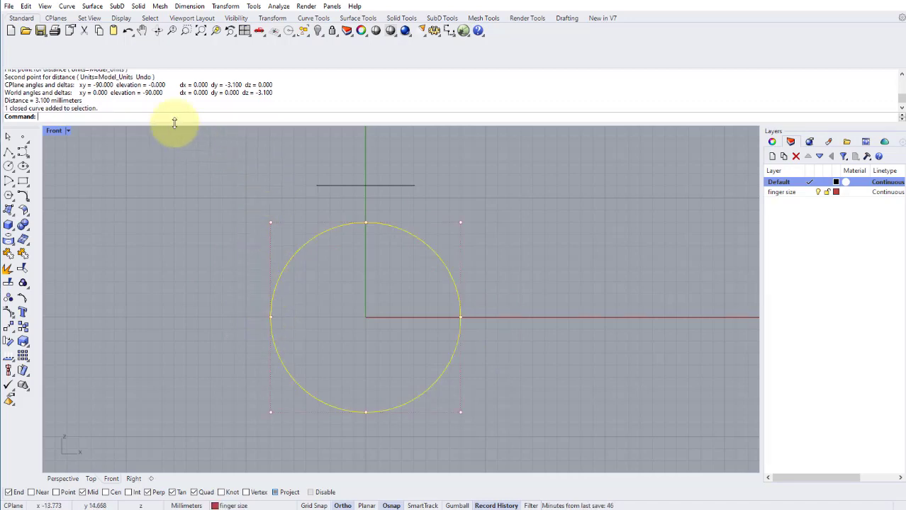
pyautogui.click(67, 7)
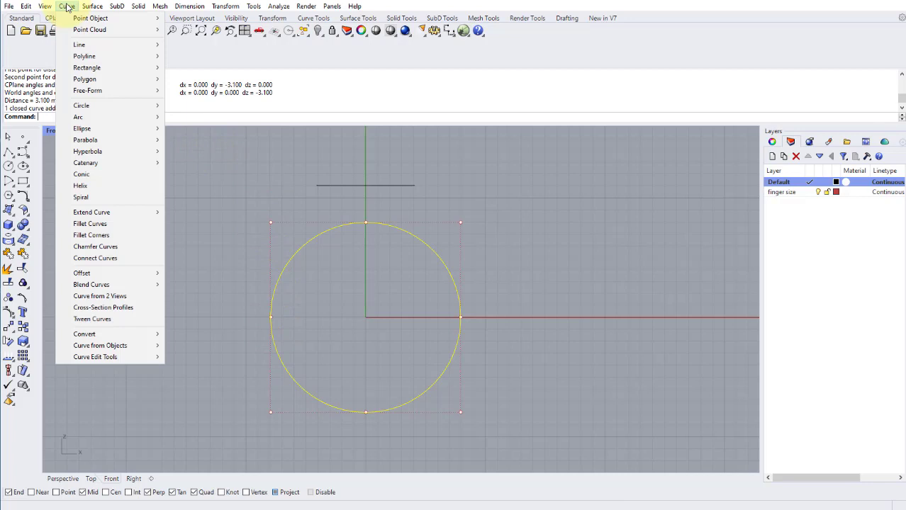
pyautogui.moveTo(135, 275)
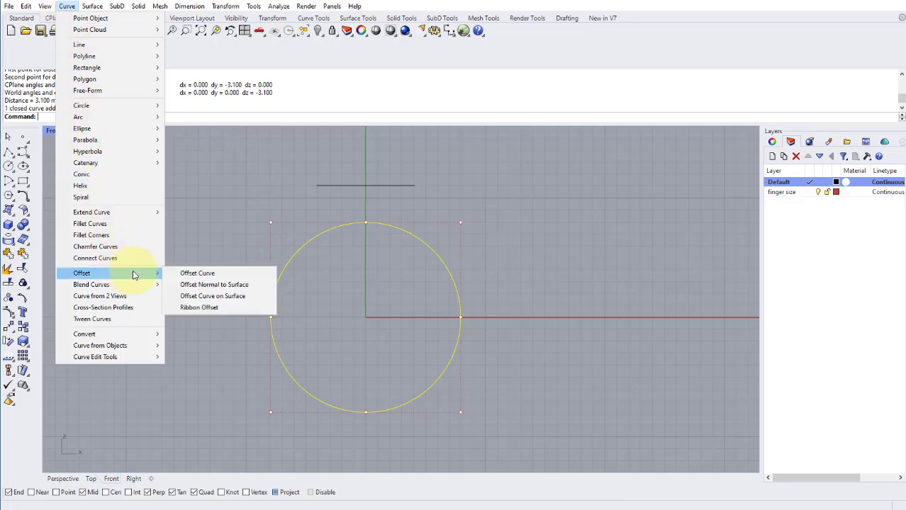
pyautogui.click(262, 178)
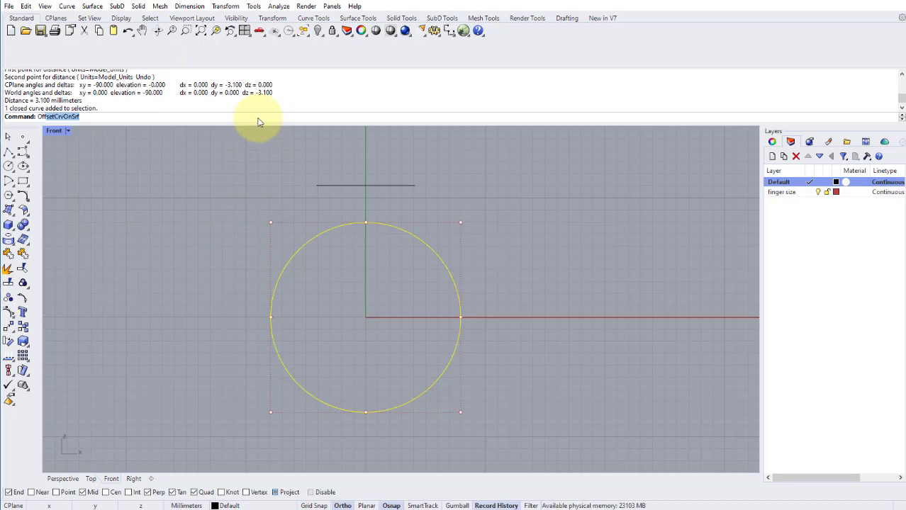
pyautogui.write('Offset')
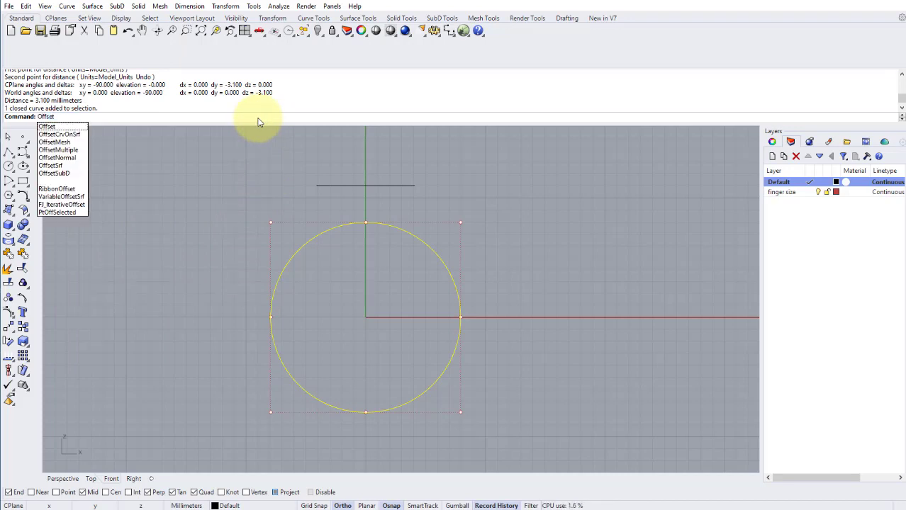
pyautogui.press('Return')
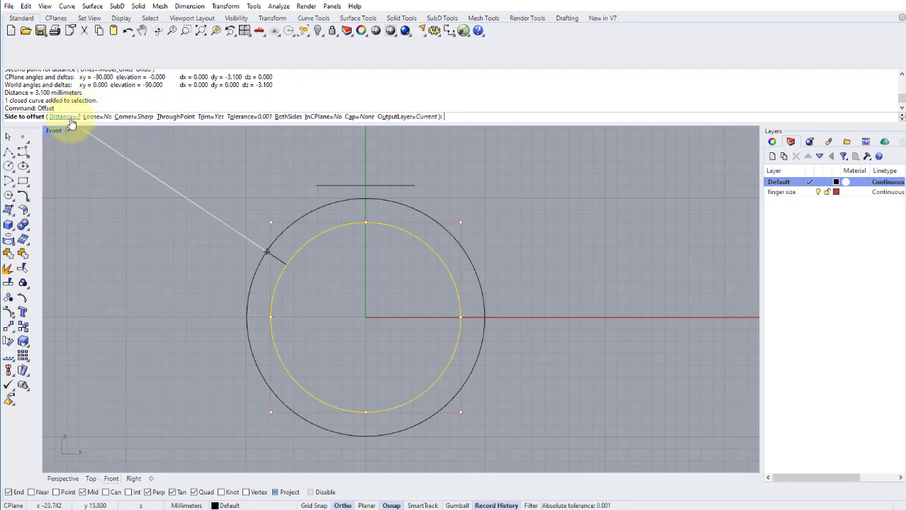
pyautogui.write('1')
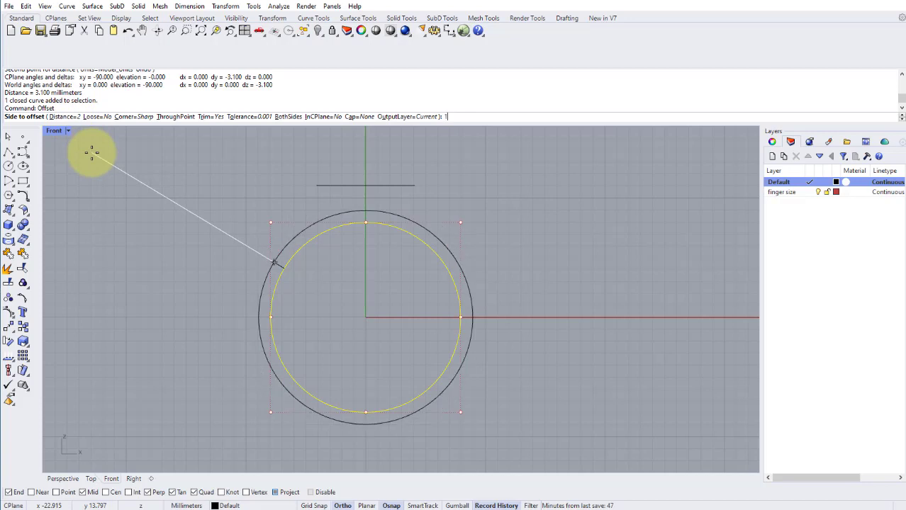
pyautogui.write('.9')
pyautogui.press('Return')
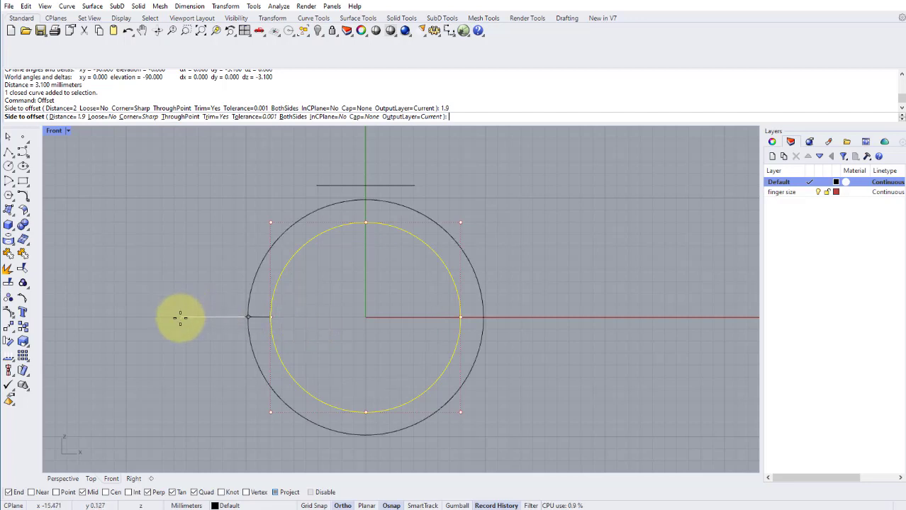
pyautogui.click(181, 314)
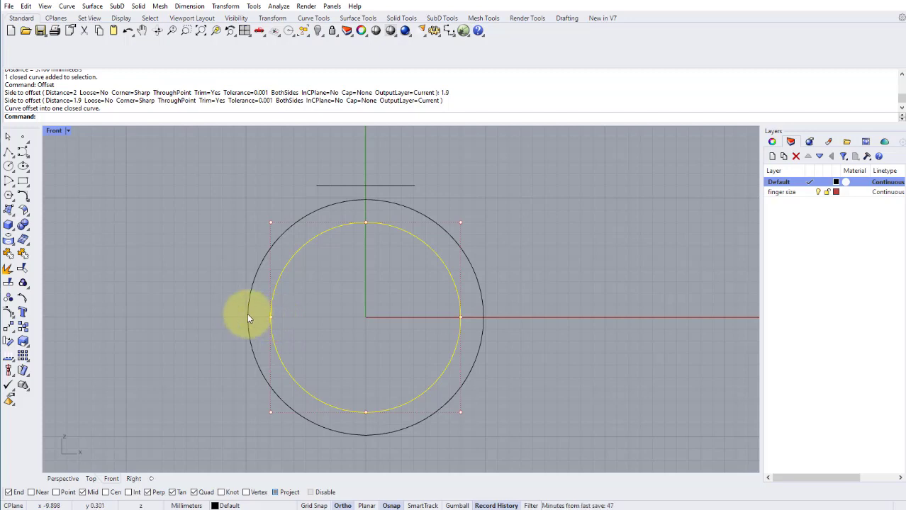
pyautogui.click(212, 306)
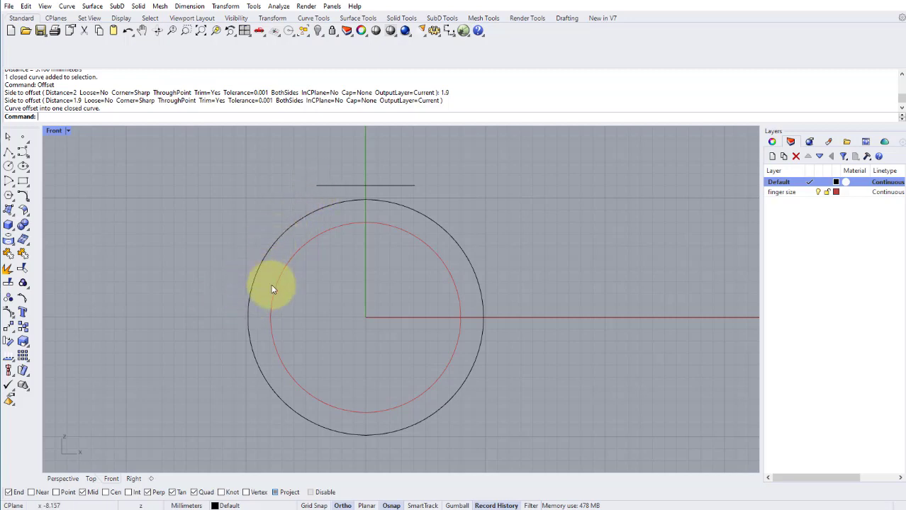
# - Draw a single-segment polyline from the ellipse's left end to a tangent point on the outer circle, and select it
pyautogui.moveTo(263, 263); pyautogui.dragTo(261, 266, button='right')
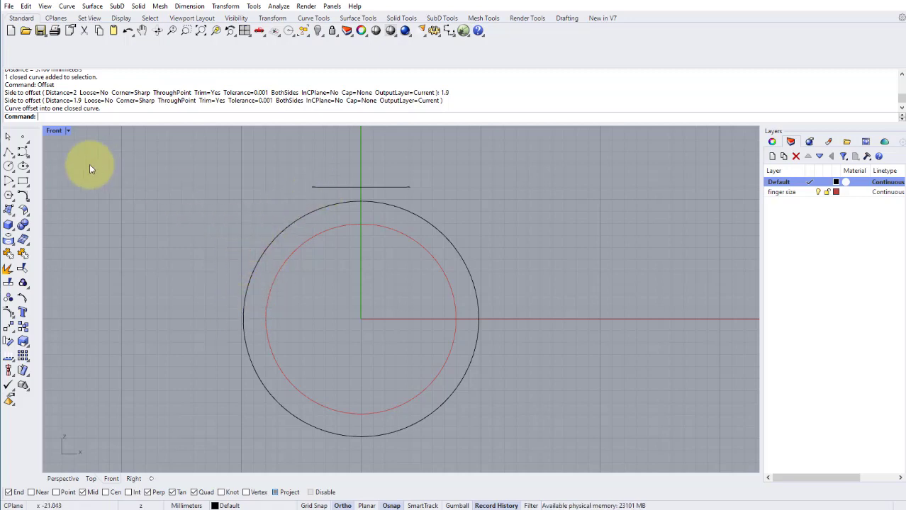
pyautogui.click(7, 153)
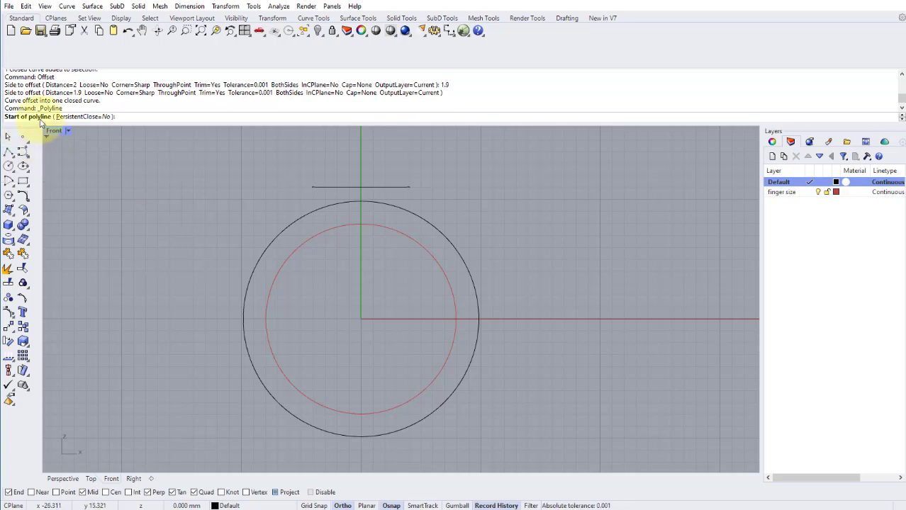
pyautogui.click(303, 186)
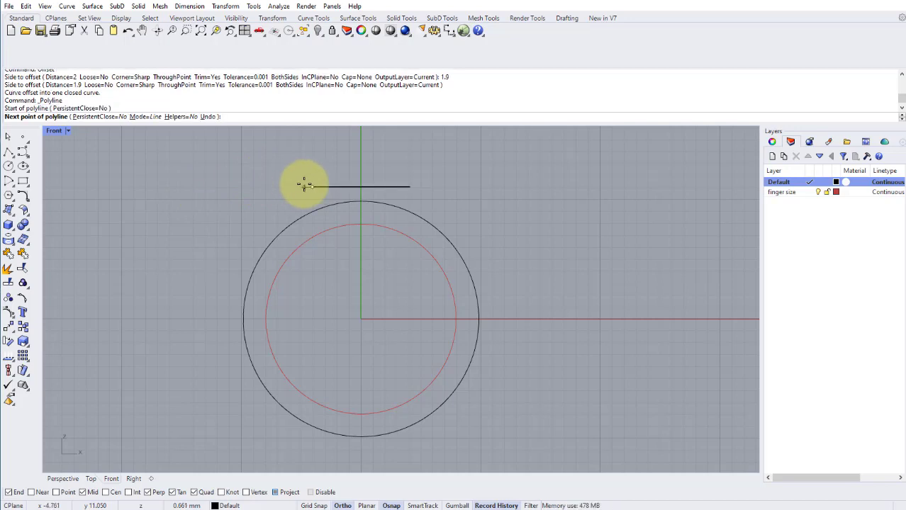
pyautogui.click(261, 245)
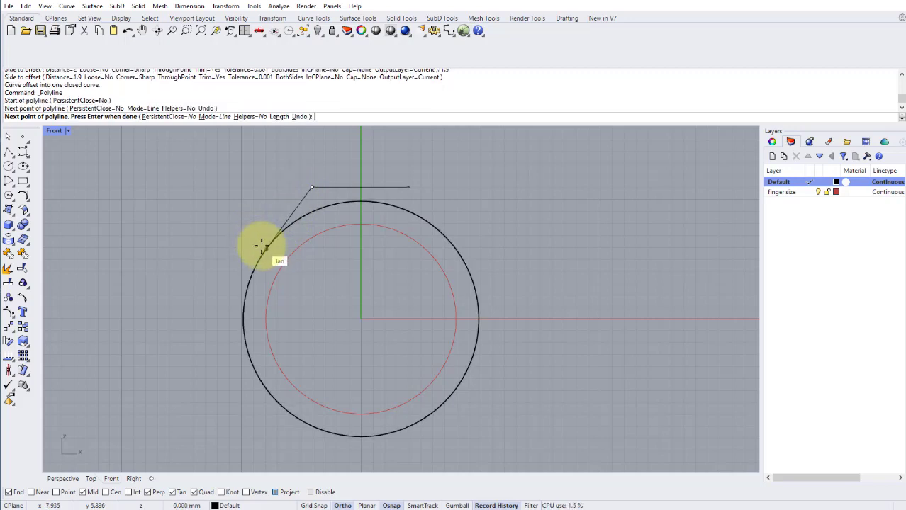
pyautogui.press('Return')
pyautogui.click(265, 242)
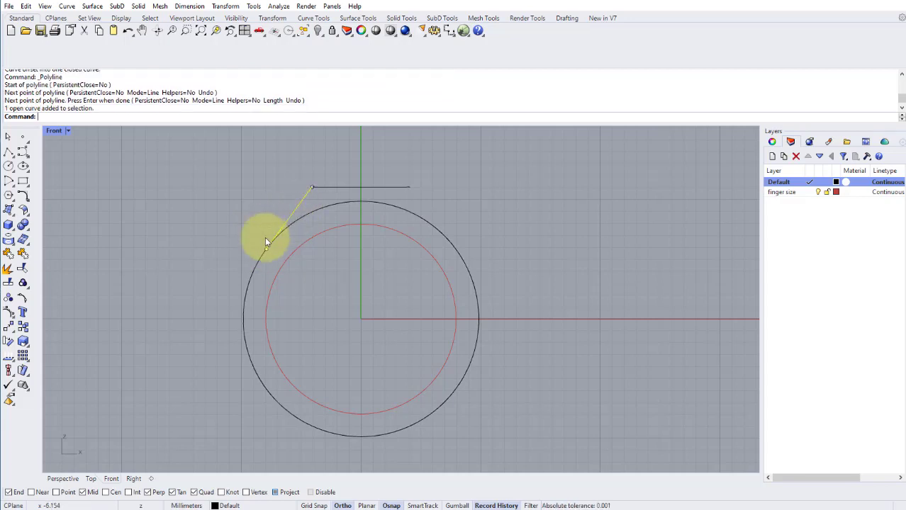
# - Delete the tangent line running from the ellipse's left end to the outer circle
pyautogui.press('Escape')
pyautogui.moveTo(259, 193); pyautogui.dragTo(307, 211, button='right')
pyautogui.click(296, 204)
pyautogui.press('Delete')
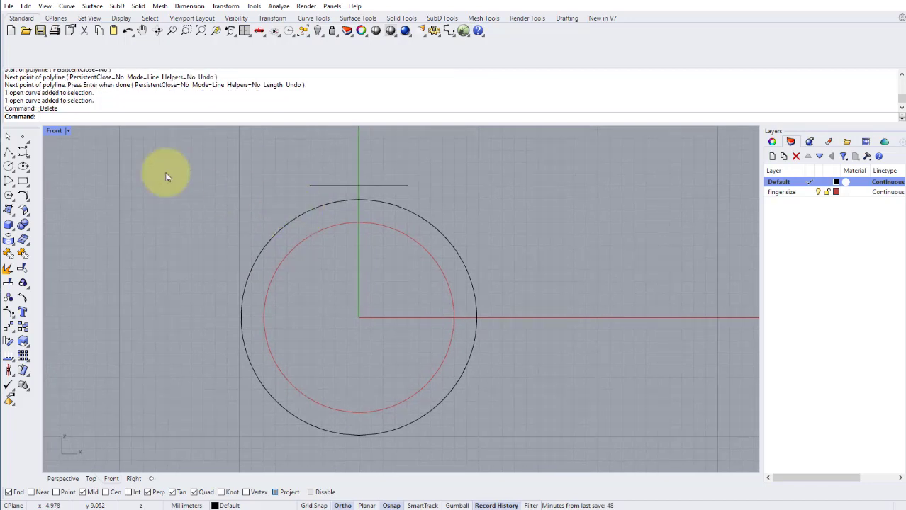
# - Draw a single-segment polyline from the ellipse's left end to the tangent point on the outer circle's upper left
pyautogui.click(7, 153)
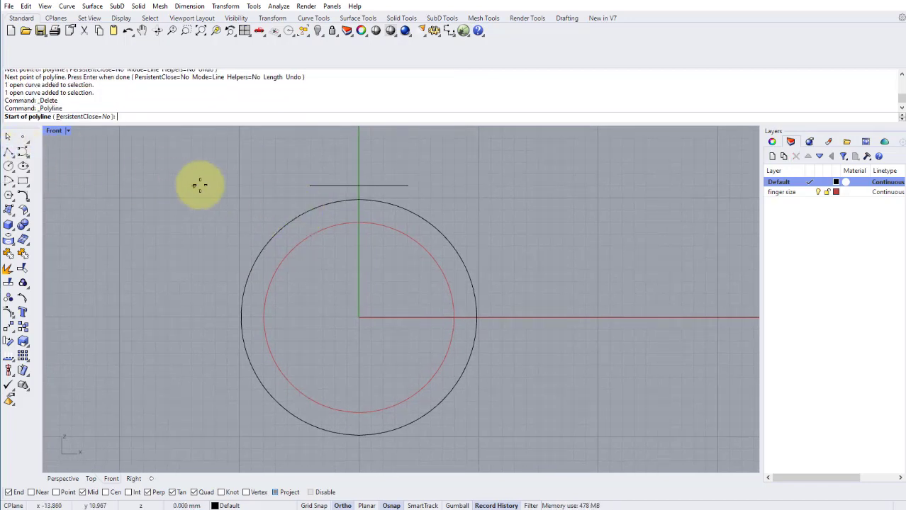
pyautogui.click(302, 185)
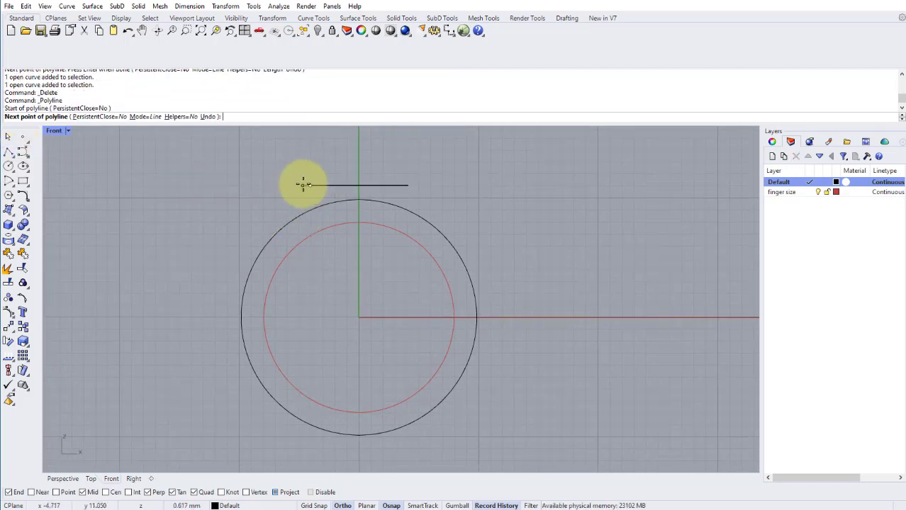
pyautogui.click(263, 246)
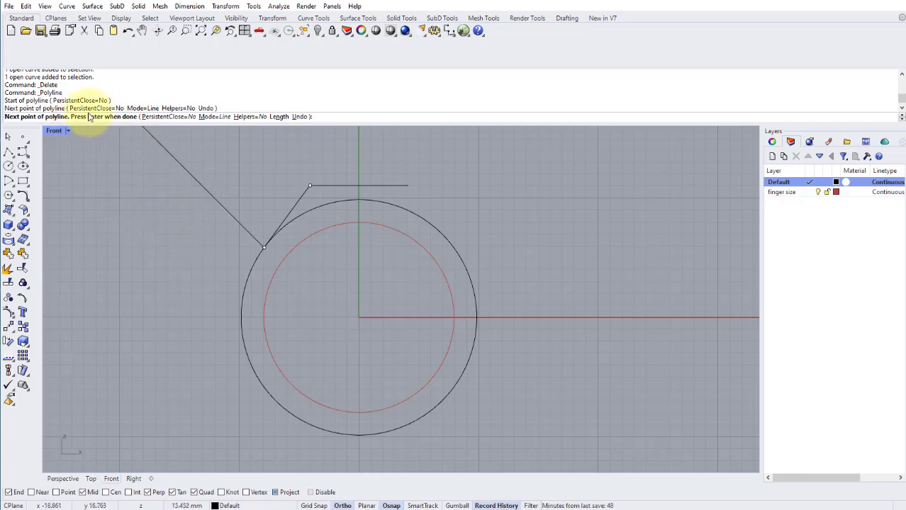
pyautogui.press('Return')
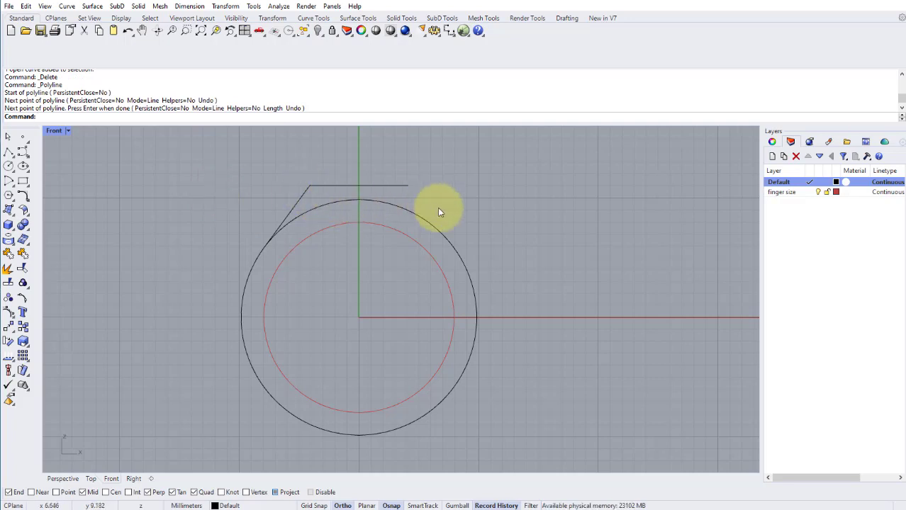
# - Mirror a copy of the left tangent line across the vertical axis through the origin
pyautogui.click(301, 202)
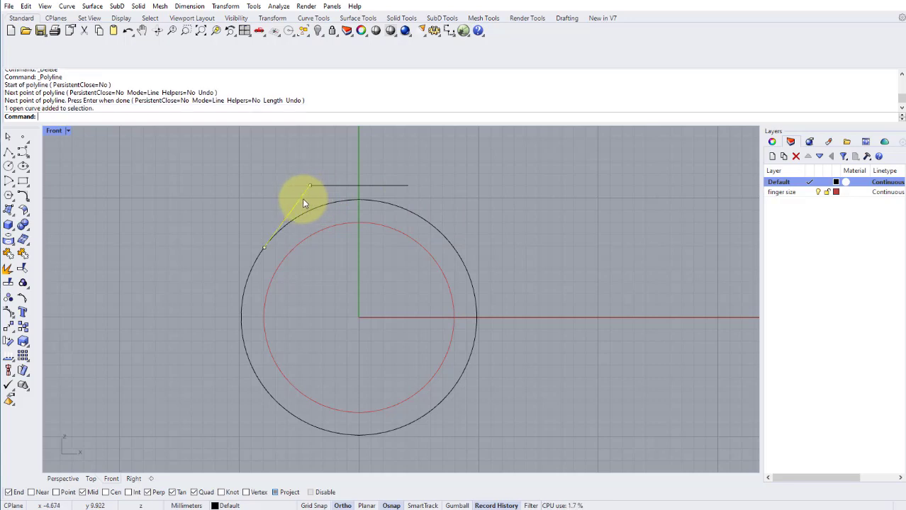
pyautogui.write('Mirror')
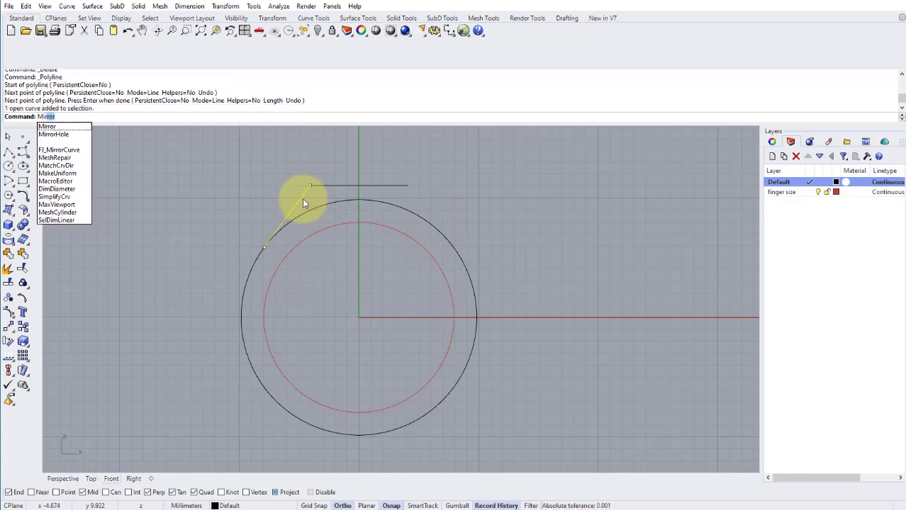
pyautogui.press('Return')
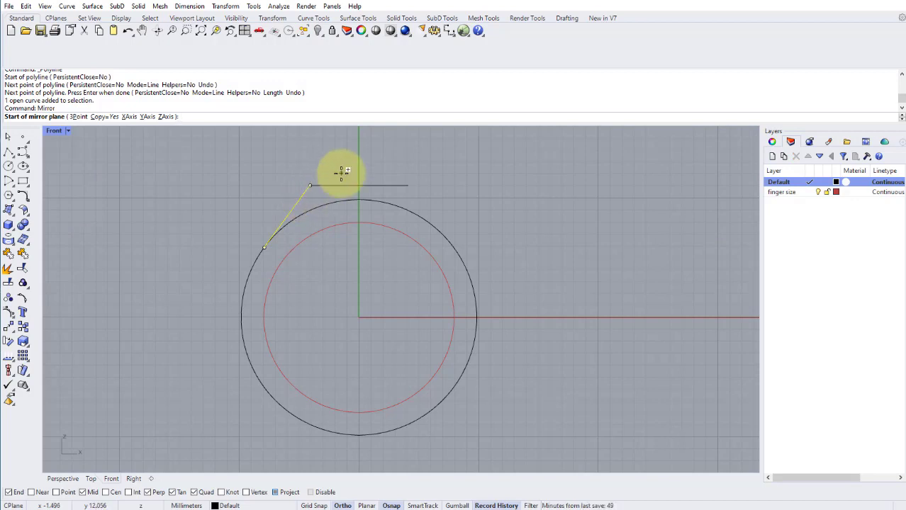
pyautogui.write('0')
pyautogui.press('Return')
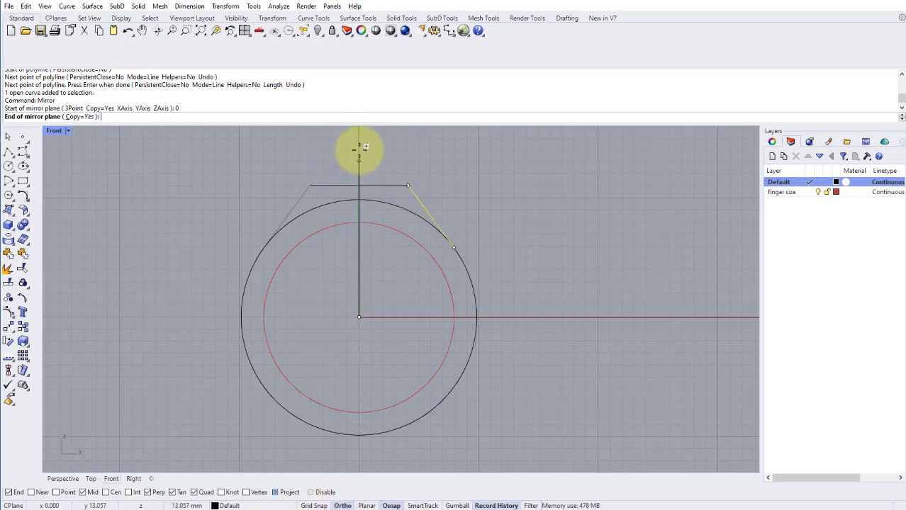
pyautogui.click(363, 352)
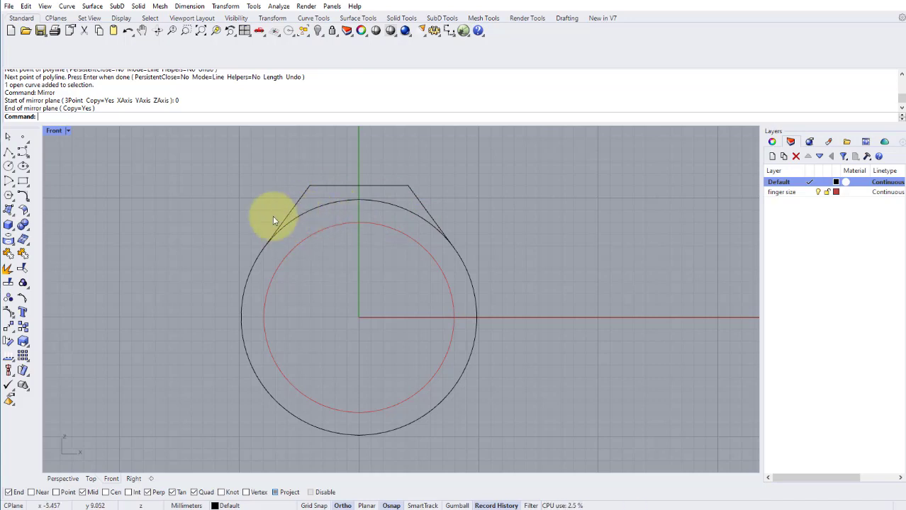
# - Trim away the outer circle's upper arc between the two tangent lines, using both lines as cutting objects
pyautogui.click(7, 298)
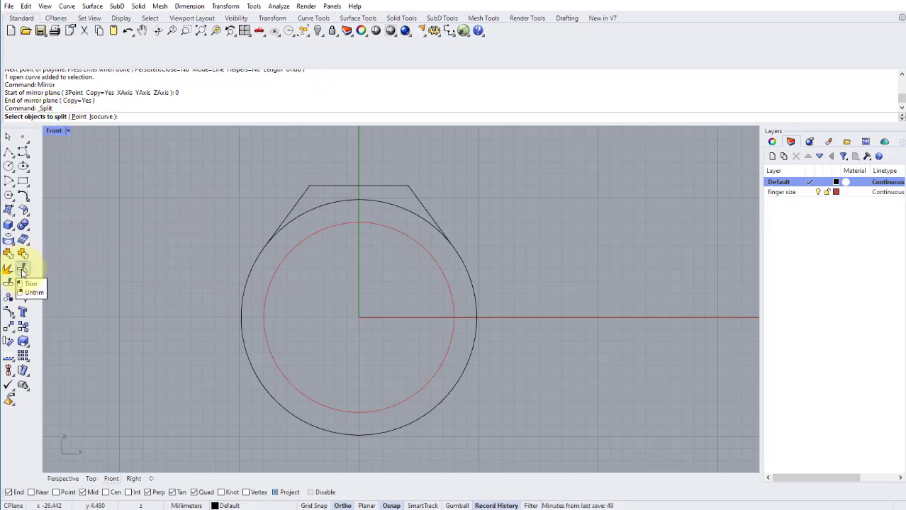
pyautogui.click(22, 270)
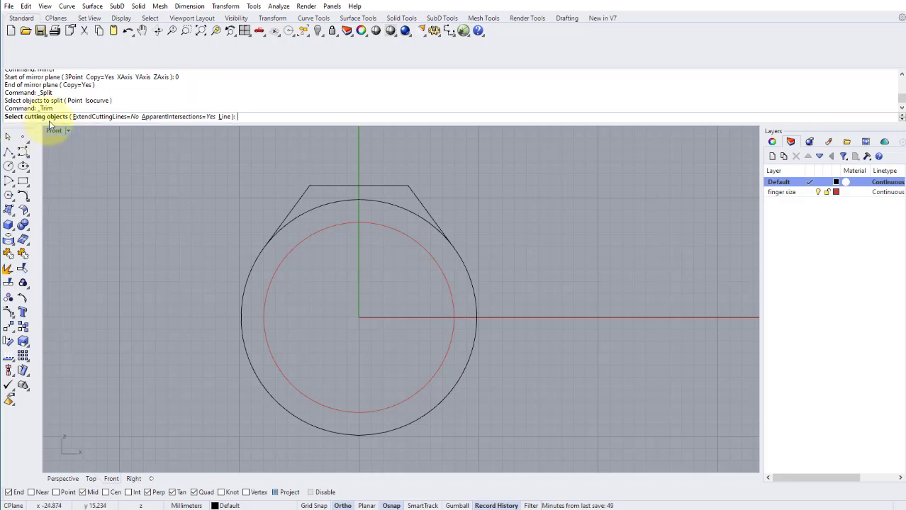
pyautogui.click(289, 214)
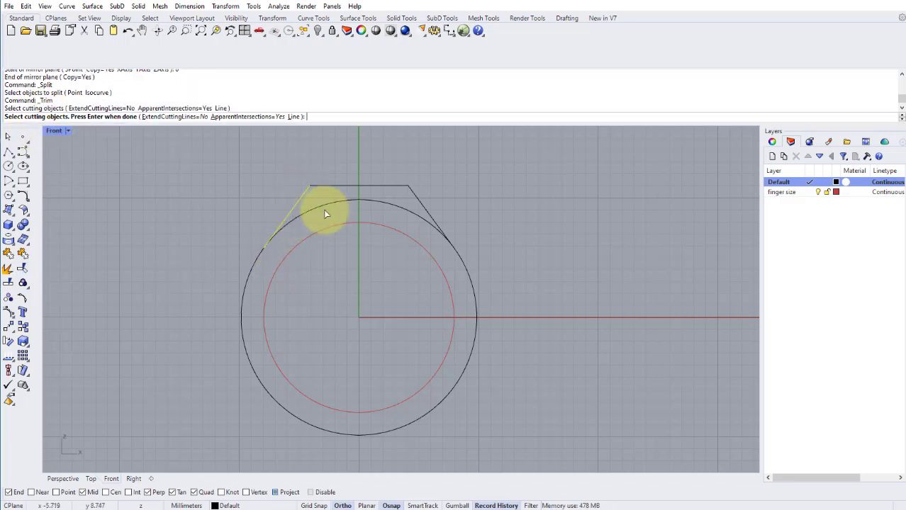
pyautogui.click(426, 207)
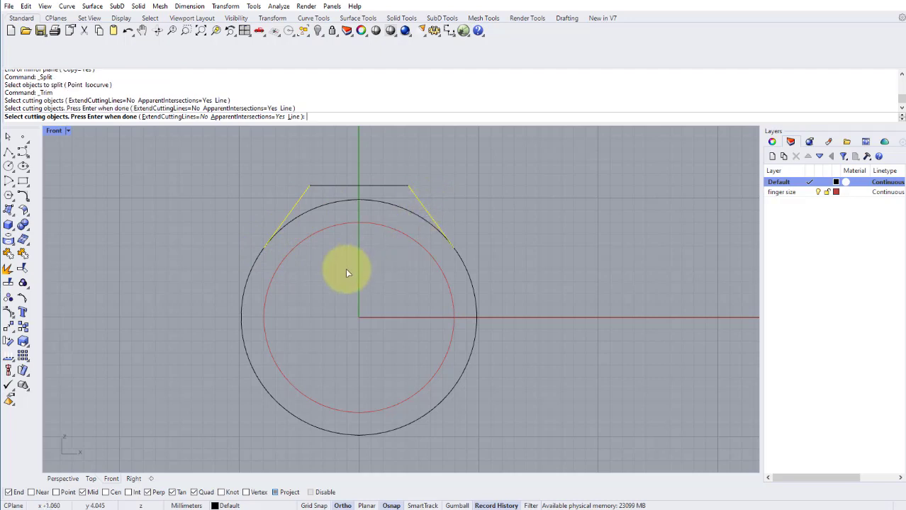
pyautogui.press('Return')
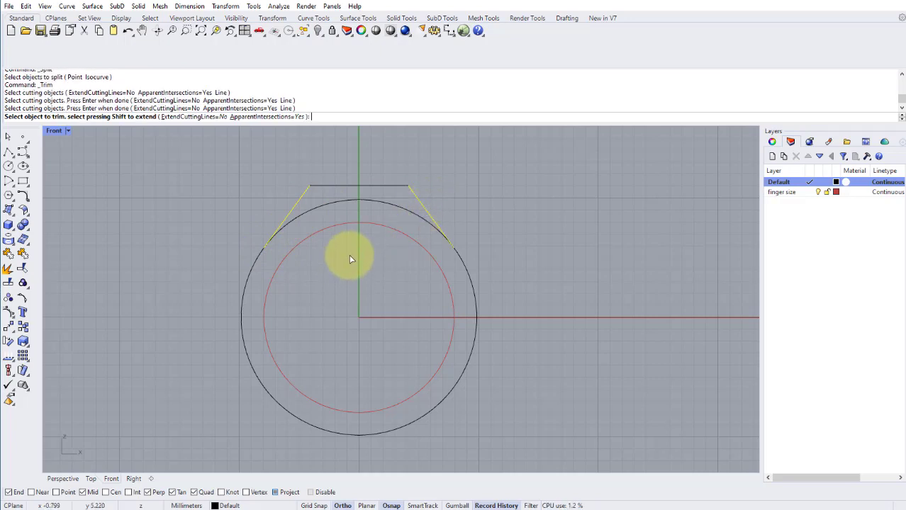
pyautogui.click(323, 204)
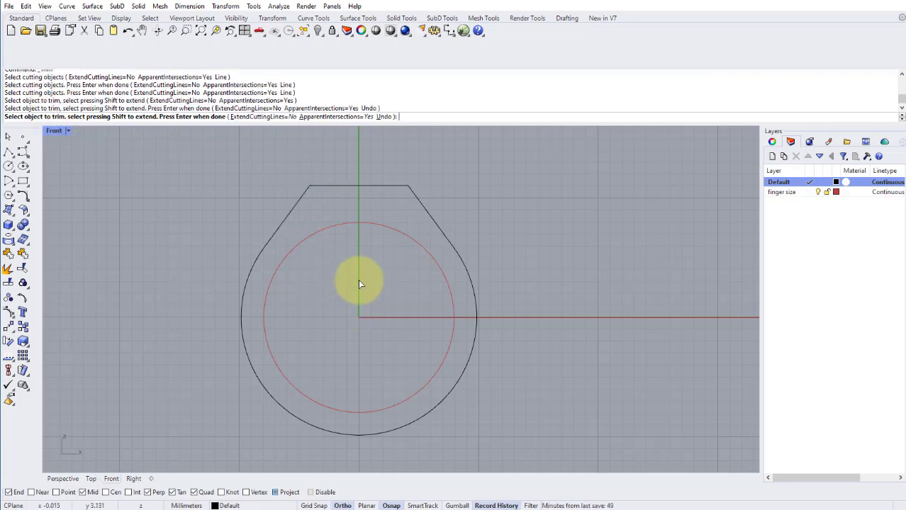
pyautogui.press('Return')
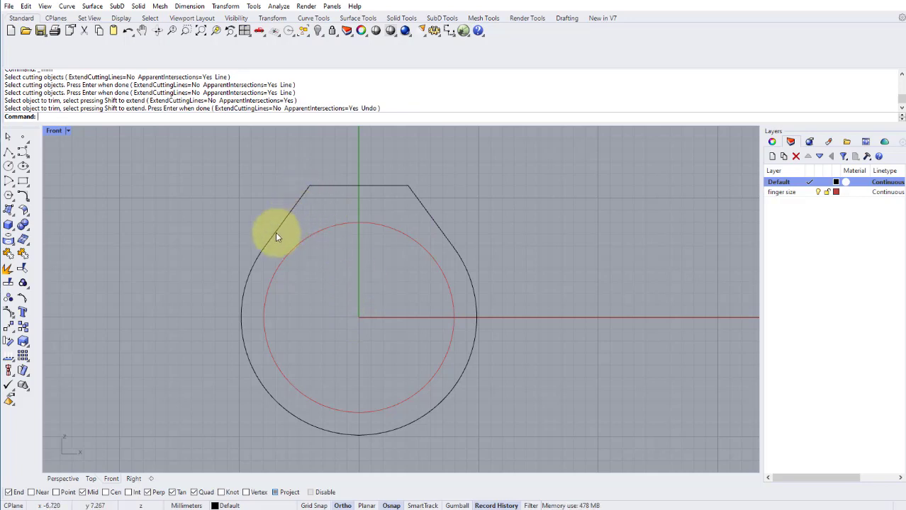
# - Join the two tangent lines and the remaining outer arc into one open curve
pyautogui.click(294, 206)
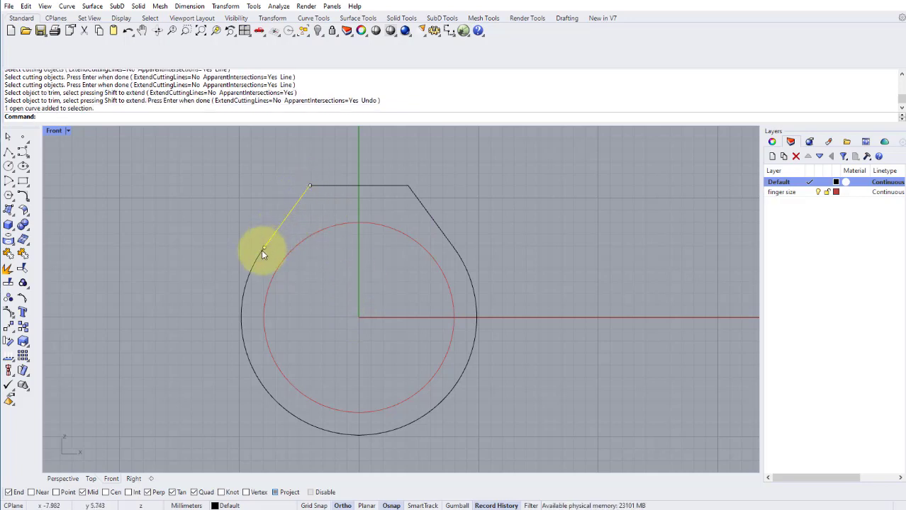
pyautogui.click(263, 249)
pyautogui.click(290, 212)
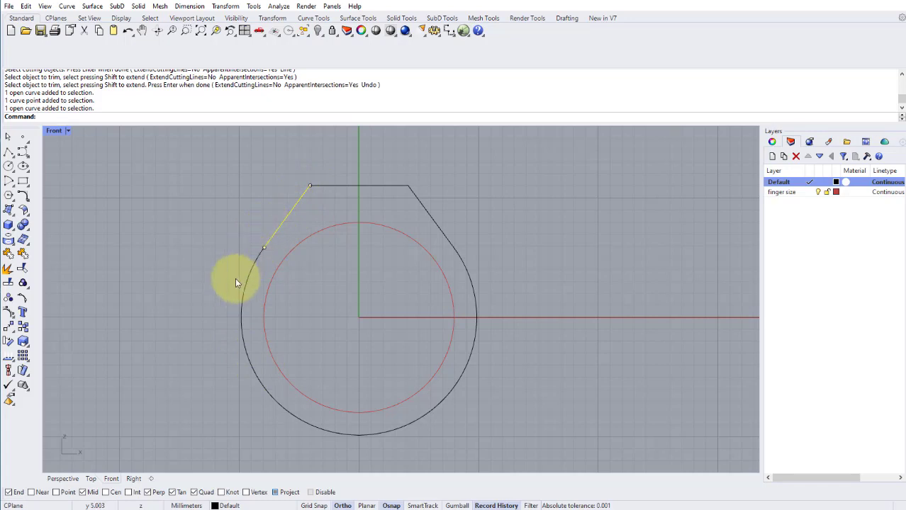
pyautogui.click(236, 241)
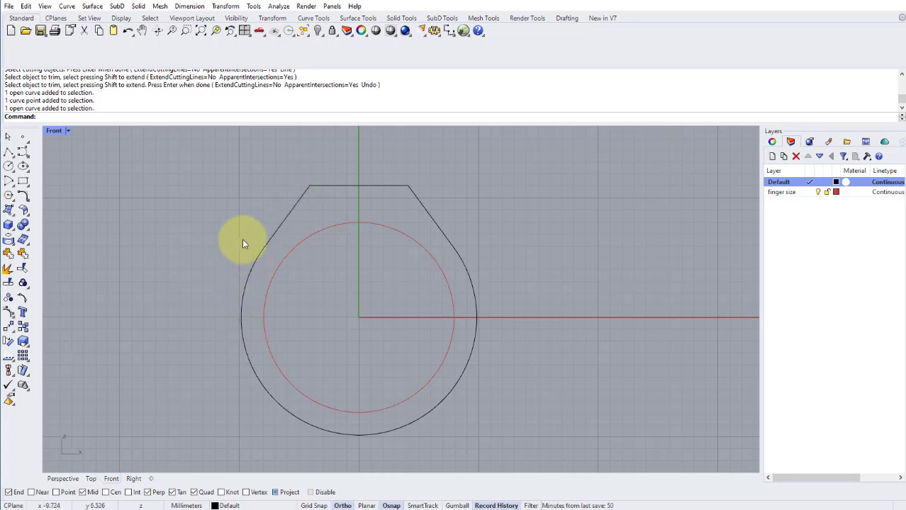
pyautogui.moveTo(249, 289); pyautogui.dragTo(253, 279, button='right')
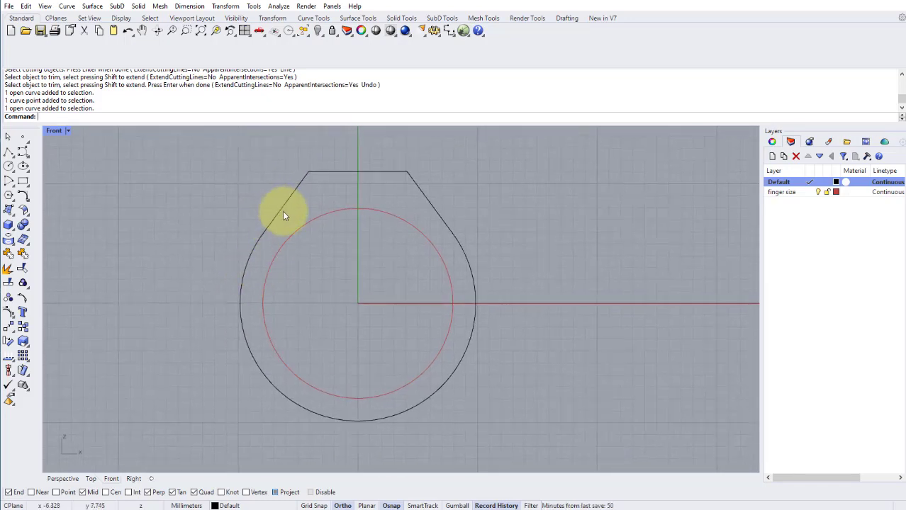
pyautogui.click(288, 200)
pyautogui.keyDown('shift'); pyautogui.click(256, 243); pyautogui.keyUp('shift')
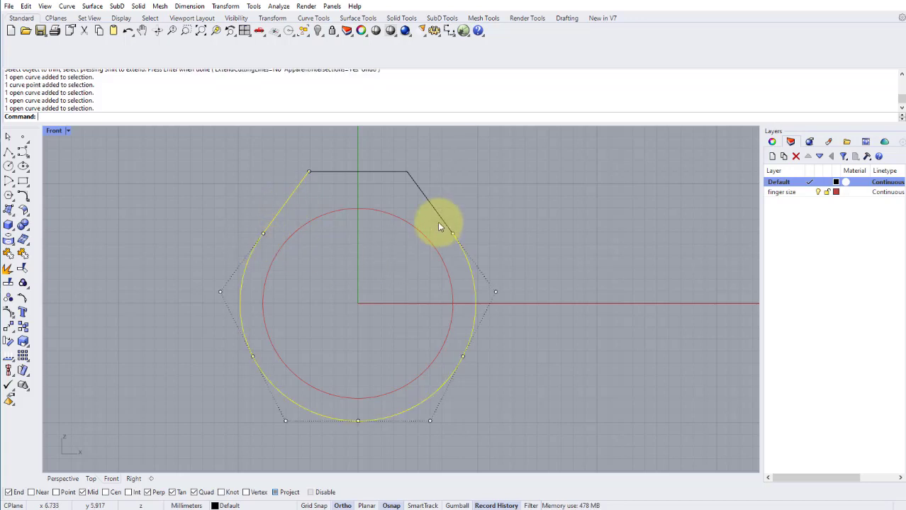
pyautogui.keyDown('shift'); pyautogui.click(436, 214); pyautogui.keyUp('shift')
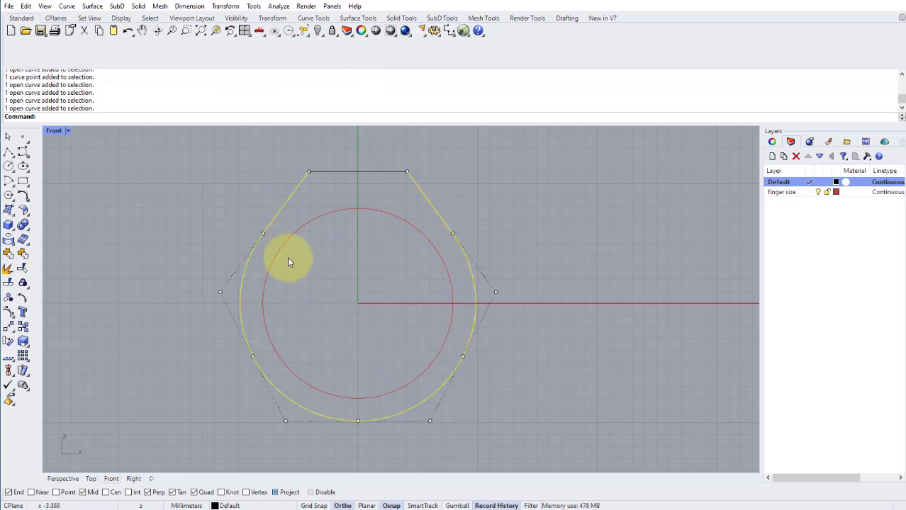
pyautogui.click(8, 254)
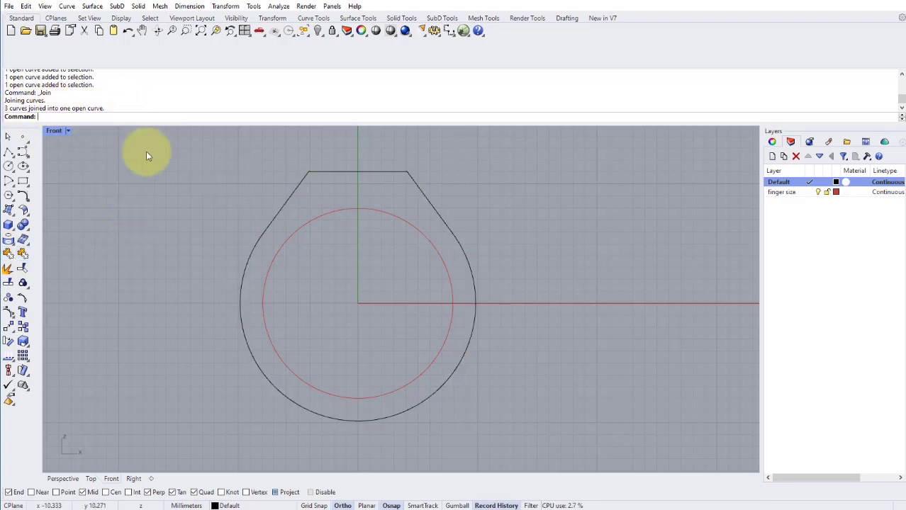
# - Examine the joined ring profile and the ellipse from several angles in the maximized Perspective viewport
pyautogui.doubleClick(54, 131)
pyautogui.doubleClick(429, 131)
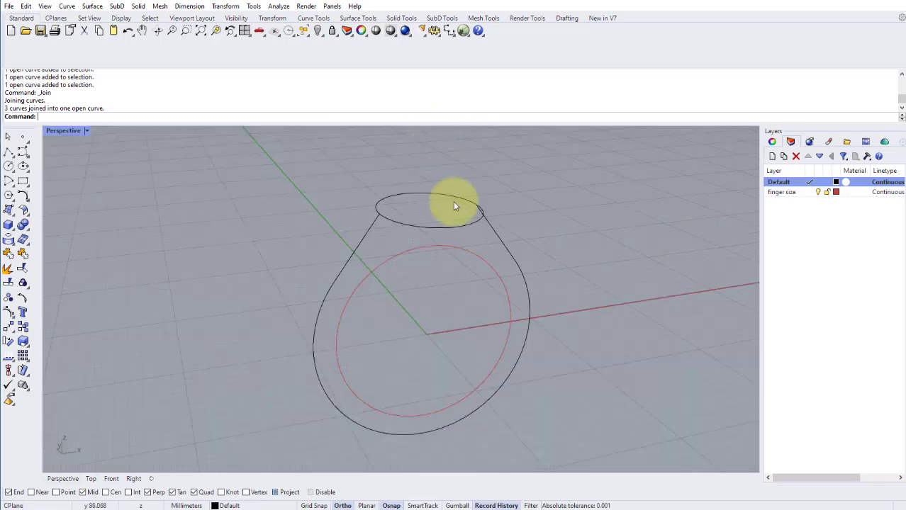
pyautogui.moveTo(455, 202); pyautogui.dragTo(546, 257, button='right')
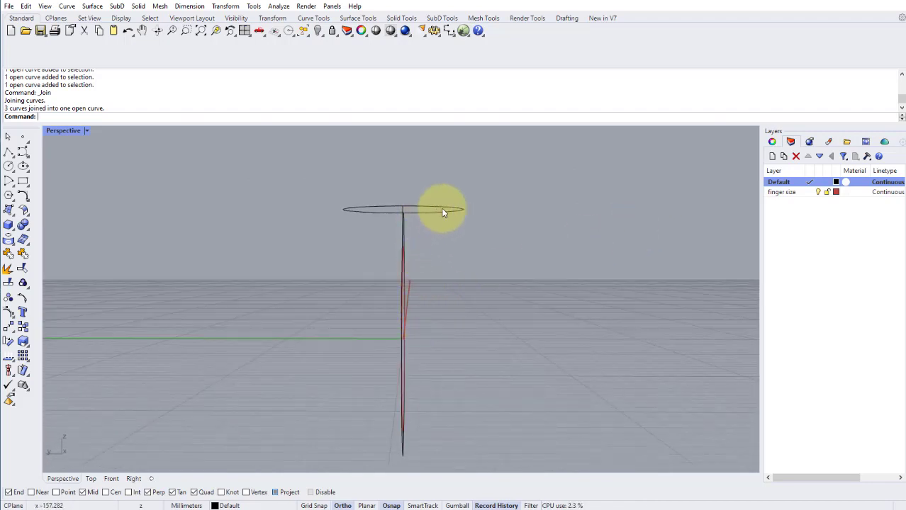
pyautogui.moveTo(457, 211); pyautogui.dragTo(314, 342, button='right')
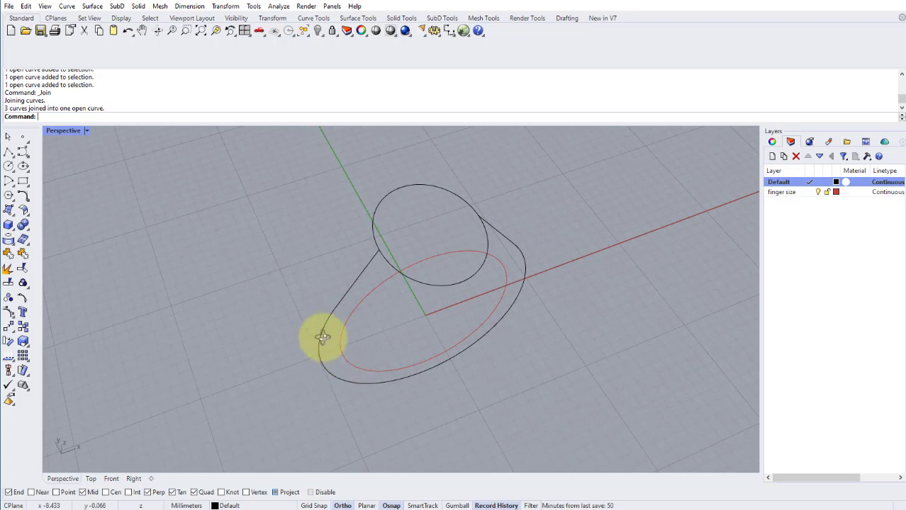
pyautogui.moveTo(325, 333); pyautogui.dragTo(338, 323, button='right')
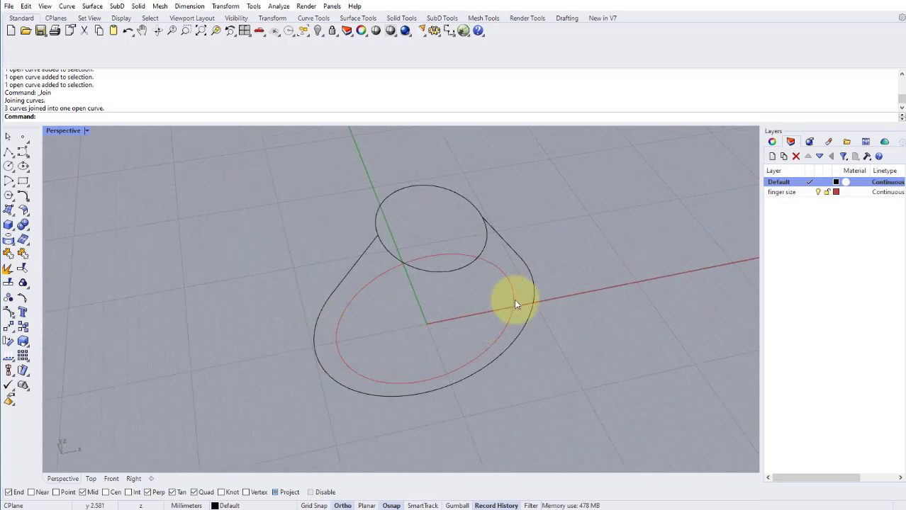
pyautogui.moveTo(505, 299); pyautogui.dragTo(332, 410, button='right')
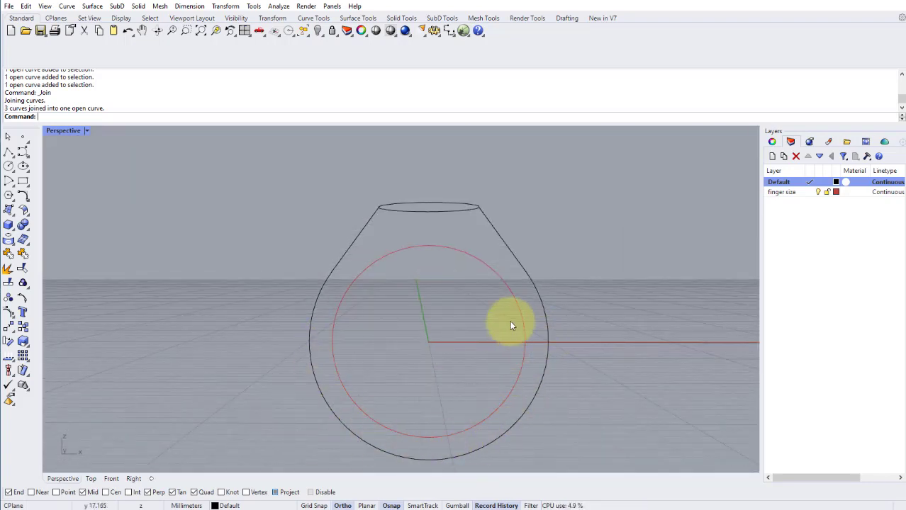
pyautogui.moveTo(511, 325); pyautogui.dragTo(329, 356, button='right')
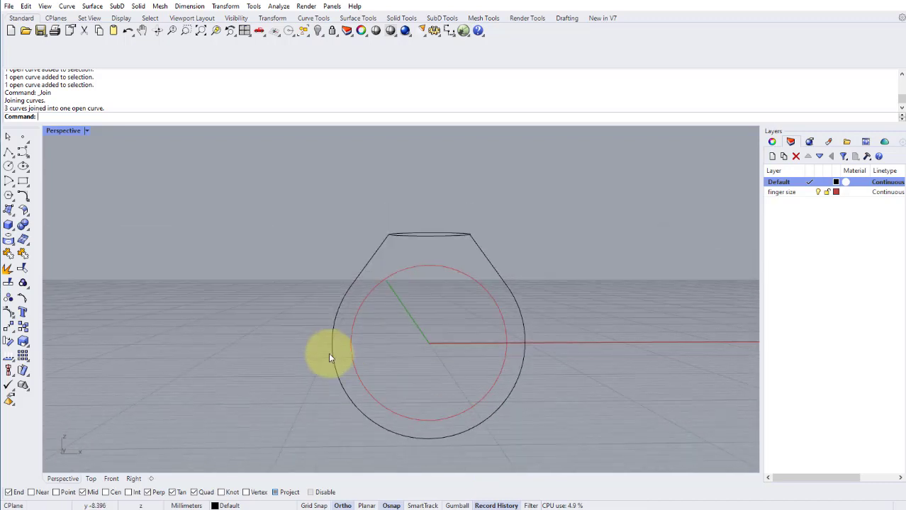
pyautogui.moveTo(425, 340); pyautogui.dragTo(404, 341, button='right')
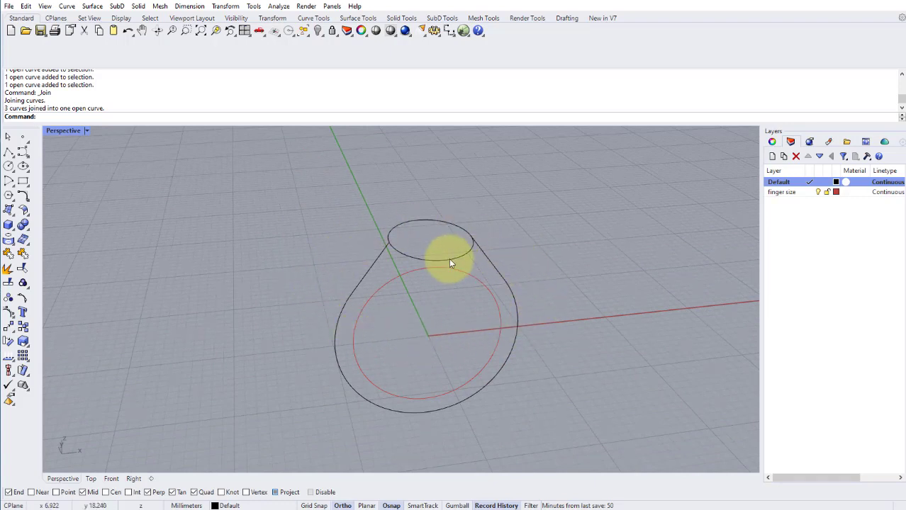
pyautogui.moveTo(449, 262); pyautogui.dragTo(397, 255, button='right')
# - Split the outer ring profile at its left and right quadrant points in the Front view using the Point option
pyautogui.doubleClick(67, 132)
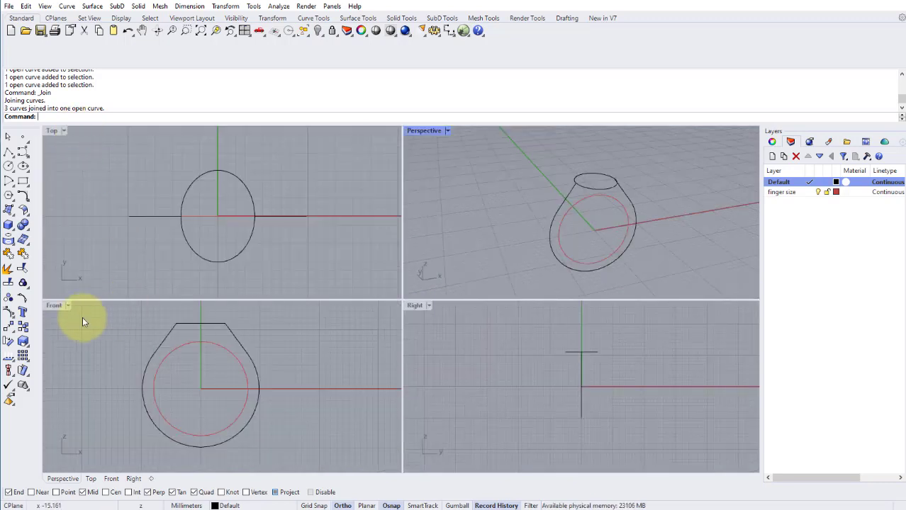
pyautogui.doubleClick(55, 305)
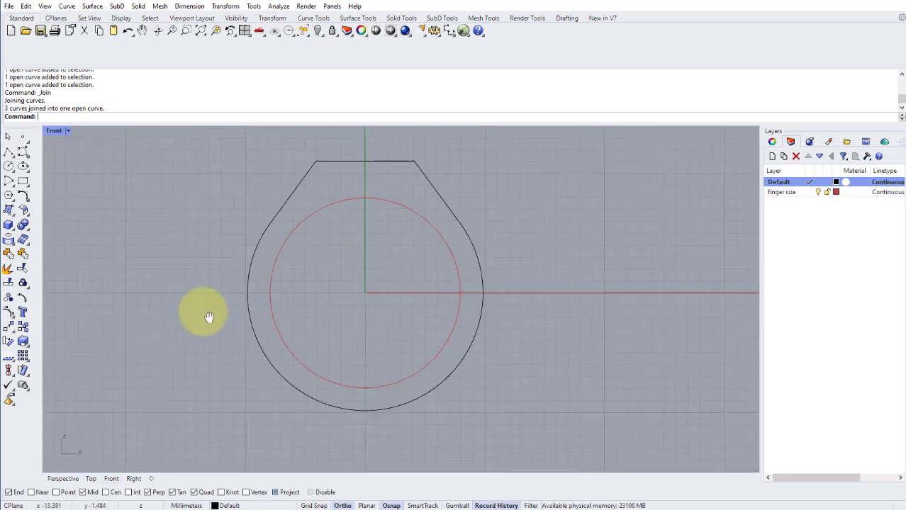
pyautogui.click(10, 285)
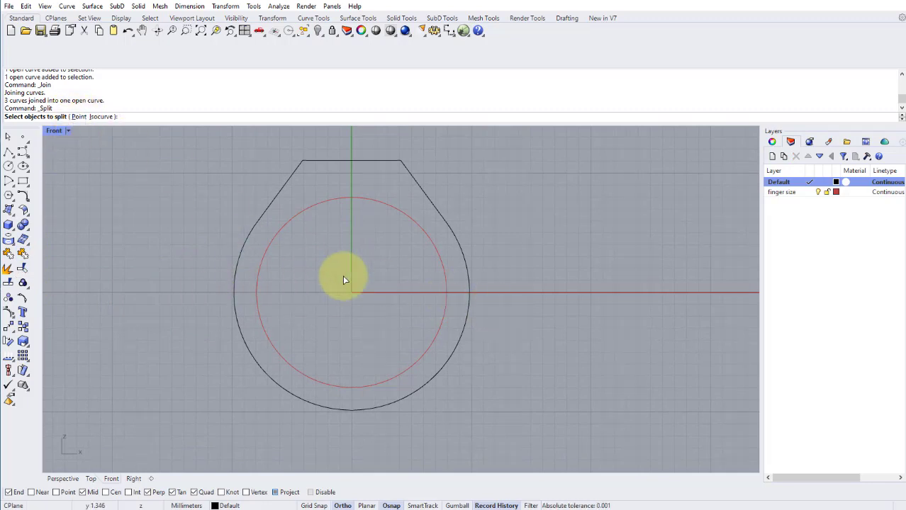
pyautogui.click(79, 116)
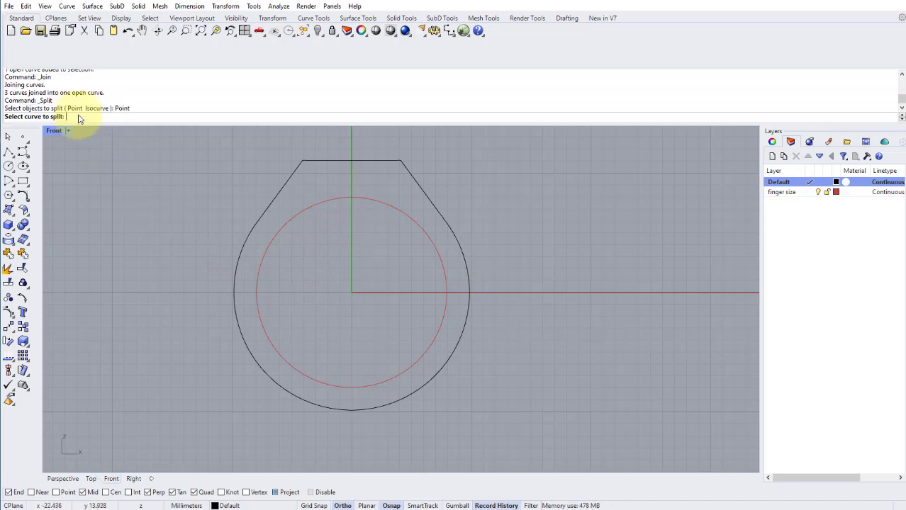
pyautogui.click(249, 356)
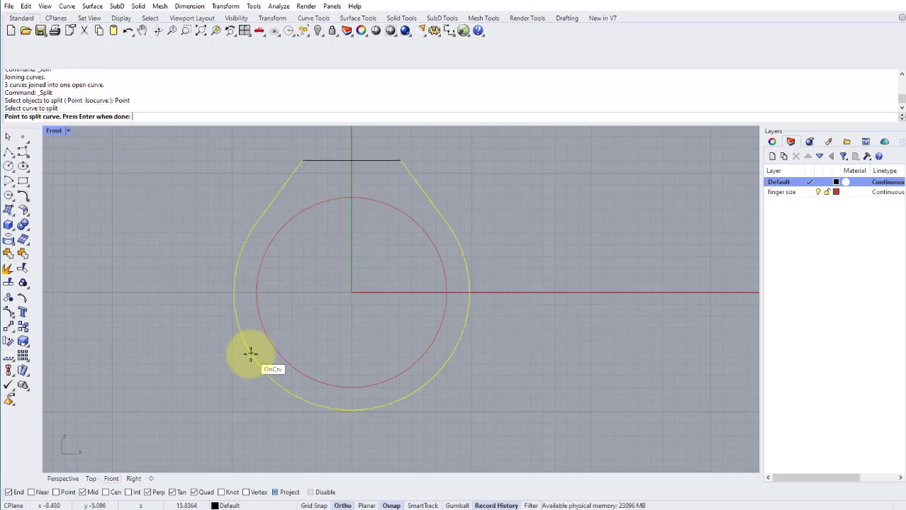
pyautogui.click(234, 292)
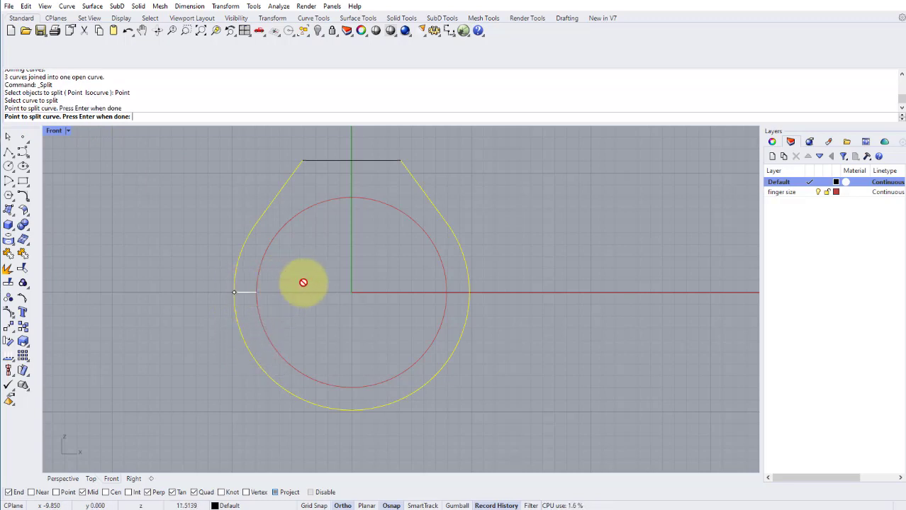
pyautogui.click(467, 292)
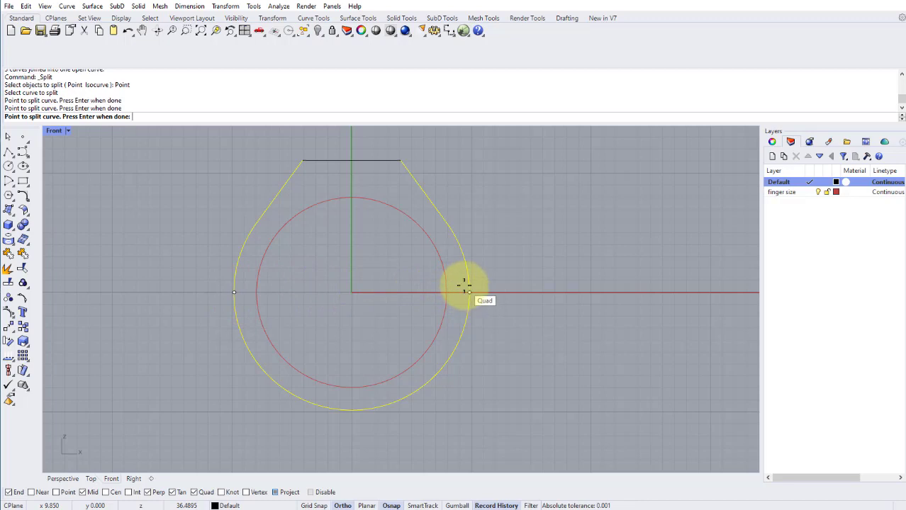
pyautogui.press('Return')
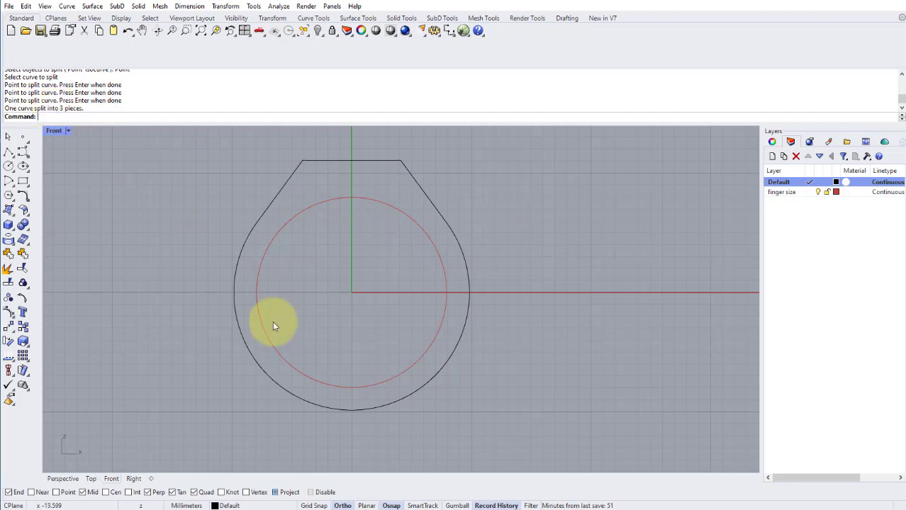
# - Delete the lower half arc of the split outer profile, keeping the two upper side curves
pyautogui.click(260, 234)
pyautogui.click(438, 231)
pyautogui.click(468, 324)
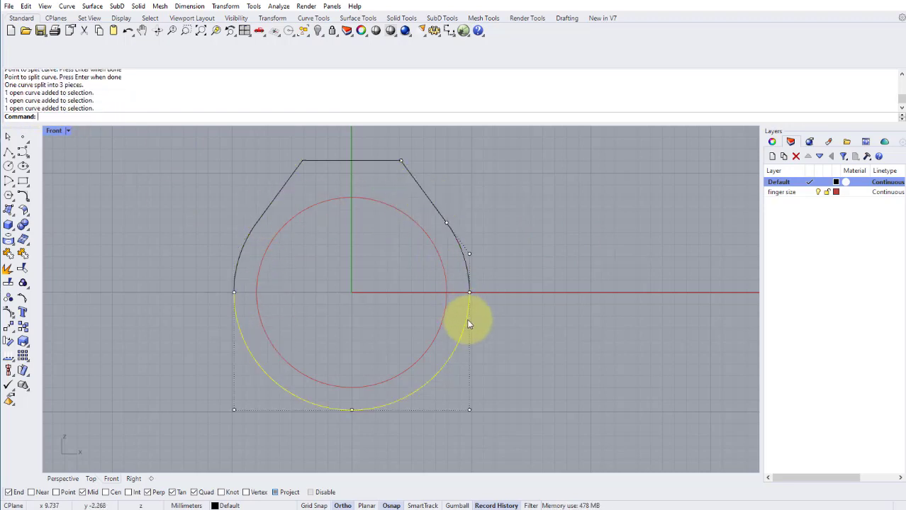
pyautogui.click(518, 327)
pyautogui.click(464, 323)
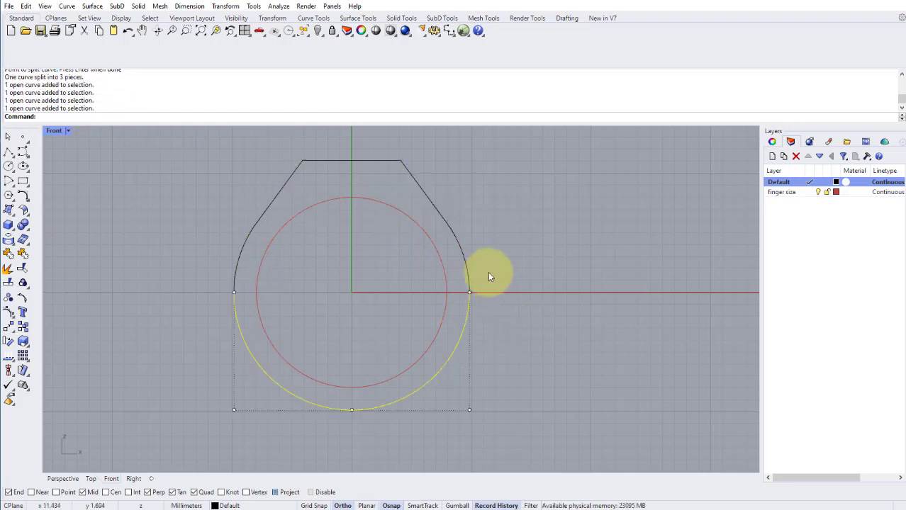
pyautogui.press('Delete')
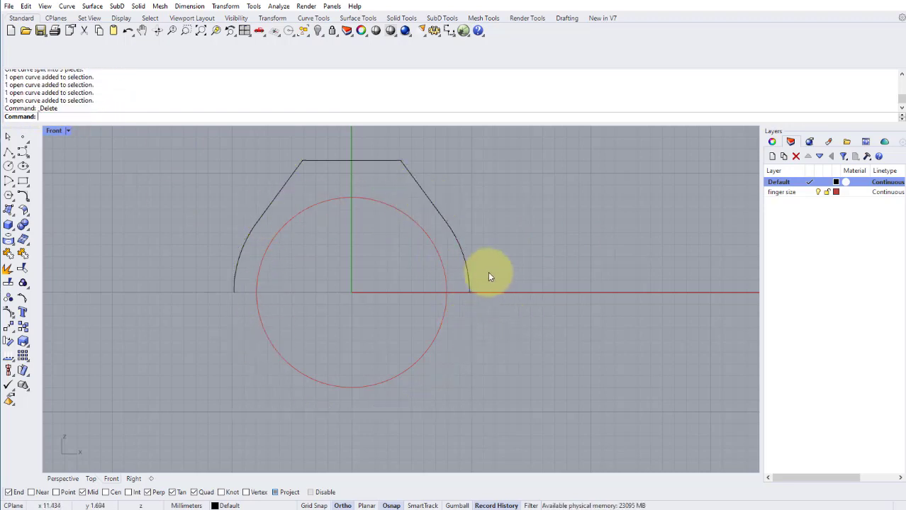
# - Examine the two remaining side curves, the ellipse and the finger-size circle from several angles in the Perspective view
pyautogui.doubleClick(53, 131)
pyautogui.doubleClick(423, 132)
pyautogui.moveTo(392, 216); pyautogui.dragTo(327, 265, button='right')
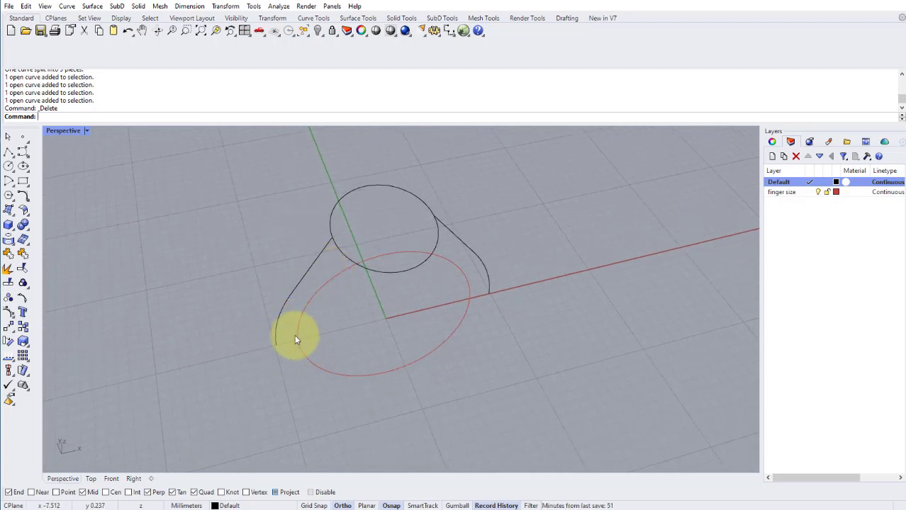
pyautogui.moveTo(294, 334); pyautogui.dragTo(284, 343, button='right')
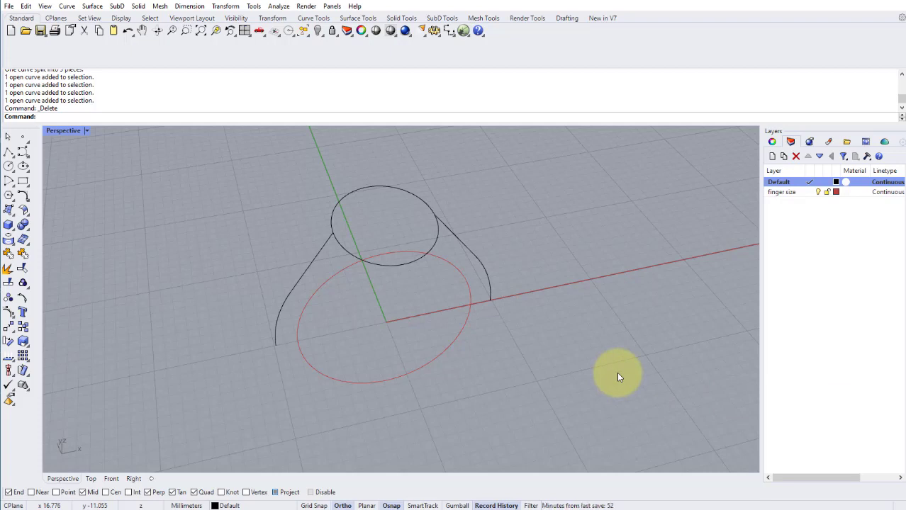
pyautogui.moveTo(300, 314); pyautogui.dragTo(330, 370, button='right')
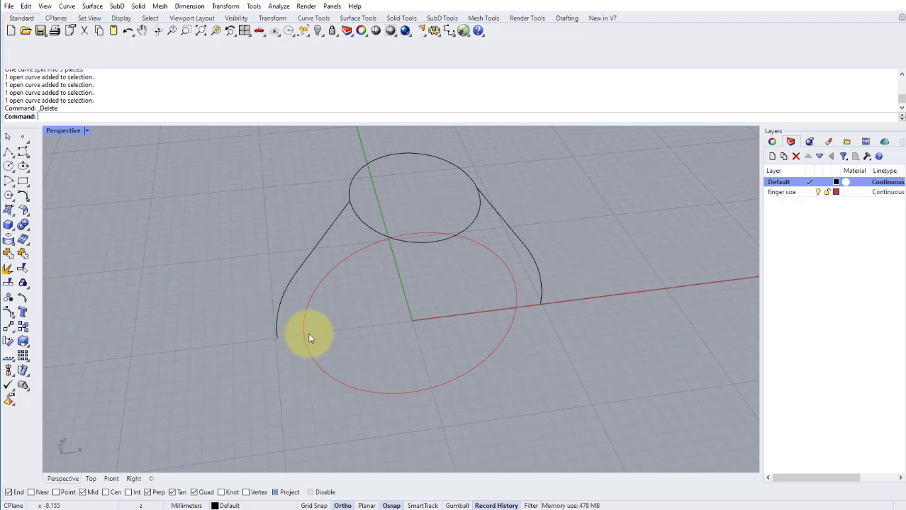
pyautogui.moveTo(286, 339); pyautogui.dragTo(315, 288, button='right')
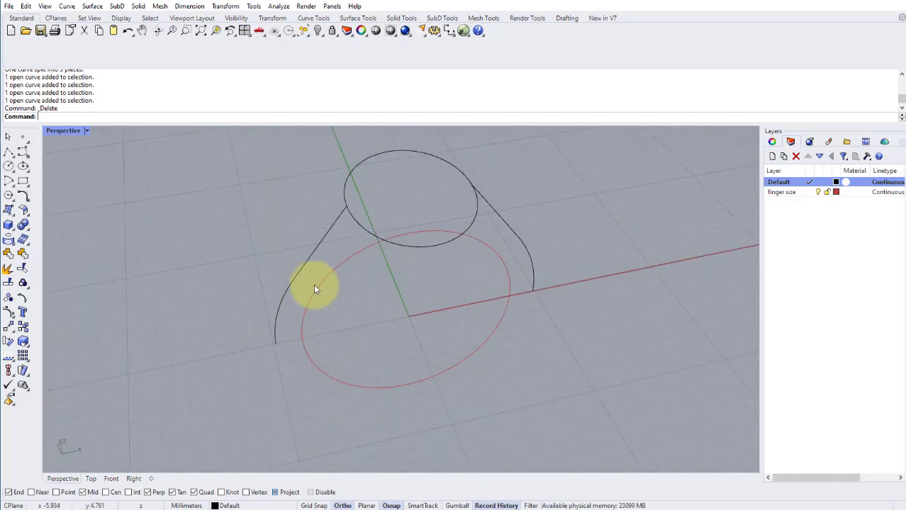
# - Draw a circle 3.1 mm in diameter in the Top view, in the free space above and left of the ellipse
pyautogui.doubleClick(55, 129)
pyautogui.doubleClick(54, 132)
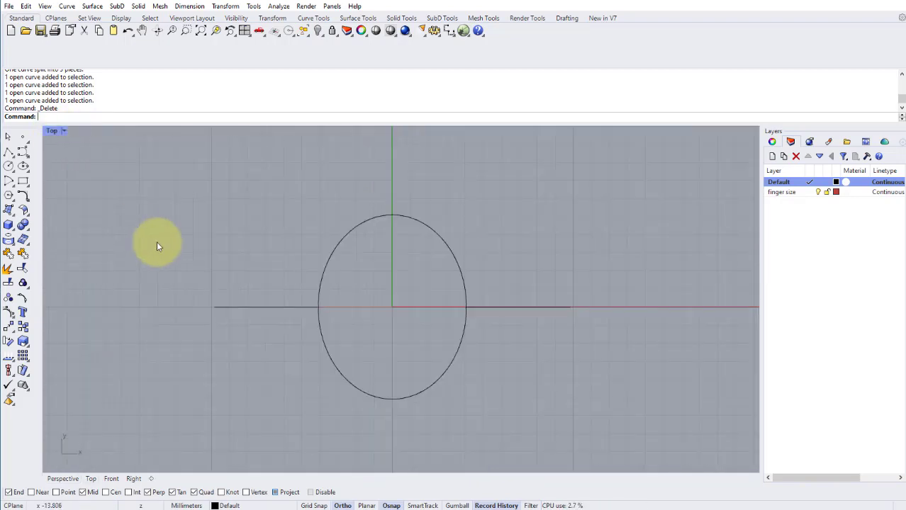
pyautogui.scroll(-3, 204, 219)
pyautogui.scroll(1, 133, 181)
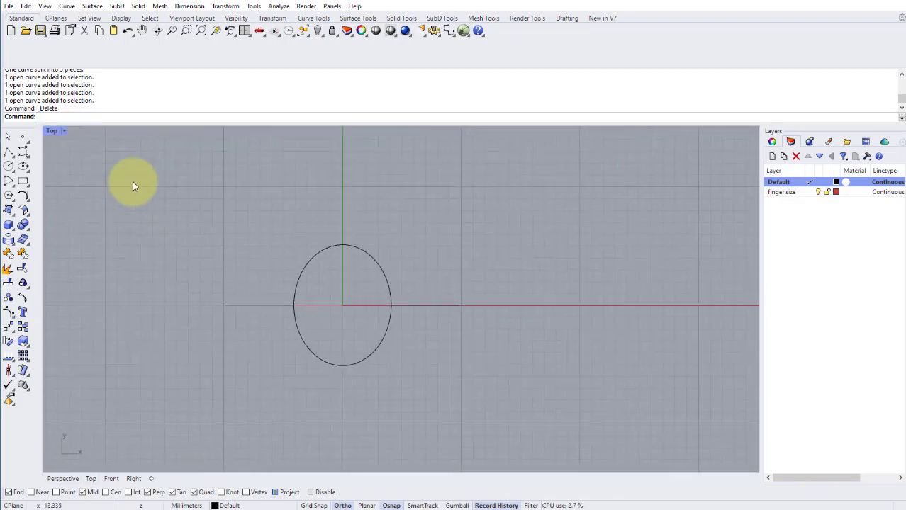
pyautogui.click(8, 167)
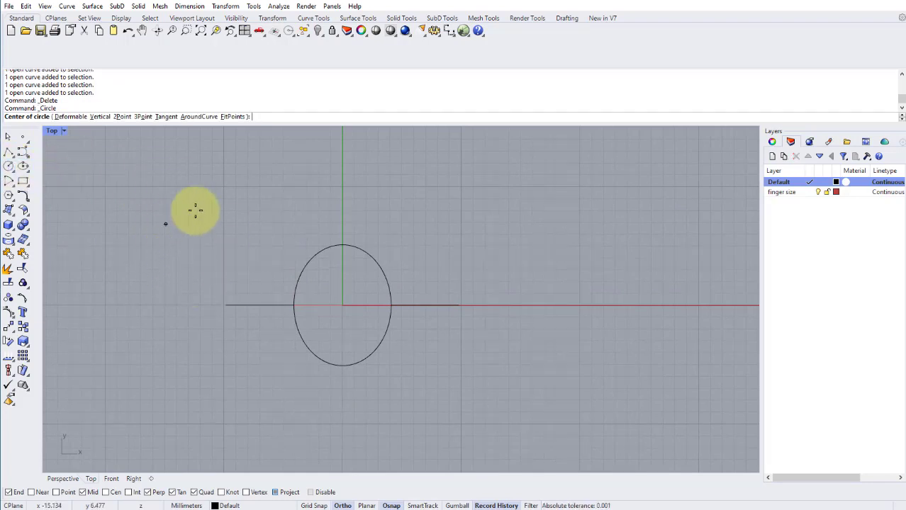
pyautogui.moveTo(282, 209)
pyautogui.mouseDown(button='right')
pyautogui.moveTo(328, 234)
pyautogui.moveTo(295, 222)
pyautogui.mouseUp(button='right')
pyautogui.click(246, 224)
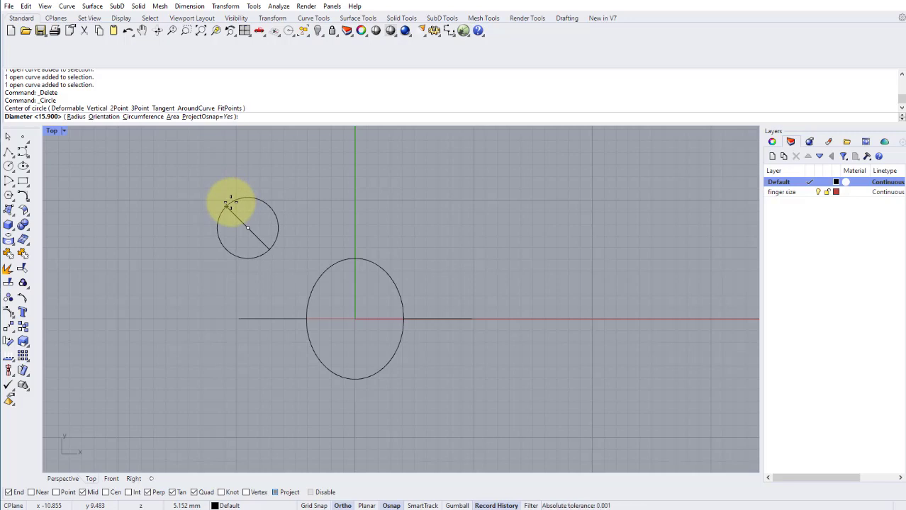
pyautogui.write('3.1')
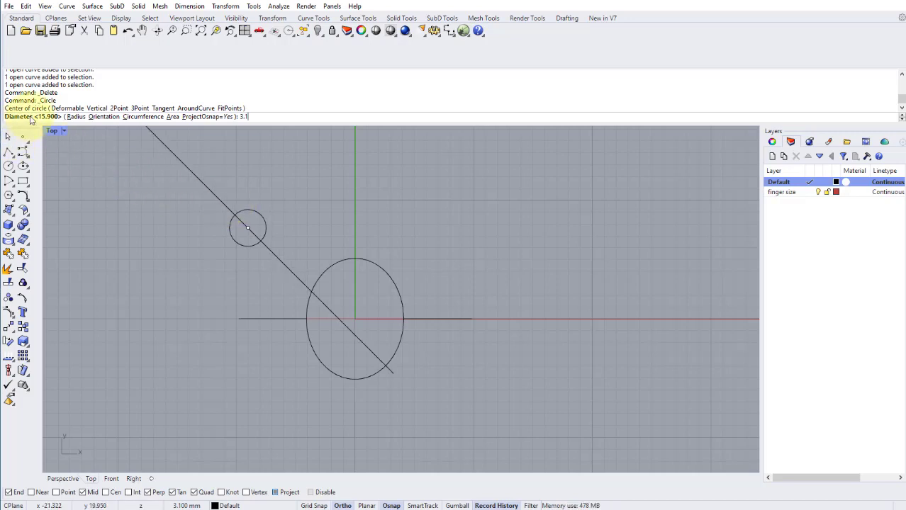
pyautogui.press('Return')
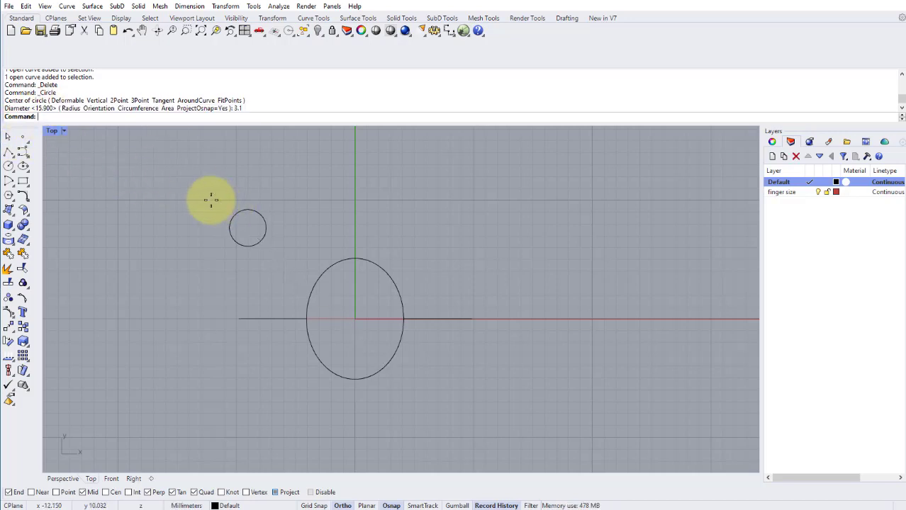
# - Split the 3.1 mm circle into two halves at its front and back quadrant points using the Point option
pyautogui.doubleClick(52, 131)
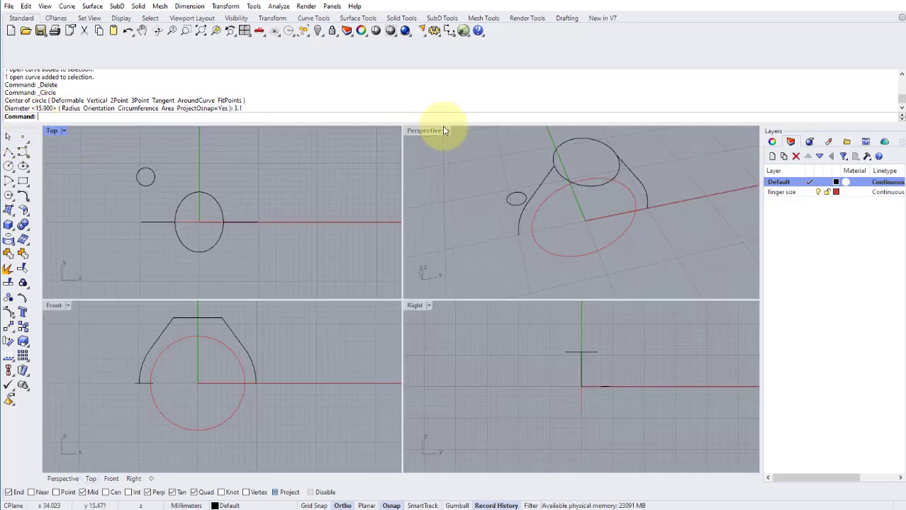
pyautogui.doubleClick(426, 131)
pyautogui.moveTo(339, 280); pyautogui.dragTo(338, 302, button='right')
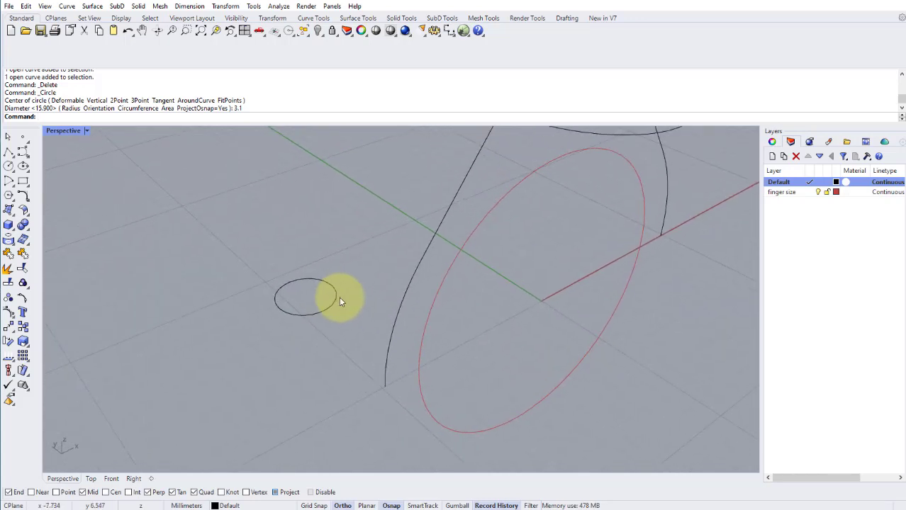
pyautogui.click(8, 282)
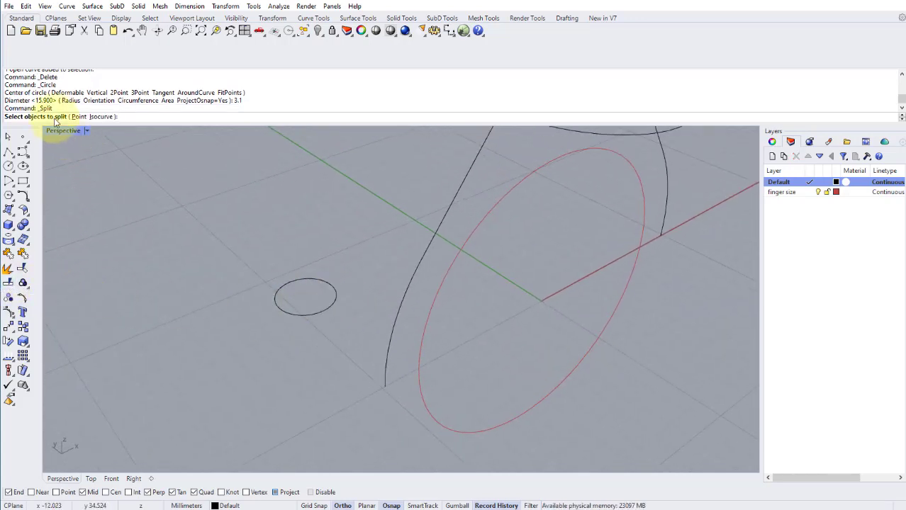
pyautogui.click(312, 282)
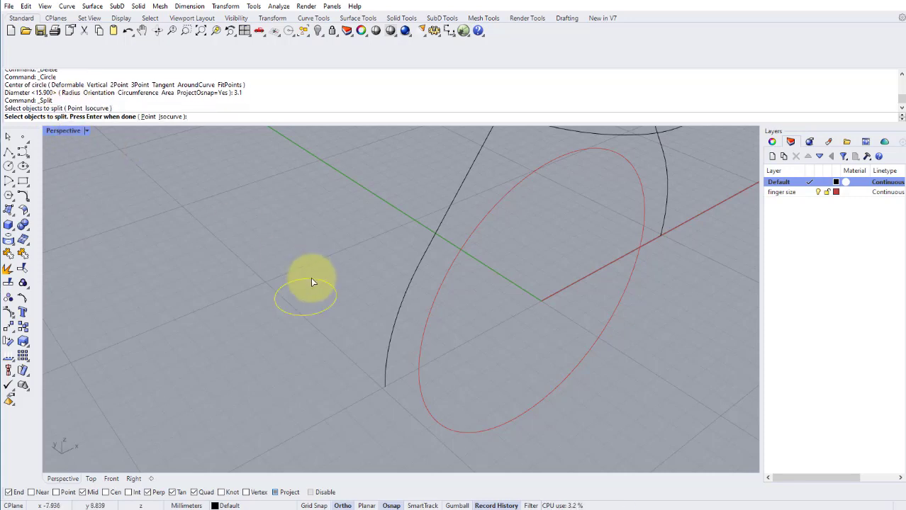
pyautogui.press('Return')
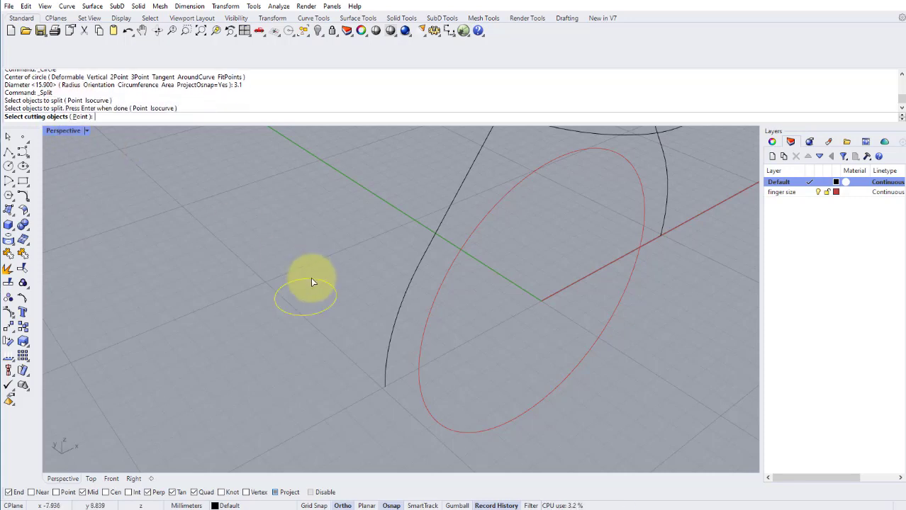
pyautogui.click(80, 117)
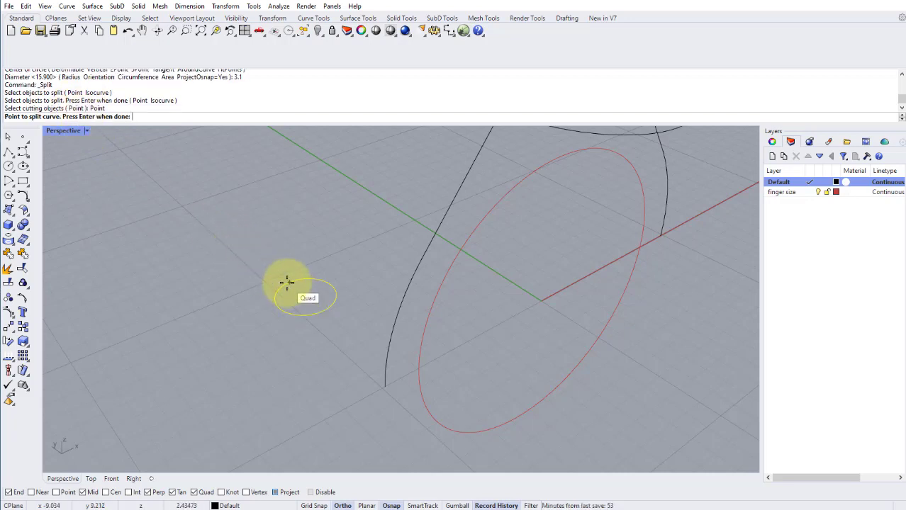
pyautogui.click(318, 304)
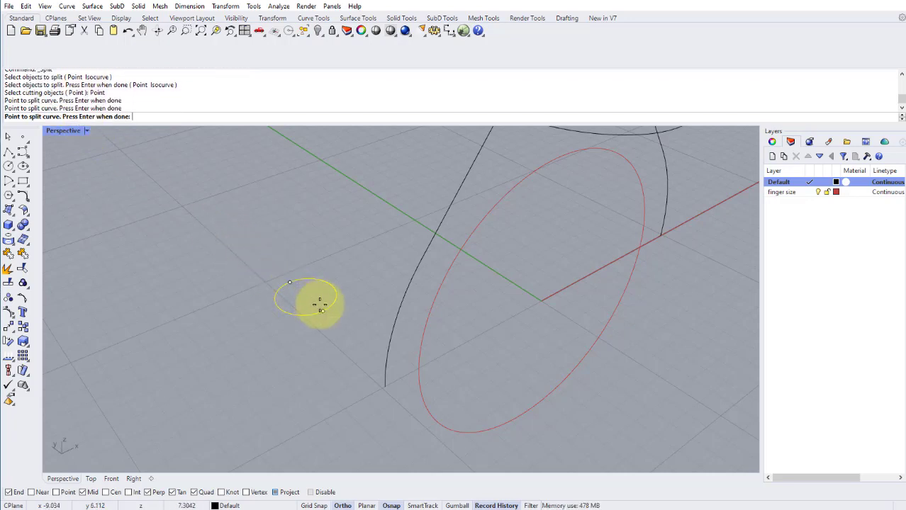
pyautogui.press('Return')
# - Delete the half of the small circle that faces the ring, keeping the outward-facing half
pyautogui.click(280, 300)
pyautogui.click(334, 289)
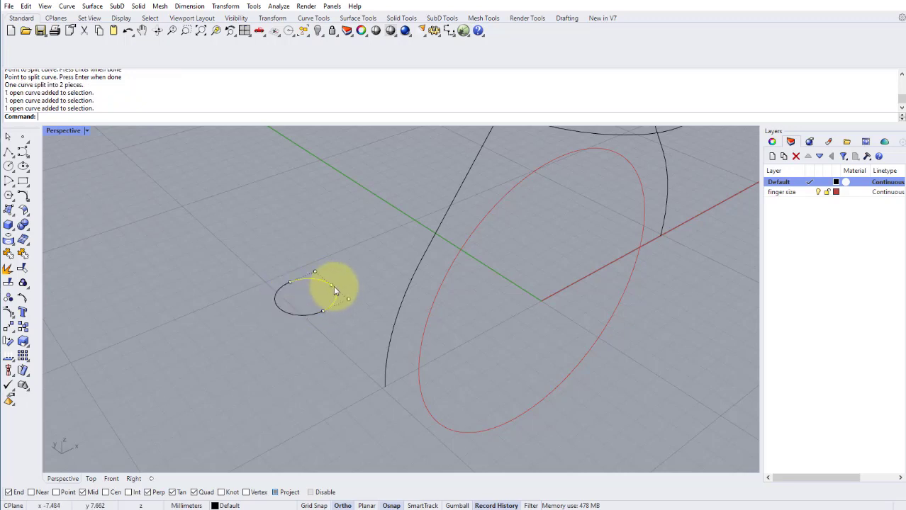
pyautogui.moveTo(424, 273); pyautogui.dragTo(347, 314, button='right')
pyautogui.press('Delete')
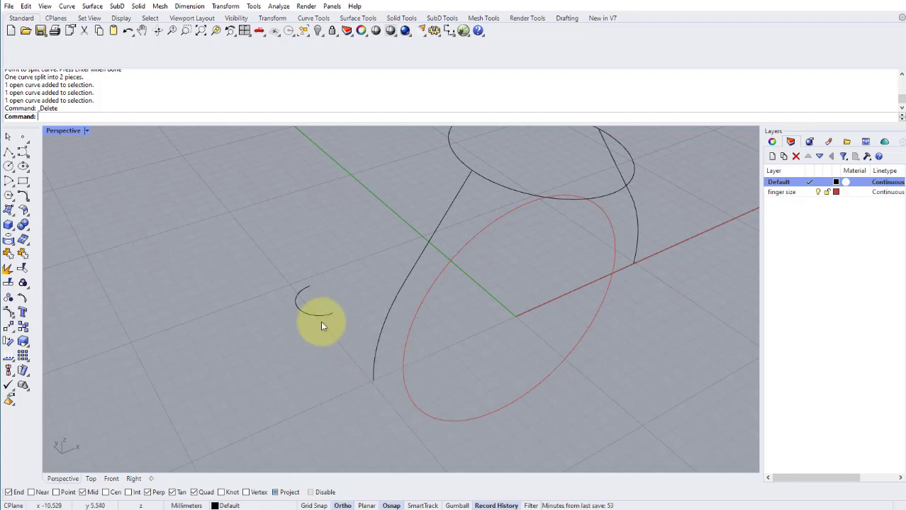
# - Move the half circle from its midpoint to the lower end of the left side curve
pyautogui.click(224, 7)
pyautogui.click(230, 22)
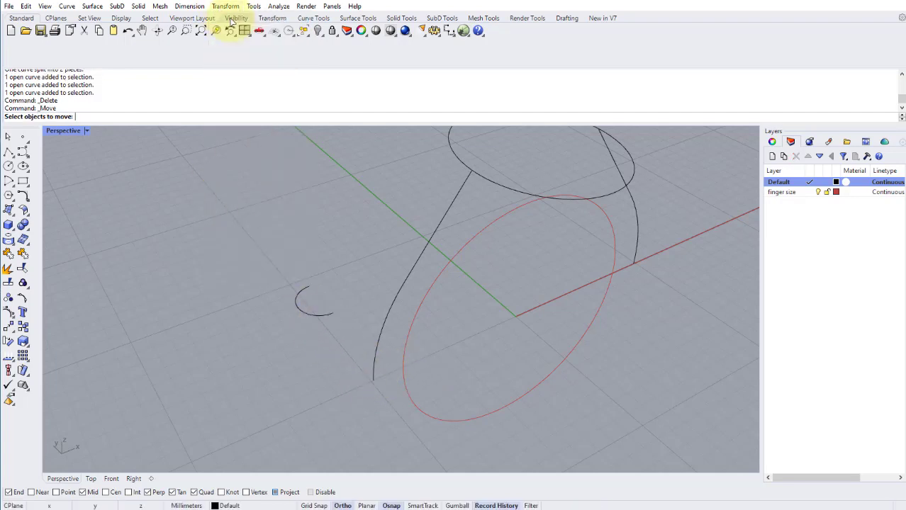
pyautogui.click(303, 313)
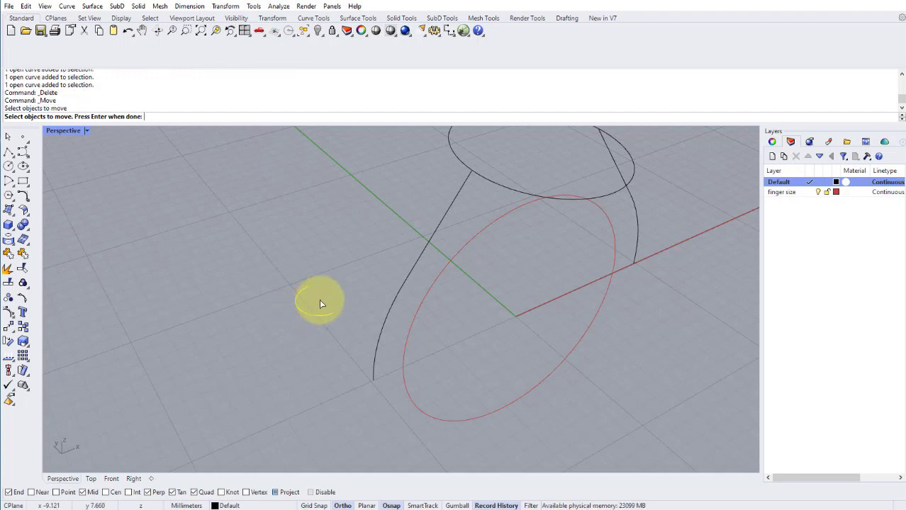
pyautogui.press('Return')
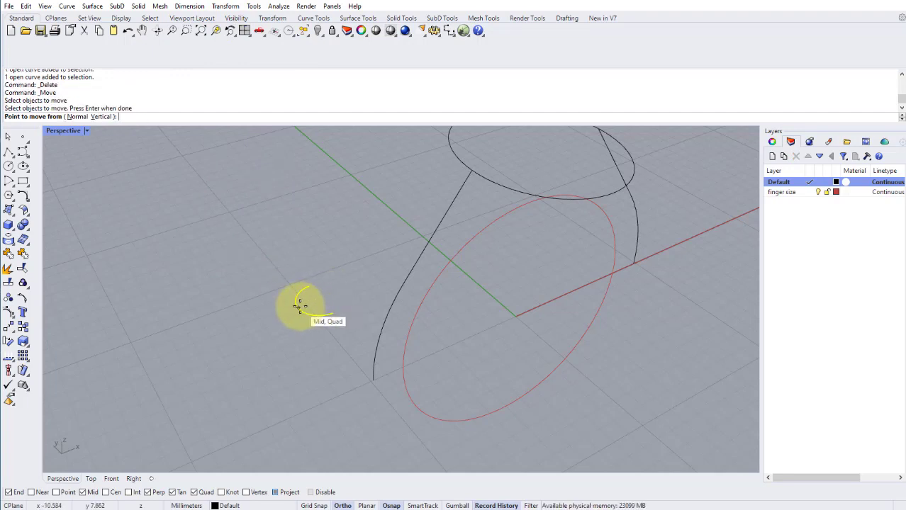
pyautogui.click(298, 306)
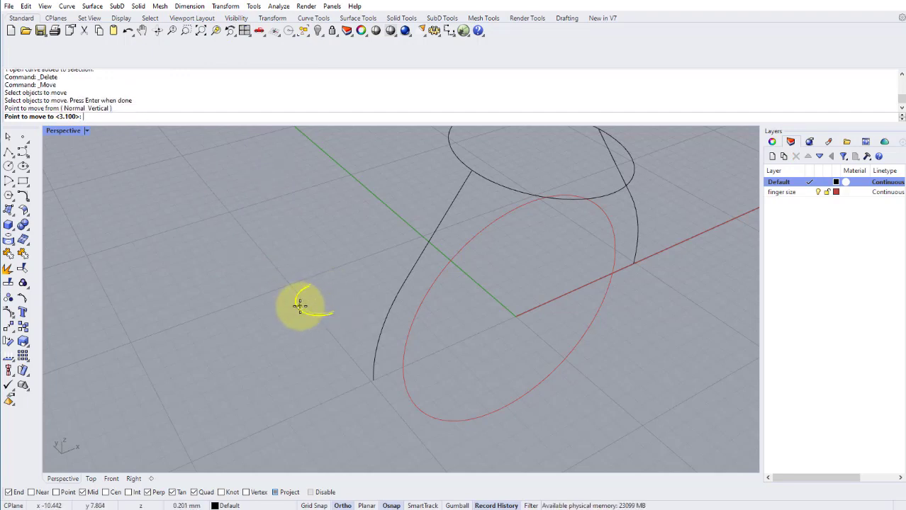
pyautogui.click(372, 377)
pyautogui.moveTo(372, 376); pyautogui.dragTo(365, 322, button='right')
pyautogui.doubleClick(71, 131)
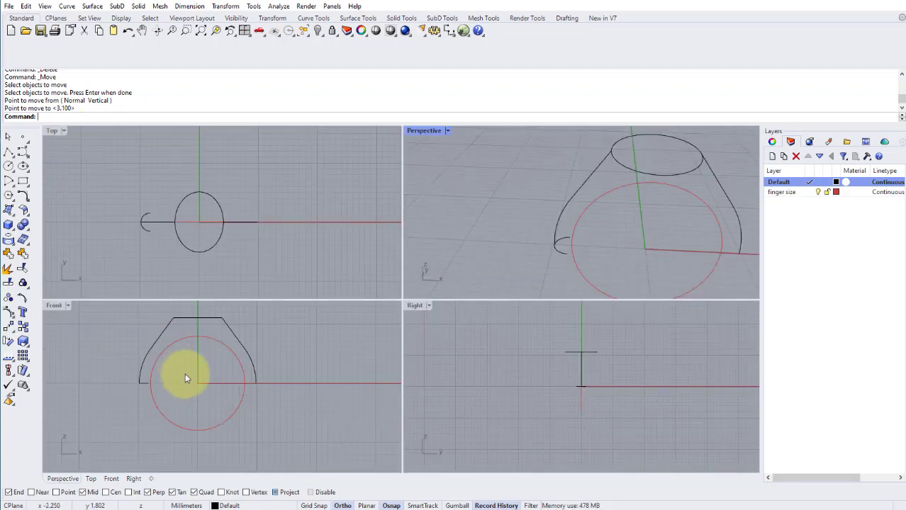
# - Mirror a copy of the half circle to the lower end of the opposite side curve, with the mirror plane starting at origin 0 along the Y axis
pyautogui.scroll(8, 185, 373)
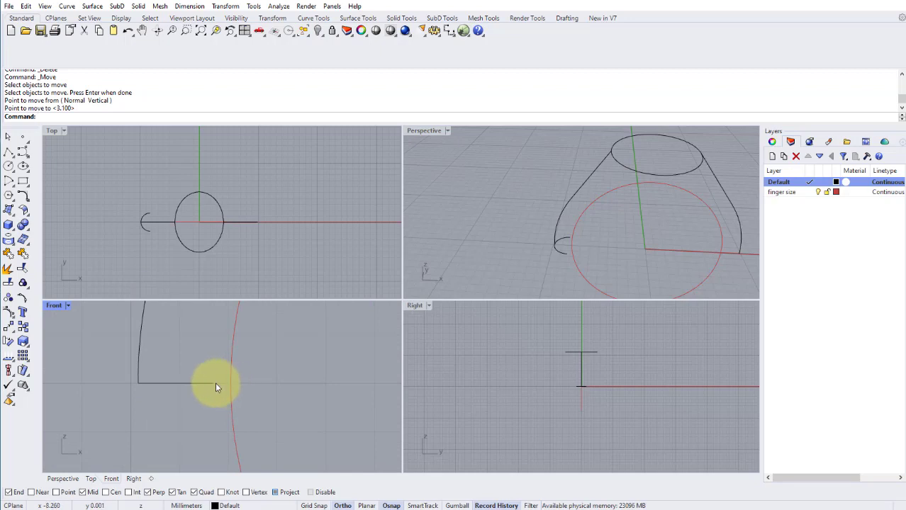
pyautogui.scroll(-4, 262, 369)
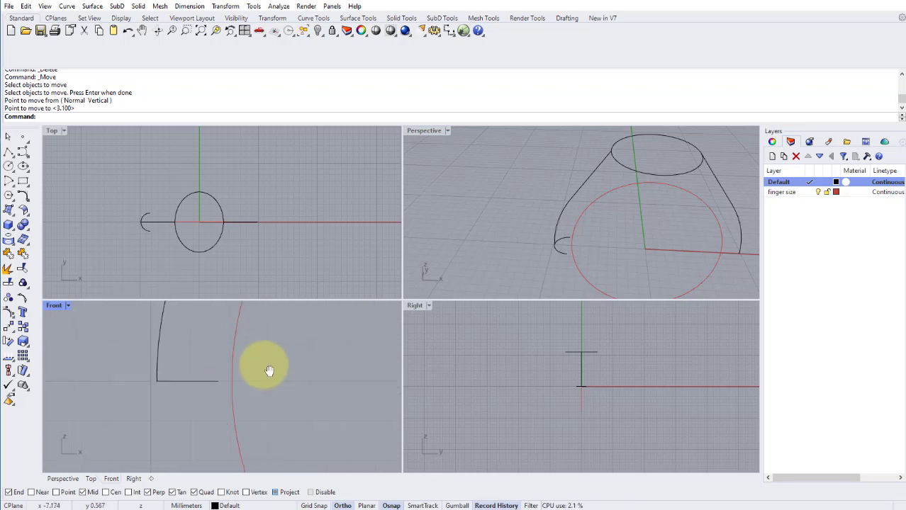
pyautogui.doubleClick(423, 132)
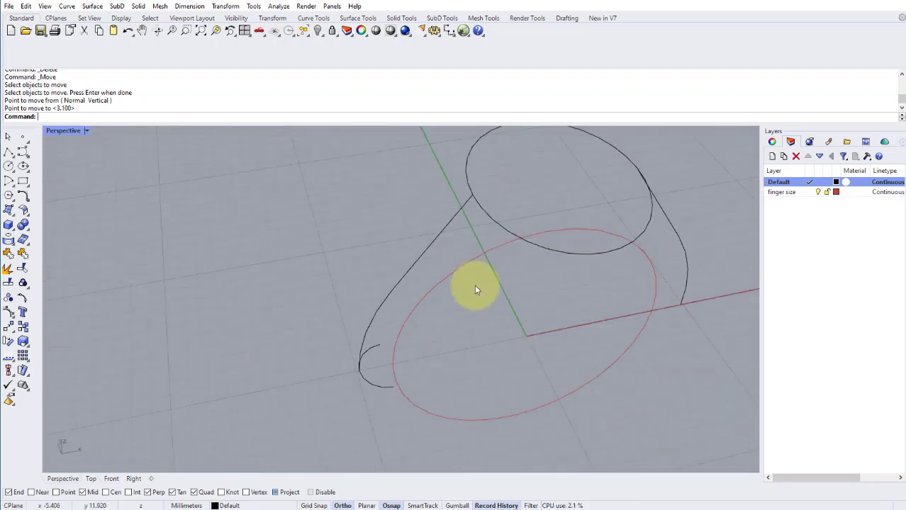
pyautogui.moveTo(475, 287); pyautogui.dragTo(461, 221, button='right')
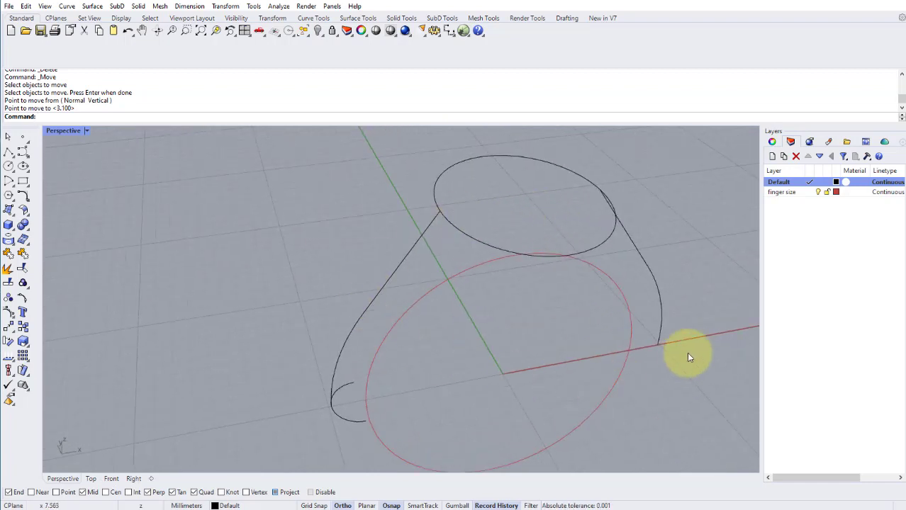
pyautogui.moveTo(350, 330); pyautogui.dragTo(456, 207, button='right')
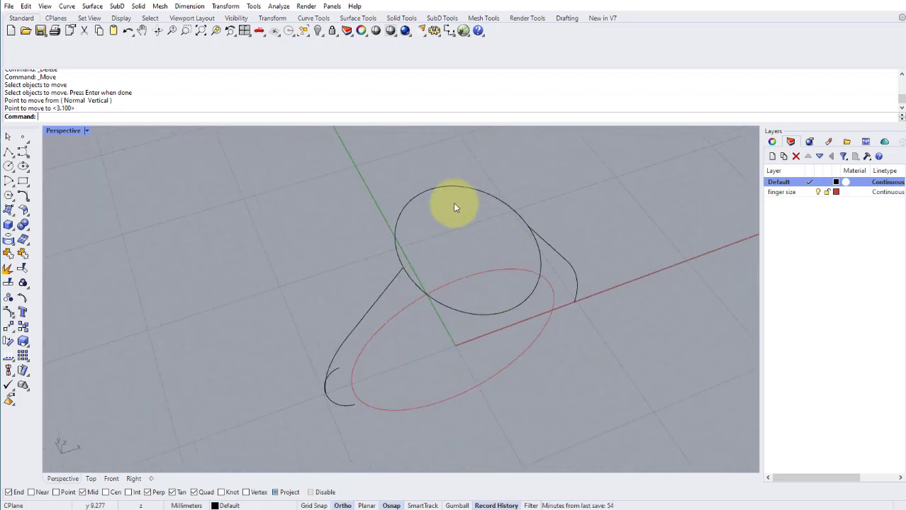
pyautogui.moveTo(369, 255); pyautogui.dragTo(312, 329, button='right')
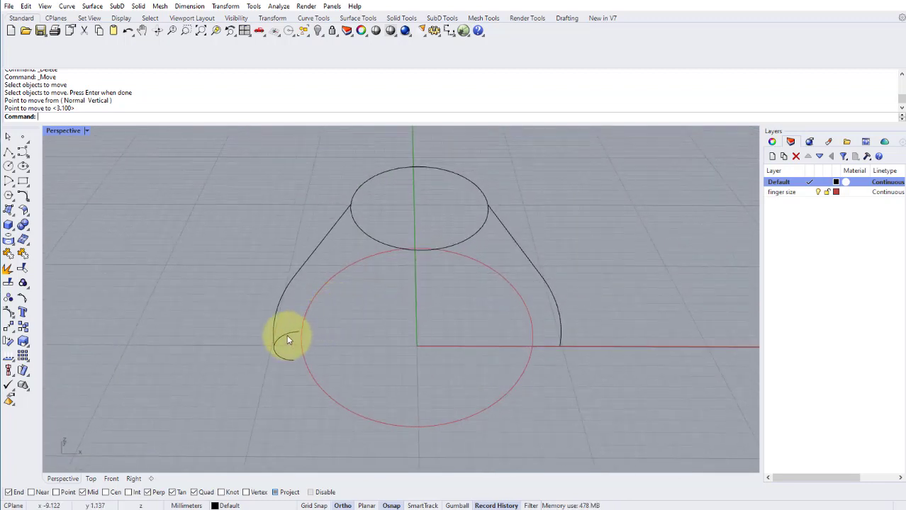
pyautogui.click(287, 338)
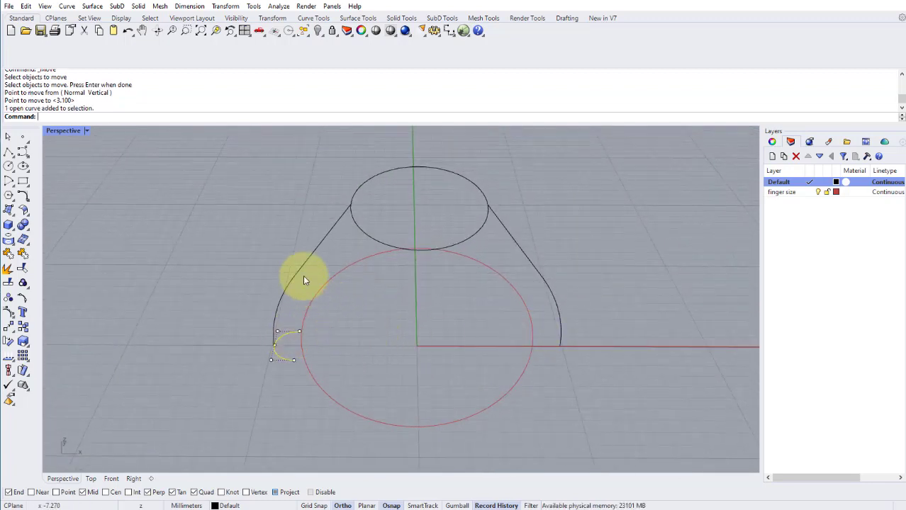
pyautogui.click(226, 6)
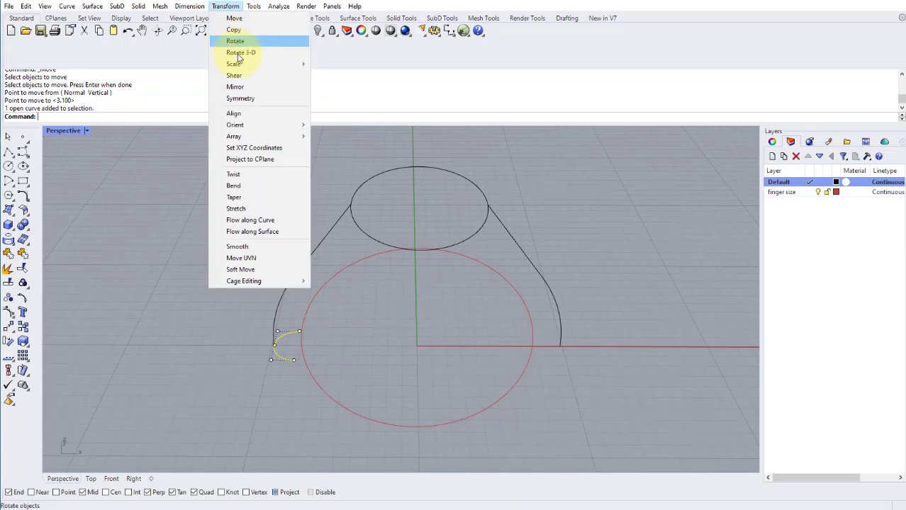
pyautogui.click(236, 88)
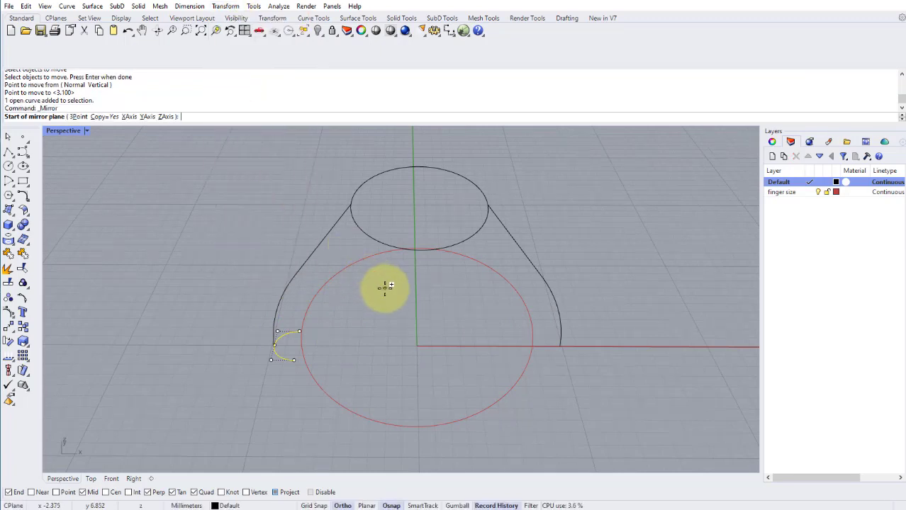
pyautogui.write('0')
pyautogui.press('Return')
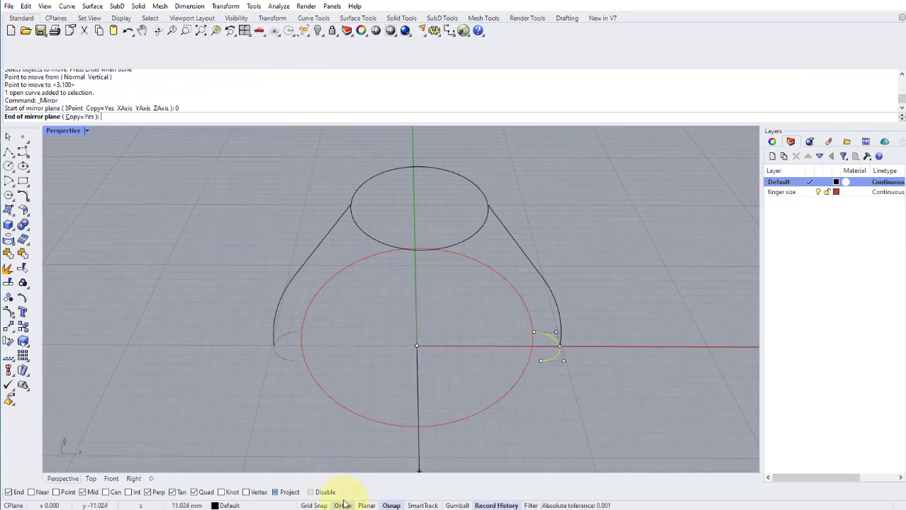
pyautogui.moveTo(418, 297); pyautogui.dragTo(408, 339, button='right')
pyautogui.click(414, 308)
# - Draw a straight polyline connecting the front ends of the two half circles at the base of the ring
pyautogui.click(290, 350)
pyautogui.click(536, 331)
pyautogui.moveTo(479, 329); pyautogui.dragTo(311, 335, button='right')
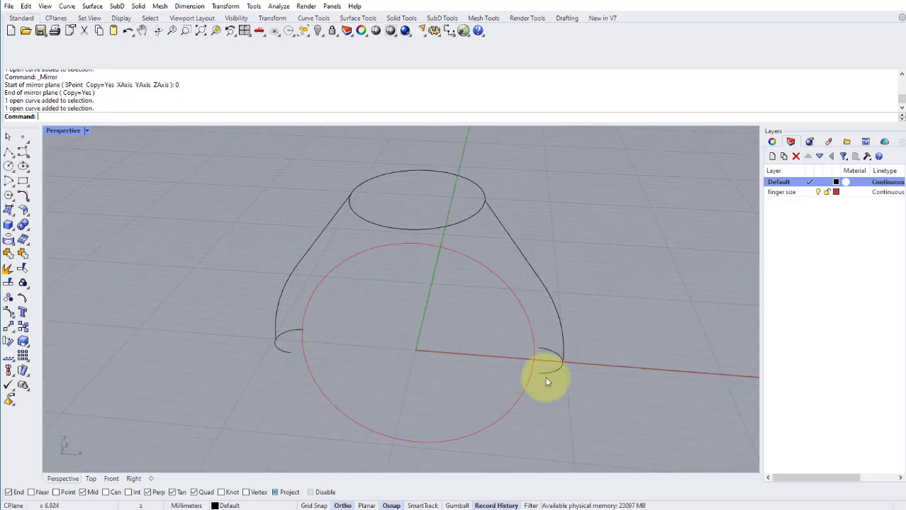
pyautogui.moveTo(444, 347); pyautogui.dragTo(388, 338, button='right')
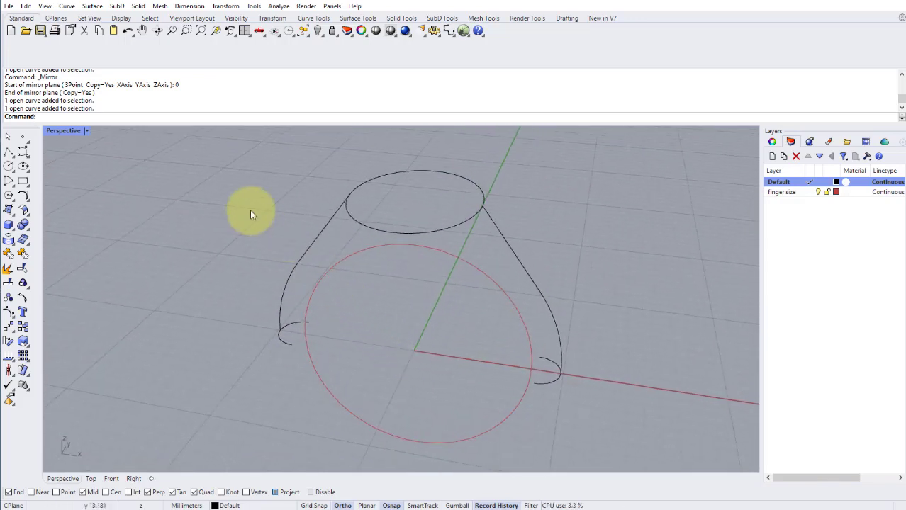
pyautogui.click(8, 153)
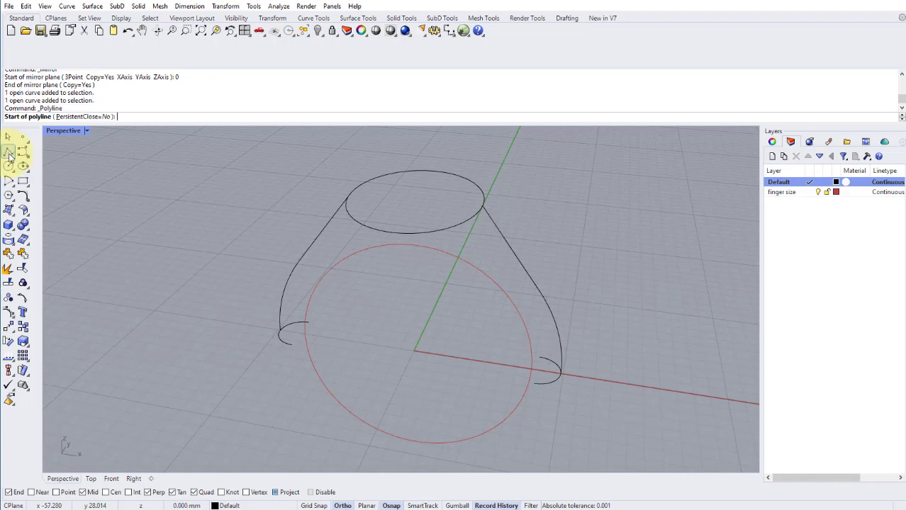
pyautogui.click(292, 345)
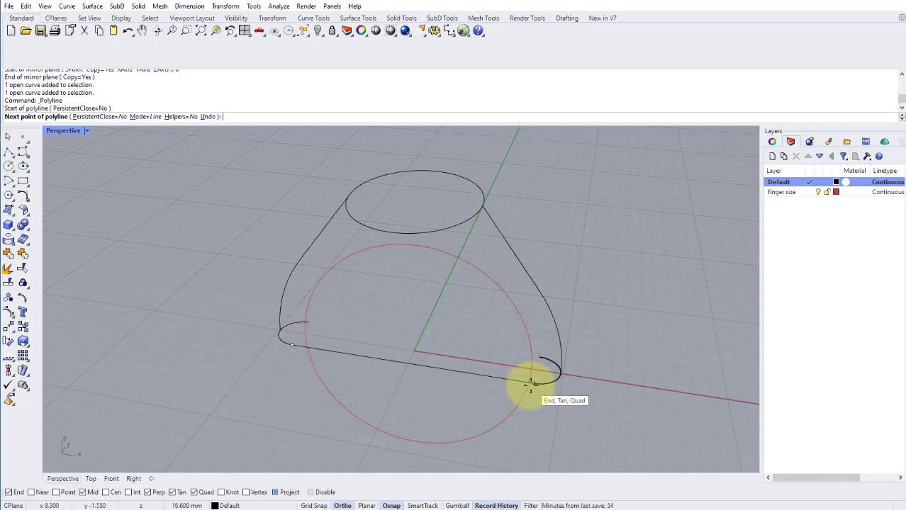
pyautogui.click(533, 383)
pyautogui.press('Return')
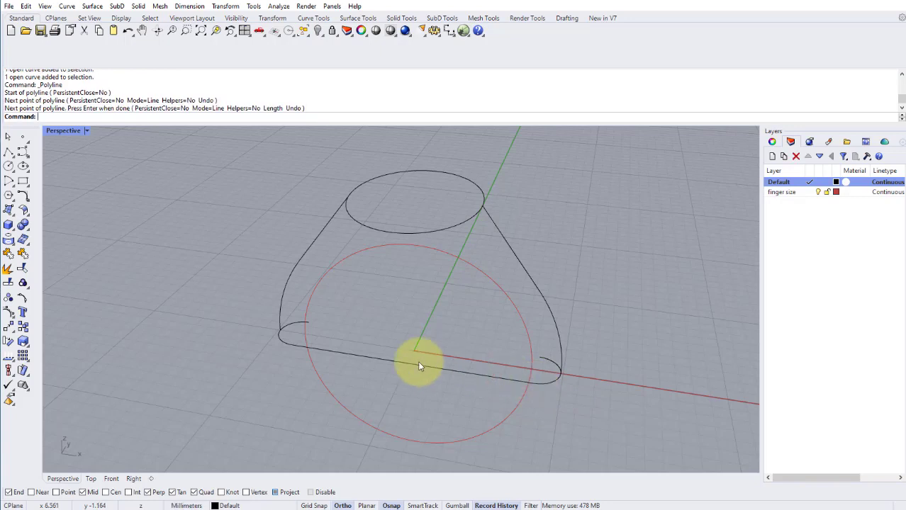
# - Join the two half circles and the straight line between them into one open curve
pyautogui.click(284, 343)
pyautogui.click(337, 353)
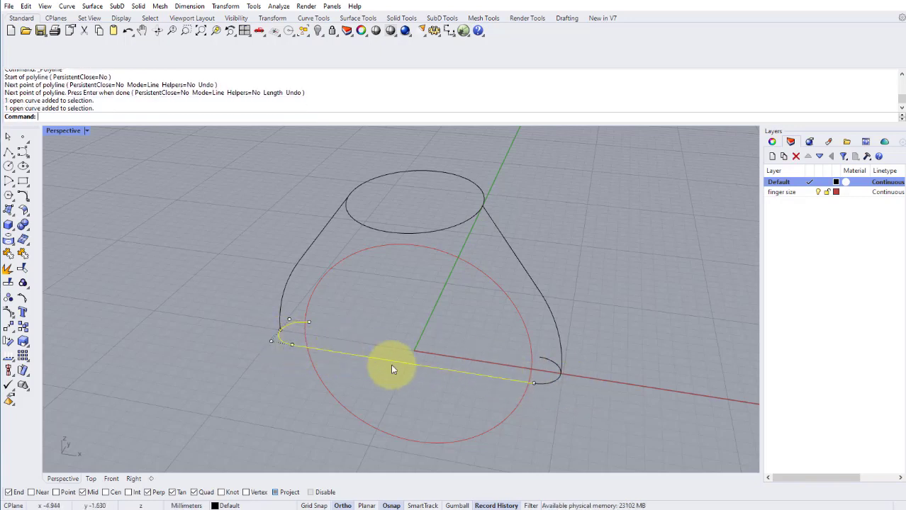
pyautogui.click(550, 385)
pyautogui.click(10, 257)
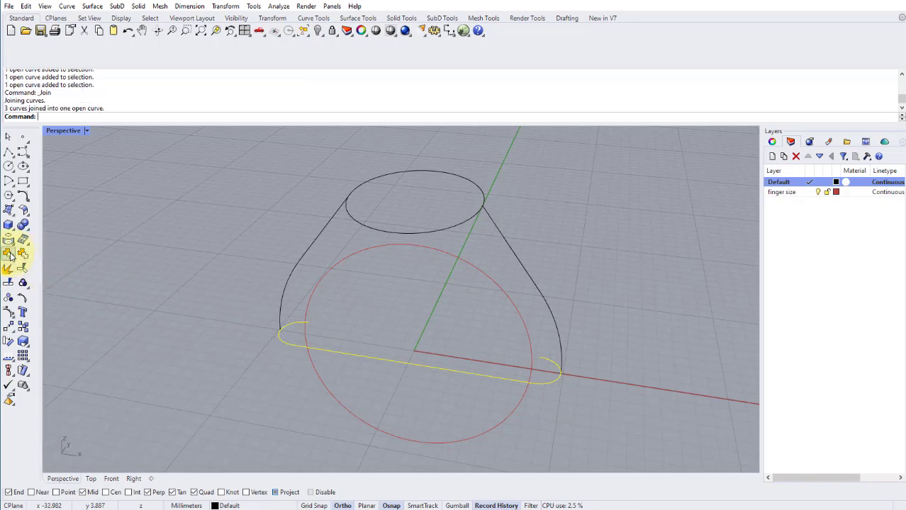
pyautogui.click(178, 295)
# - Close the joined base curve with CloseCrv, bridging its wide gap with a straight line at 0.001 tolerance
pyautogui.moveTo(336, 358); pyautogui.dragTo(355, 364, button='right')
pyautogui.click(354, 364)
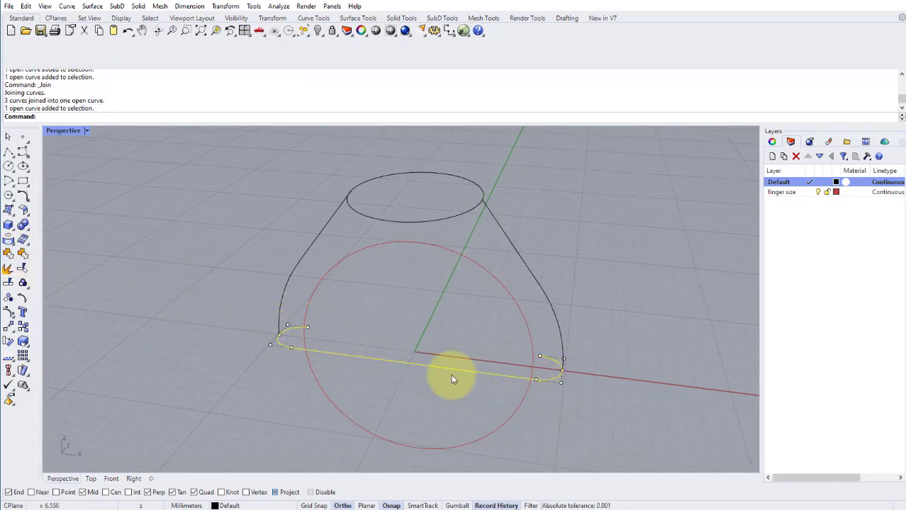
pyautogui.moveTo(299, 338); pyautogui.dragTo(352, 343, button='right')
pyautogui.click(439, 347)
pyautogui.moveTo(439, 347)
pyautogui.mouseDown(button='right')
pyautogui.moveTo(430, 347)
pyautogui.moveTo(436, 337)
pyautogui.mouseUp(button='right')
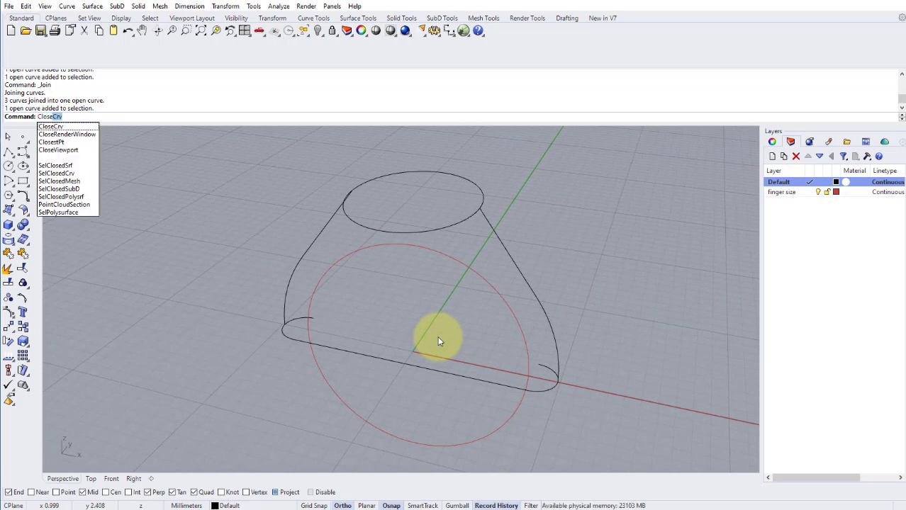
pyautogui.press('Return')
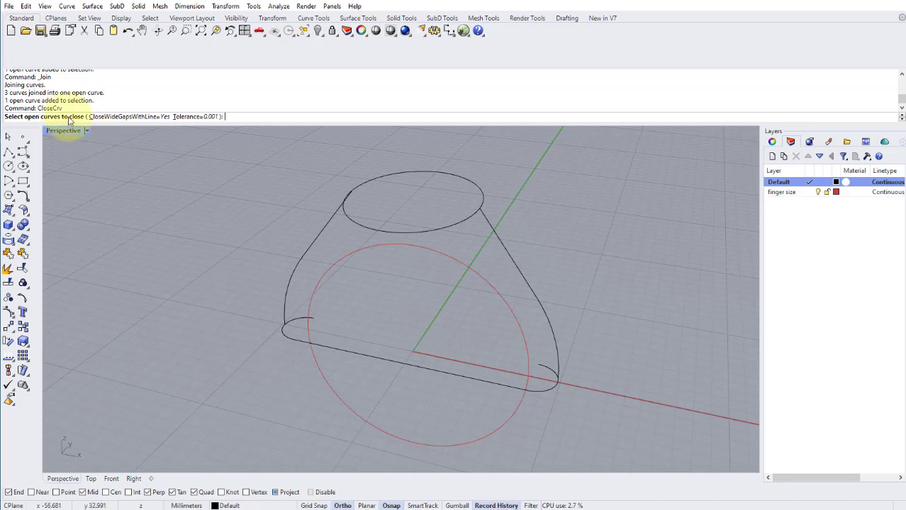
pyautogui.click(352, 353)
pyautogui.press('Return')
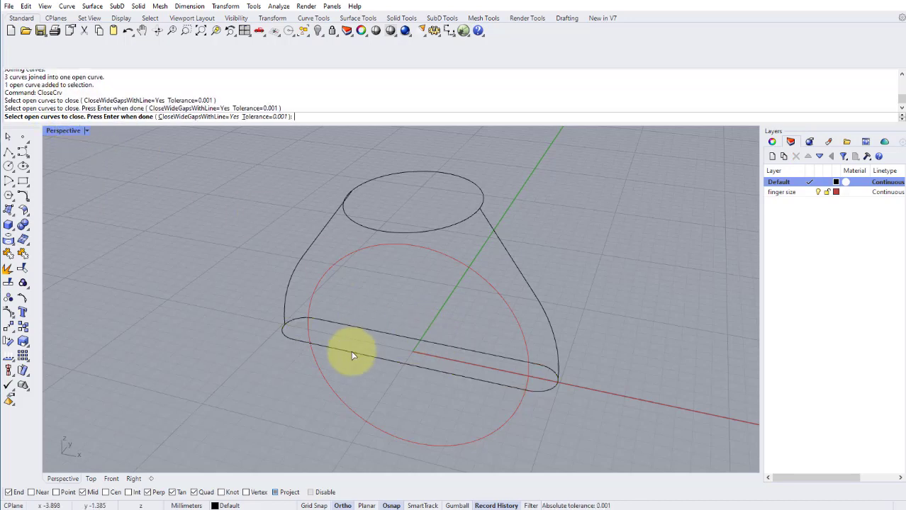
# - Examine the top ellipse, the closed base outline and both side curves from several angles as the framework for the ring surface
pyautogui.moveTo(345, 340); pyautogui.dragTo(525, 341, button='right')
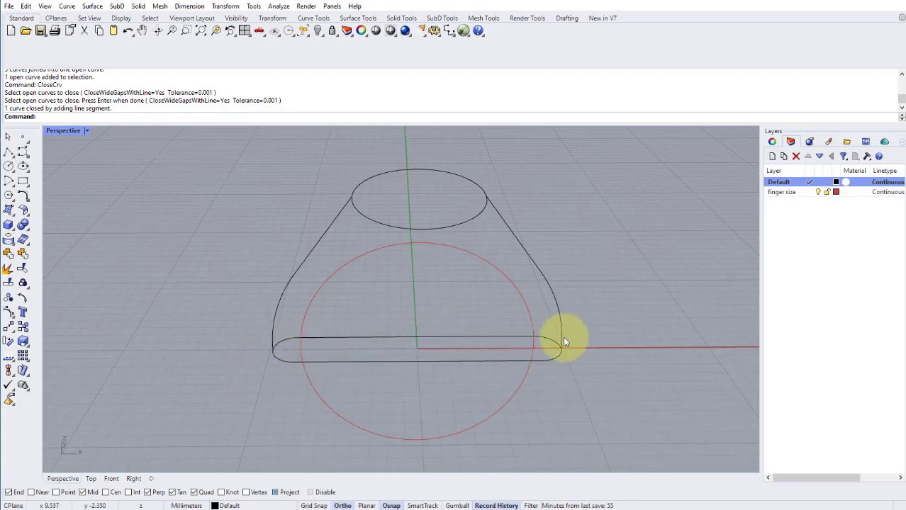
pyautogui.moveTo(564, 342); pyautogui.dragTo(503, 315, button='right')
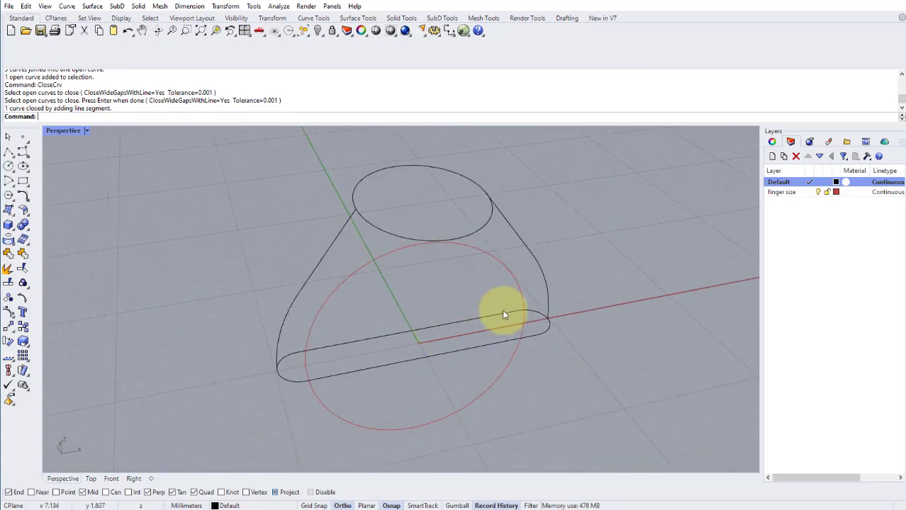
pyautogui.moveTo(378, 378); pyautogui.dragTo(497, 360, button='right')
pyautogui.click(346, 187)
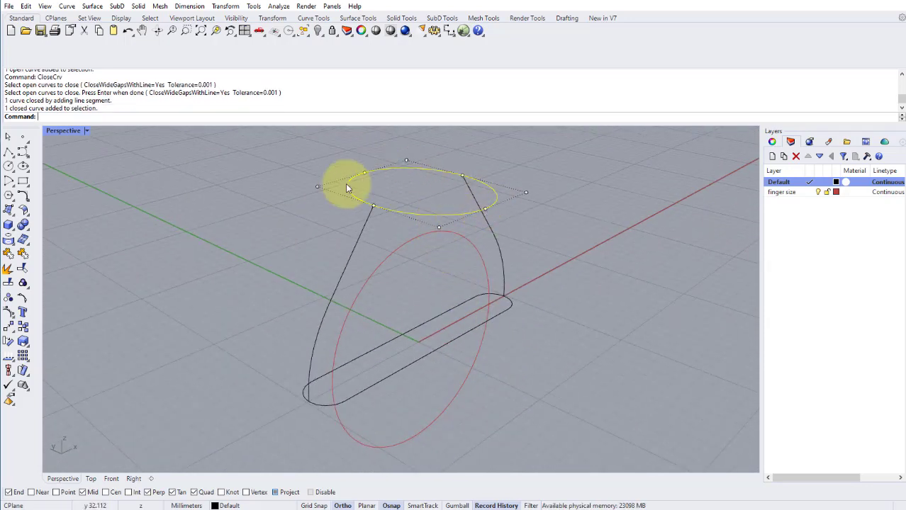
pyautogui.press('Escape')
pyautogui.moveTo(384, 219); pyautogui.dragTo(349, 218, button='right')
pyautogui.click(460, 348)
pyautogui.press('Escape')
pyautogui.click(347, 220)
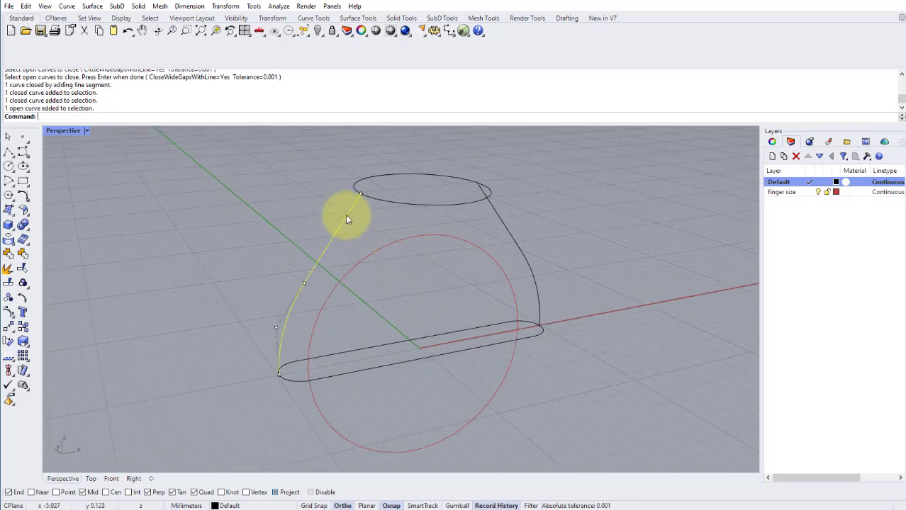
pyautogui.click(494, 216)
pyautogui.press('Escape')
pyautogui.moveTo(556, 218); pyautogui.dragTo(486, 280, button='right')
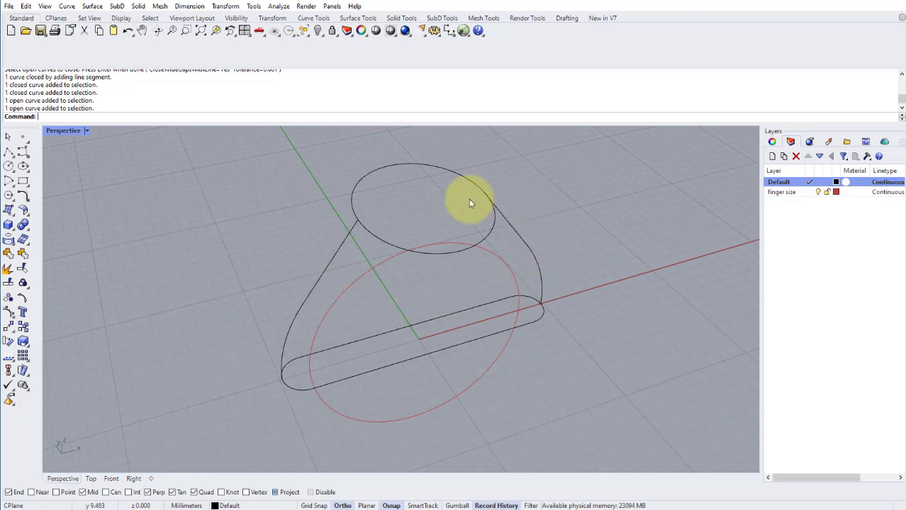
pyautogui.moveTo(448, 313); pyautogui.dragTo(475, 237, button='right')
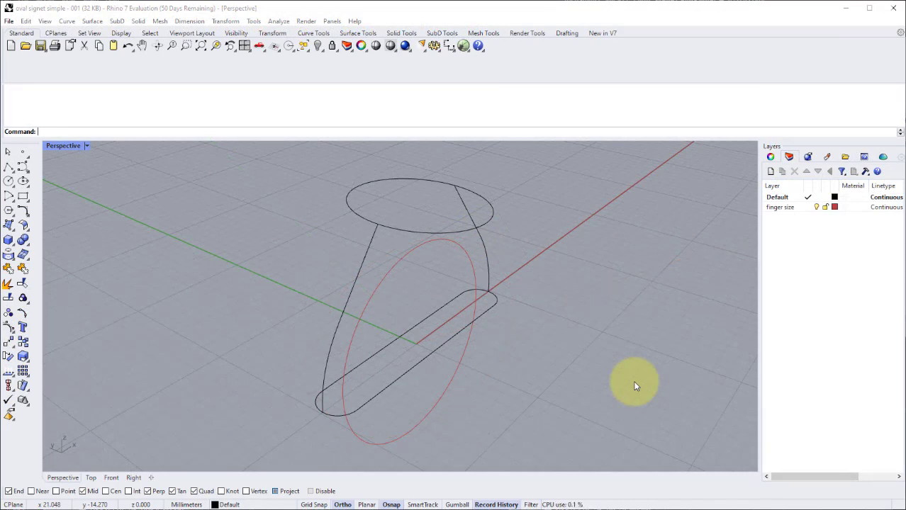
pyautogui.moveTo(516, 303); pyautogui.dragTo(507, 245, button='right')
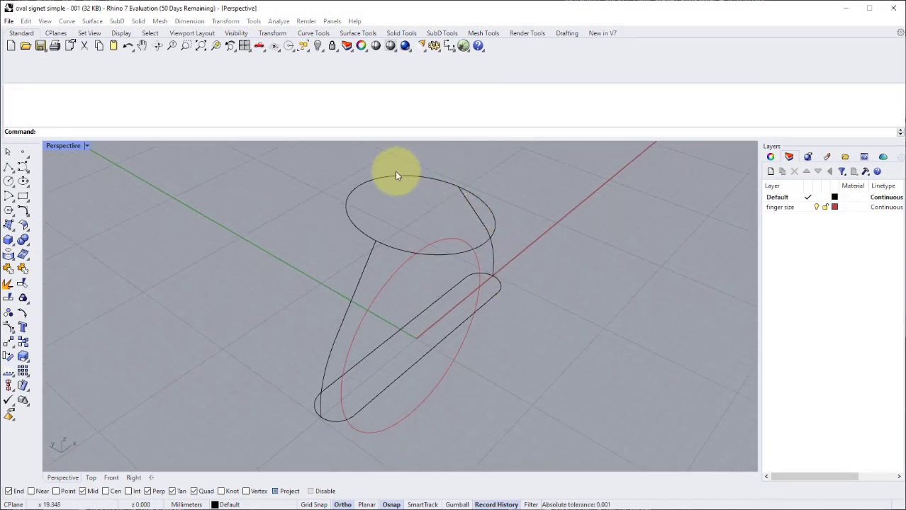
pyautogui.moveTo(348, 296); pyautogui.dragTo(460, 208, button='right')
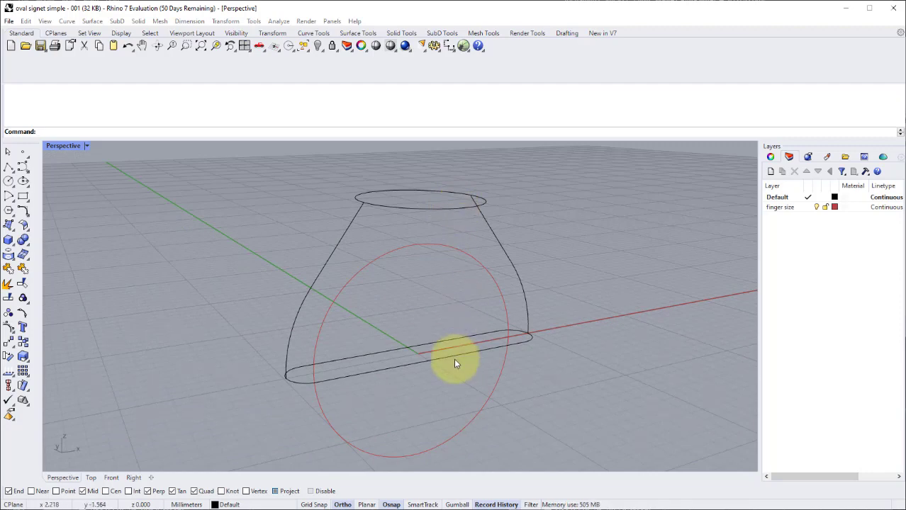
pyautogui.moveTo(452, 282)
pyautogui.mouseDown(button='right')
pyautogui.moveTo(467, 307)
pyautogui.moveTo(467, 278)
pyautogui.moveTo(415, 273)
pyautogui.moveTo(446, 286)
pyautogui.moveTo(414, 300)
pyautogui.moveTo(475, 257)
pyautogui.moveTo(471, 291)
pyautogui.moveTo(453, 277)
pyautogui.mouseUp(button='right')
pyautogui.moveTo(335, 175); pyautogui.dragTo(459, 210, button='right')
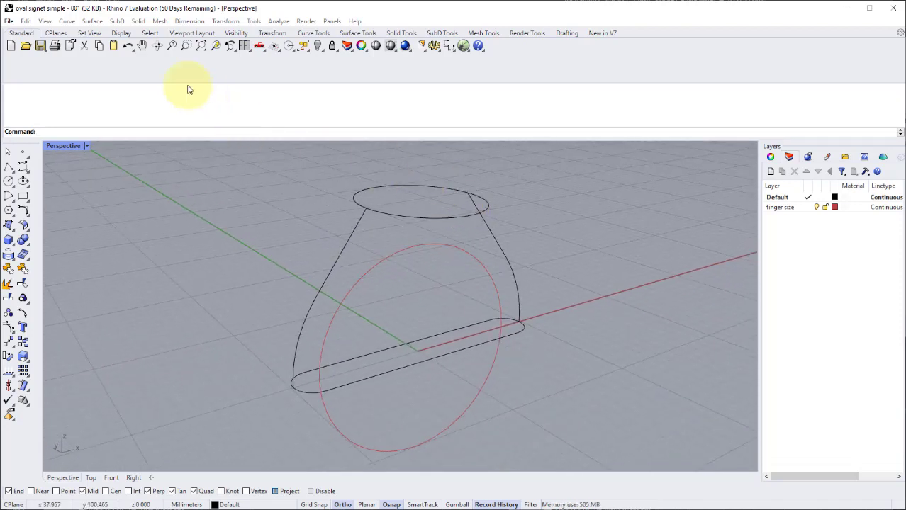
# - Set up a two-rail sweep with the side curves as rails, the top ellipse and base outline as cross sections, and accept the seam points
pyautogui.click(92, 21)
pyautogui.click(115, 67)
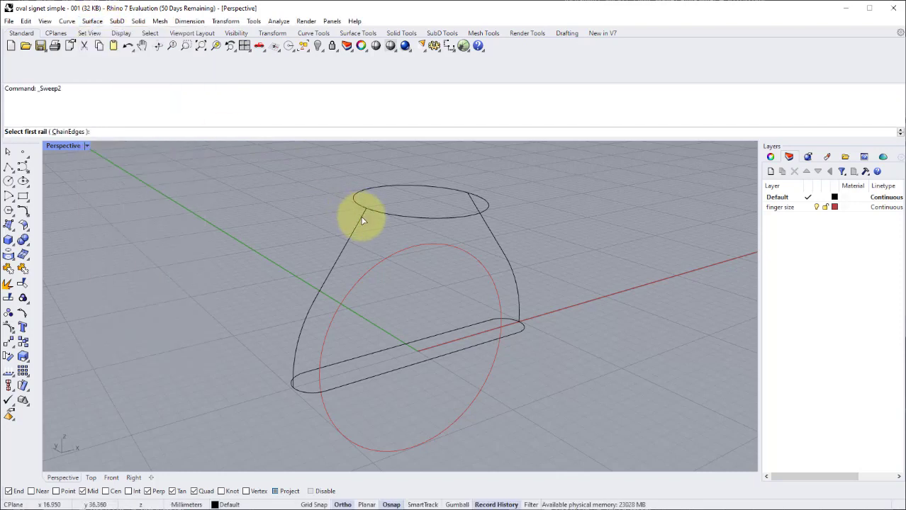
pyautogui.click(362, 221)
pyautogui.click(482, 223)
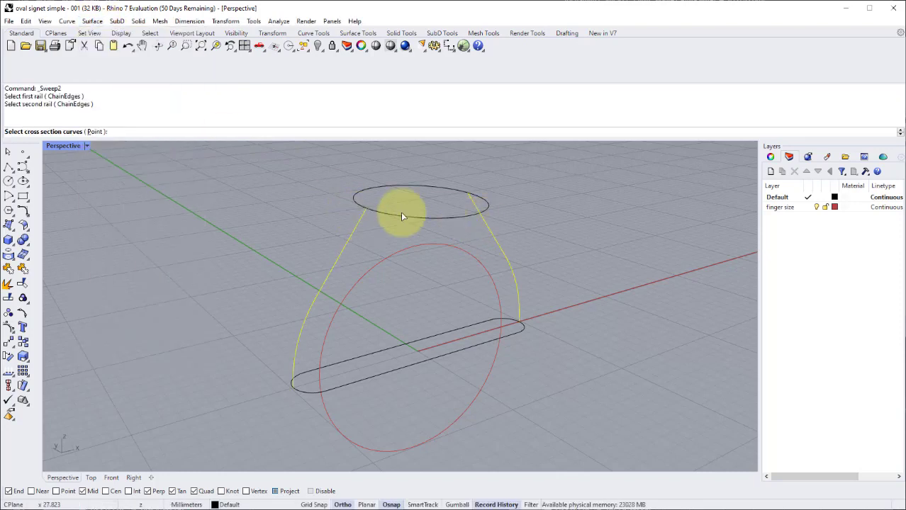
pyautogui.click(383, 215)
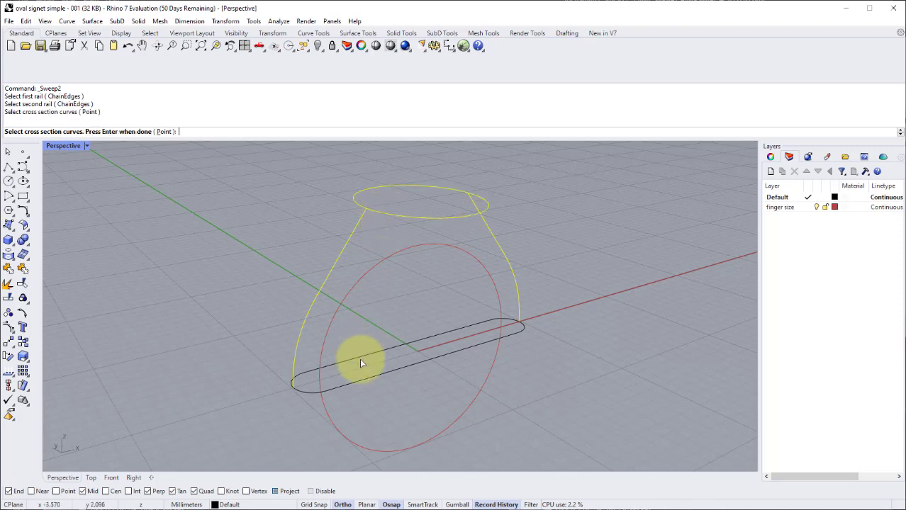
pyautogui.click(365, 381)
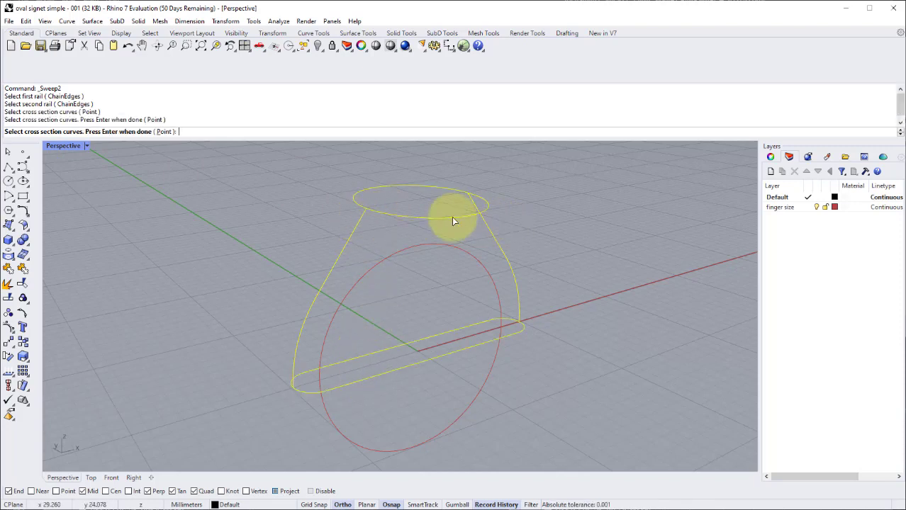
pyautogui.rightClick(394, 319)
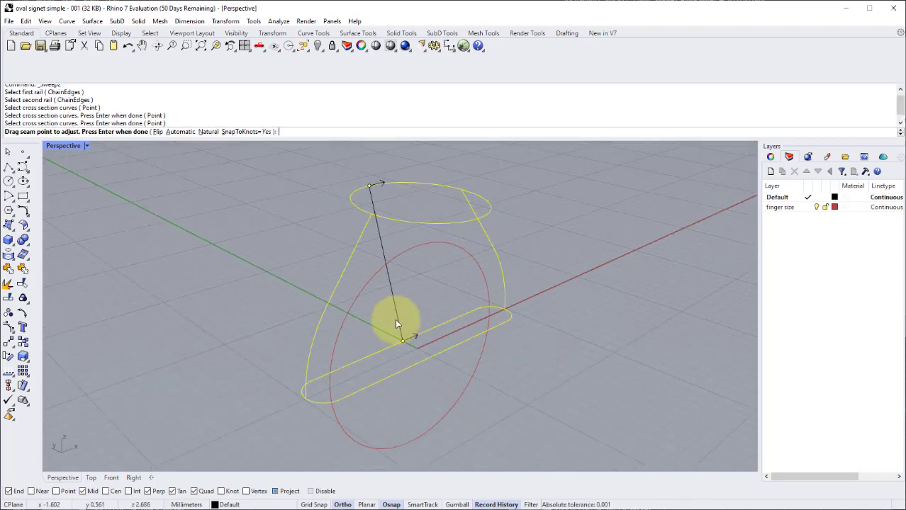
pyautogui.moveTo(364, 308); pyautogui.dragTo(560, 301, button='right')
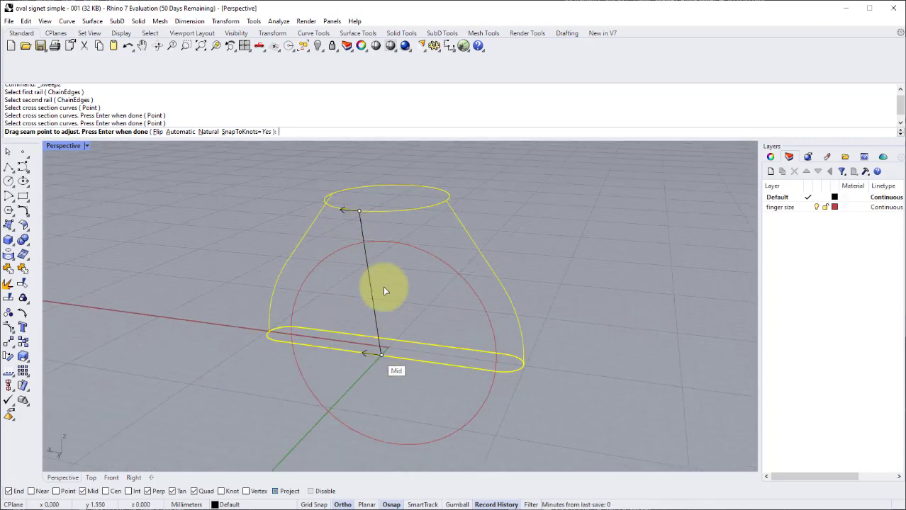
pyautogui.moveTo(366, 249)
pyautogui.mouseDown(button='right')
pyautogui.moveTo(348, 257)
pyautogui.moveTo(375, 263)
pyautogui.mouseUp(button='right')
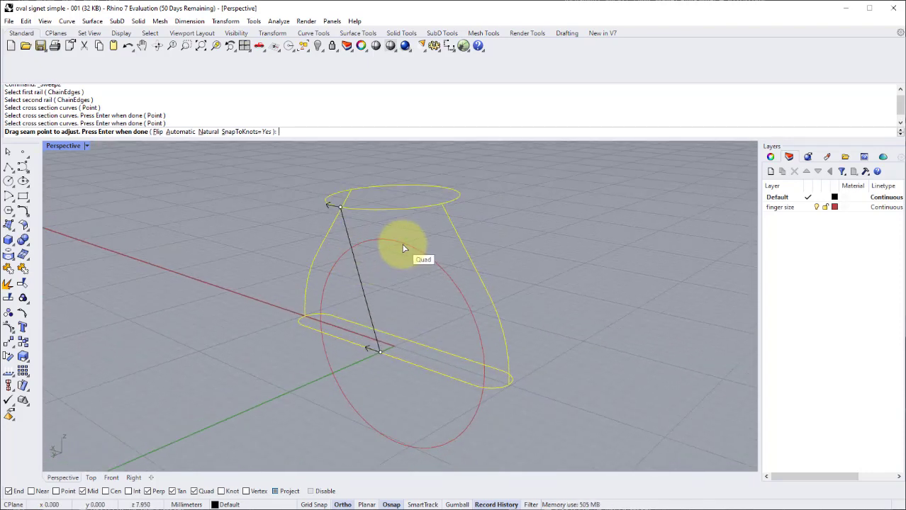
pyautogui.rightClick(401, 243)
# - Turn off Maintain height for the sweep and examine how the previewed ring surface bulges when seen side-on
pyautogui.moveTo(495, 203); pyautogui.dragTo(536, 178, button='right')
pyautogui.moveTo(571, 179); pyautogui.dragTo(553, 177)
pyautogui.moveTo(524, 195); pyautogui.dragTo(493, 204, button='right')
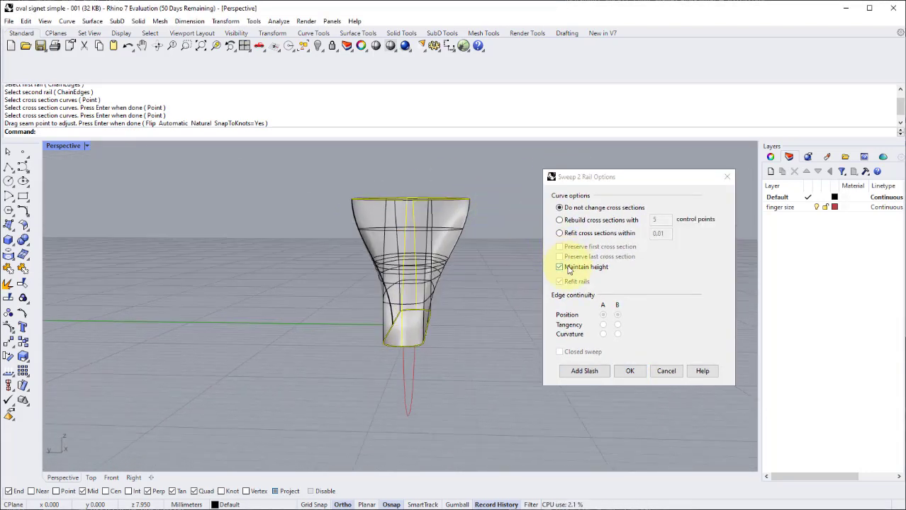
pyautogui.moveTo(491, 243); pyautogui.dragTo(468, 197, button='right')
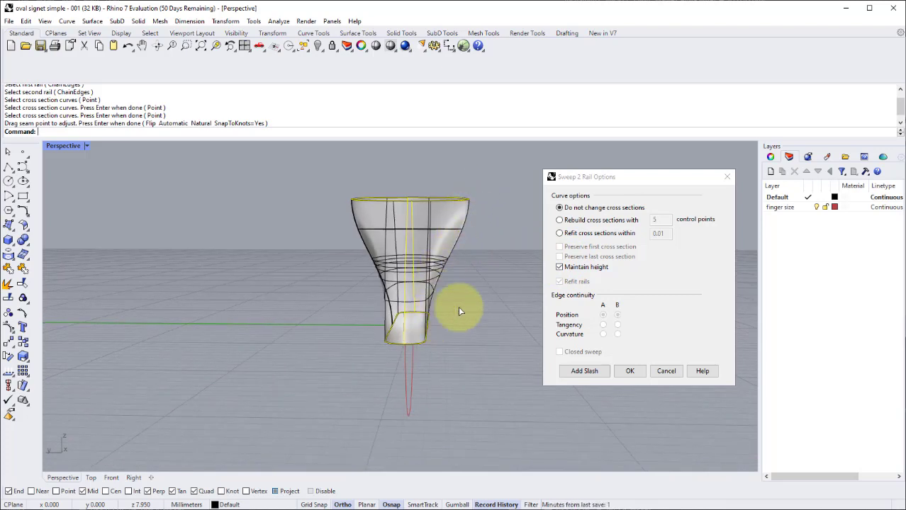
pyautogui.click(560, 268)
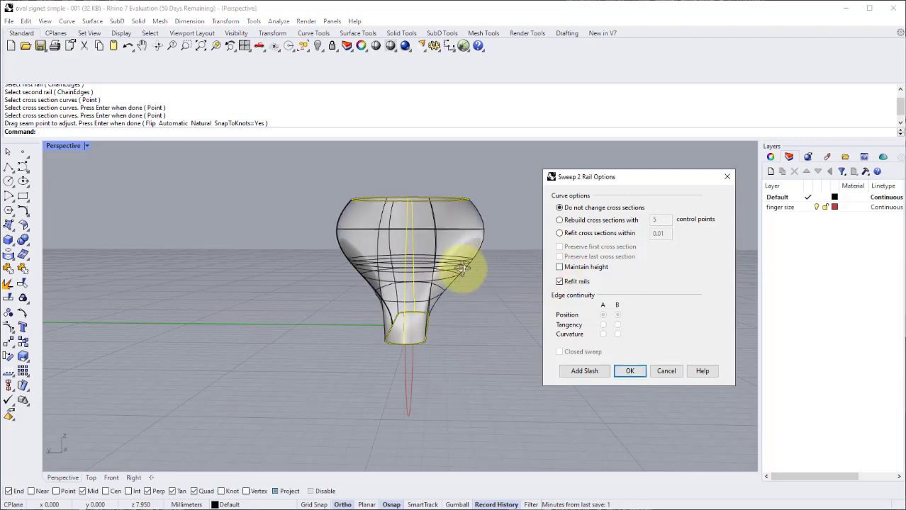
pyautogui.moveTo(463, 263); pyautogui.dragTo(357, 235, button='right')
pyautogui.moveTo(477, 217); pyautogui.dragTo(460, 190, button='right')
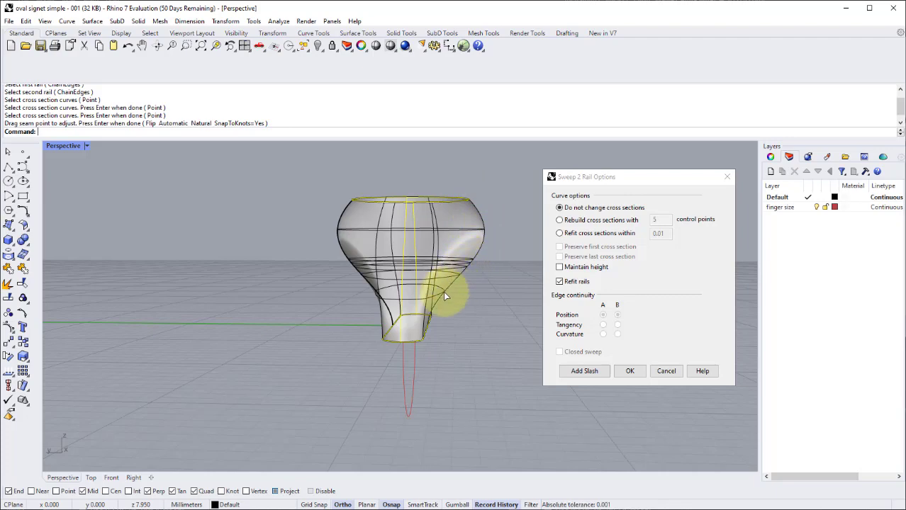
pyautogui.moveTo(428, 319); pyautogui.dragTo(471, 275, button='right')
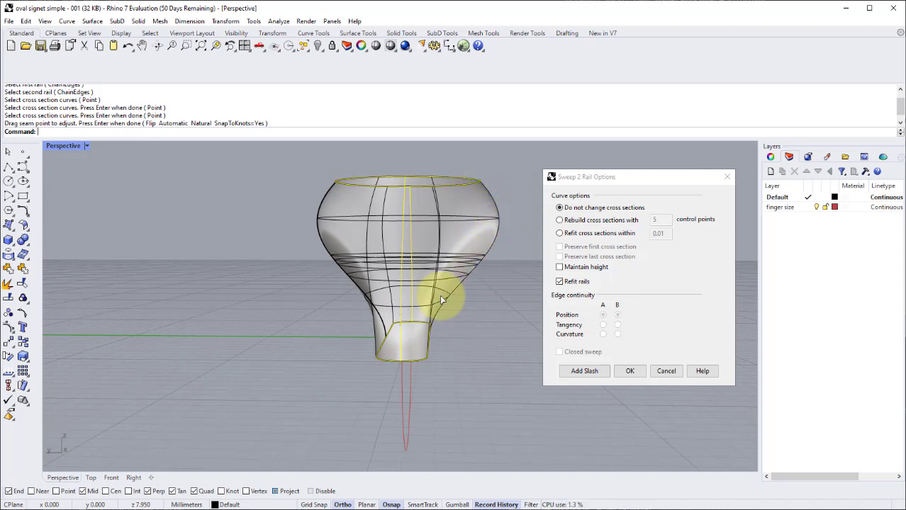
pyautogui.moveTo(419, 344); pyautogui.dragTo(484, 194, button='right')
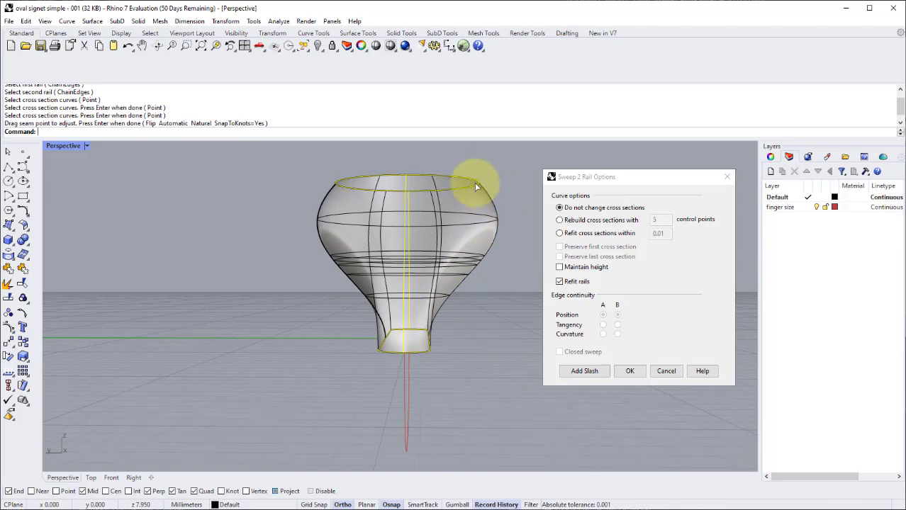
pyautogui.moveTo(476, 256); pyautogui.dragTo(452, 307, button='right')
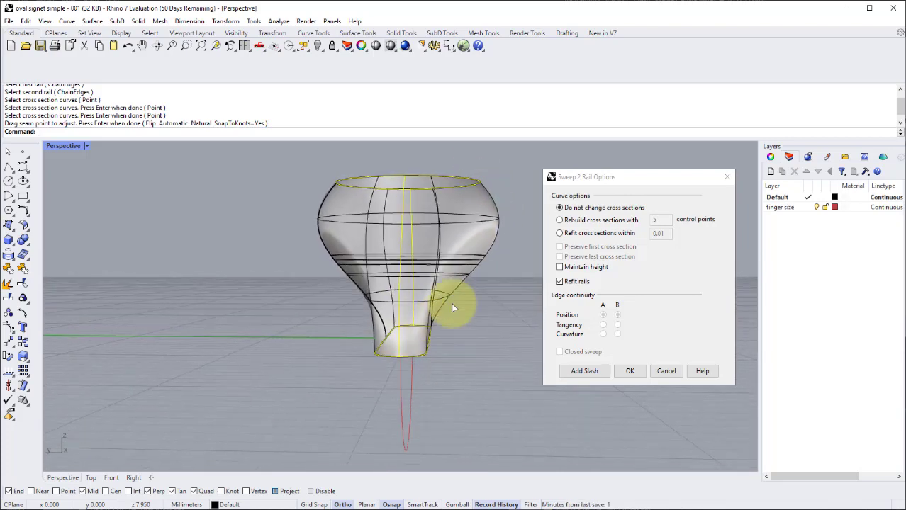
pyautogui.click(560, 283)
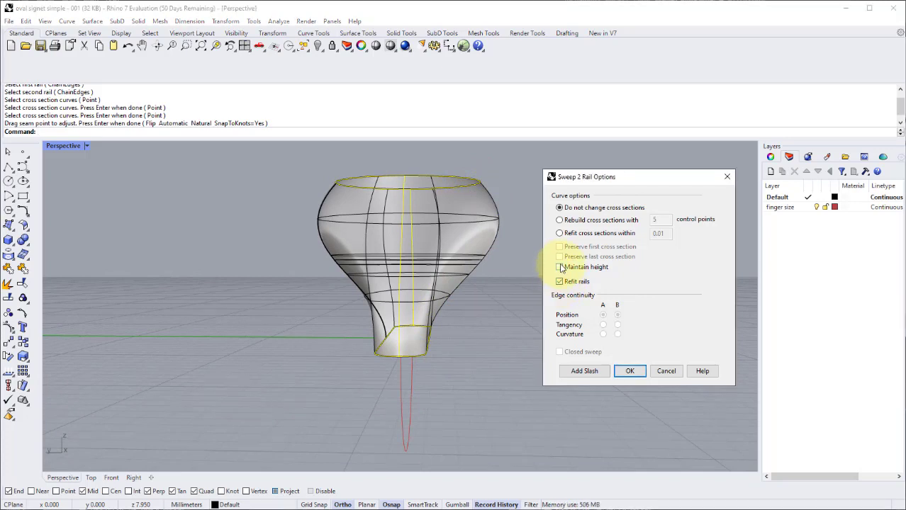
# - Turn Maintain height back on, check the preview from the side and create the swept ring surface
pyautogui.click(559, 267)
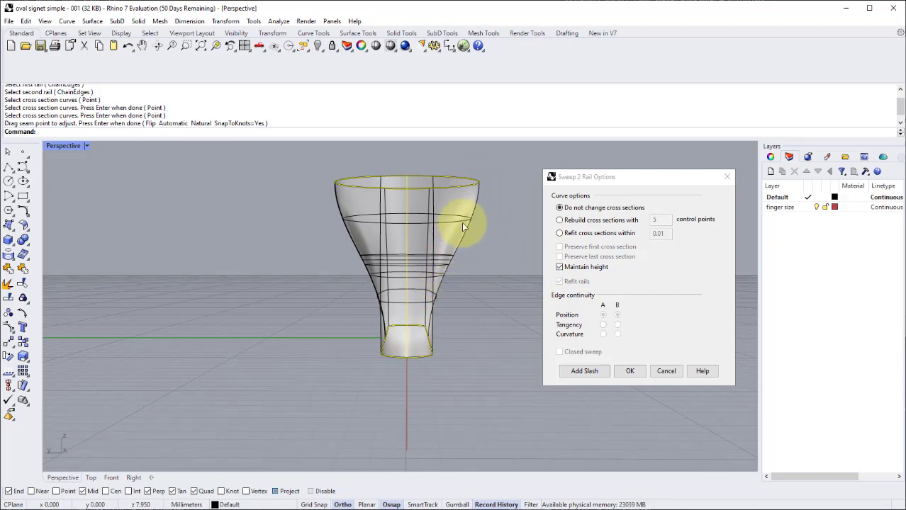
pyautogui.moveTo(475, 174); pyautogui.dragTo(481, 208)
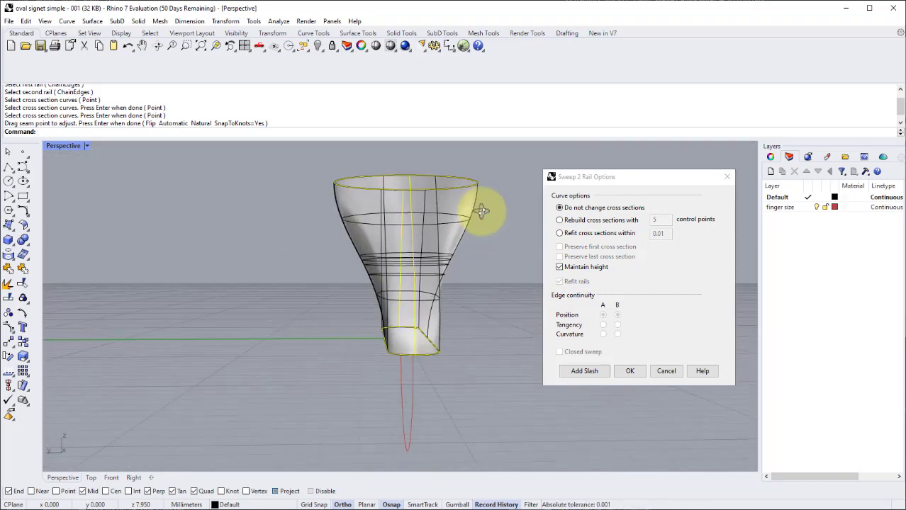
pyautogui.moveTo(482, 209); pyautogui.dragTo(416, 243, button='right')
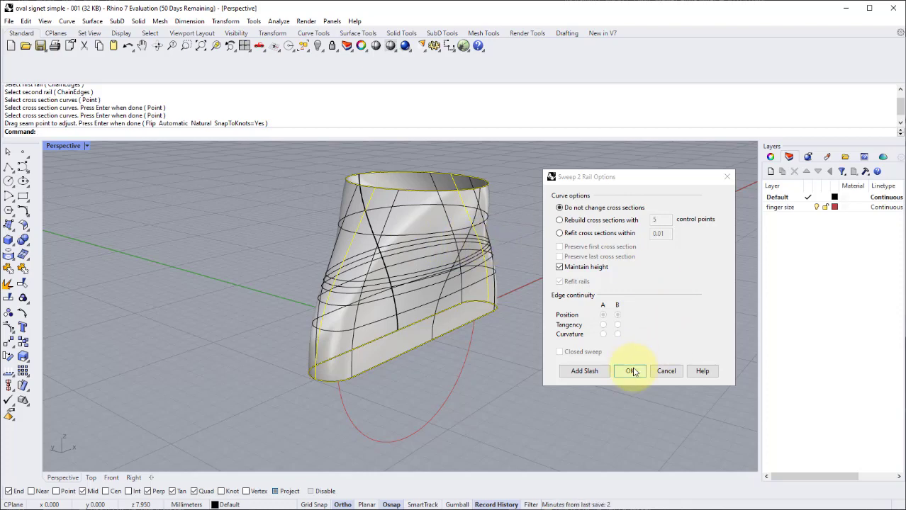
pyautogui.click(630, 372)
# - Delete the swept ring surface, keeping the ellipse, base outline and side curves
pyautogui.click(438, 248)
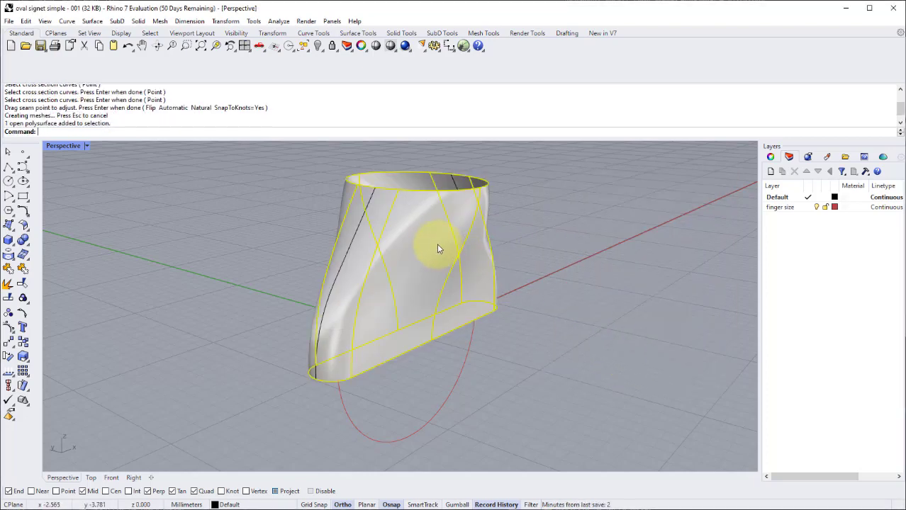
pyautogui.press('Delete')
pyautogui.moveTo(435, 241); pyautogui.dragTo(491, 294, button='right')
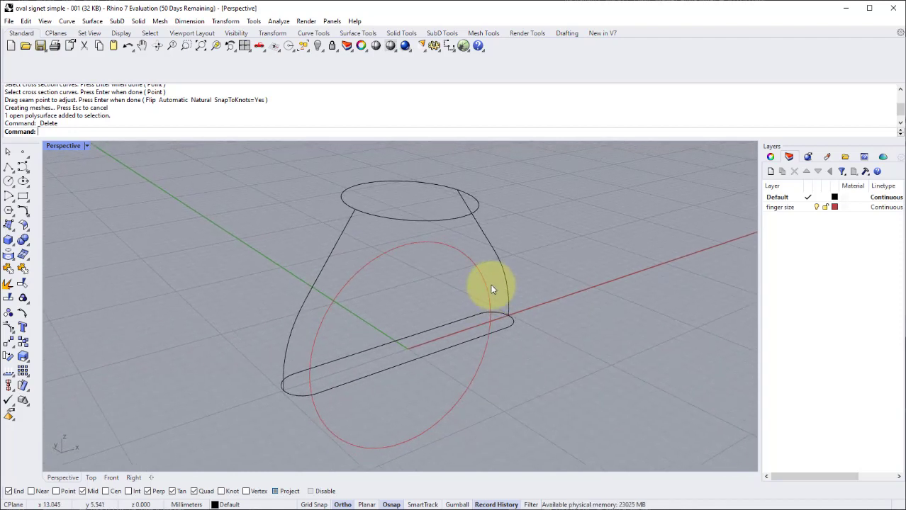
# - Examine the four framework curves and compare their front and side profiles between the top ellipse and the base outline
pyautogui.moveTo(647, 239); pyautogui.dragTo(439, 204, button='right')
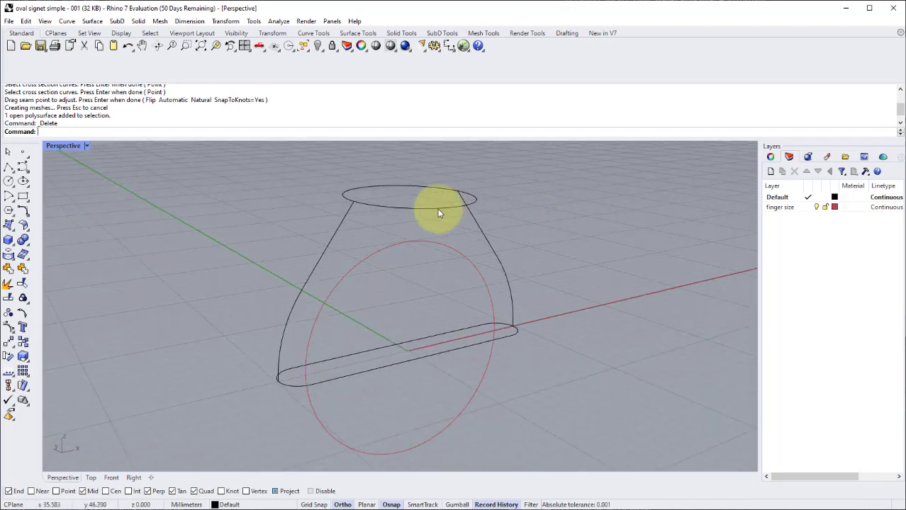
pyautogui.click(439, 208)
pyautogui.click(460, 340)
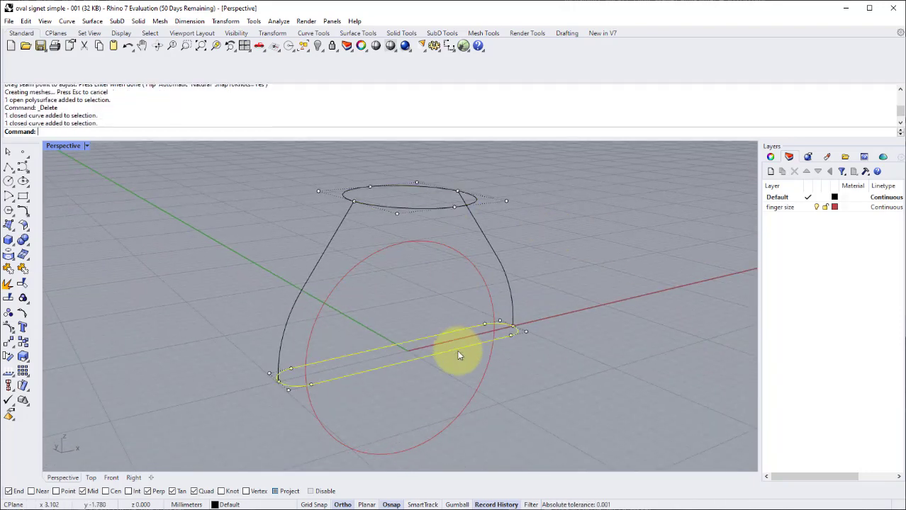
pyautogui.click(346, 213)
pyautogui.click(480, 232)
pyautogui.moveTo(489, 227); pyautogui.dragTo(465, 200, button='right')
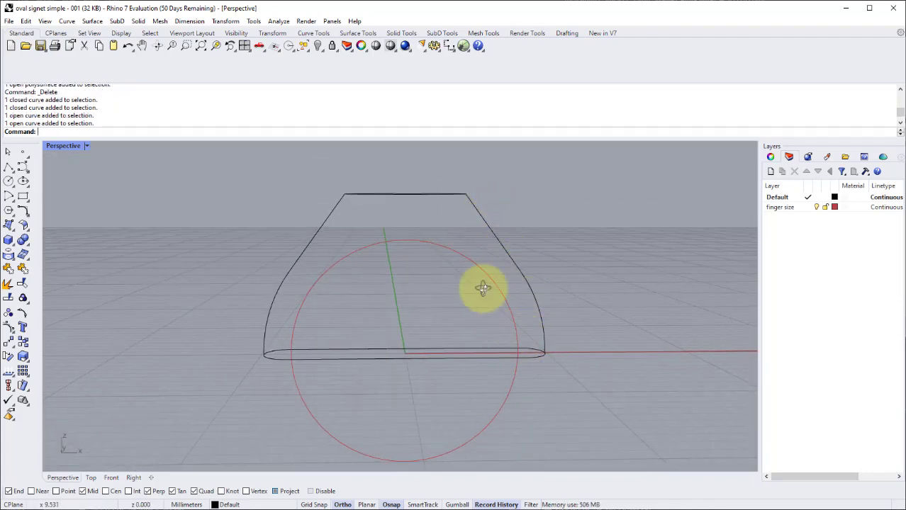
pyautogui.moveTo(482, 289); pyautogui.dragTo(627, 281, button='right')
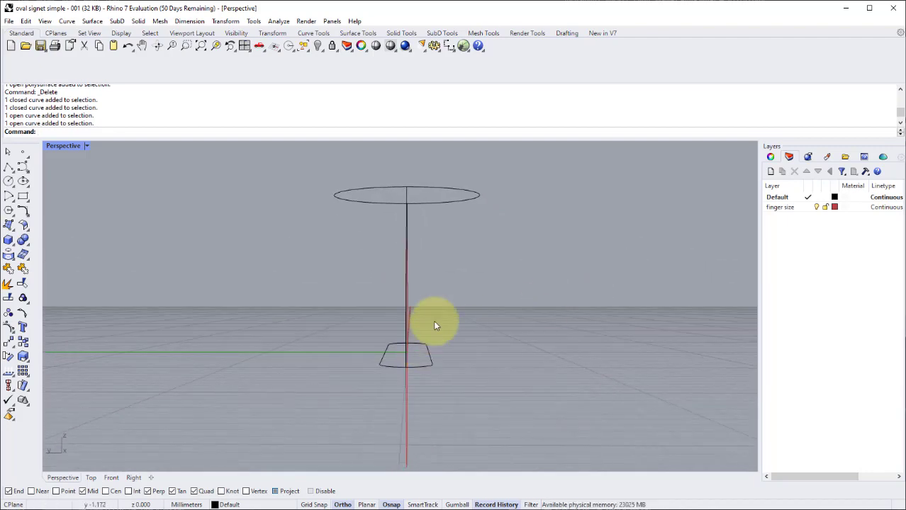
pyautogui.moveTo(405, 318); pyautogui.dragTo(304, 358, button='right')
pyautogui.moveTo(303, 388); pyautogui.dragTo(330, 369, button='right')
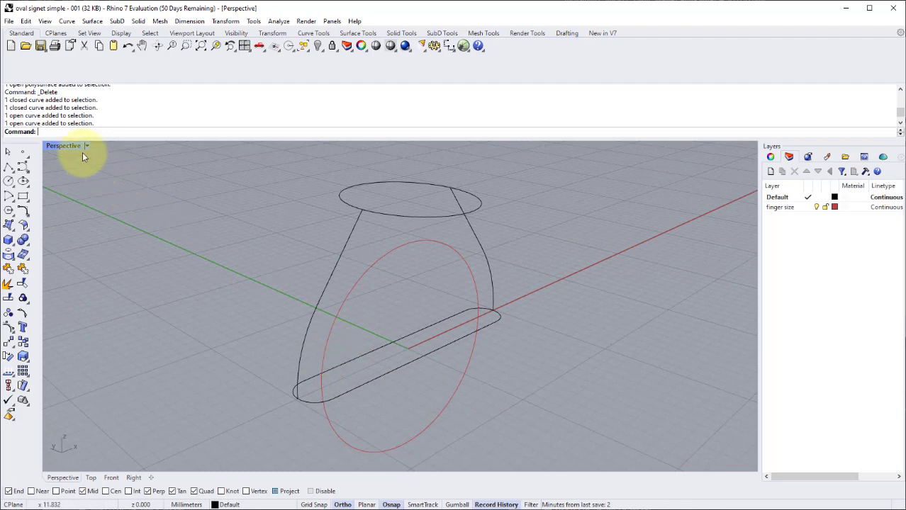
# - Show the ring curves in a maximized Right view with the grid hidden
pyautogui.doubleClick(63, 146)
pyautogui.doubleClick(413, 312)
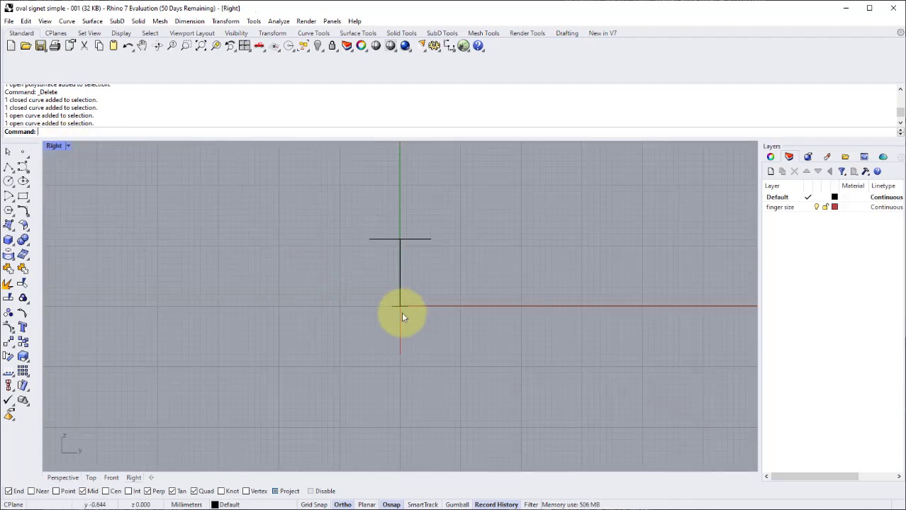
pyautogui.scroll(2, 408, 291)
pyautogui.scroll(3, 427, 304)
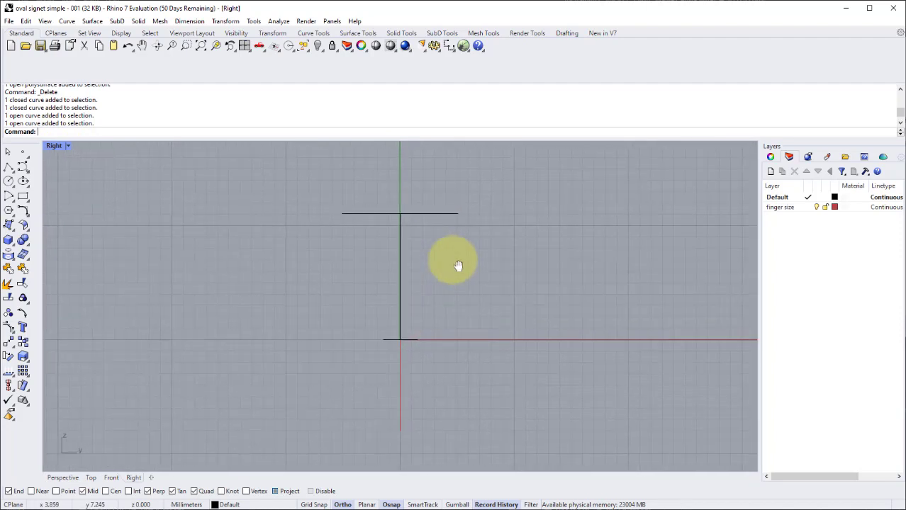
pyautogui.press('F7')
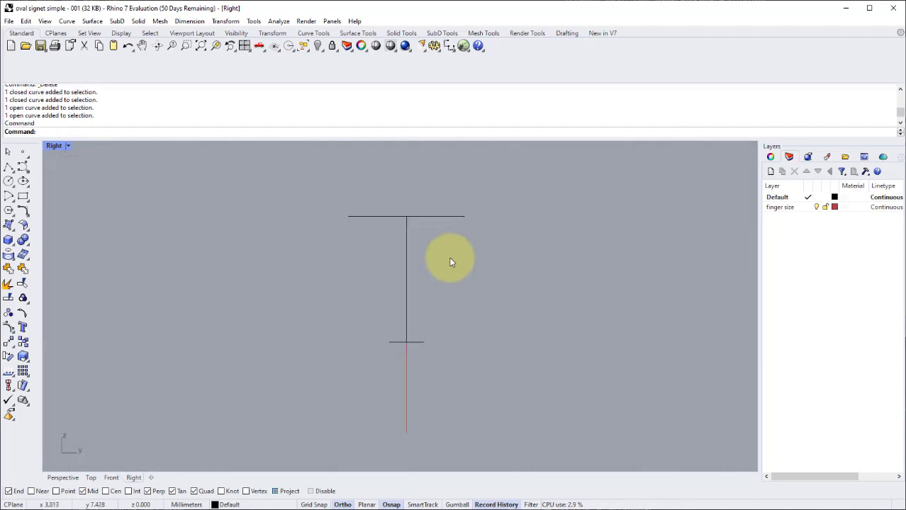
# - Draw a vertical polyline about 2.1 mm long upward from the positive-Y end of the top ellipse in the Right view
pyautogui.moveTo(449, 262)
pyautogui.mouseDown(button='right')
pyautogui.moveTo(460, 248)
pyautogui.moveTo(445, 253)
pyautogui.mouseUp(button='right')
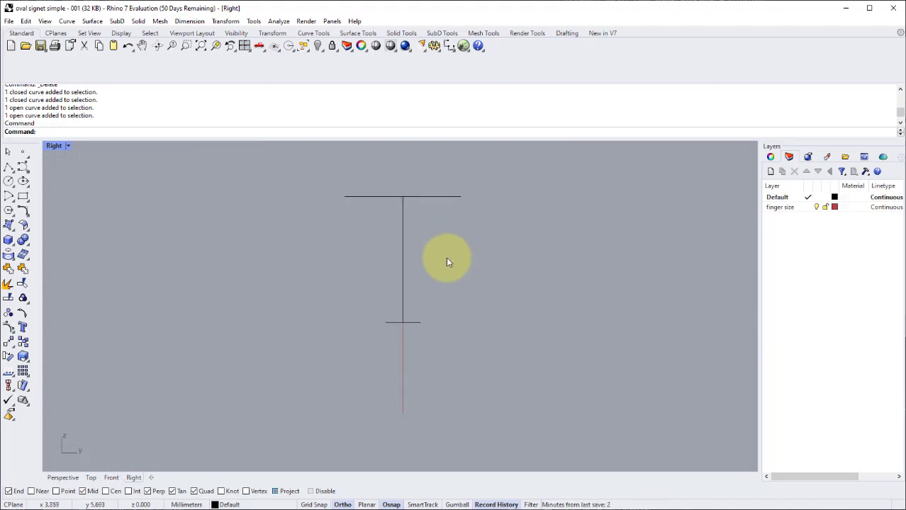
pyautogui.moveTo(447, 262); pyautogui.dragTo(452, 269, button='right')
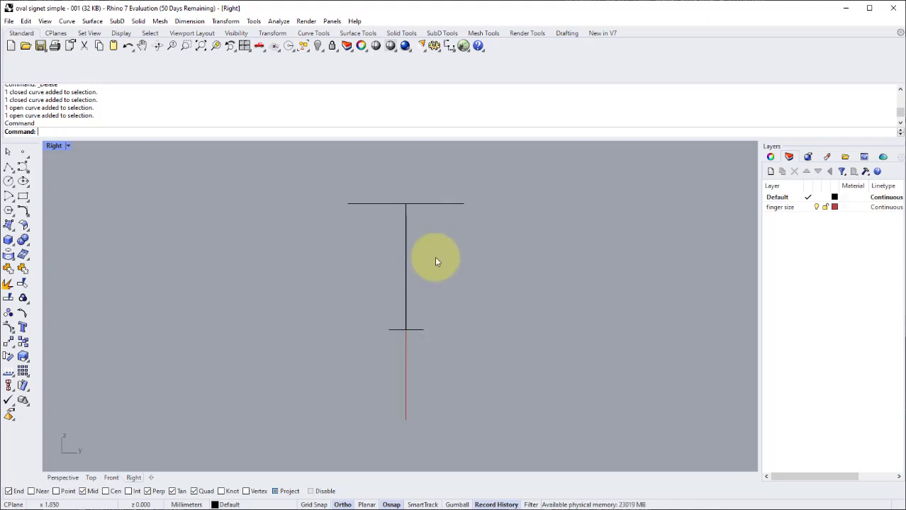
pyautogui.scroll(1, 453, 180)
pyautogui.moveTo(440, 210); pyautogui.dragTo(464, 200, button='right')
pyautogui.scroll(-1, 457, 188)
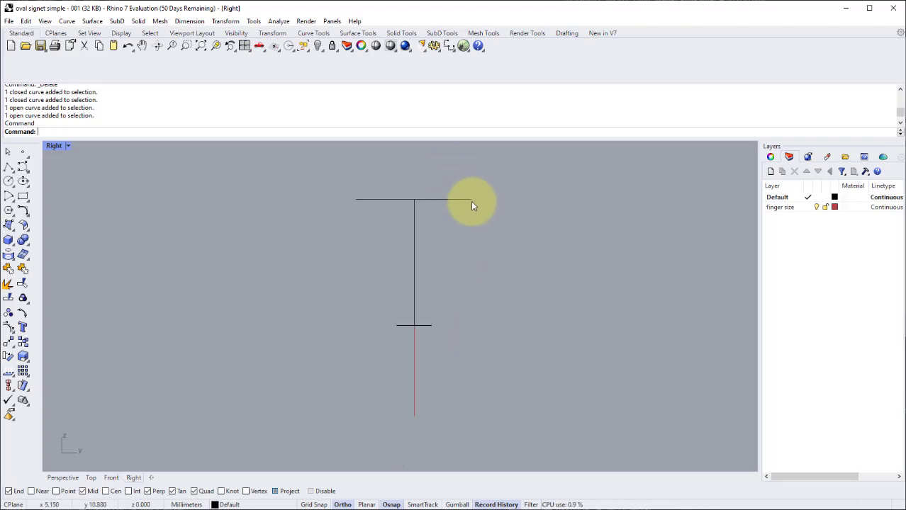
pyautogui.click(10, 168)
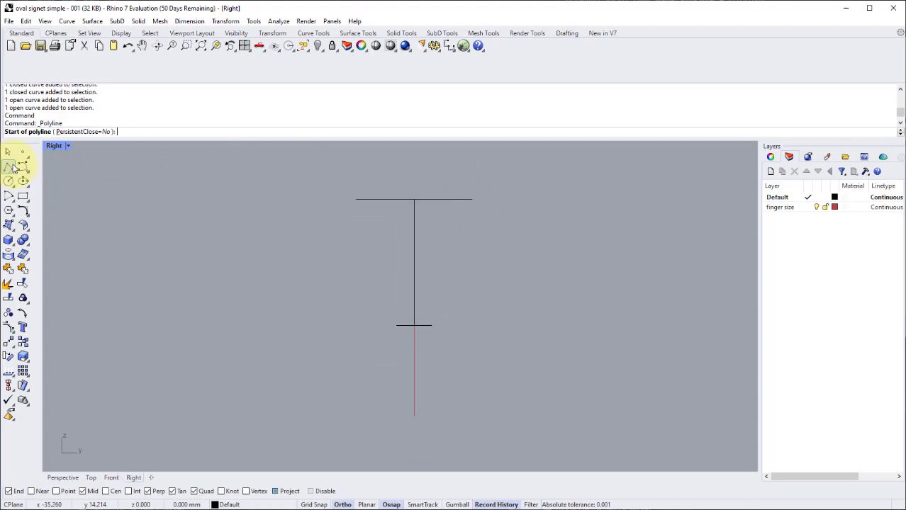
pyautogui.click(471, 198)
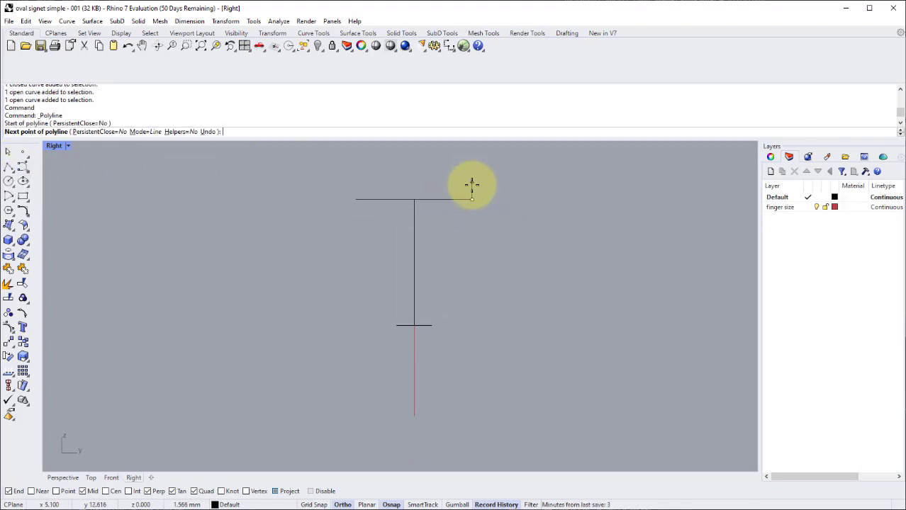
pyautogui.click(471, 175)
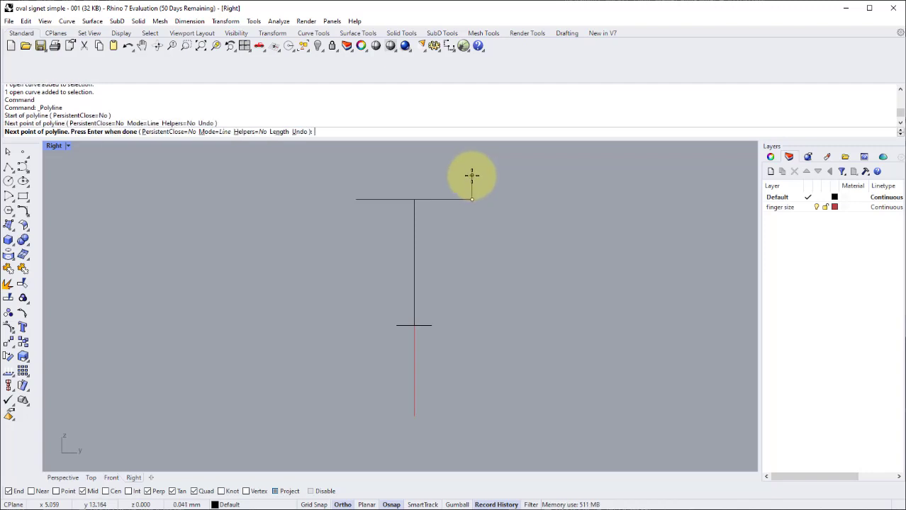
pyautogui.press('Return')
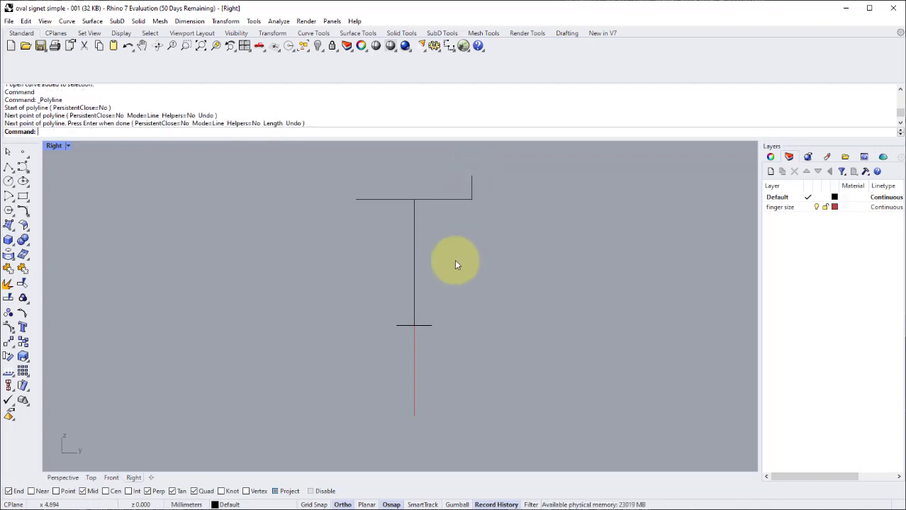
# - Draw a vertical polyline about 2 mm long downward from the positive-Y end of the base outline in the Right view
pyautogui.press('Return')
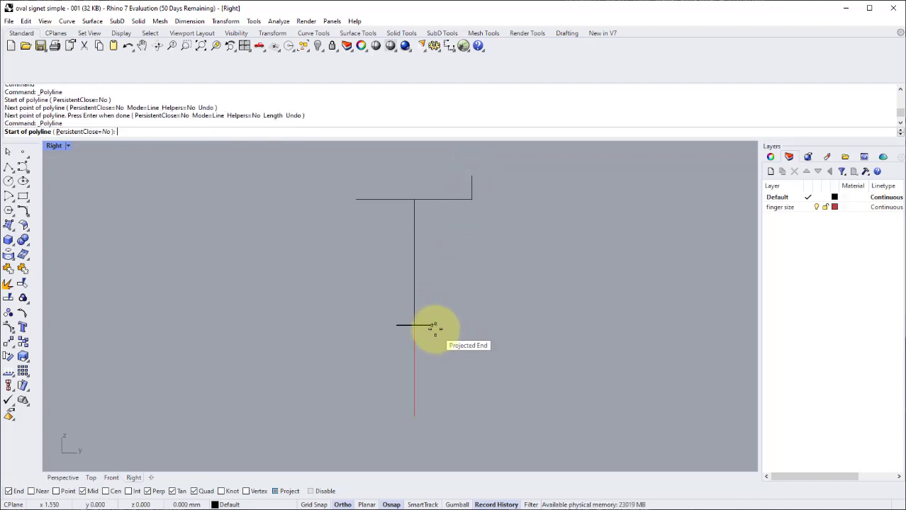
pyautogui.click(433, 326)
pyautogui.click(432, 347)
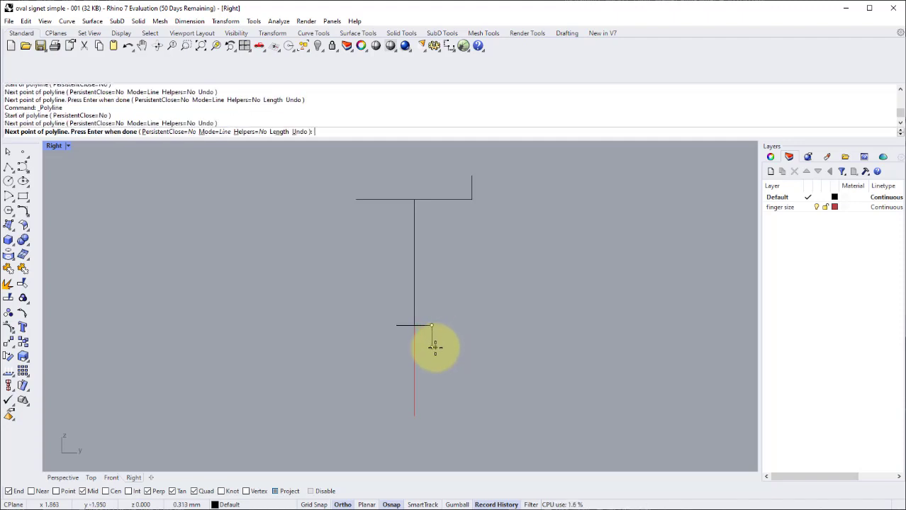
pyautogui.press('Return')
pyautogui.moveTo(435, 346)
pyautogui.mouseDown(button='right')
pyautogui.moveTo(459, 348)
pyautogui.moveTo(452, 323)
pyautogui.moveTo(454, 332)
pyautogui.mouseUp(button='right')
pyautogui.scroll(1, 457, 329)
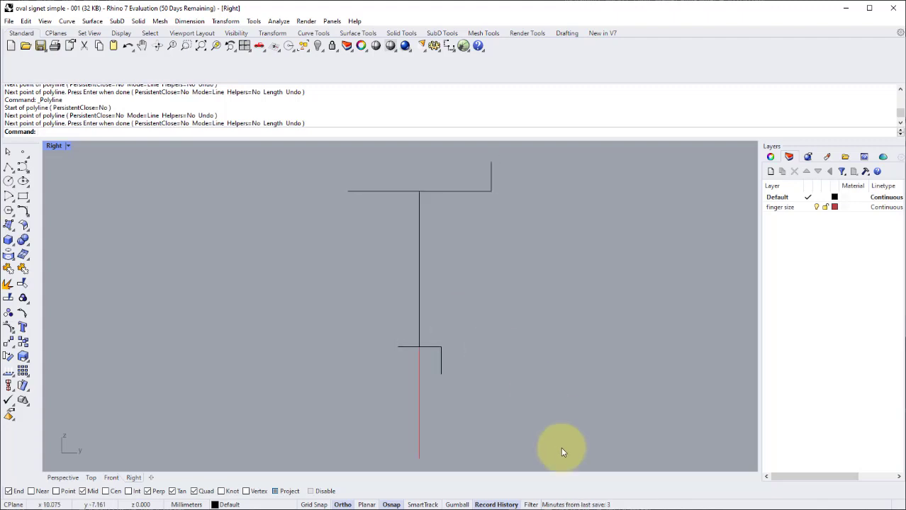
# - Check the history recording options, including Always Record History and Update Children
pyautogui.click(512, 505)
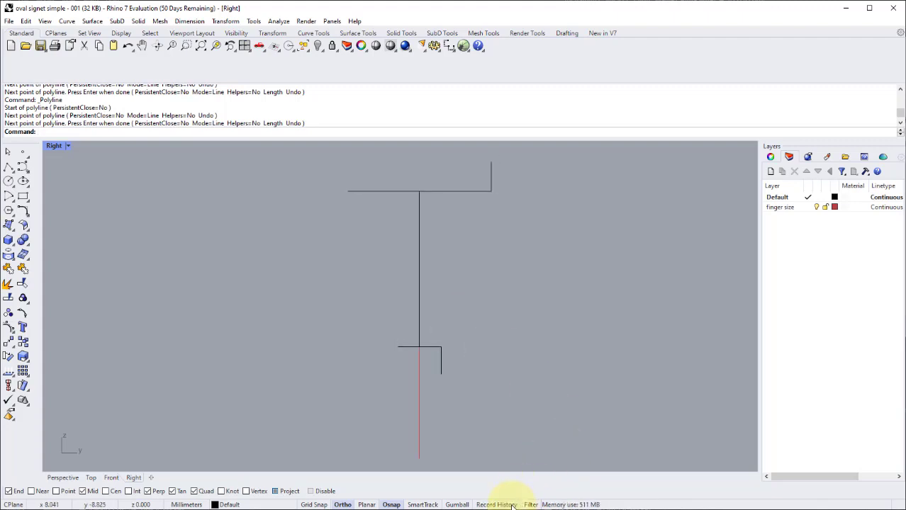
pyautogui.click(512, 505)
pyautogui.rightClick(512, 505)
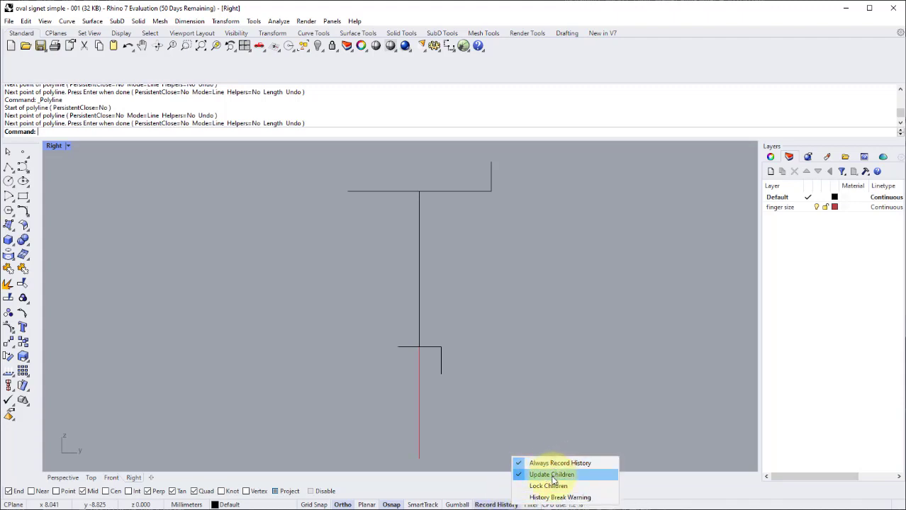
pyautogui.moveTo(535, 397); pyautogui.dragTo(523, 383, button='right')
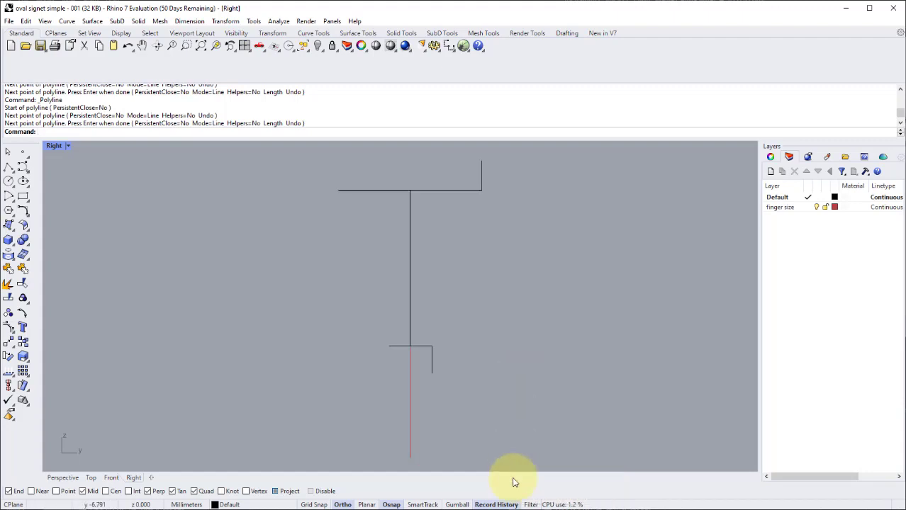
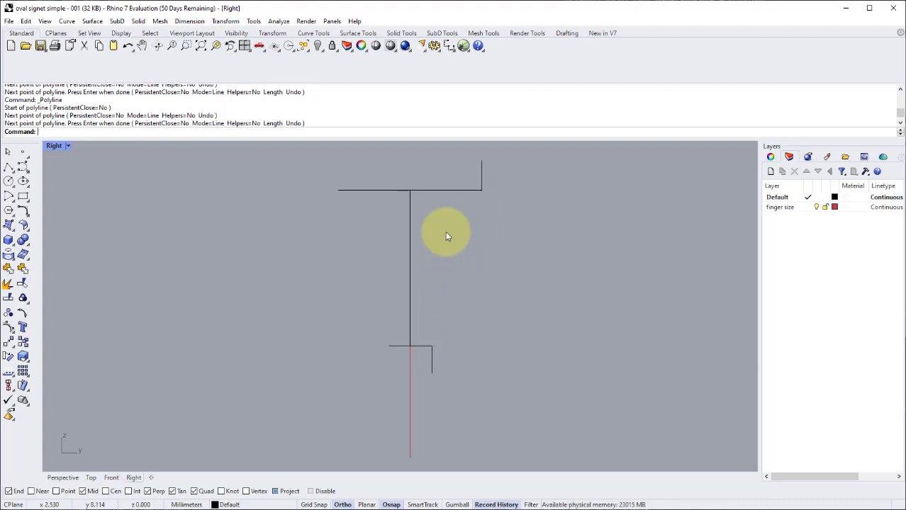
pyautogui.moveTo(445, 231)
pyautogui.mouseDown(button='right')
pyautogui.moveTo(451, 241)
pyautogui.moveTo(444, 232)
pyautogui.mouseUp(button='right')
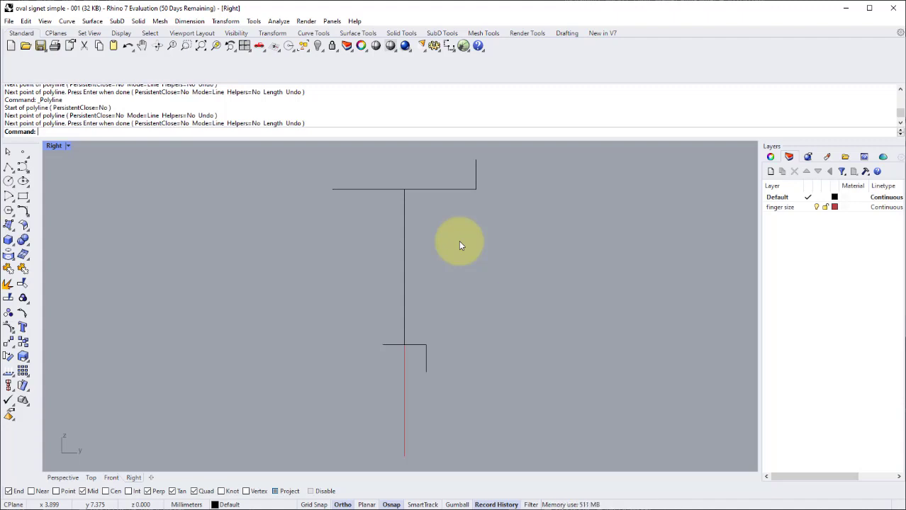
pyautogui.moveTo(459, 242); pyautogui.dragTo(457, 242, button='right')
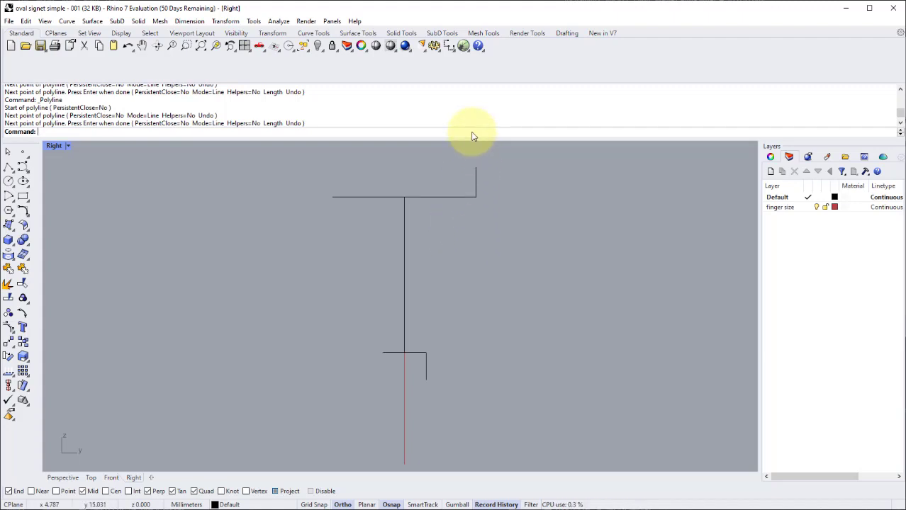
# - Start a curve blend between the upper and lower short vertical lines, joining them at their corner ends
pyautogui.write('BlendCrv')
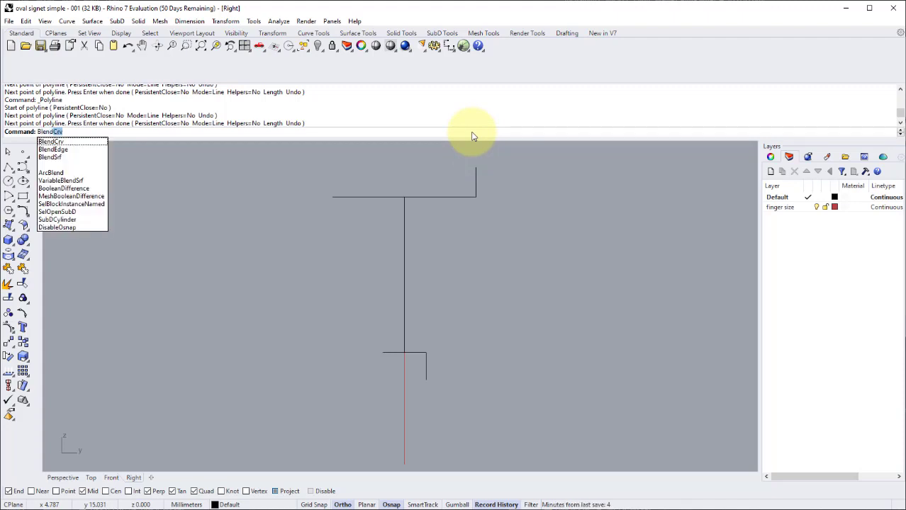
pyautogui.press('Return')
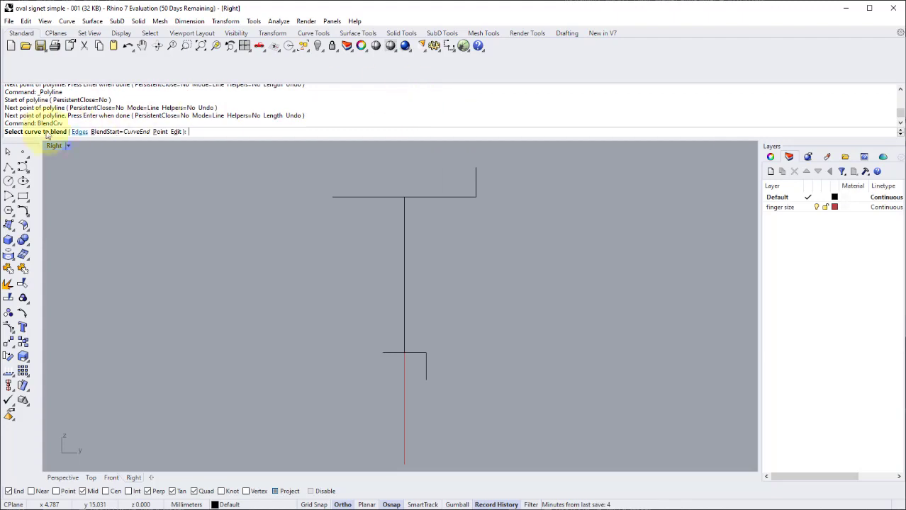
pyautogui.click(475, 191)
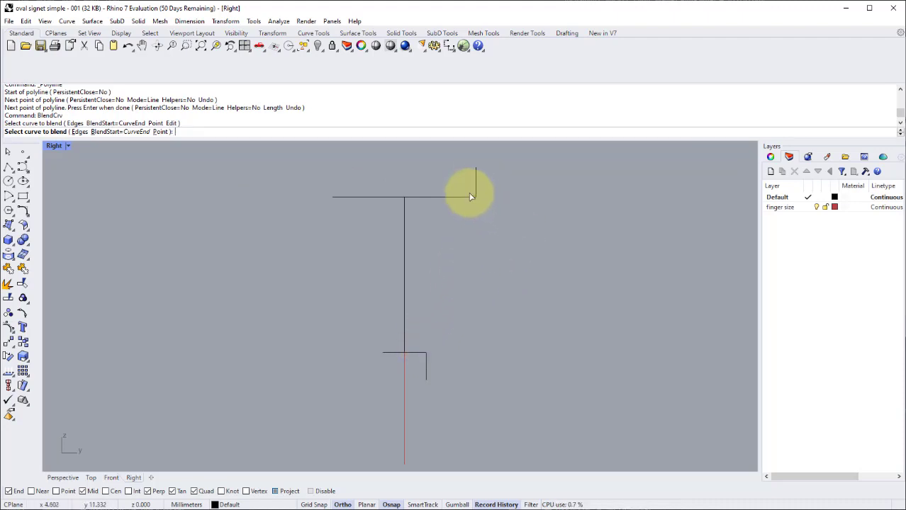
pyautogui.click(425, 355)
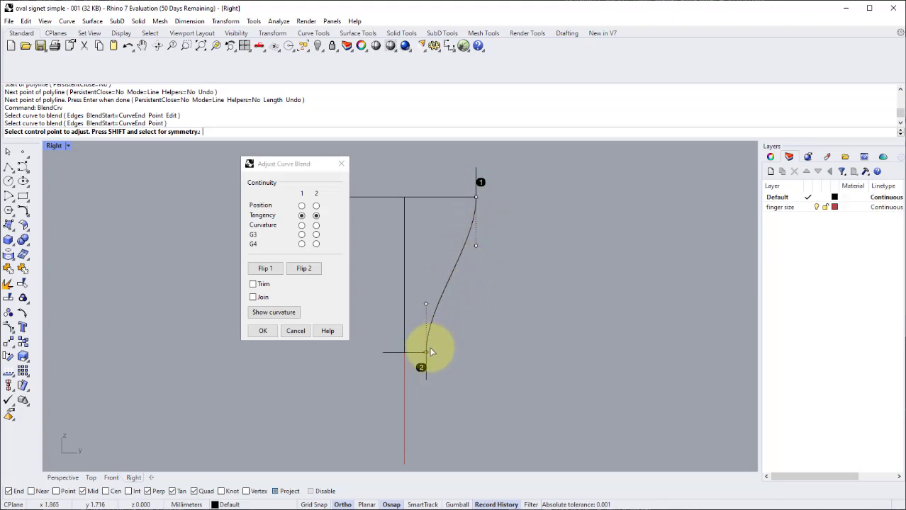
pyautogui.moveTo(298, 164); pyautogui.dragTo(338, 242)
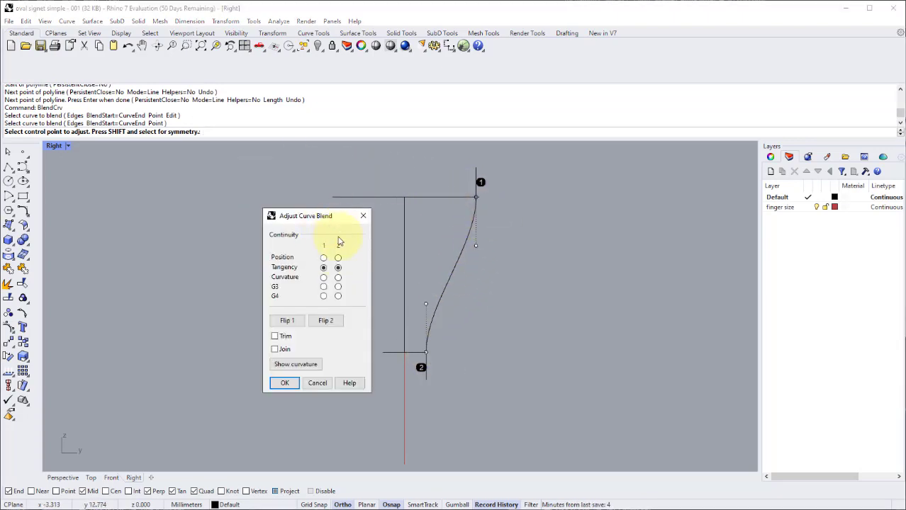
# - Try Curvature and G3 continuity at both ends of the blend, and return both ends to Tangency
pyautogui.click(338, 277)
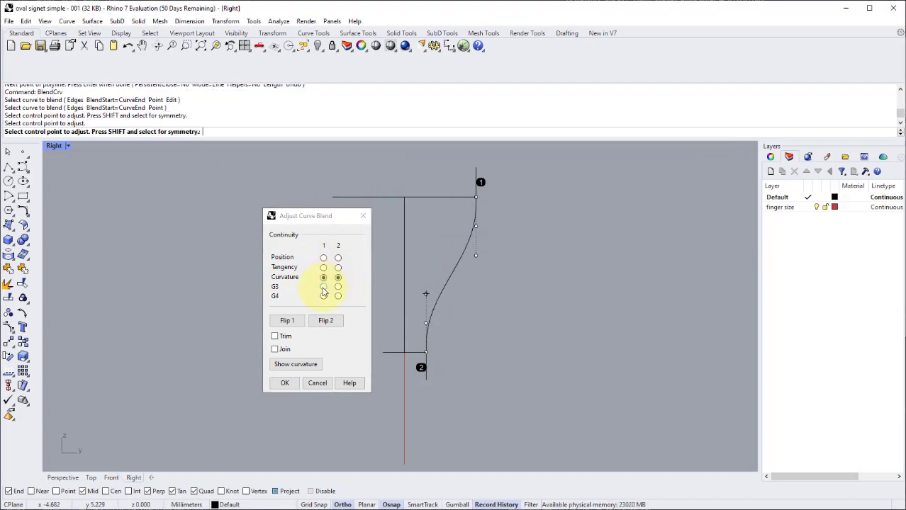
pyautogui.click(323, 286)
pyautogui.click(338, 286)
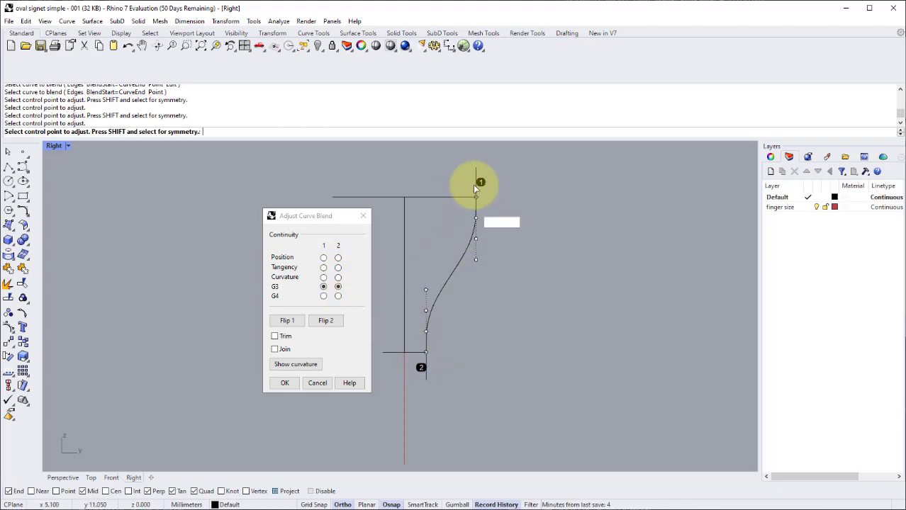
pyautogui.click(316, 215)
pyautogui.moveTo(316, 216); pyautogui.dragTo(304, 199)
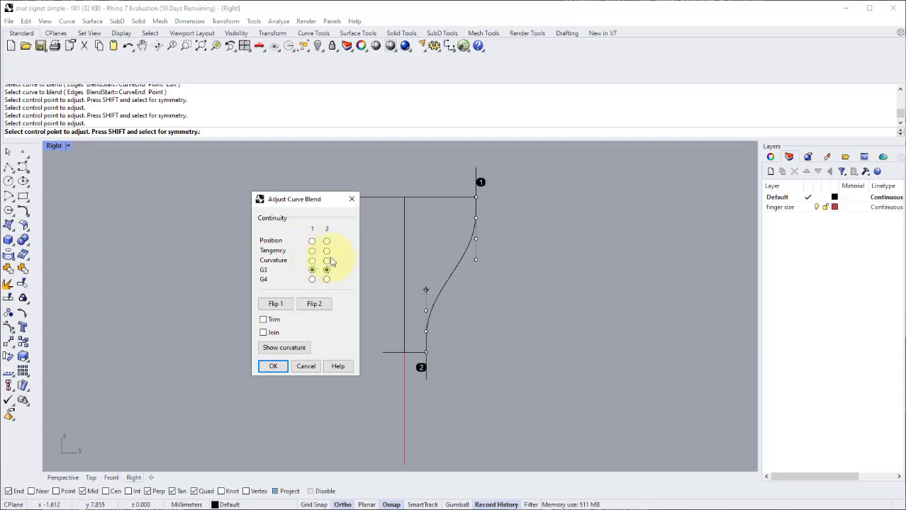
pyautogui.click(311, 251)
pyautogui.click(326, 250)
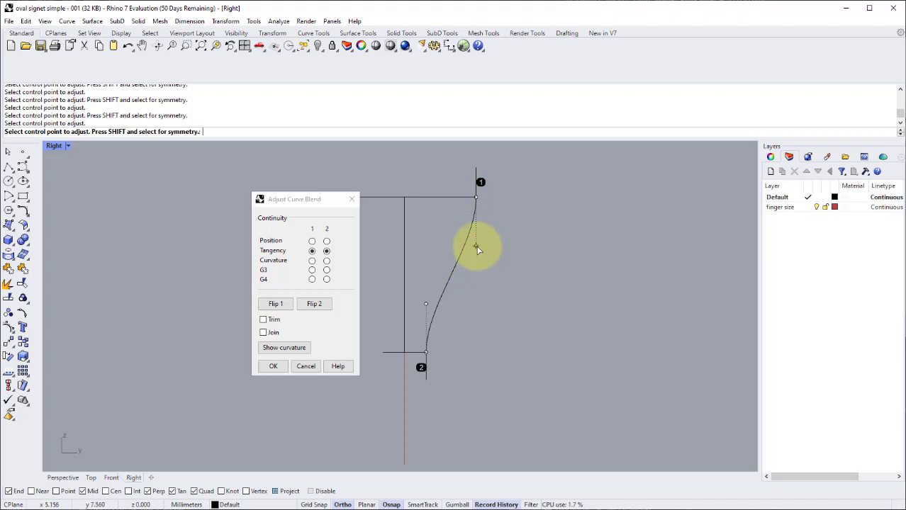
# - Try a fuller S-shape by lengthening the upper and lower tangent handles of the blend
pyautogui.moveTo(478, 249)
pyautogui.mouseDown()
pyautogui.moveTo(479, 320)
pyautogui.moveTo(485, 245)
pyautogui.moveTo(487, 262)
pyautogui.mouseUp()
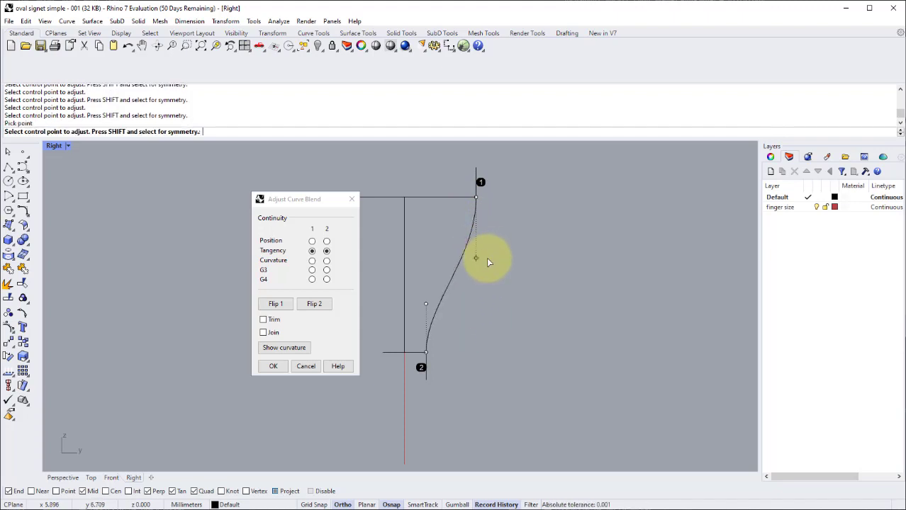
pyautogui.moveTo(425, 305); pyautogui.dragTo(440, 273)
pyautogui.moveTo(440, 289); pyautogui.dragTo(448, 293, button='right')
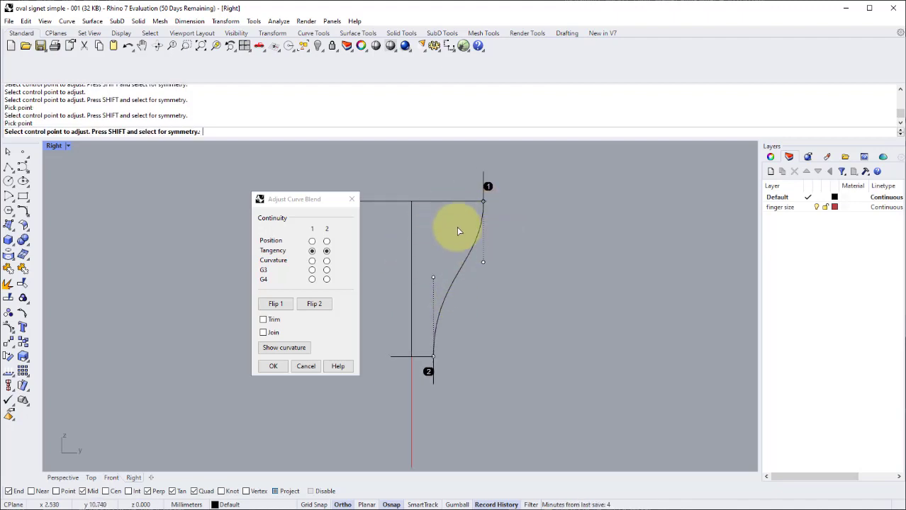
# - Reset the blend handles by switching continuity to Curvature and back to Tangency at both ends, and accept the blend curve
pyautogui.click(312, 261)
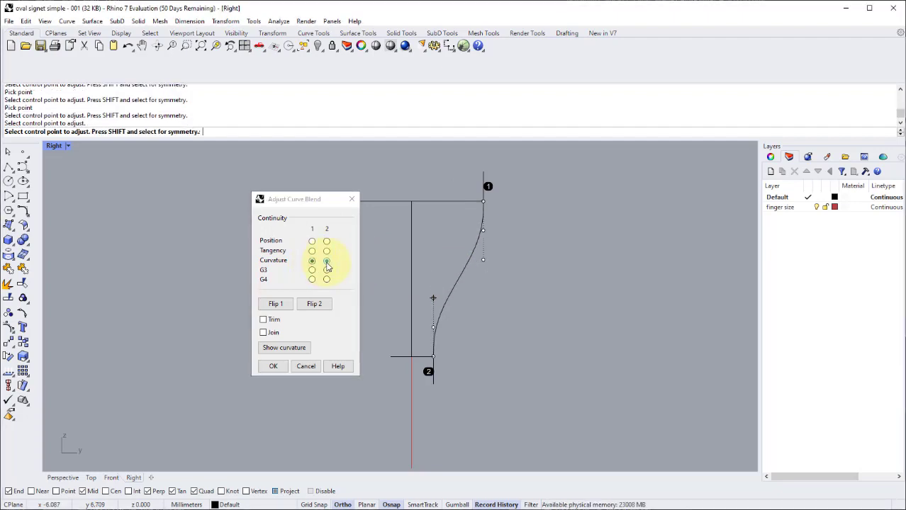
pyautogui.click(312, 251)
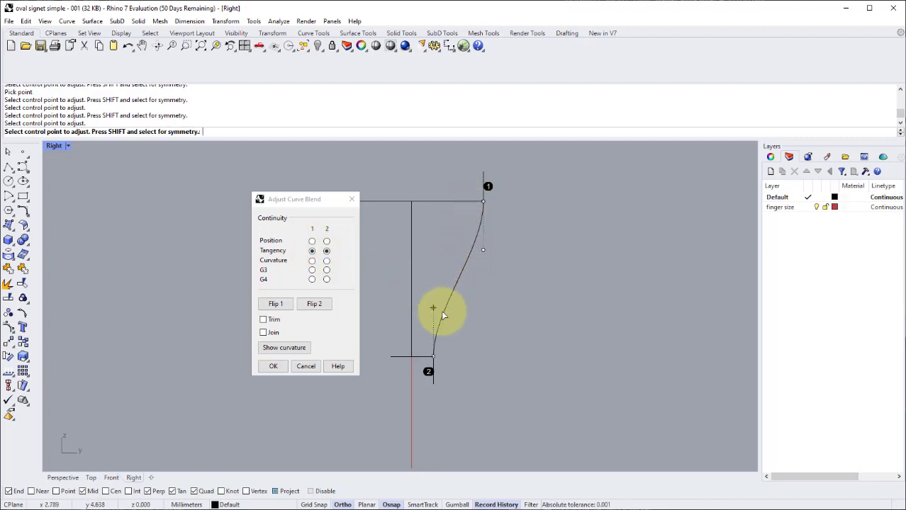
pyautogui.moveTo(442, 313); pyautogui.dragTo(440, 303)
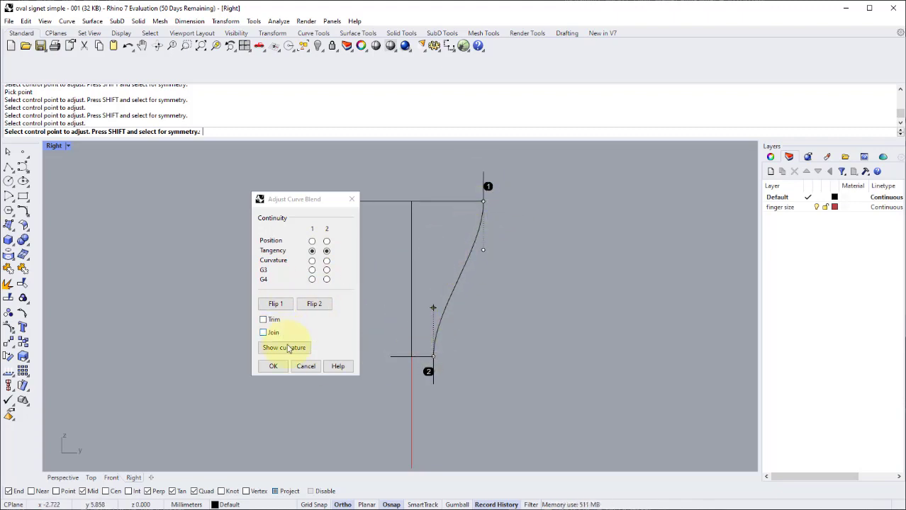
pyautogui.click(274, 366)
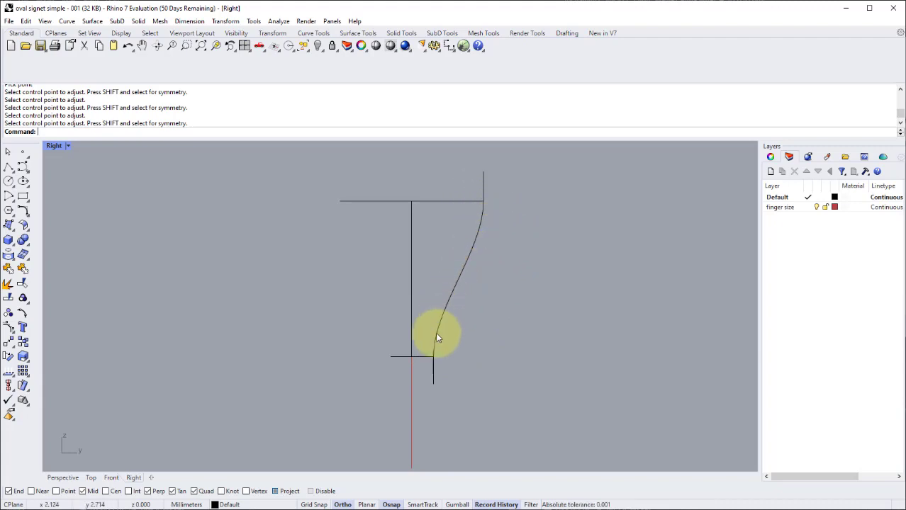
pyautogui.press('Up')
pyautogui.press('Up')
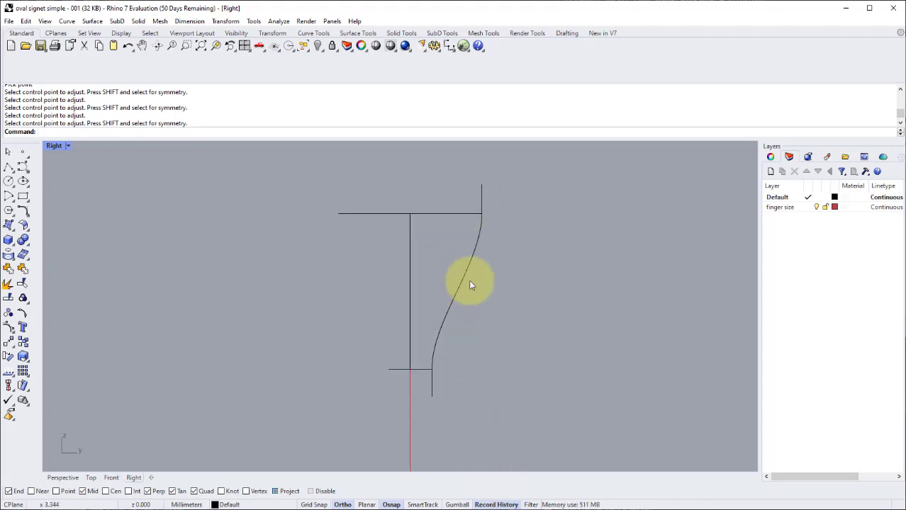
pyautogui.click(481, 206)
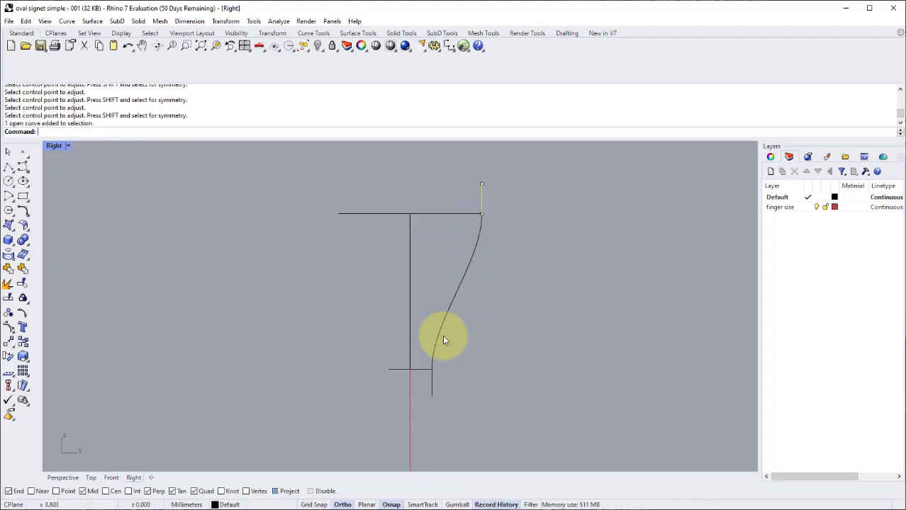
pyautogui.click(431, 379)
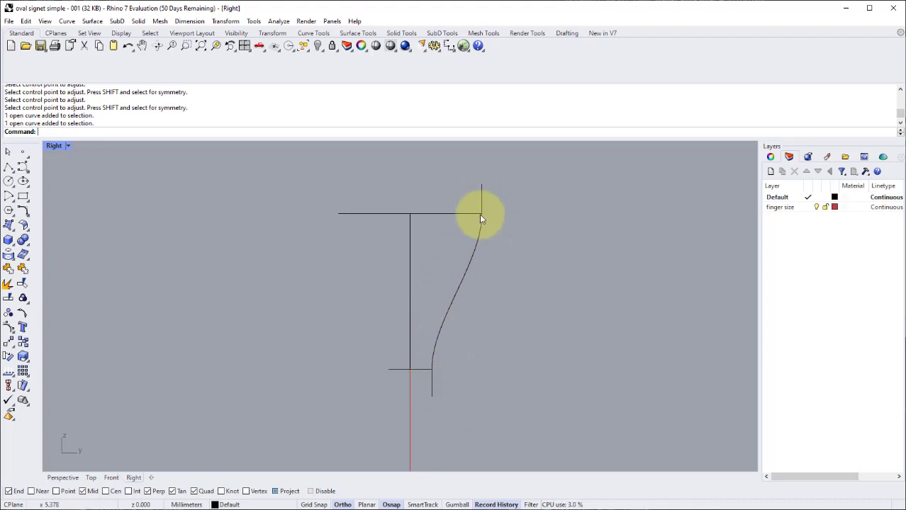
pyautogui.moveTo(480, 218); pyautogui.dragTo(497, 235, button='right')
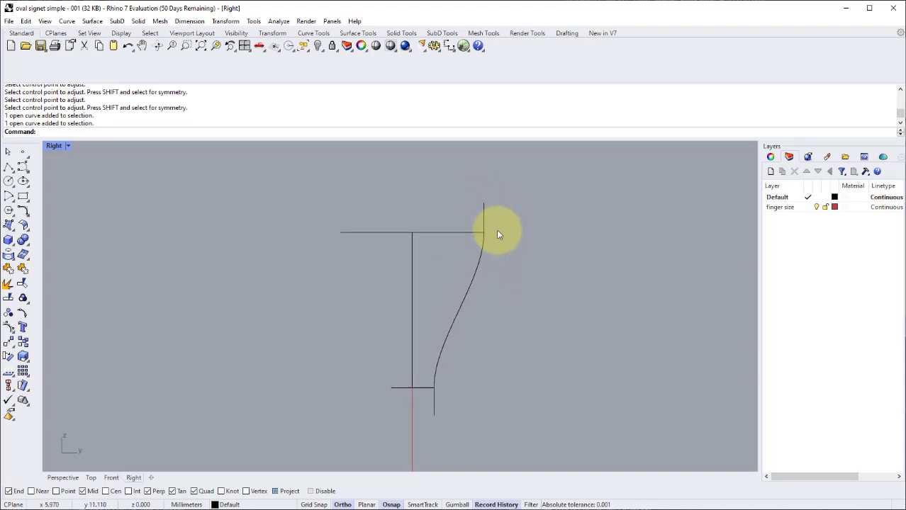
# - Rotate the upper short vertical line 30 degrees about its lower endpoint, where it meets the blend curve
pyautogui.click(484, 216)
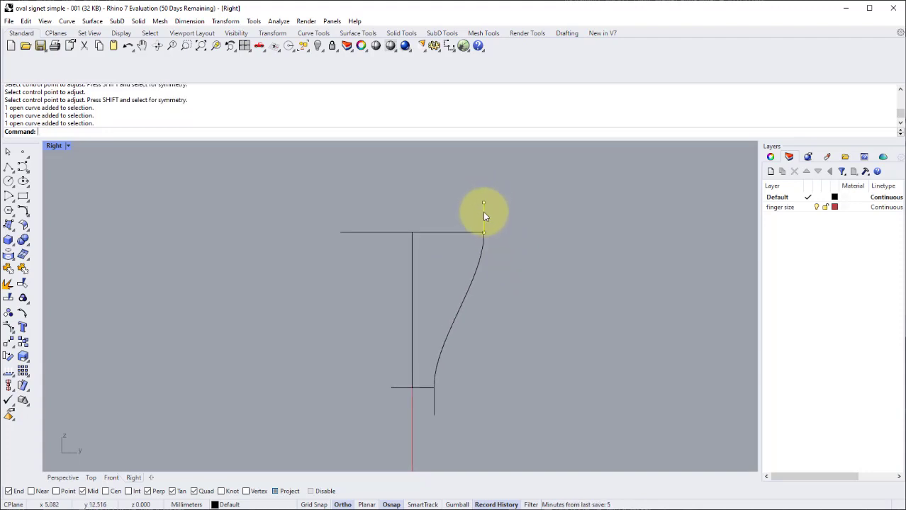
pyautogui.click(225, 21)
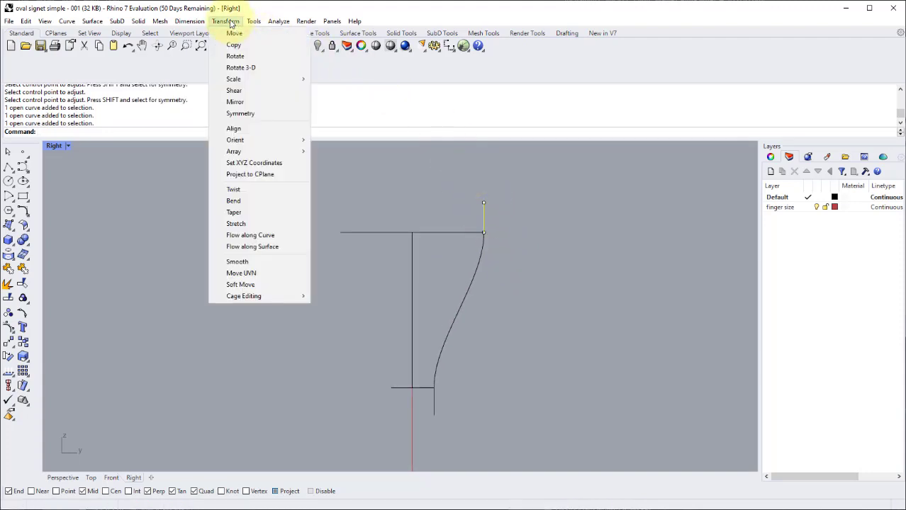
pyautogui.click(244, 58)
pyautogui.scroll(4, 496, 219)
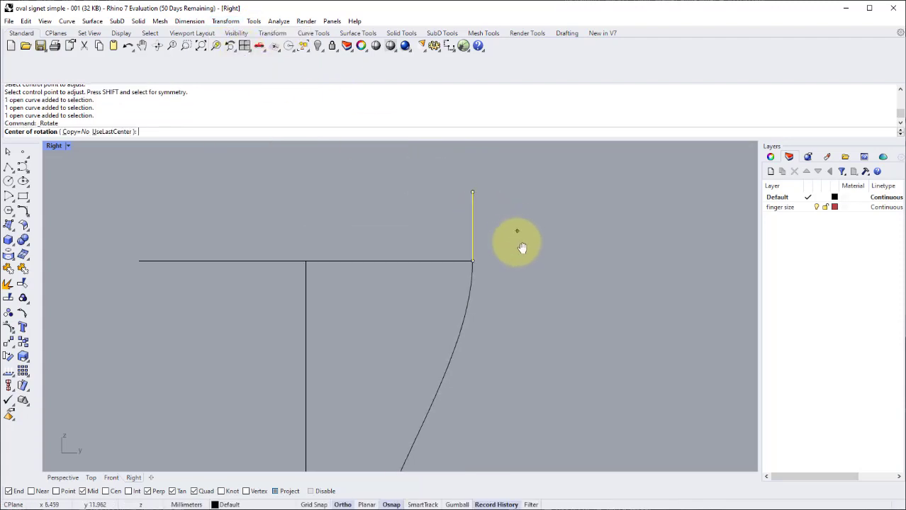
pyautogui.moveTo(517, 237); pyautogui.dragTo(522, 257, button='right')
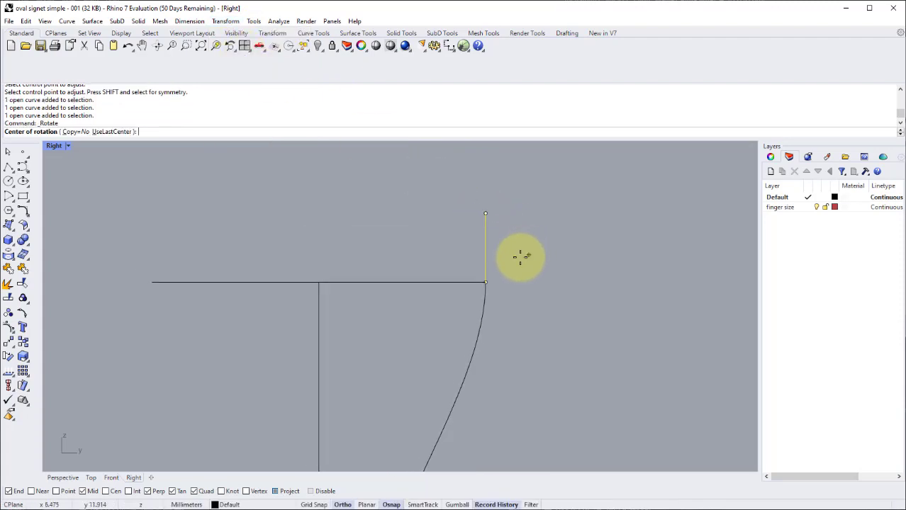
pyautogui.click(485, 282)
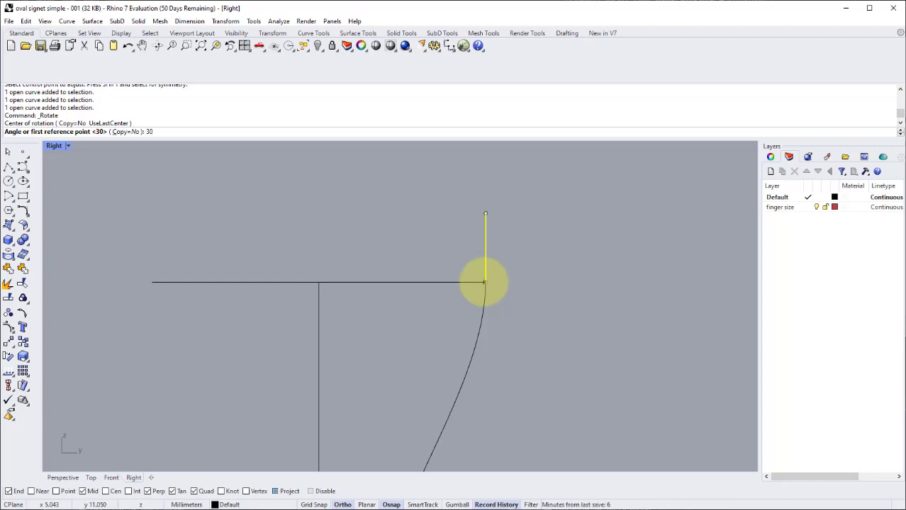
pyautogui.press('Return')
# - Undo and redo the upper line's rotation to compare how the blend curve follows it, and inspect both curve ends
pyautogui.scroll(-4, 549, 280)
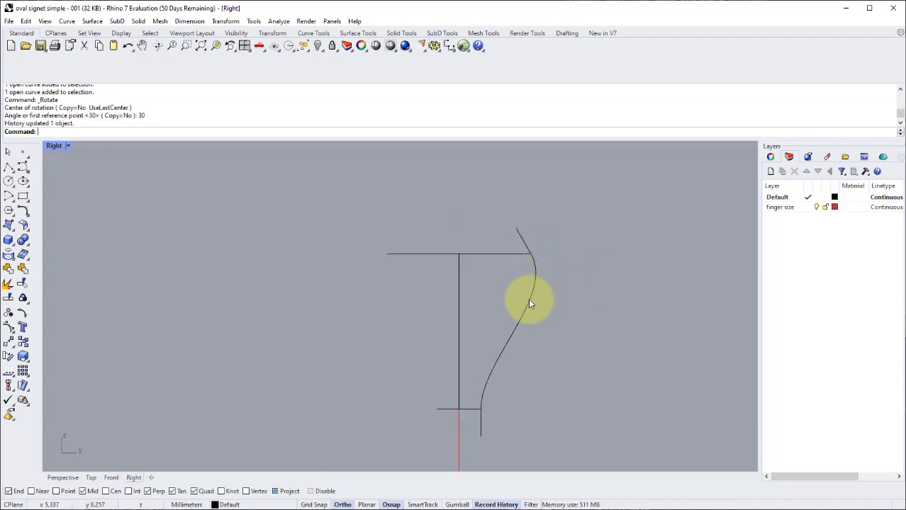
pyautogui.moveTo(528, 269); pyautogui.dragTo(522, 250, button='right')
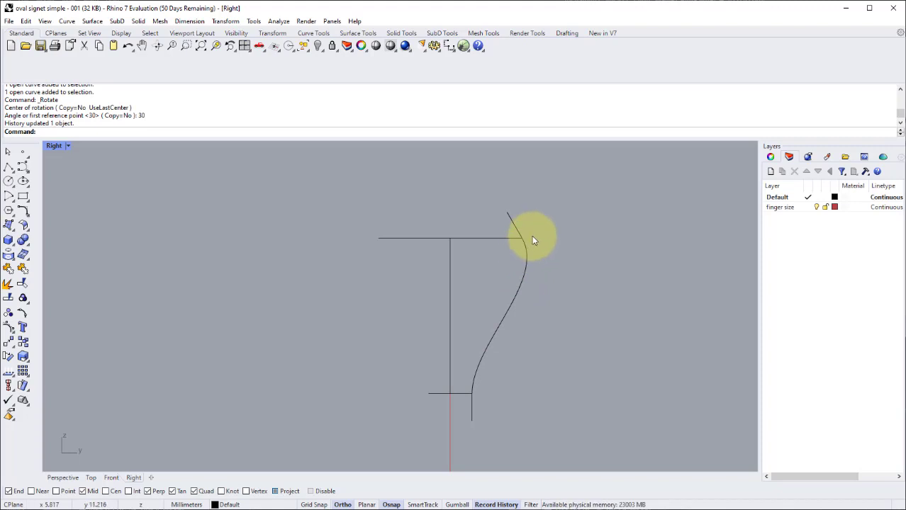
pyautogui.hotkey('ctrl', 'z')
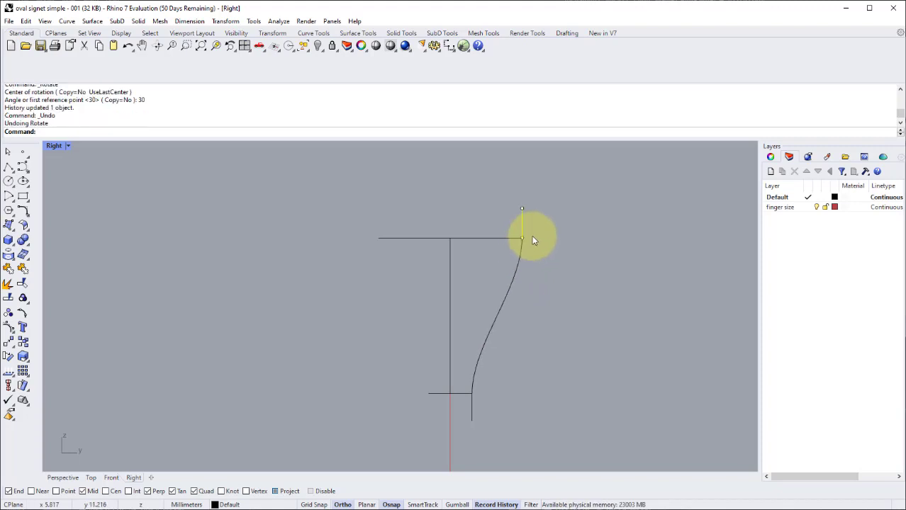
pyautogui.hotkey('ctrl', 'y')
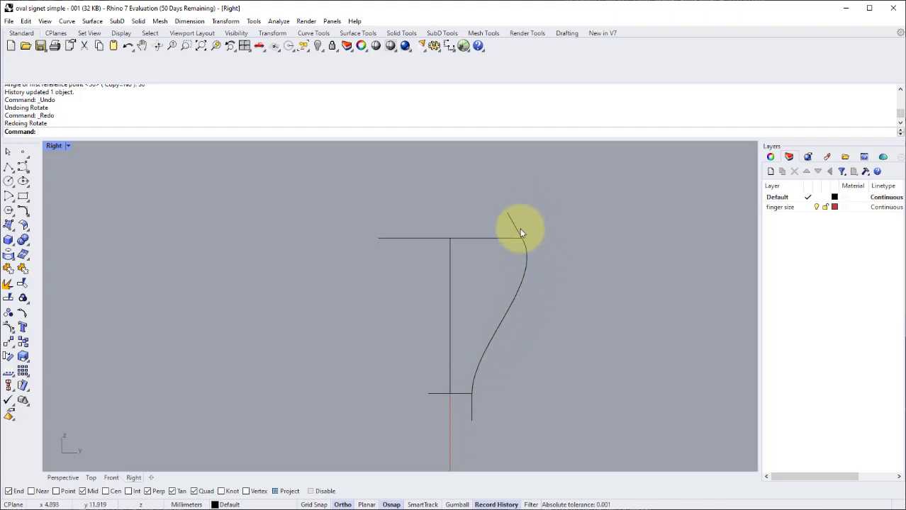
pyautogui.scroll(5, 509, 216)
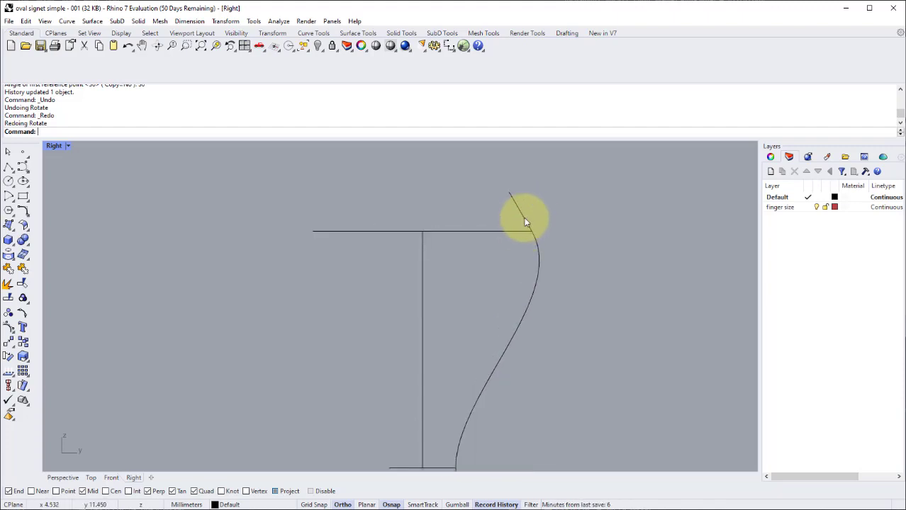
pyautogui.scroll(-4, 527, 218)
pyautogui.scroll(4, 522, 299)
pyautogui.scroll(-5, 499, 328)
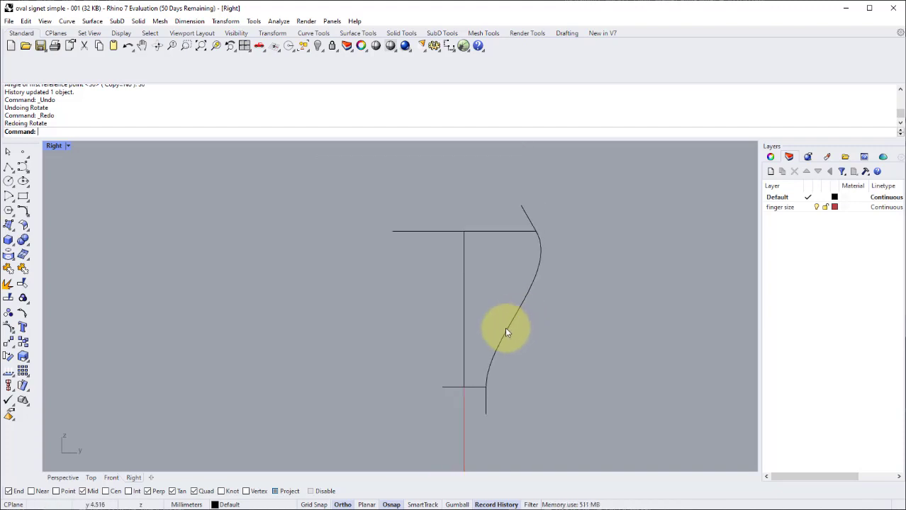
pyautogui.scroll(2, 496, 349)
pyautogui.scroll(2, 489, 376)
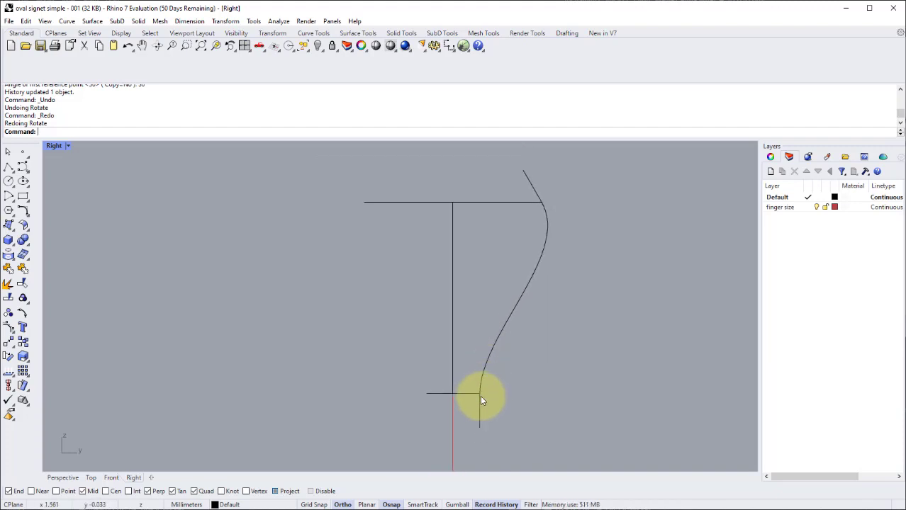
pyautogui.scroll(-2, 482, 399)
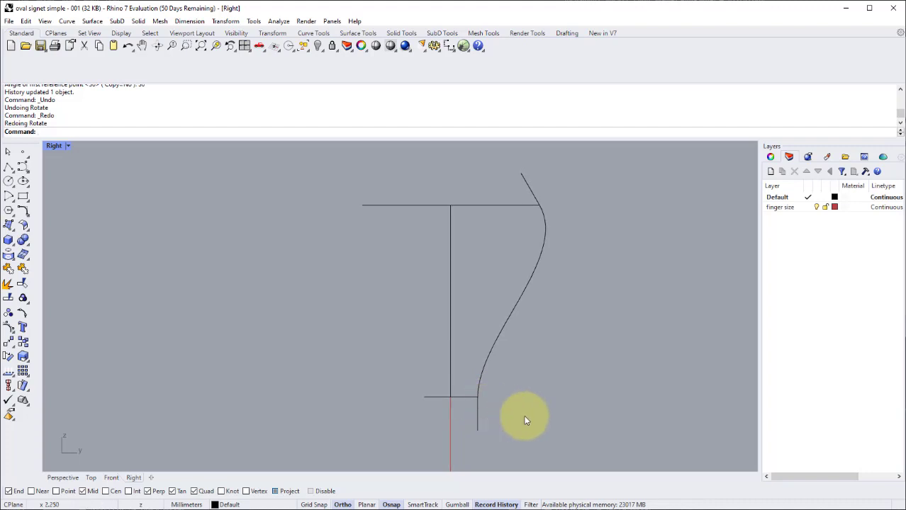
# - Try rotating the lower short vertical line 15 degrees about its upper endpoint, and undo the rotation
pyautogui.click(226, 20)
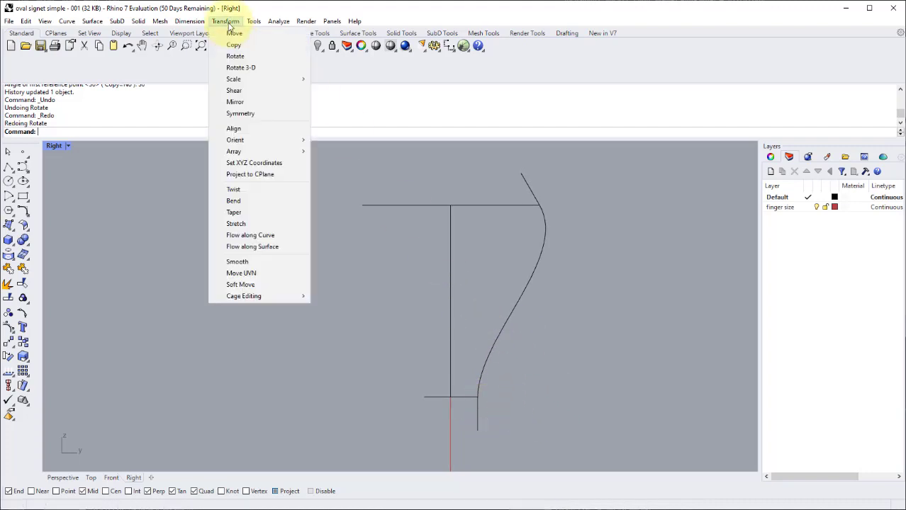
pyautogui.click(236, 56)
pyautogui.scroll(4, 479, 299)
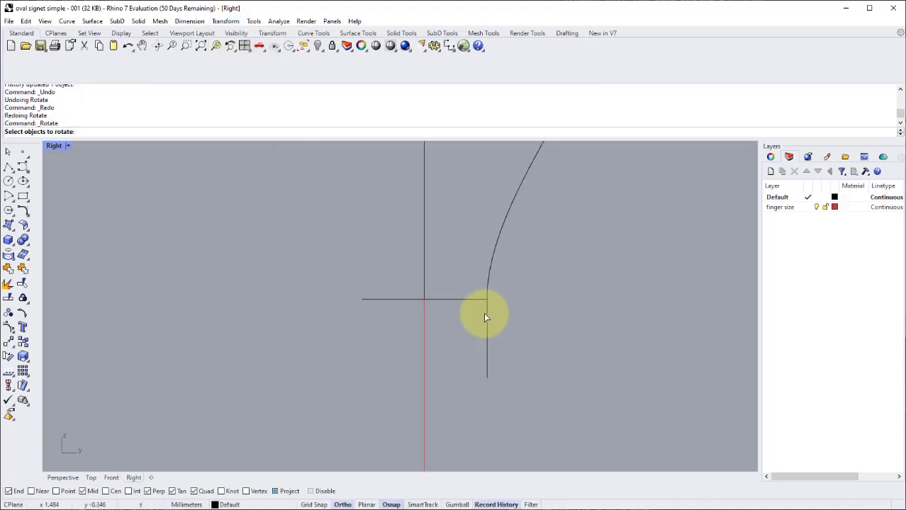
pyautogui.press('Return')
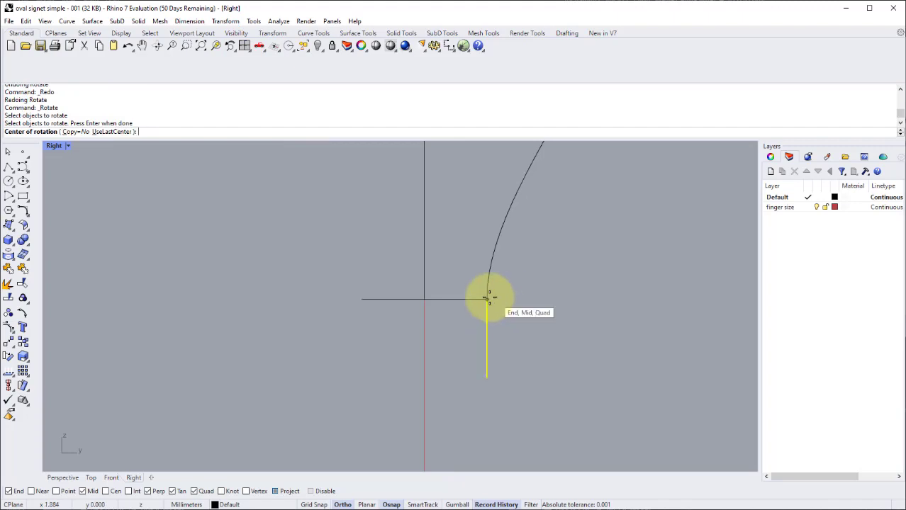
pyautogui.click(486, 298)
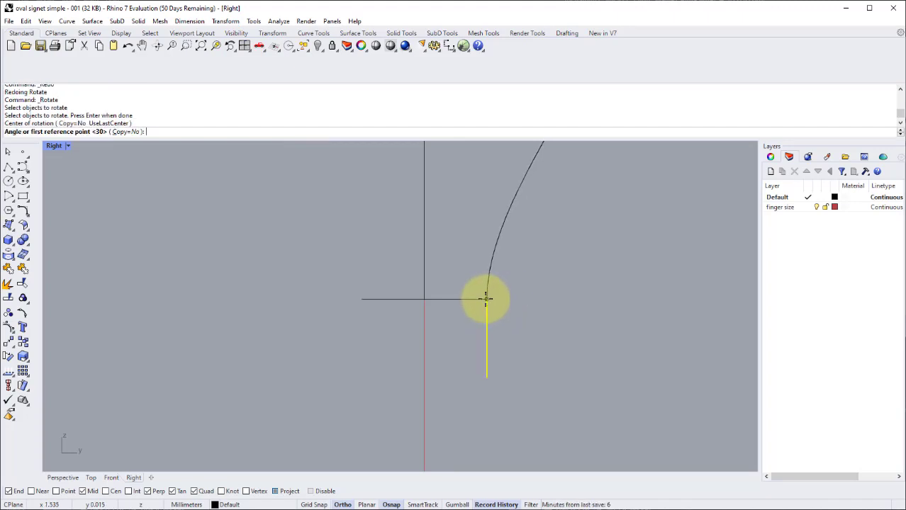
pyautogui.write('15')
pyautogui.press('Return')
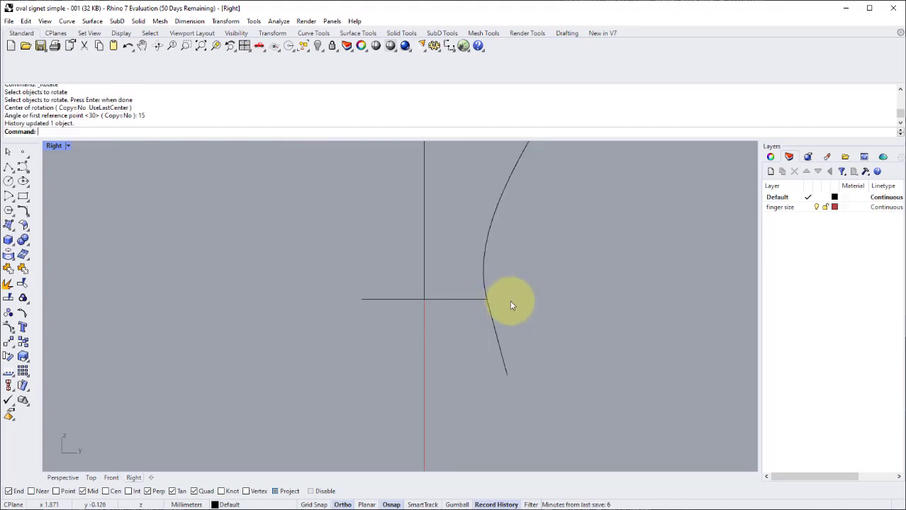
pyautogui.scroll(-5, 510, 305)
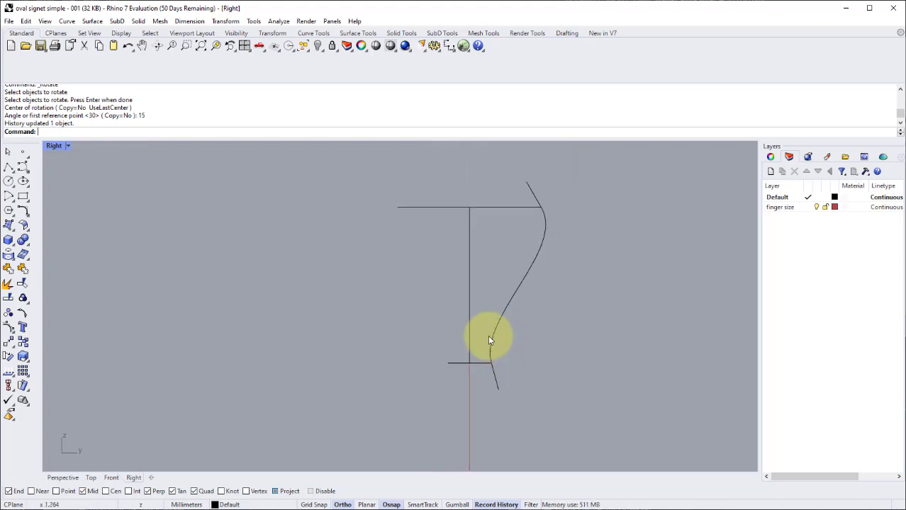
pyautogui.scroll(2, 493, 360)
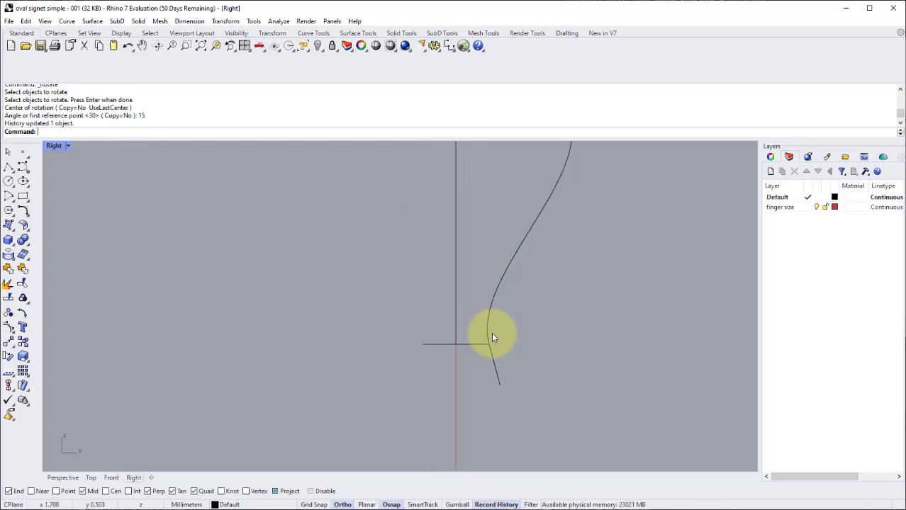
pyautogui.moveTo(491, 334)
pyautogui.mouseDown(button='right')
pyautogui.moveTo(491, 360)
pyautogui.moveTo(497, 336)
pyautogui.mouseUp(button='right')
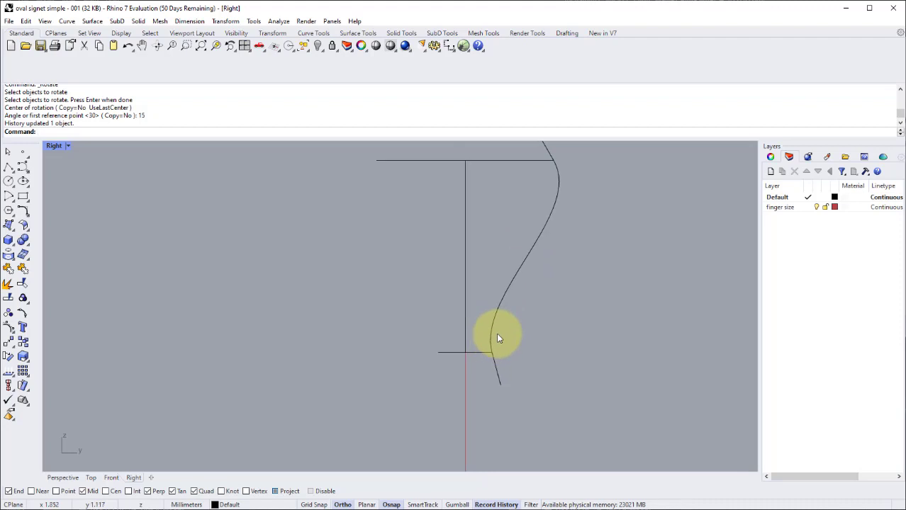
pyautogui.hotkey('ctrl', 'z')
# - Rotate the lower short vertical line -15 degrees about its upper endpoint, where it meets the blend curve
pyautogui.click(225, 21)
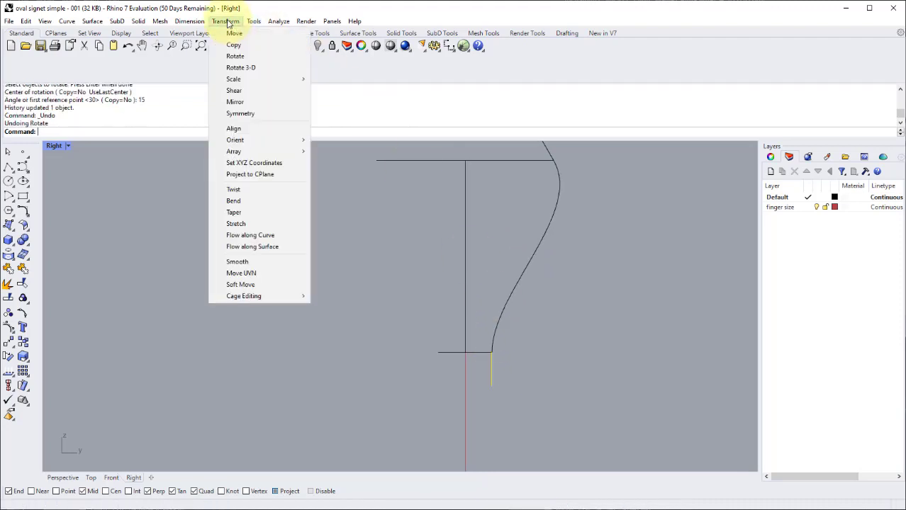
pyautogui.click(238, 56)
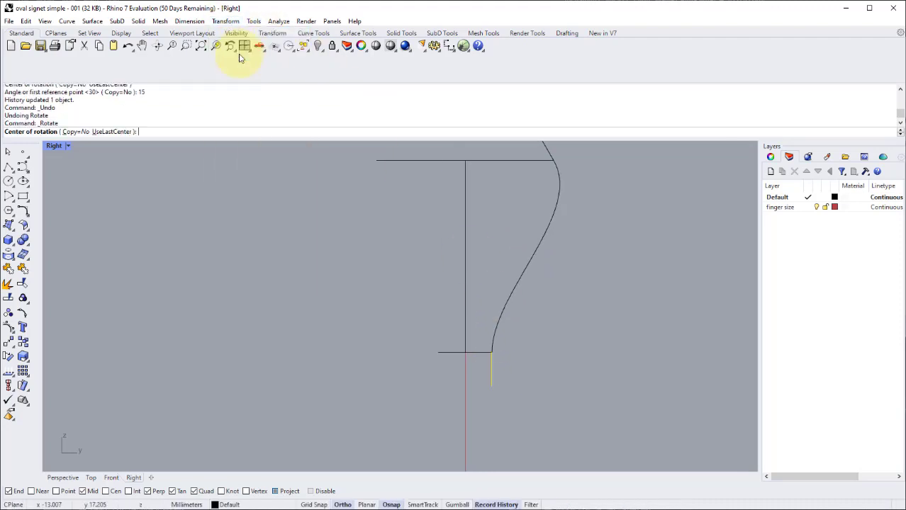
pyautogui.click(492, 352)
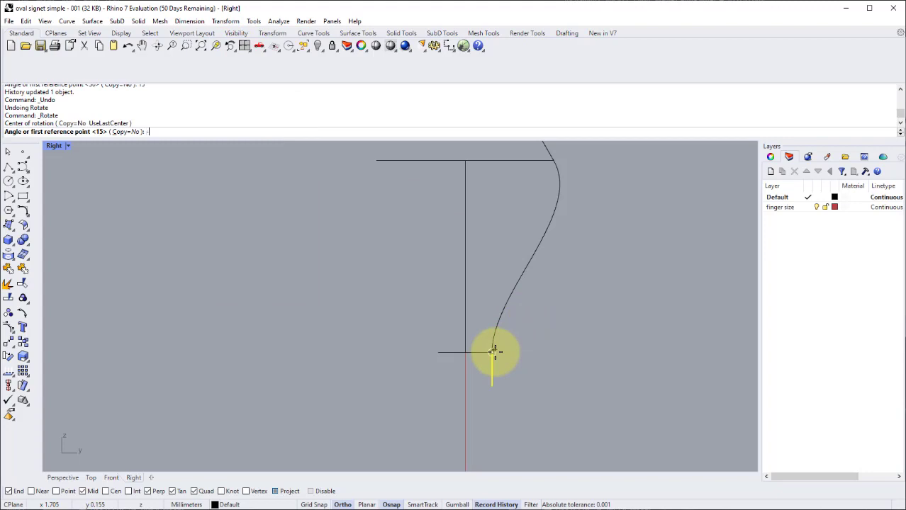
pyautogui.write('-15')
pyautogui.press('Return')
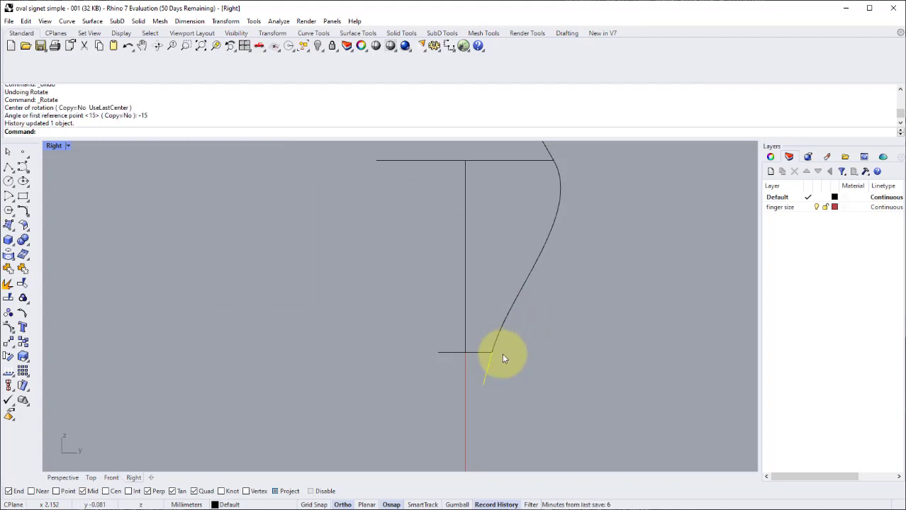
pyautogui.moveTo(519, 345); pyautogui.dragTo(572, 287, button='right')
pyautogui.moveTo(567, 195); pyautogui.dragTo(570, 205, button='right')
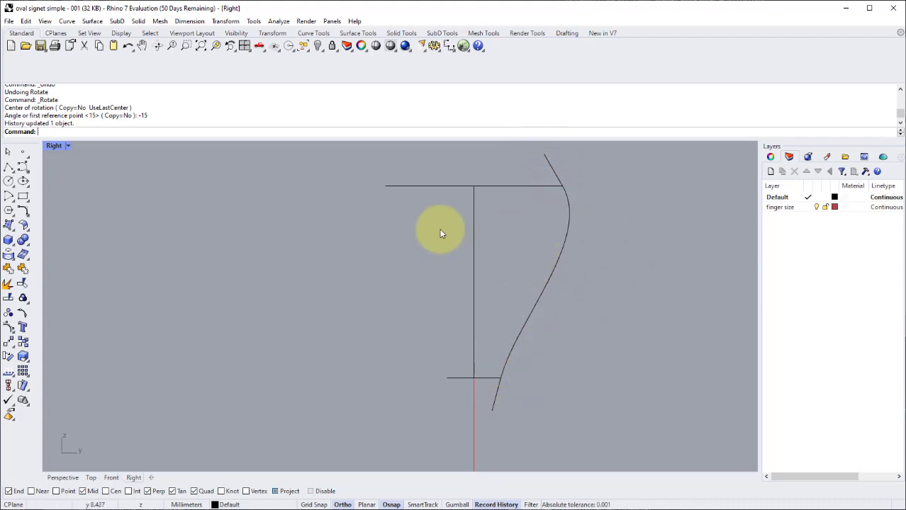
pyautogui.press('Up')
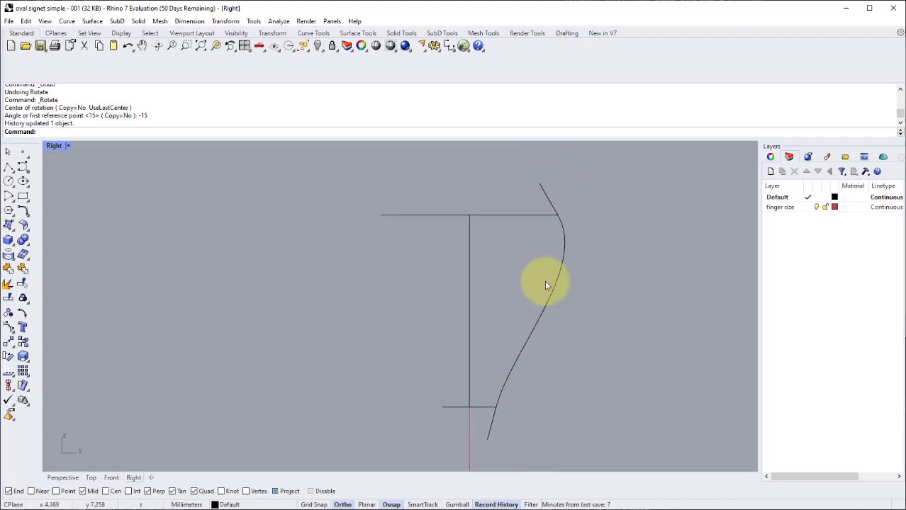
pyautogui.moveTo(514, 289); pyautogui.dragTo(542, 253, button='right')
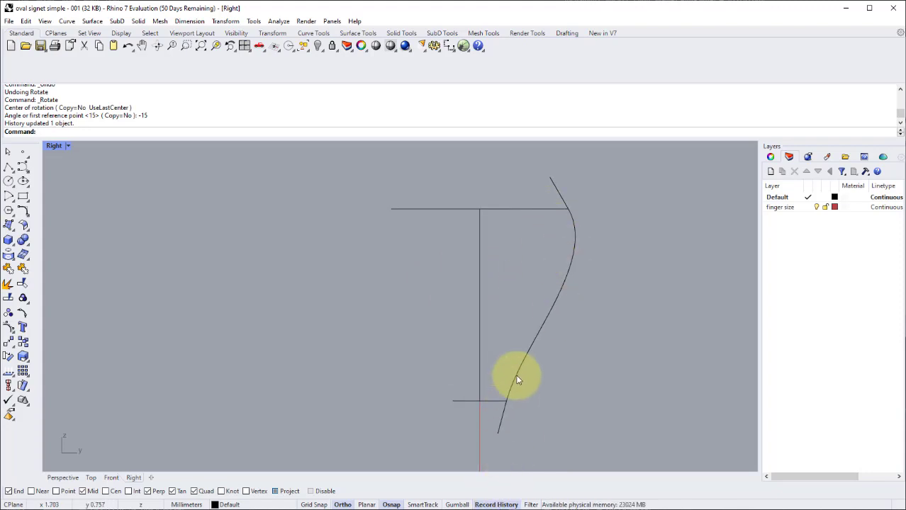
# - Replace the blend curve with a new one between the upper and lower slanted lines, using Tangency at both ends
pyautogui.click(539, 336)
pyautogui.press('Delete')
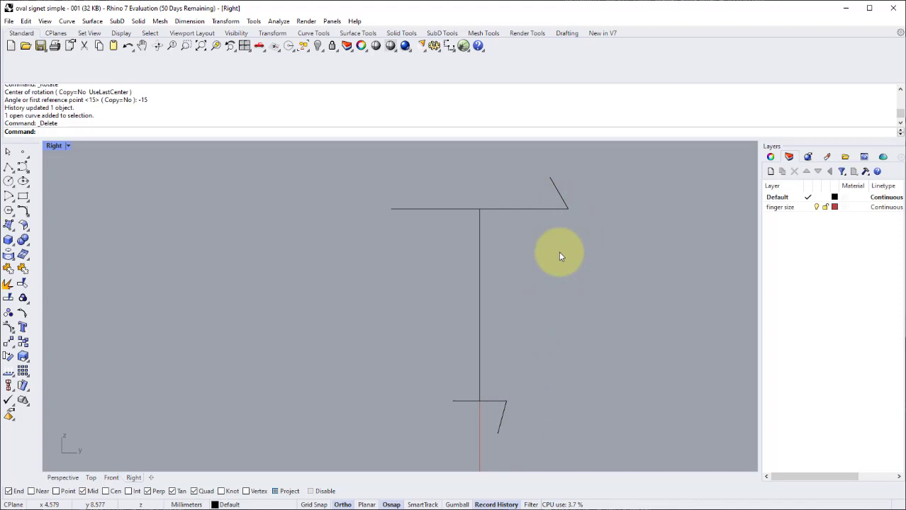
pyautogui.write('BlendCrv')
pyautogui.press('Return')
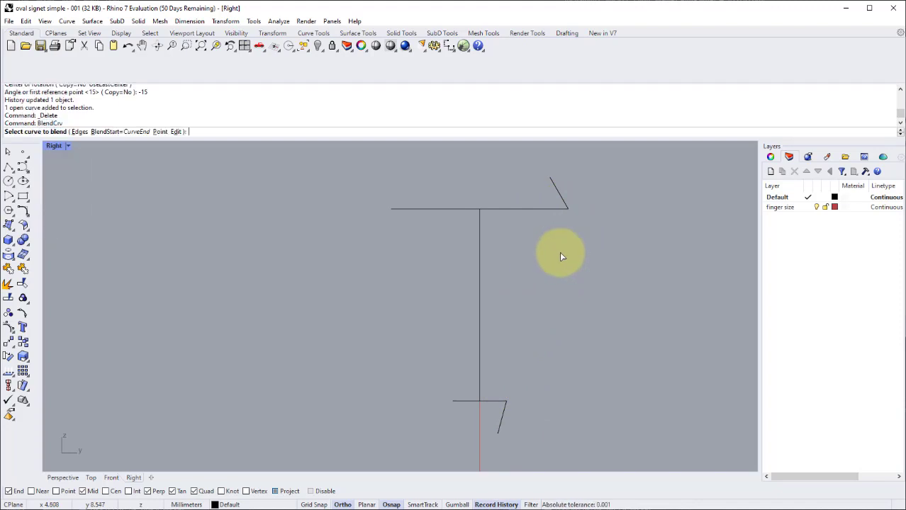
pyautogui.click(565, 206)
pyautogui.click(514, 394)
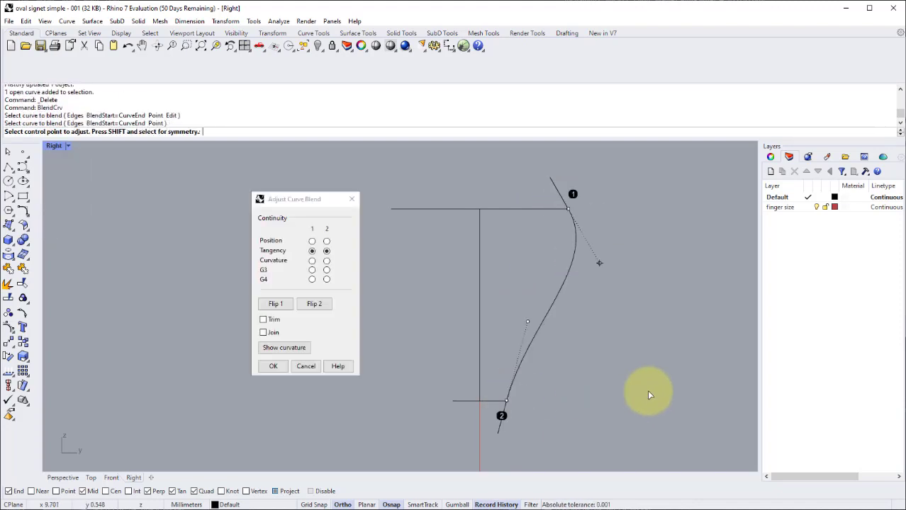
pyautogui.moveTo(589, 338); pyautogui.dragTo(599, 349, button='right')
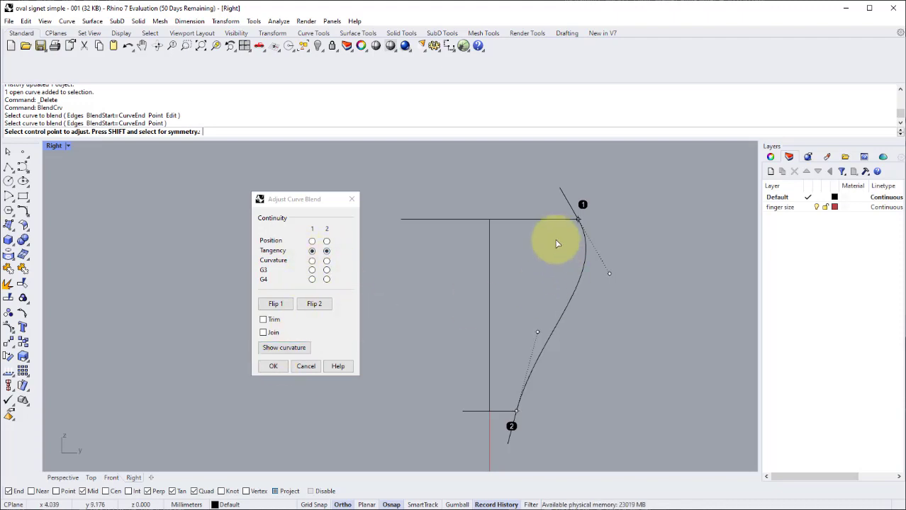
pyautogui.click(274, 368)
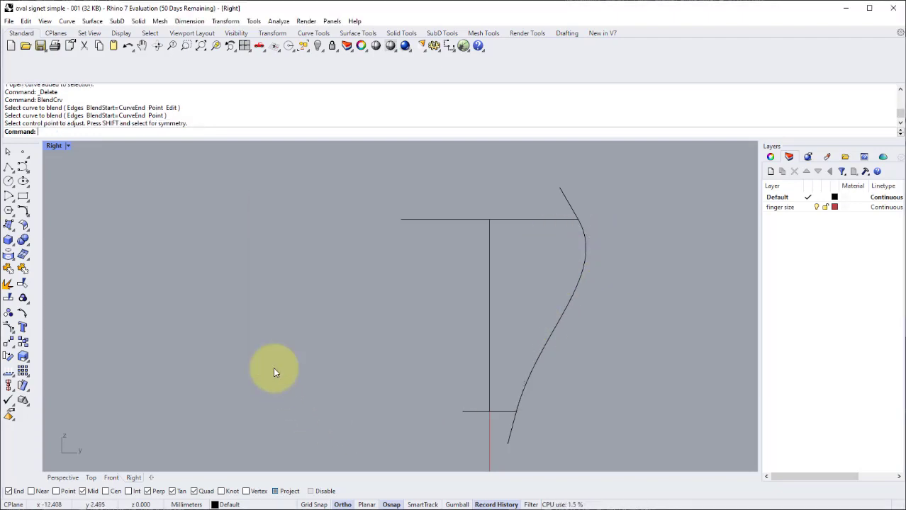
# - Delete the two short slanted guide lines at the ends of the blend curve, working in the maximized Perspective view
pyautogui.moveTo(395, 328); pyautogui.dragTo(355, 312, button='right')
pyautogui.doubleClick(54, 146)
pyautogui.doubleClick(428, 151)
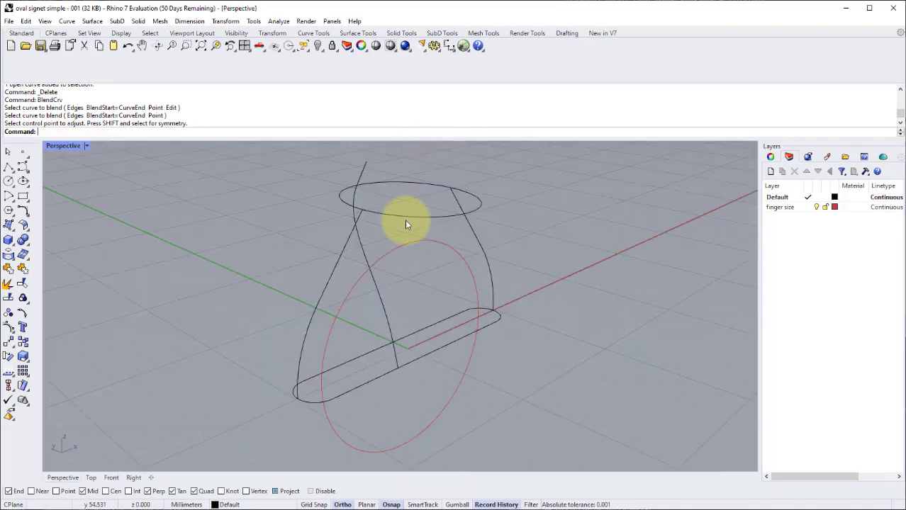
pyautogui.moveTo(405, 223); pyautogui.dragTo(462, 186, button='right')
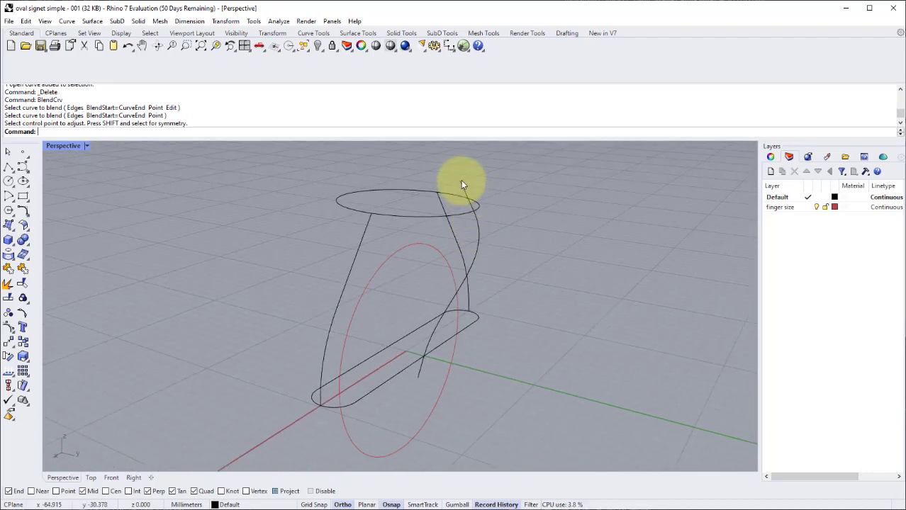
pyautogui.click(461, 184)
pyautogui.press('Delete')
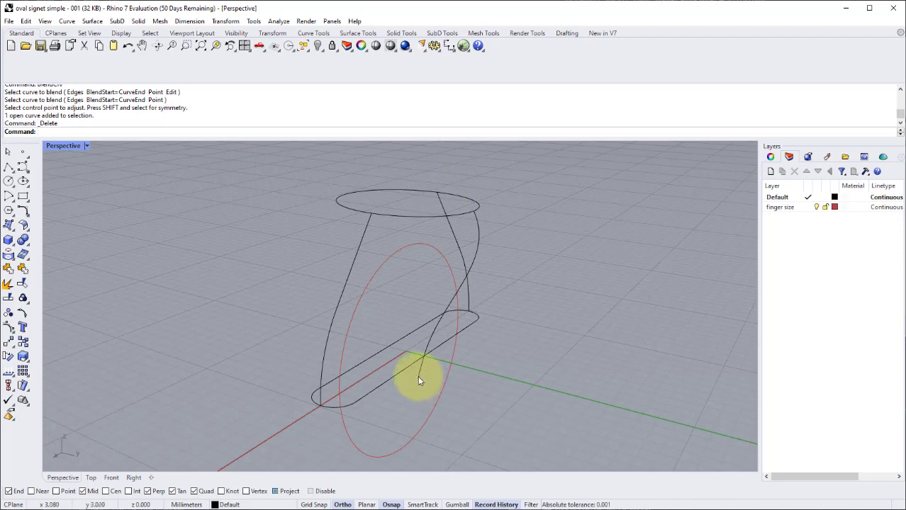
pyautogui.click(418, 381)
pyautogui.moveTo(491, 317); pyautogui.dragTo(511, 292, button='right')
pyautogui.press('Delete')
# - Mirror a copy of the side blend curve to the opposite side, with the mirror plane starting at 0 and running along the x axis
pyautogui.click(472, 274)
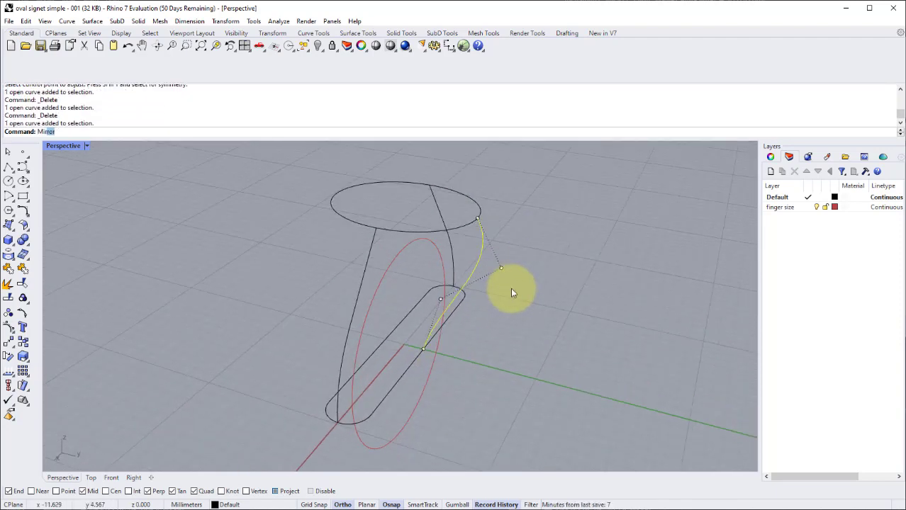
pyautogui.press('Return')
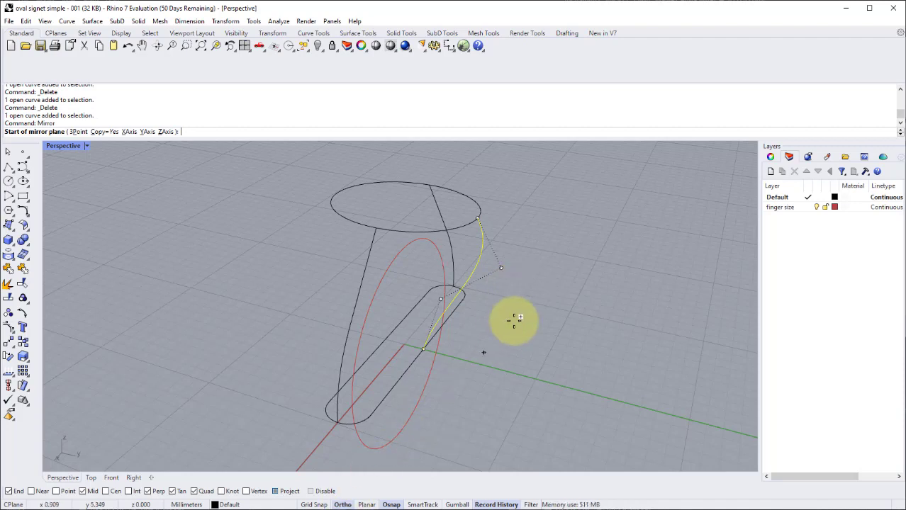
pyautogui.moveTo(491, 271); pyautogui.dragTo(537, 223, button='right')
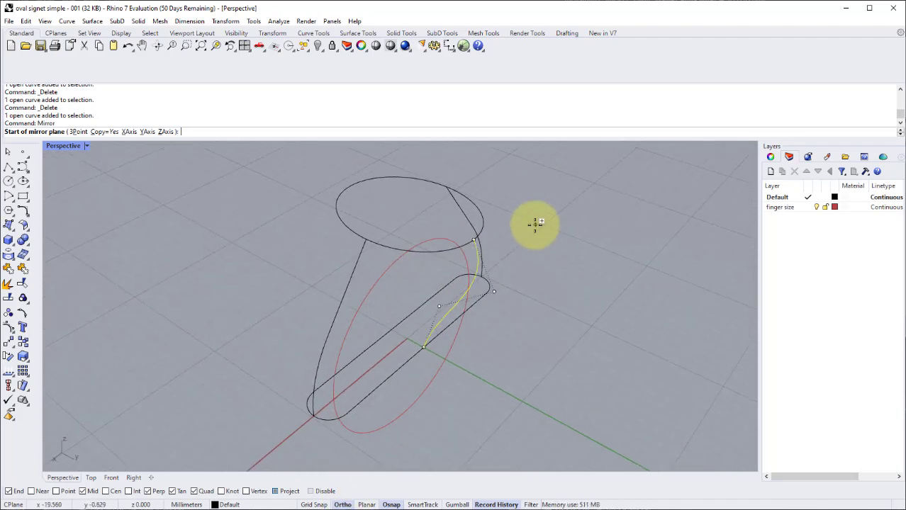
pyautogui.write('0')
pyautogui.press('Return')
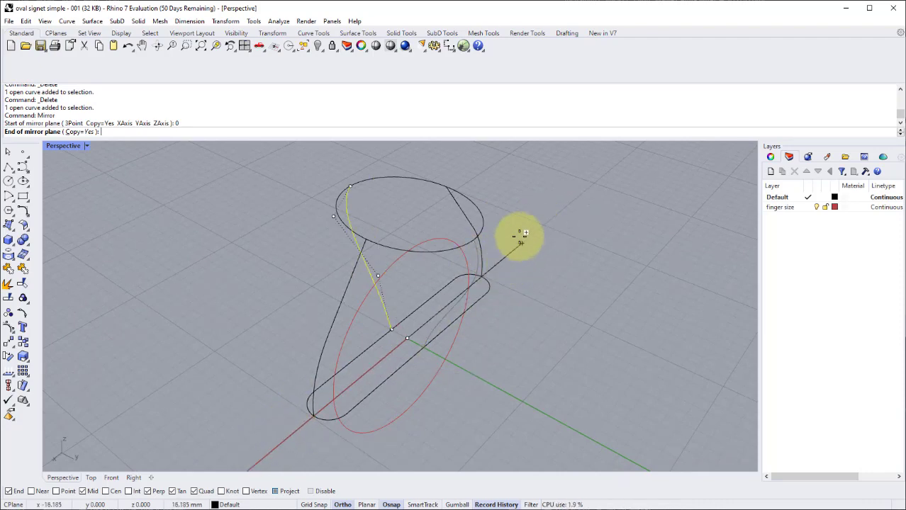
pyautogui.click(540, 250)
pyautogui.moveTo(568, 272); pyautogui.dragTo(413, 248, button='right')
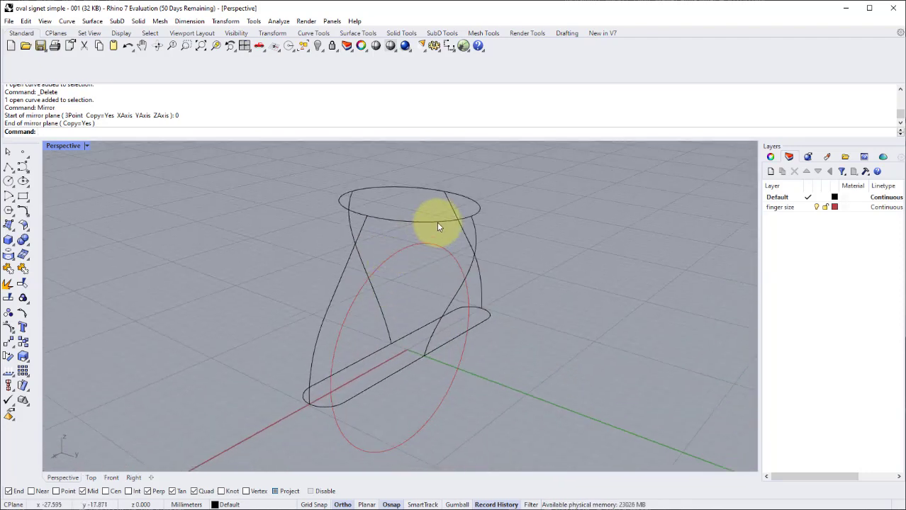
# - Examine the ring's curve framework by selecting the top oval, the base outline and the side profile curves one at a time
pyautogui.click(400, 221)
pyautogui.click(406, 349)
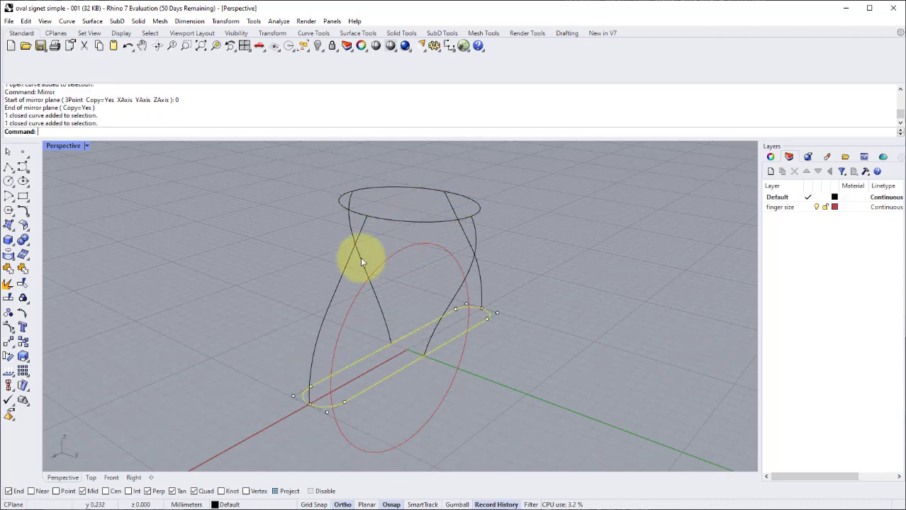
pyautogui.click(368, 262)
pyautogui.click(353, 251)
pyautogui.click(466, 257)
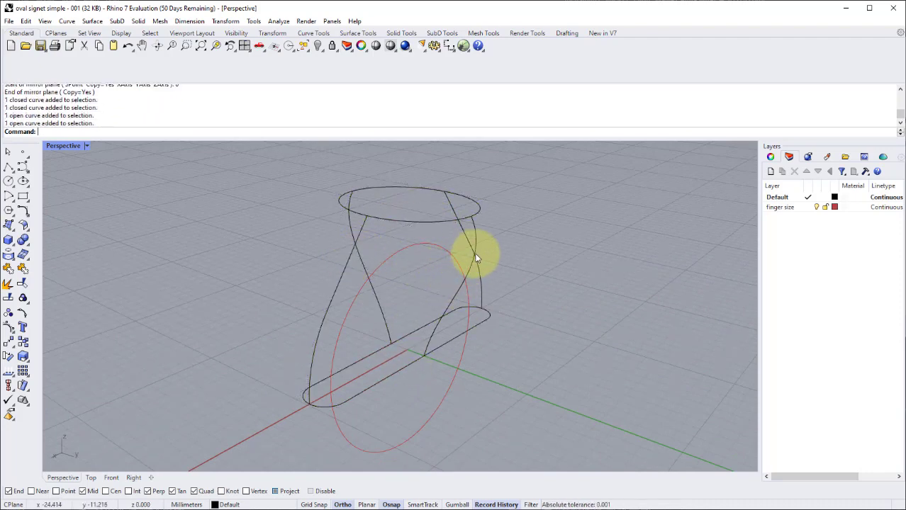
pyautogui.click(464, 236)
pyautogui.click(523, 241)
pyautogui.moveTo(507, 258)
pyautogui.mouseDown(button='right')
pyautogui.moveTo(479, 243)
pyautogui.moveTo(480, 258)
pyautogui.moveTo(519, 265)
pyautogui.moveTo(511, 273)
pyautogui.mouseUp(button='right')
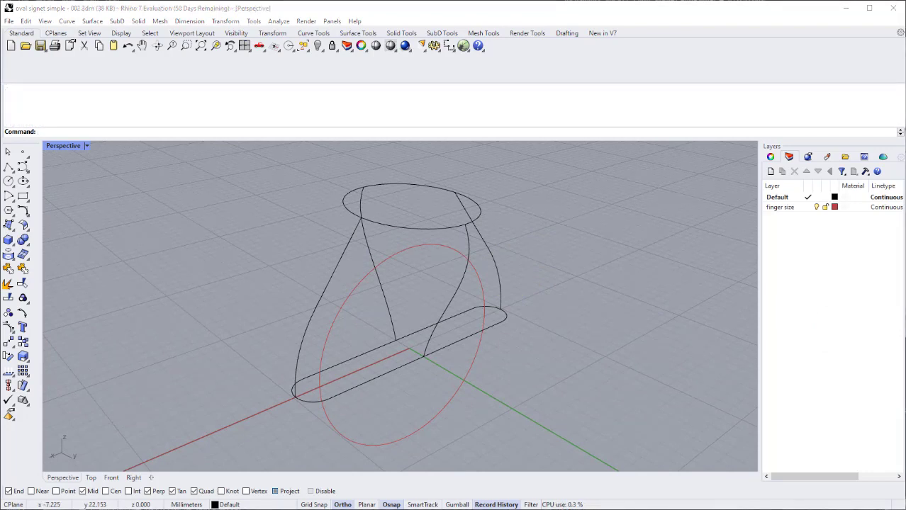
pyautogui.moveTo(470, 249)
pyautogui.mouseDown(button='right')
pyautogui.moveTo(396, 234)
pyautogui.moveTo(438, 242)
pyautogui.moveTo(414, 245)
pyautogui.moveTo(467, 239)
pyautogui.mouseUp(button='right')
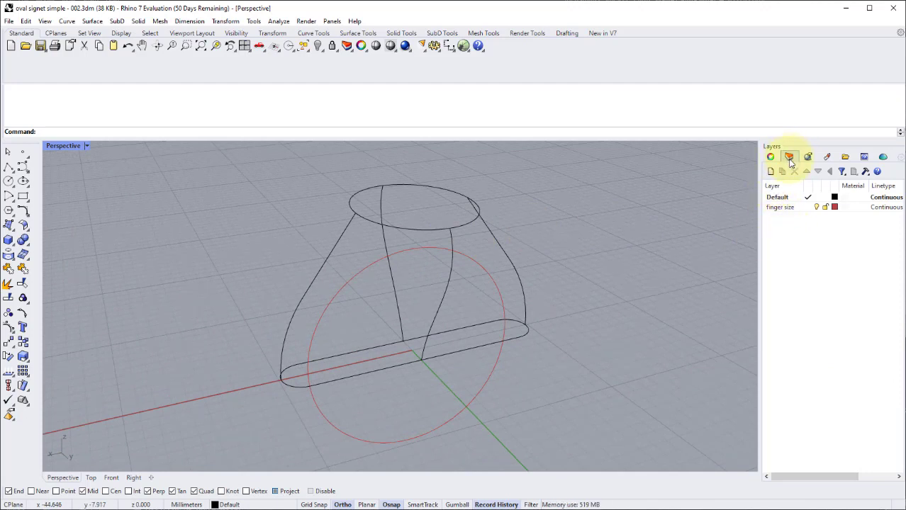
# - Create a new layer named srf1 and set its colour to SeaGreen
pyautogui.click(770, 172)
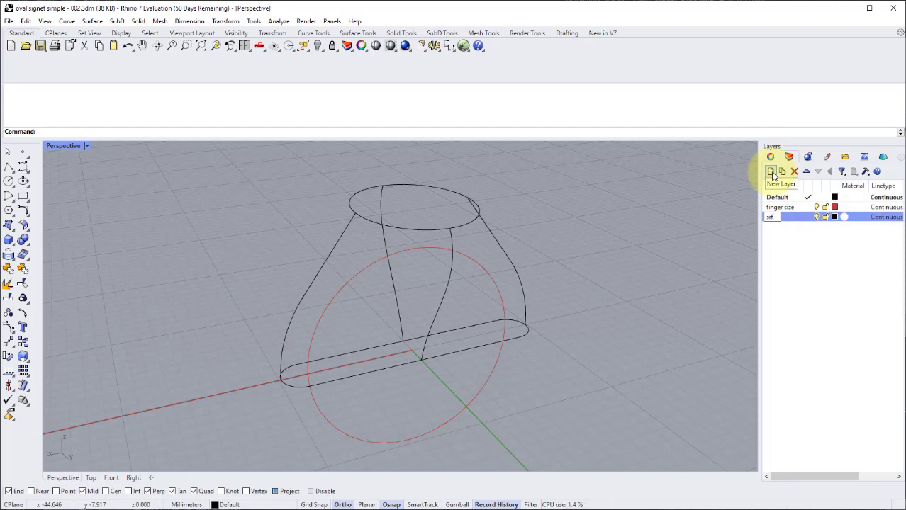
pyautogui.click(834, 217)
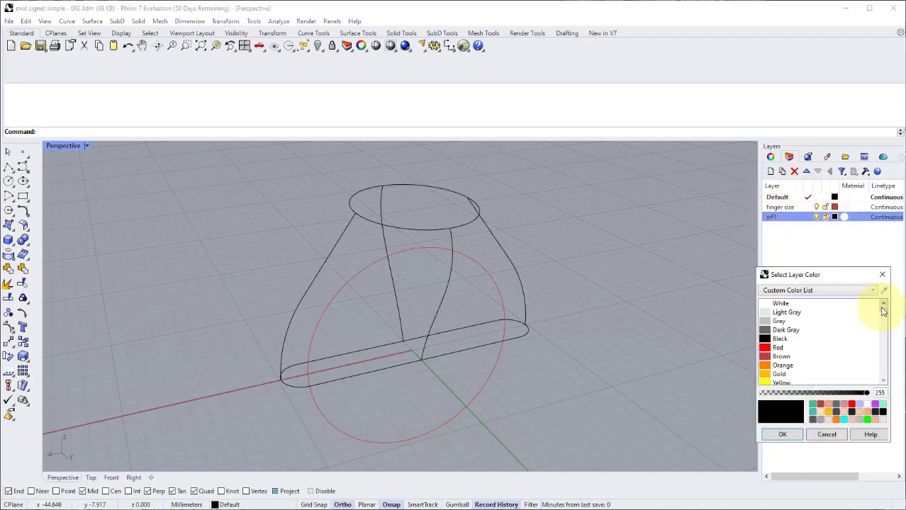
pyautogui.scroll(-2, 883, 309)
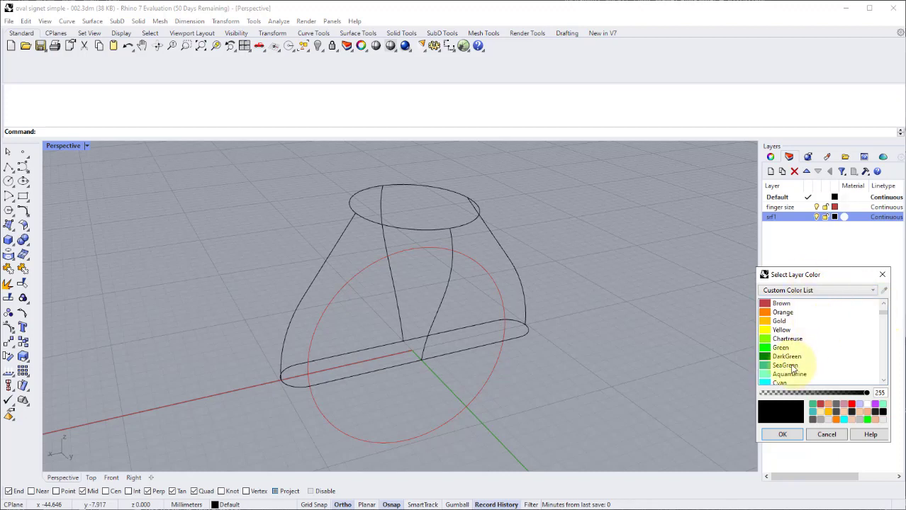
pyautogui.click(785, 365)
pyautogui.click(783, 435)
# - Make srf1 the current layer
pyautogui.moveTo(481, 283); pyautogui.dragTo(461, 236, button='right')
pyautogui.click(813, 235)
pyautogui.click(808, 217)
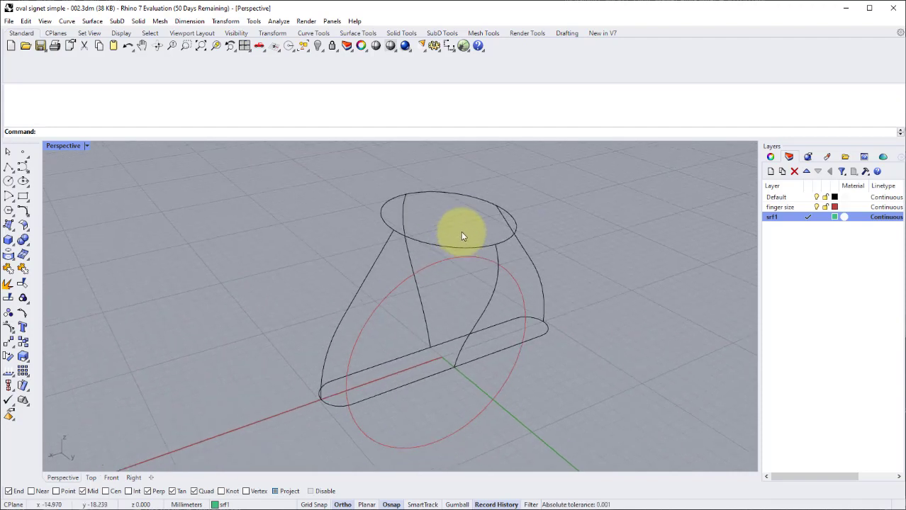
# - Review the curves that will define the network surface: the side profiles, the top oval and the base outline
pyautogui.moveTo(462, 236)
pyautogui.mouseDown(button='right')
pyautogui.moveTo(461, 217)
pyautogui.moveTo(454, 228)
pyautogui.moveTo(446, 216)
pyautogui.moveTo(441, 228)
pyautogui.moveTo(457, 225)
pyautogui.mouseUp(button='right')
pyautogui.click(385, 246)
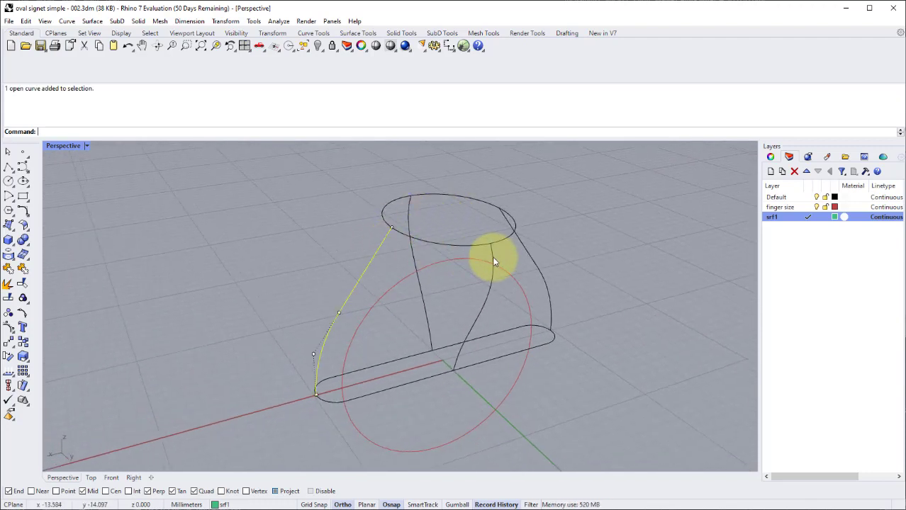
pyautogui.click(509, 250)
pyautogui.click(517, 251)
pyautogui.click(415, 382)
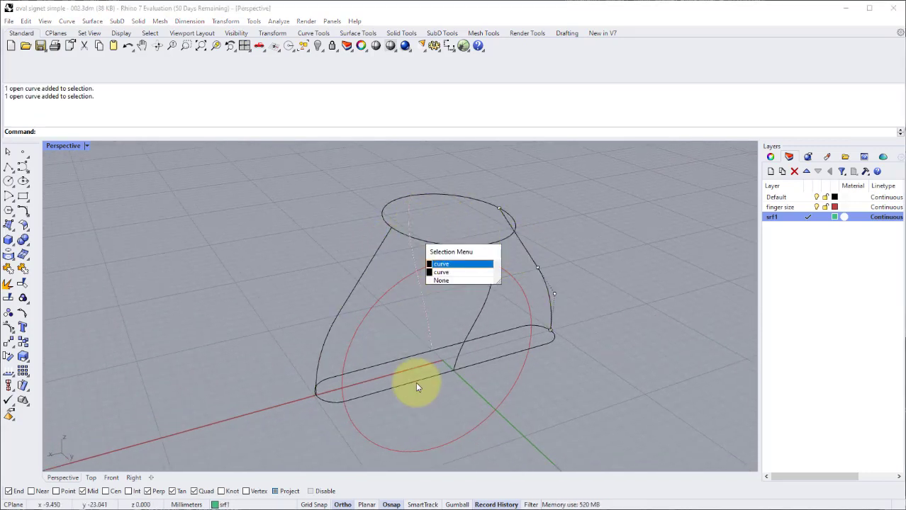
pyautogui.click(441, 368)
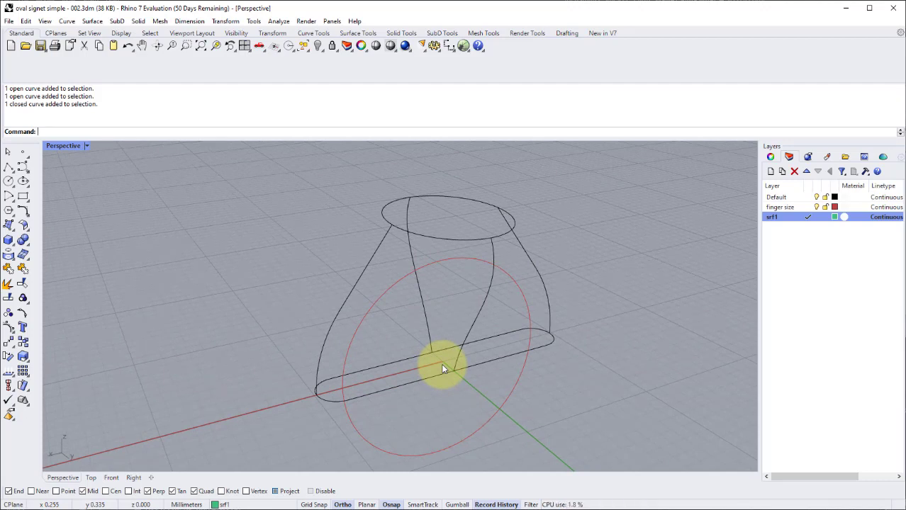
pyautogui.moveTo(442, 369); pyautogui.dragTo(437, 333, button='right')
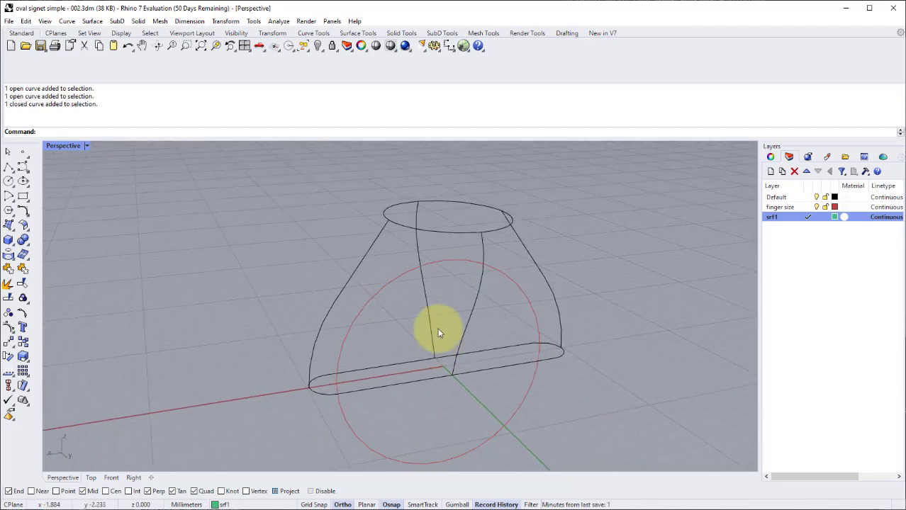
pyautogui.click(381, 236)
pyautogui.click(414, 210)
pyautogui.click(520, 238)
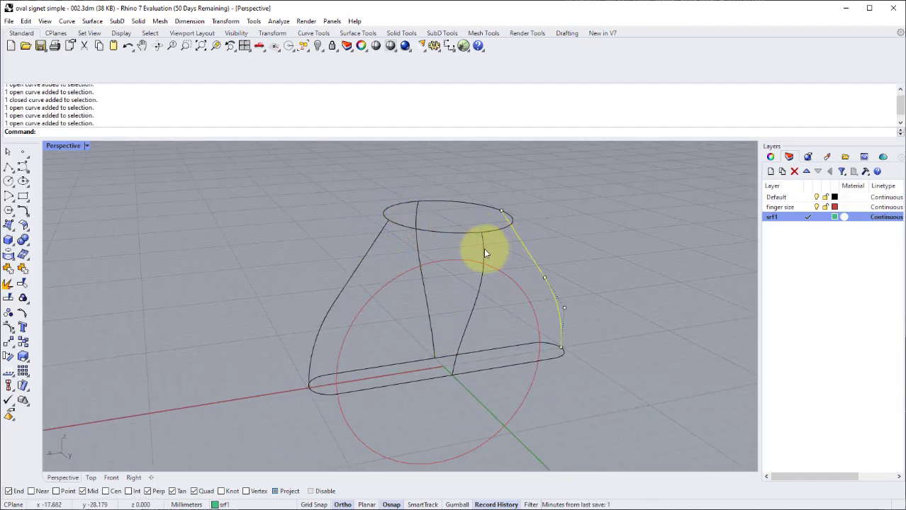
pyautogui.moveTo(485, 253); pyautogui.dragTo(547, 247, button='right')
pyautogui.click(501, 226)
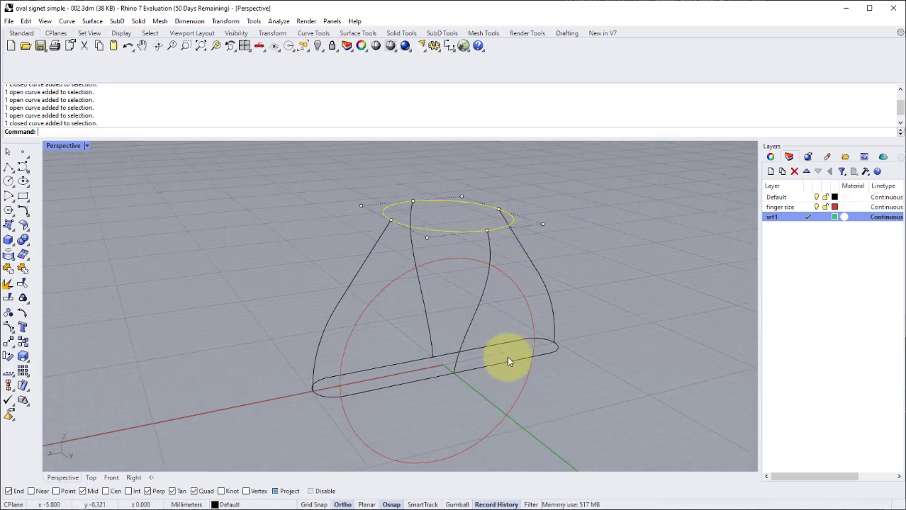
pyautogui.click(506, 356)
pyautogui.click(498, 229)
pyautogui.press('F10')
pyautogui.moveTo(521, 264); pyautogui.dragTo(494, 250, button='right')
pyautogui.moveTo(489, 266); pyautogui.dragTo(458, 263, button='right')
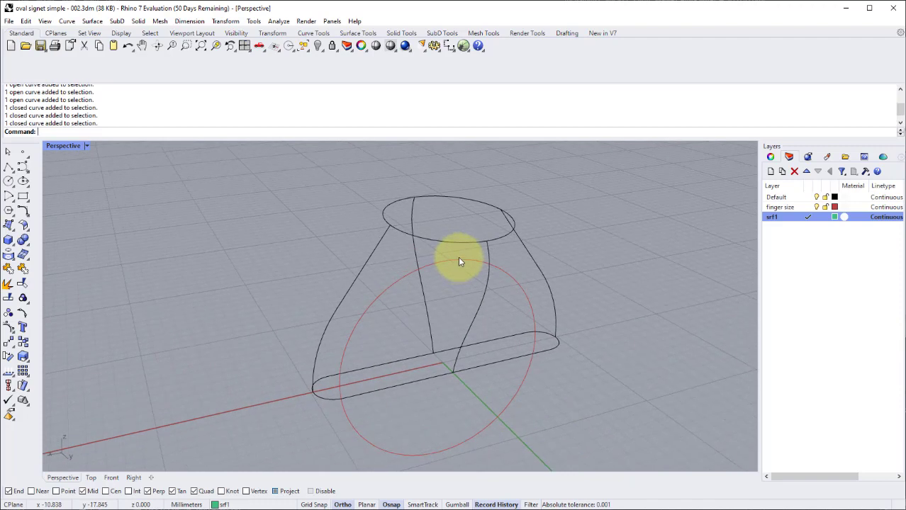
pyautogui.click(95, 22)
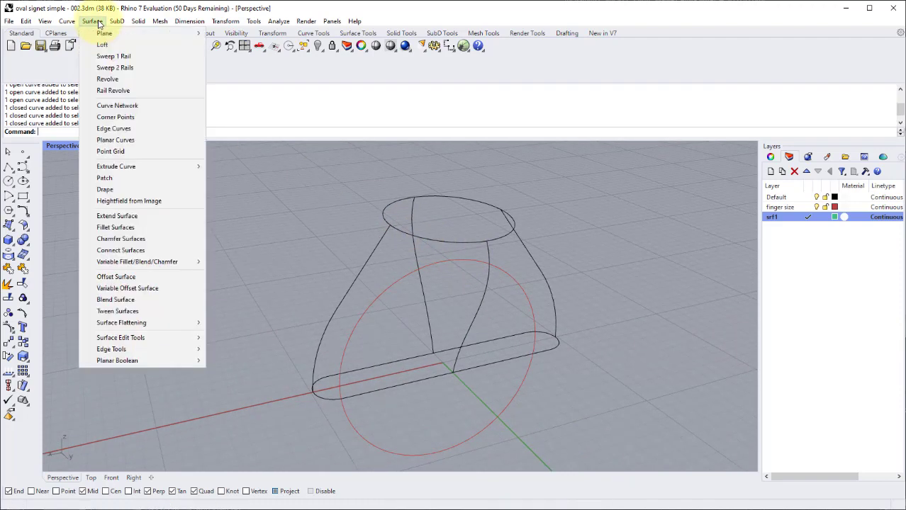
pyautogui.click(118, 106)
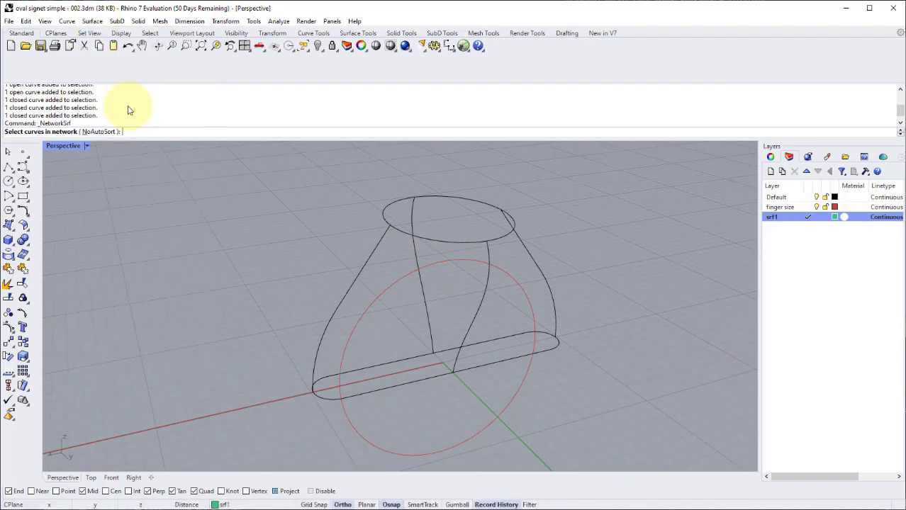
pyautogui.press('Escape')
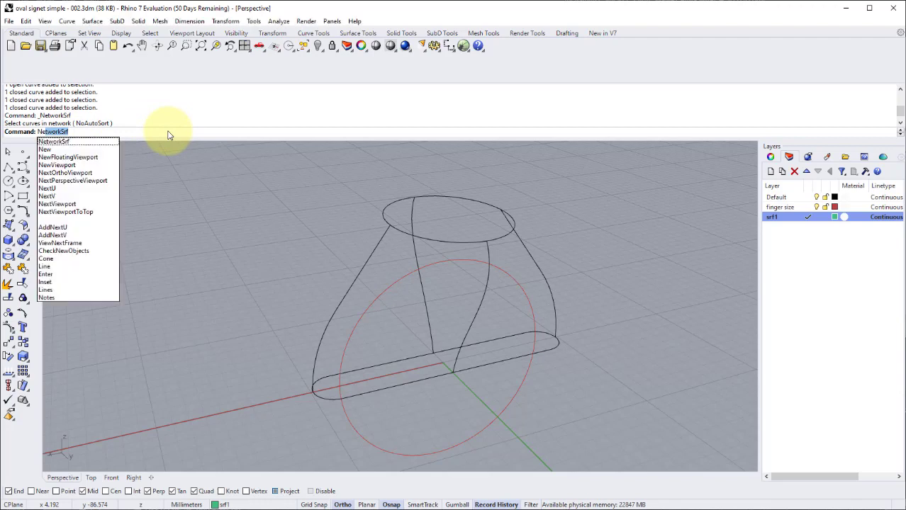
# - Preview a NetworkSrf surface from the four side profile curves, the top oval and the base outline
pyautogui.click(82, 141)
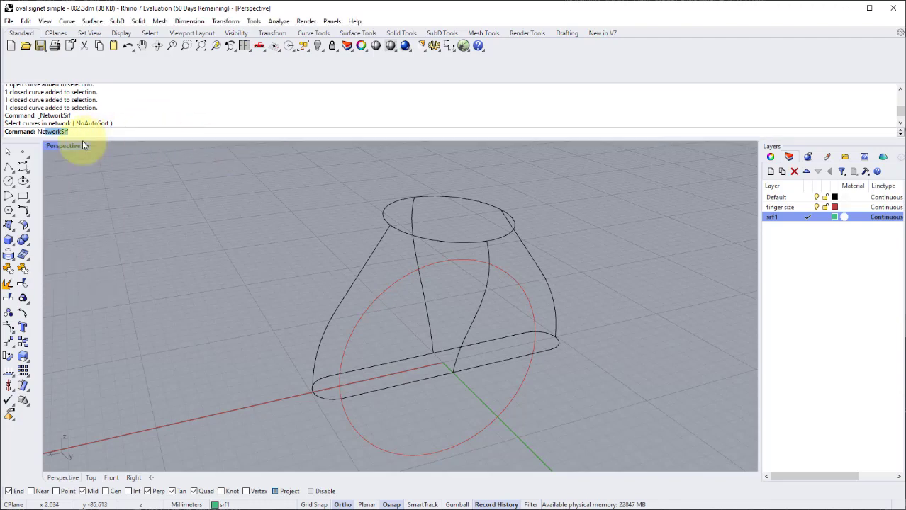
pyautogui.moveTo(264, 206); pyautogui.dragTo(296, 212, button='right')
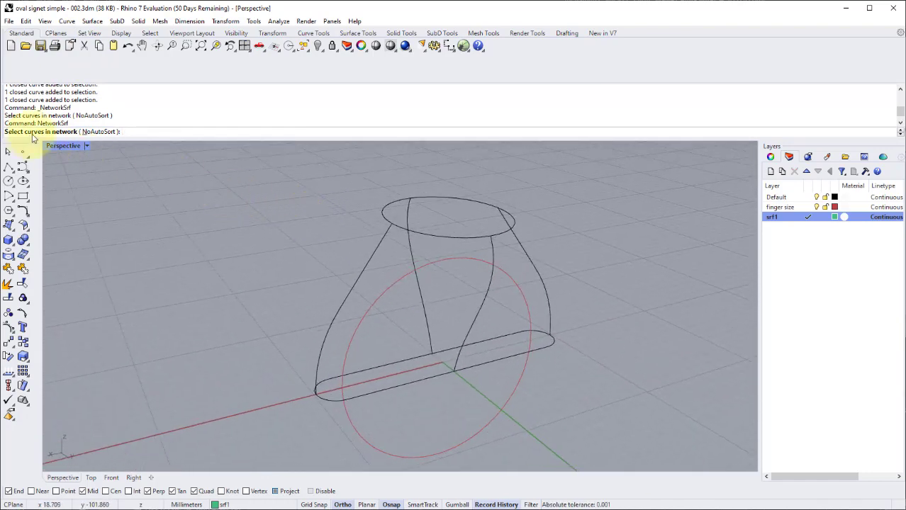
pyautogui.moveTo(404, 232)
pyautogui.mouseDown(button='right')
pyautogui.moveTo(401, 240)
pyautogui.moveTo(409, 234)
pyautogui.mouseUp(button='right')
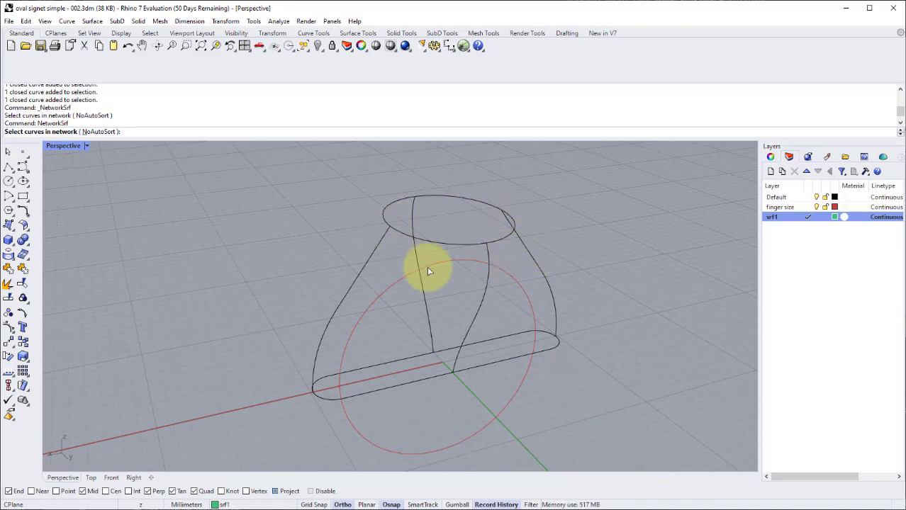
pyautogui.click(385, 234)
pyautogui.click(413, 220)
pyautogui.click(525, 253)
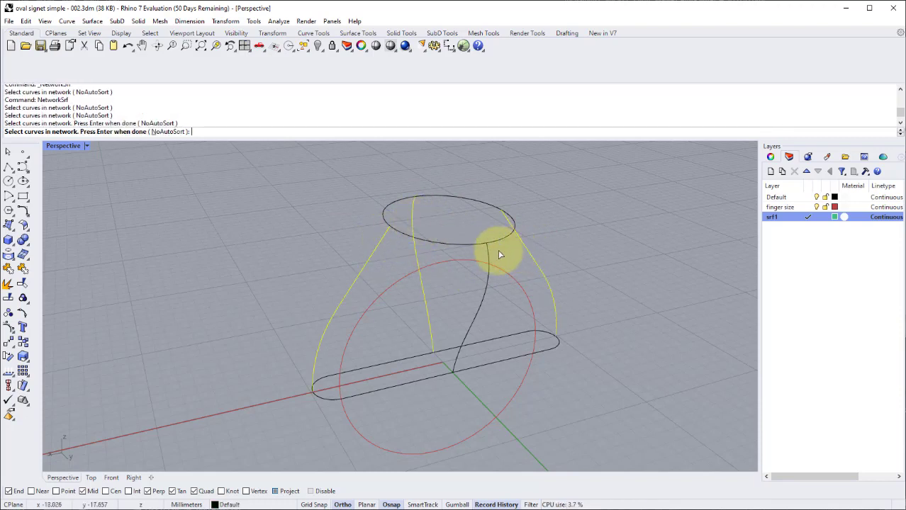
pyautogui.click(488, 258)
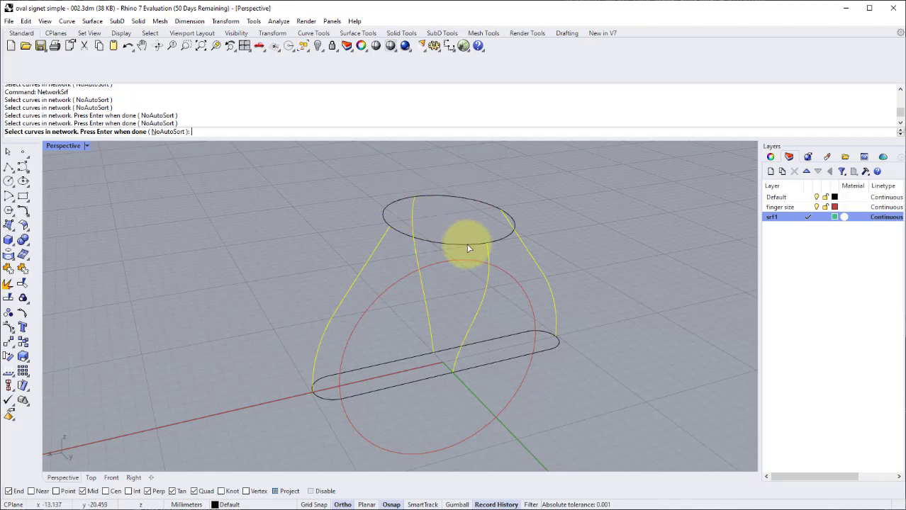
pyautogui.click(468, 245)
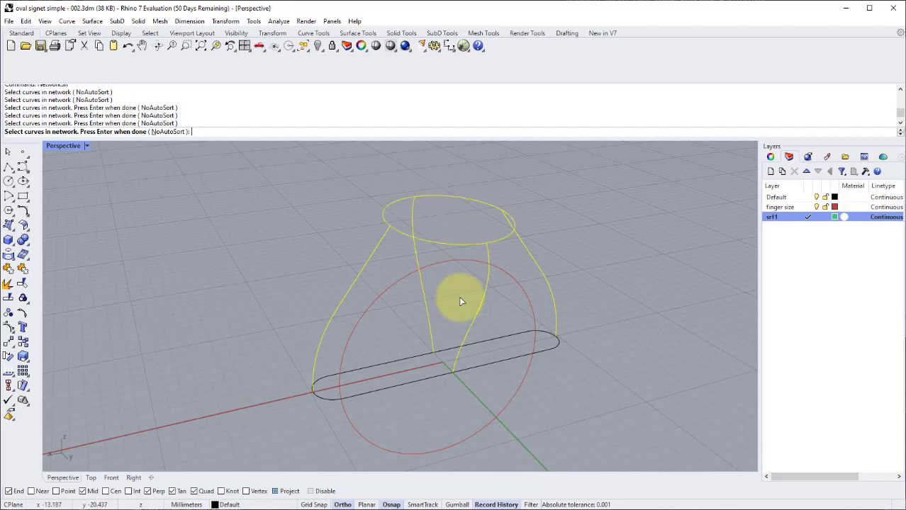
pyautogui.click(440, 374)
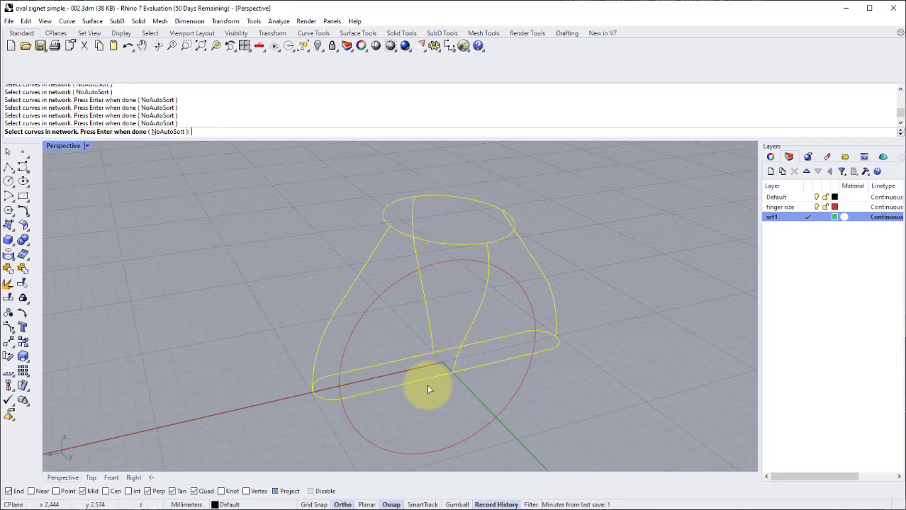
pyautogui.moveTo(427, 384); pyautogui.dragTo(424, 333, button='right')
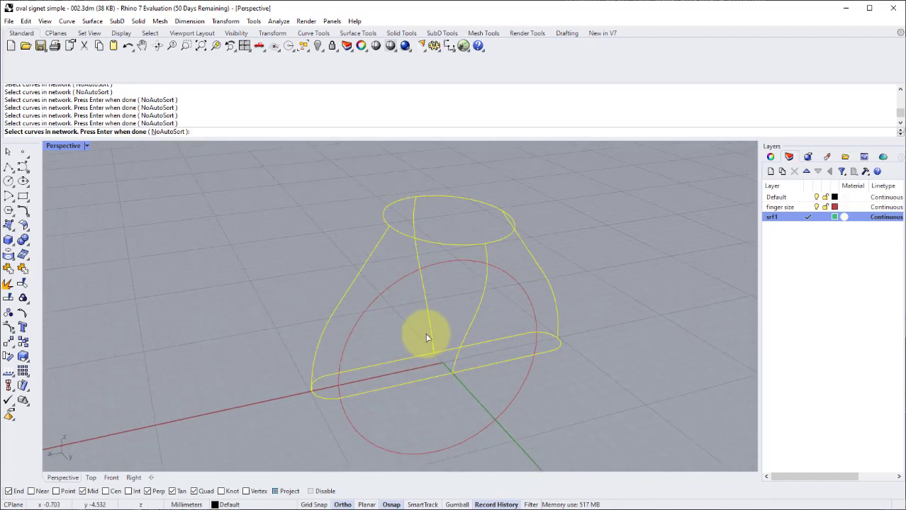
pyautogui.rightClick(425, 333)
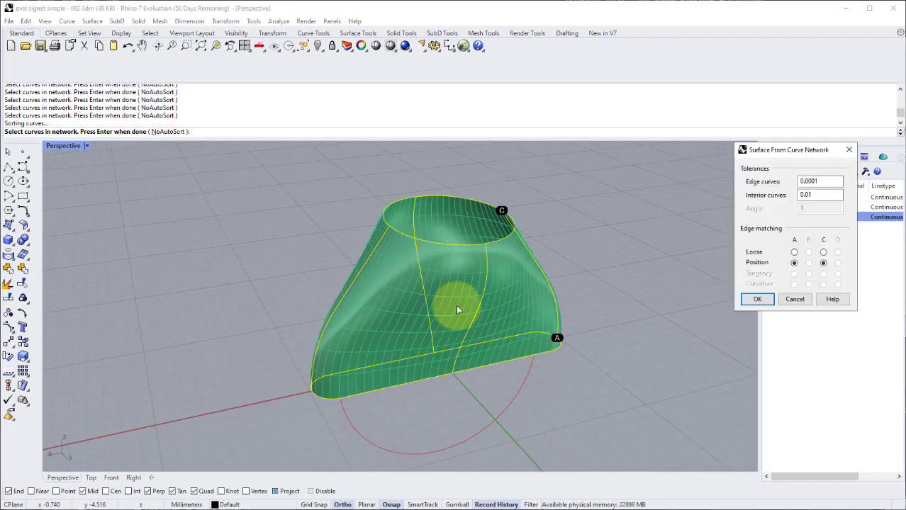
# - Set the edge curves tolerance of the network surface to 0.001, keeping the options clear of the model
pyautogui.moveTo(764, 152); pyautogui.dragTo(607, 178)
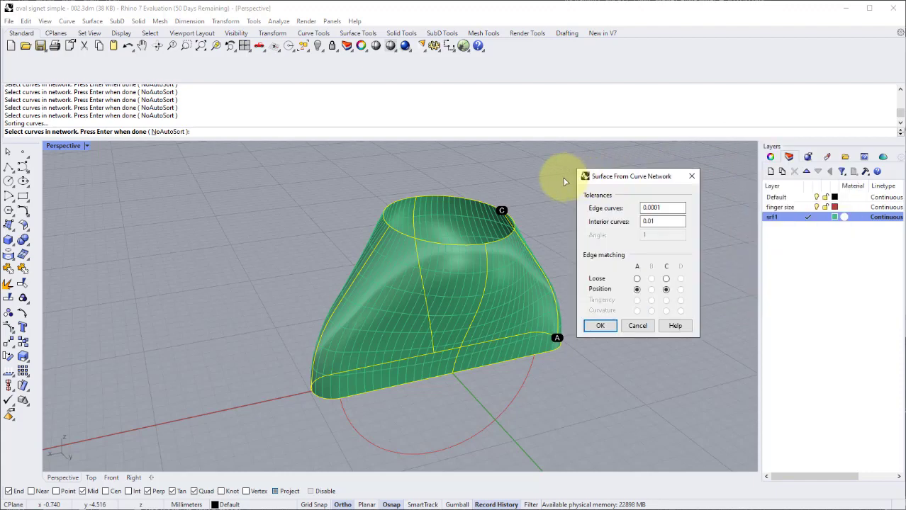
pyautogui.moveTo(525, 199); pyautogui.dragTo(585, 176, button='right')
pyautogui.moveTo(619, 180); pyautogui.dragTo(634, 203)
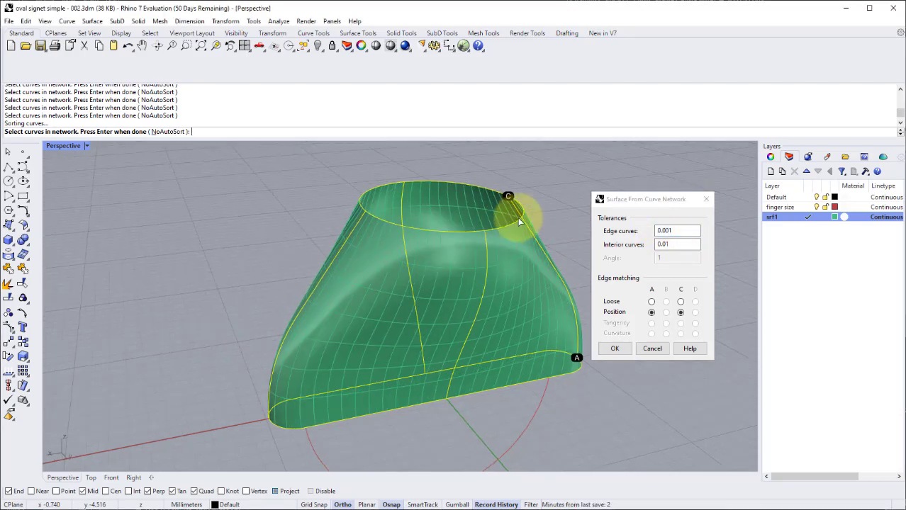
# - Examine how the previewed network surface follows the top oval, the base outline and the interior profile curves
pyautogui.scroll(6, 469, 208)
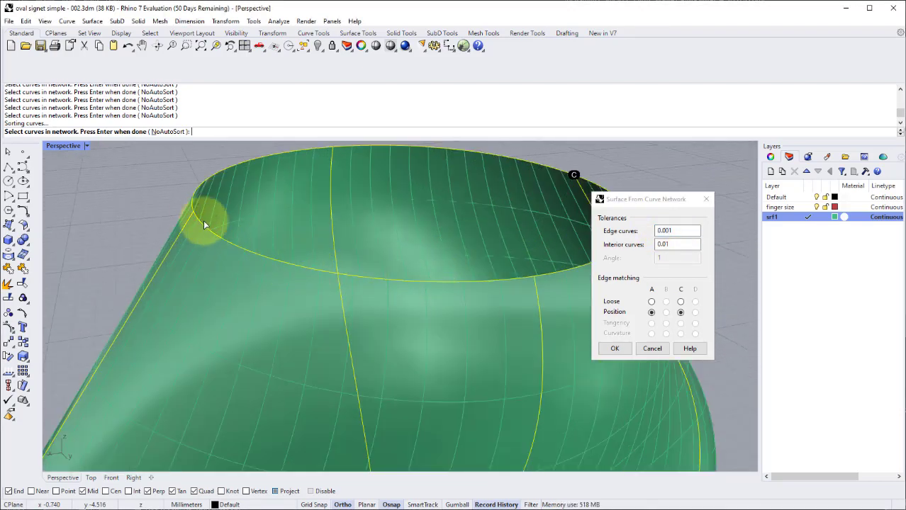
pyautogui.scroll(-6, 532, 344)
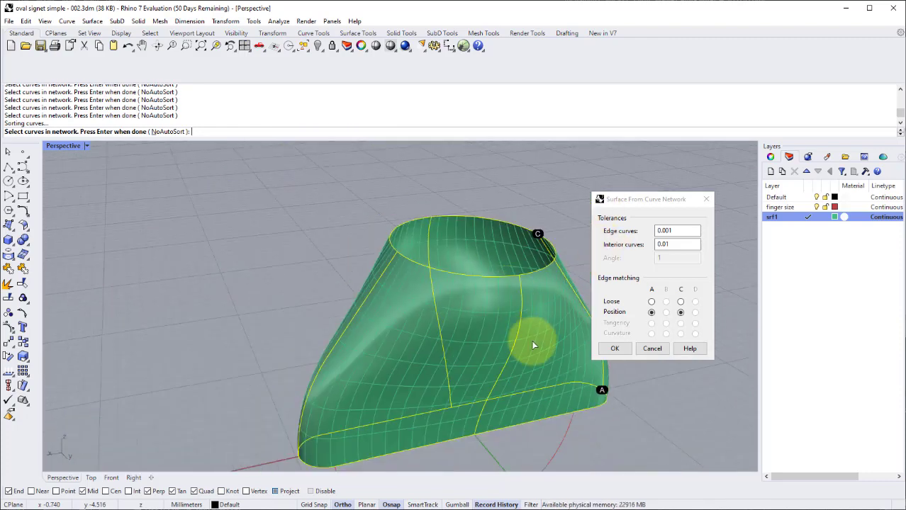
pyautogui.scroll(6, 462, 343)
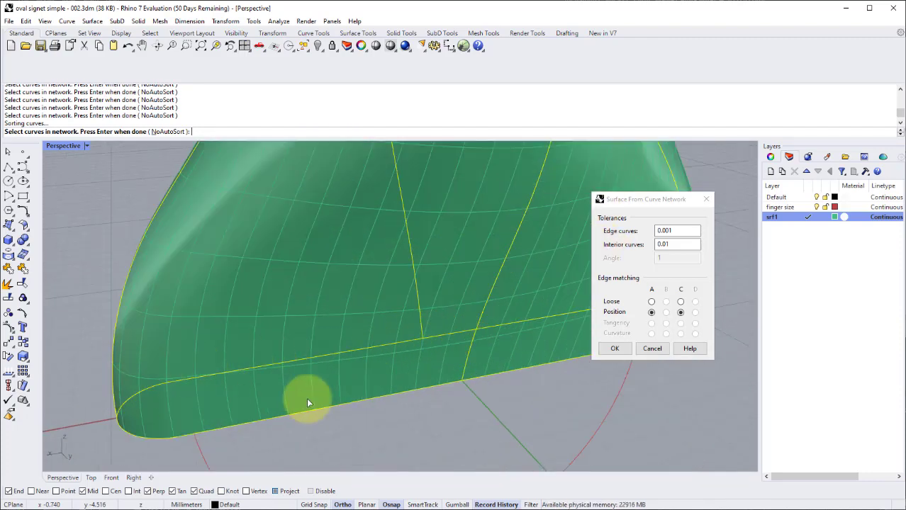
pyautogui.moveTo(308, 402); pyautogui.dragTo(350, 328, button='right')
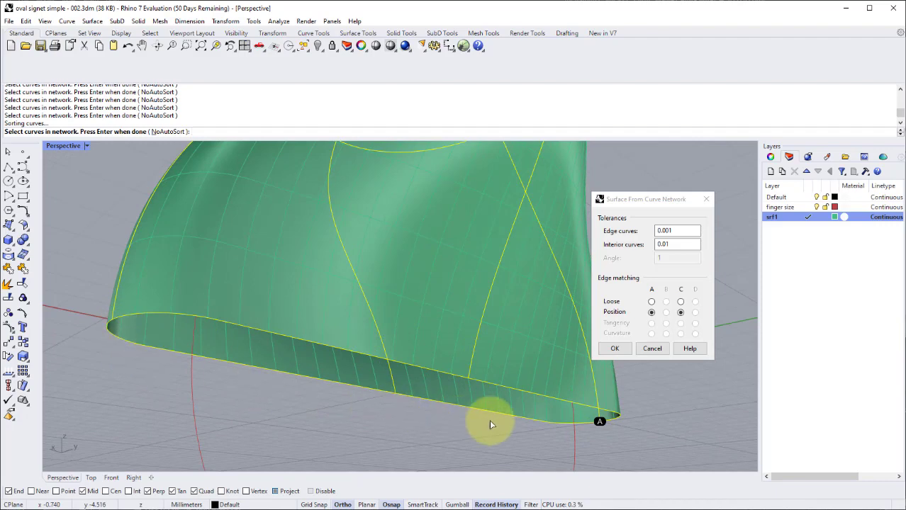
pyautogui.scroll(-5, 369, 337)
pyautogui.moveTo(338, 317); pyautogui.dragTo(423, 306, button='right')
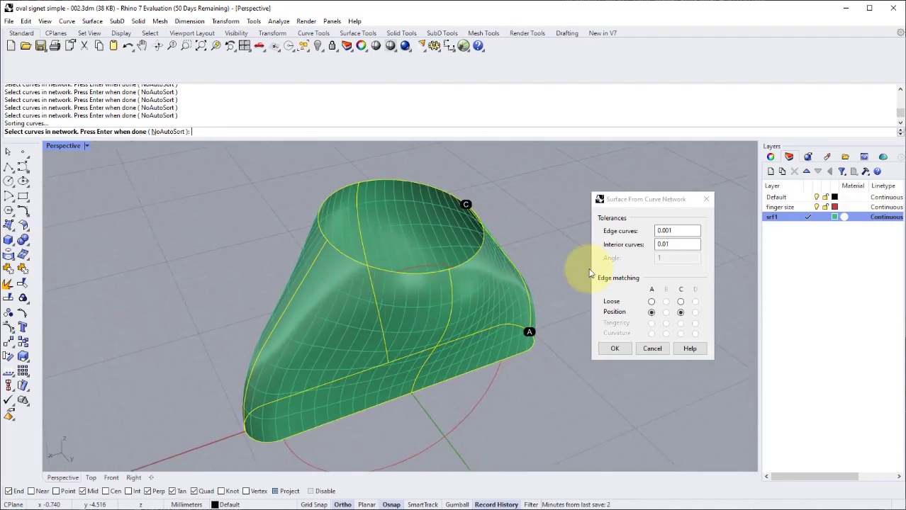
pyautogui.click(666, 245)
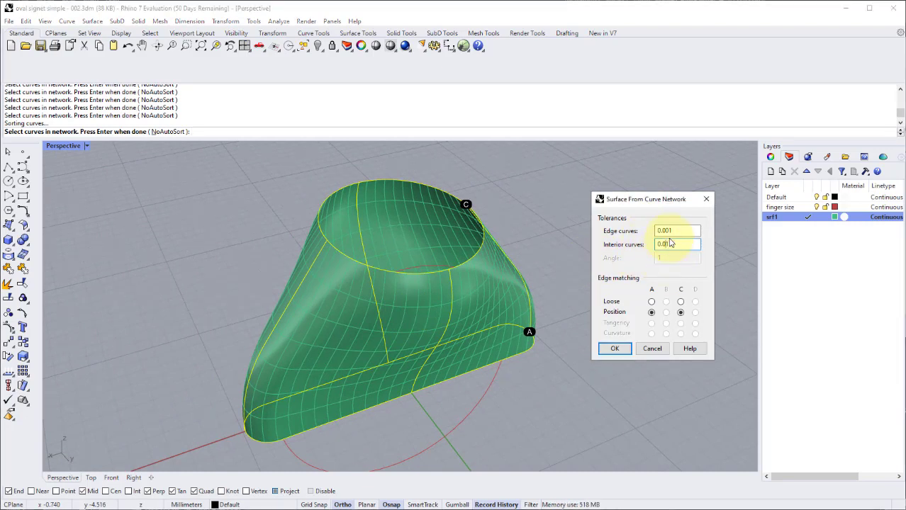
pyautogui.click(666, 230)
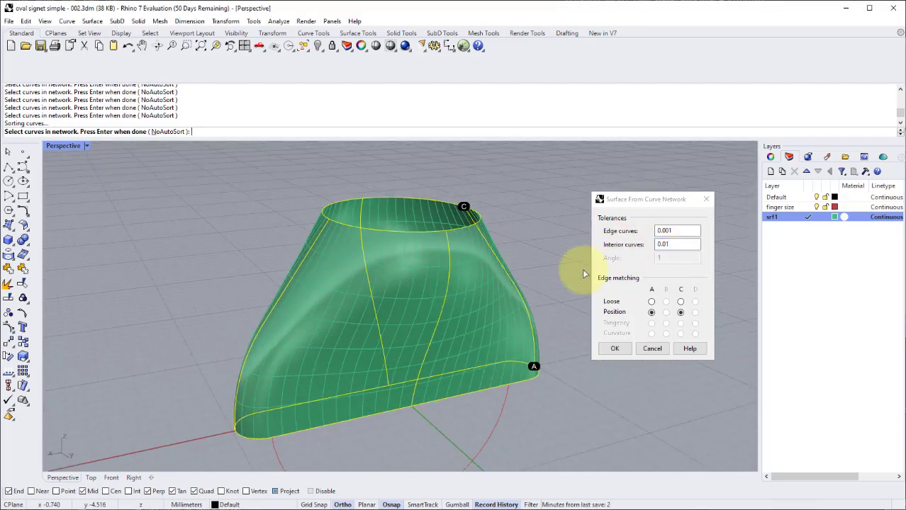
pyautogui.scroll(5, 441, 266)
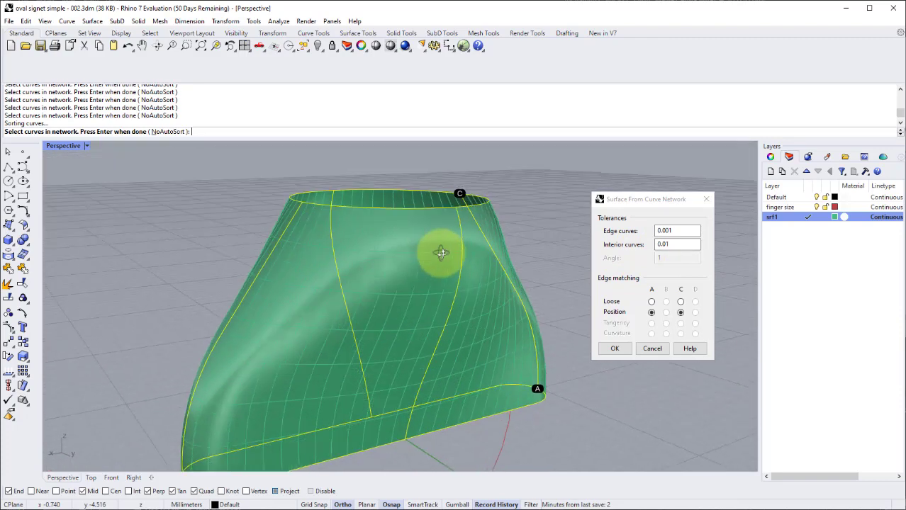
pyautogui.moveTo(442, 260)
pyautogui.mouseDown(button='right')
pyautogui.moveTo(447, 251)
pyautogui.moveTo(446, 260)
pyautogui.mouseUp(button='right')
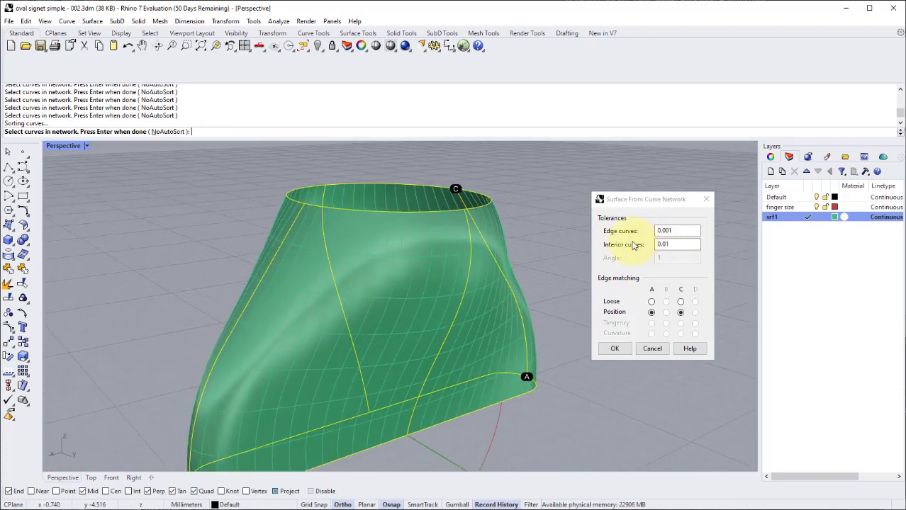
pyautogui.moveTo(476, 252); pyautogui.dragTo(491, 251, button='right')
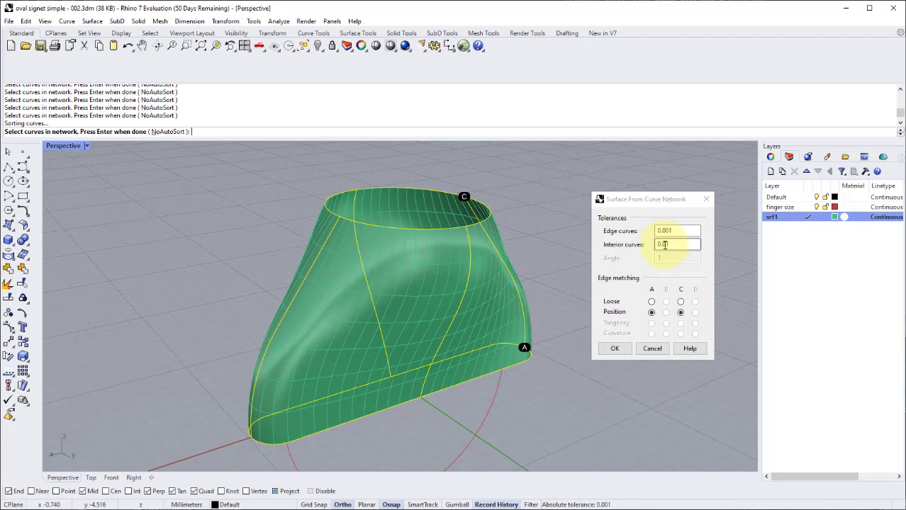
# - Create the network surface with an edge curve tolerance of 0.001 and an interior curve tolerance of 0.01
pyautogui.click(666, 243)
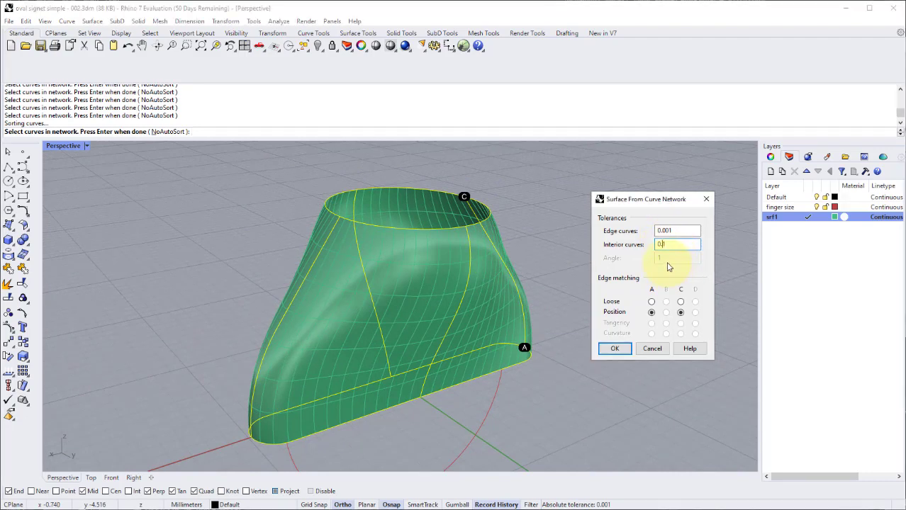
pyautogui.moveTo(521, 268)
pyautogui.mouseDown(button='right')
pyautogui.moveTo(459, 180)
pyautogui.moveTo(448, 287)
pyautogui.moveTo(376, 336)
pyautogui.moveTo(465, 285)
pyautogui.moveTo(525, 283)
pyautogui.mouseUp(button='right')
pyautogui.click(665, 243)
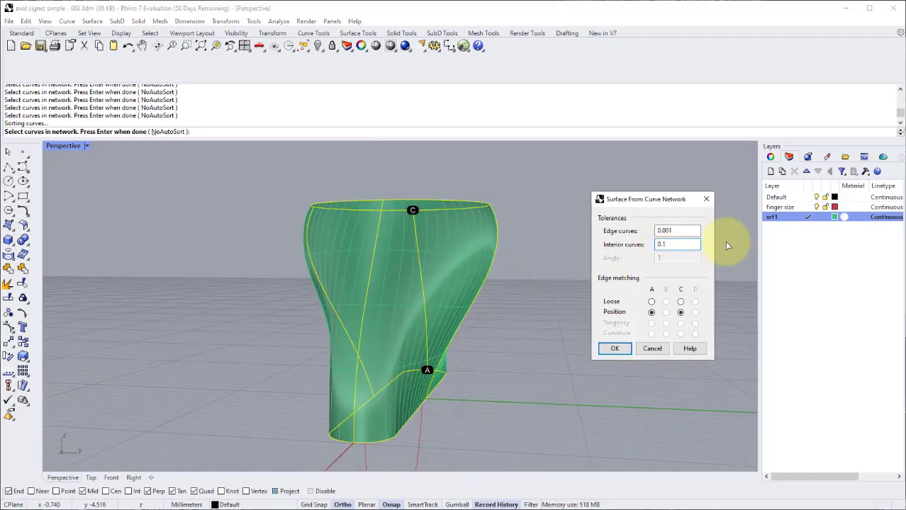
pyautogui.write('01')
pyautogui.click(685, 231)
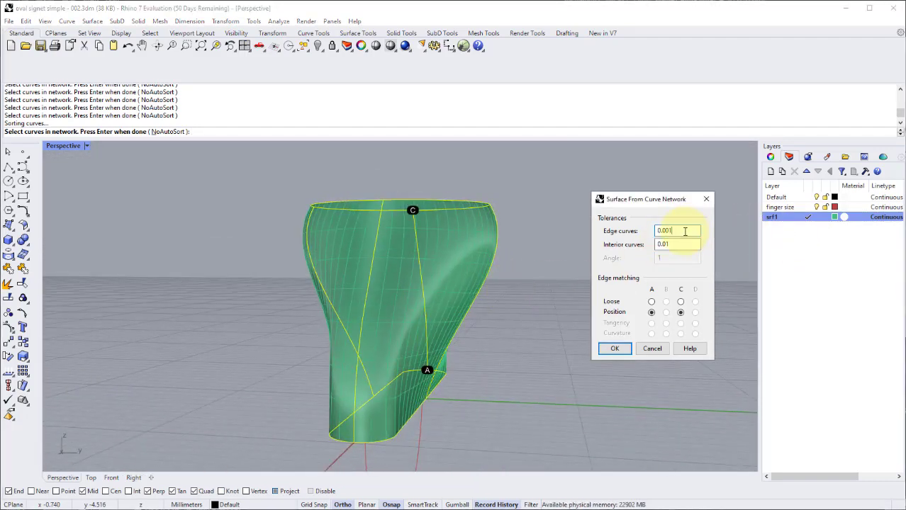
pyautogui.moveTo(479, 246)
pyautogui.mouseDown(button='right')
pyautogui.moveTo(448, 285)
pyautogui.moveTo(477, 260)
pyautogui.moveTo(469, 263)
pyautogui.moveTo(482, 241)
pyautogui.moveTo(469, 255)
pyautogui.moveTo(485, 251)
pyautogui.mouseUp(button='right')
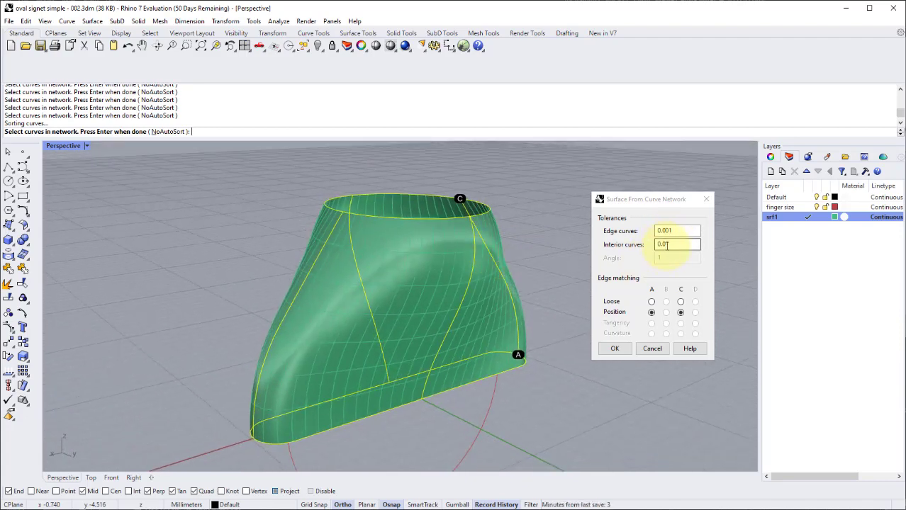
pyautogui.moveTo(498, 277)
pyautogui.mouseDown(button='right')
pyautogui.moveTo(455, 236)
pyautogui.moveTo(405, 243)
pyautogui.moveTo(457, 304)
pyautogui.moveTo(482, 282)
pyautogui.moveTo(496, 287)
pyautogui.mouseUp(button='right')
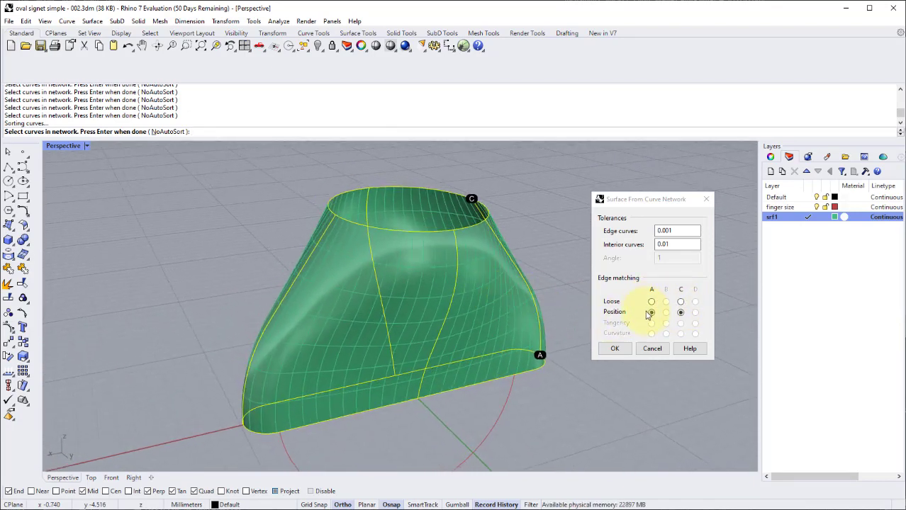
pyautogui.click(614, 349)
# - Examine the shape of the finished network surface from the front, the side and above
pyautogui.moveTo(449, 317); pyautogui.dragTo(465, 328, button='right')
pyautogui.moveTo(296, 280); pyautogui.dragTo(373, 285, button='right')
pyautogui.moveTo(480, 314); pyautogui.dragTo(461, 274, button='right')
pyautogui.moveTo(425, 341); pyautogui.dragTo(467, 181, button='right')
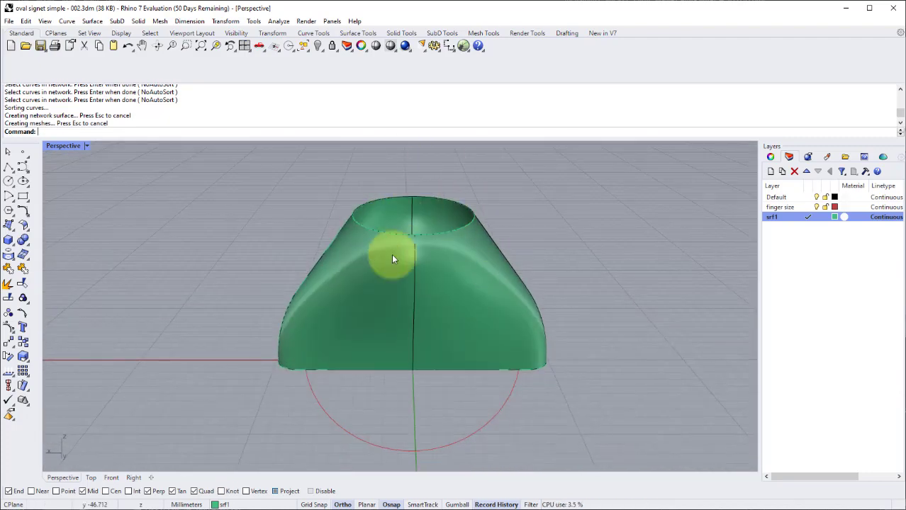
pyautogui.moveTo(393, 259); pyautogui.dragTo(408, 298, button='right')
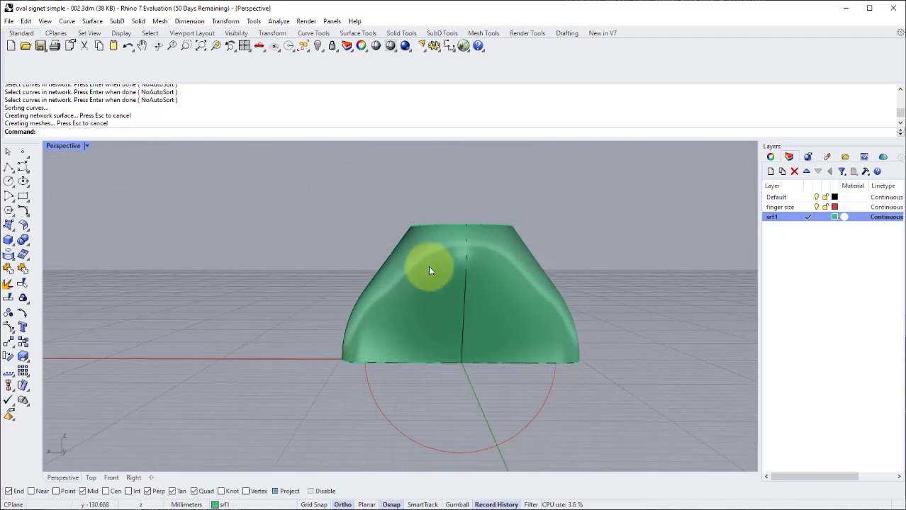
pyautogui.moveTo(379, 360); pyautogui.dragTo(494, 168, button='right')
# - Trim the network surface in the Front view with the finger size circle, removing both areas inside the circle
pyautogui.click(369, 403)
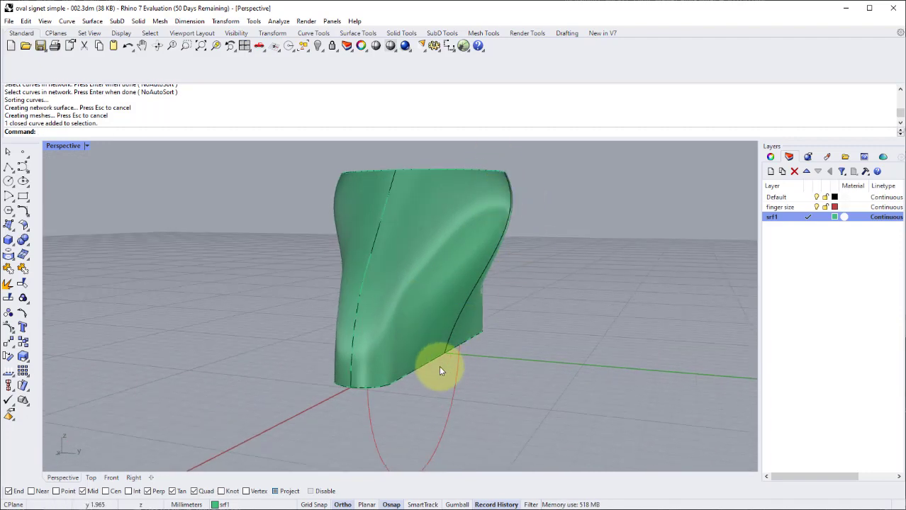
pyautogui.moveTo(468, 339); pyautogui.dragTo(358, 408, button='right')
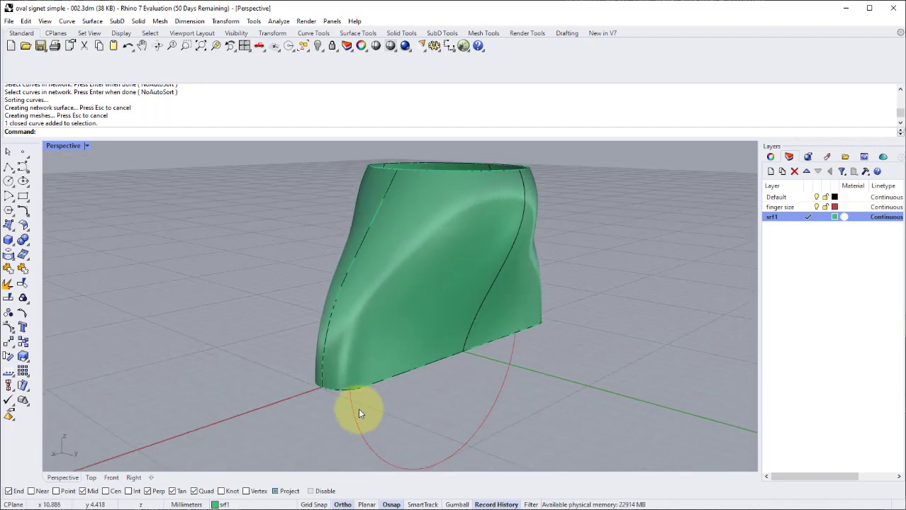
pyautogui.click(350, 406)
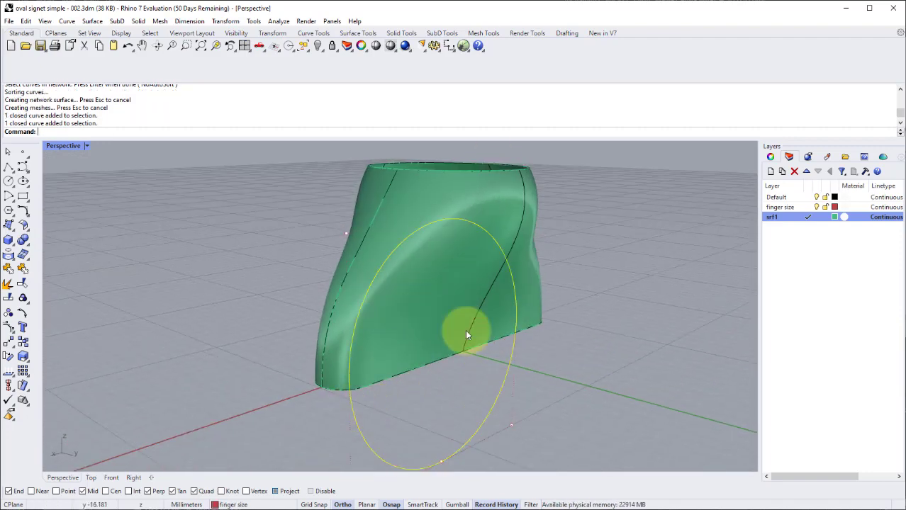
pyautogui.doubleClick(64, 146)
pyautogui.doubleClick(55, 313)
pyautogui.scroll(-5, 355, 333)
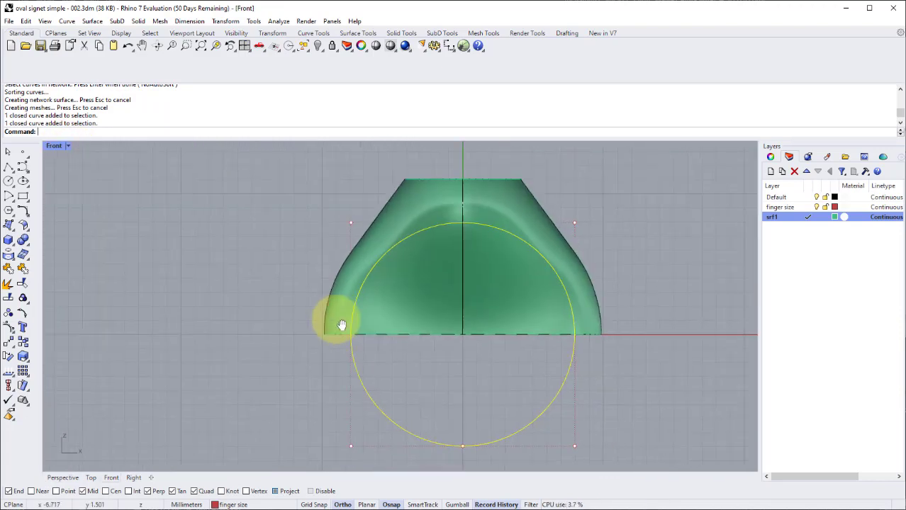
pyautogui.click(533, 388)
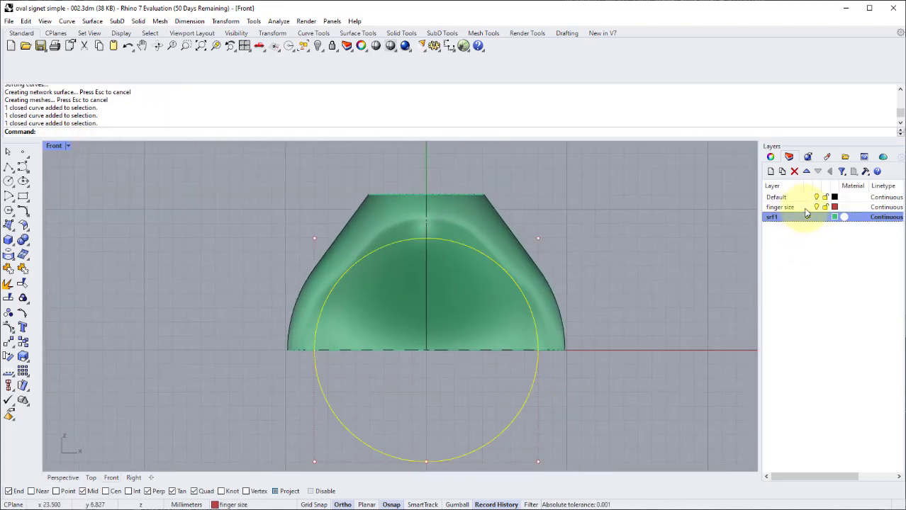
pyautogui.moveTo(424, 288); pyautogui.dragTo(428, 265, button='right')
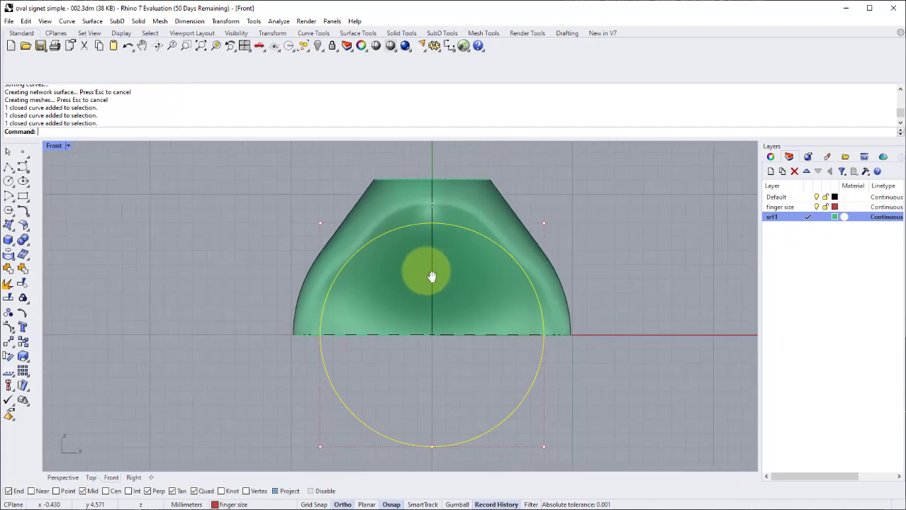
pyautogui.click(21, 284)
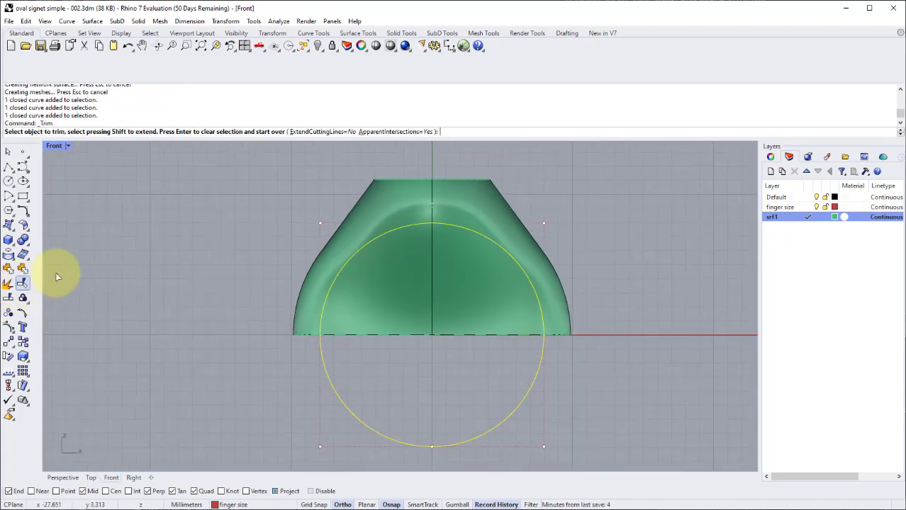
pyautogui.click(403, 290)
pyautogui.click(448, 279)
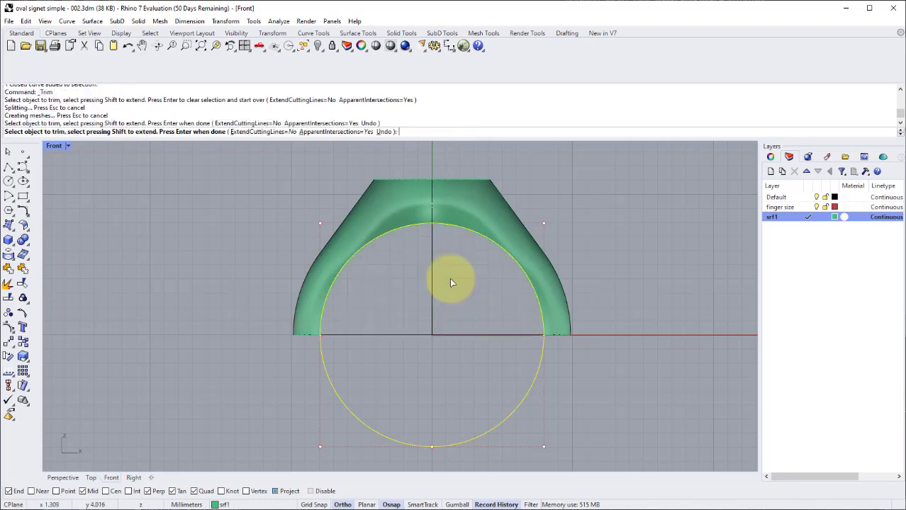
pyautogui.press('Return')
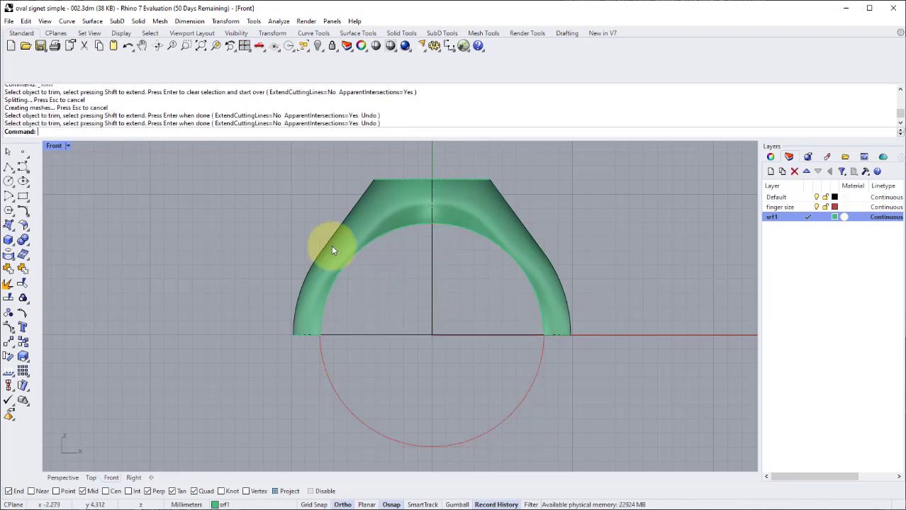
# - Examine the trimmed ring surface and its lower ends in the Perspective view
pyautogui.doubleClick(51, 147)
pyautogui.doubleClick(427, 145)
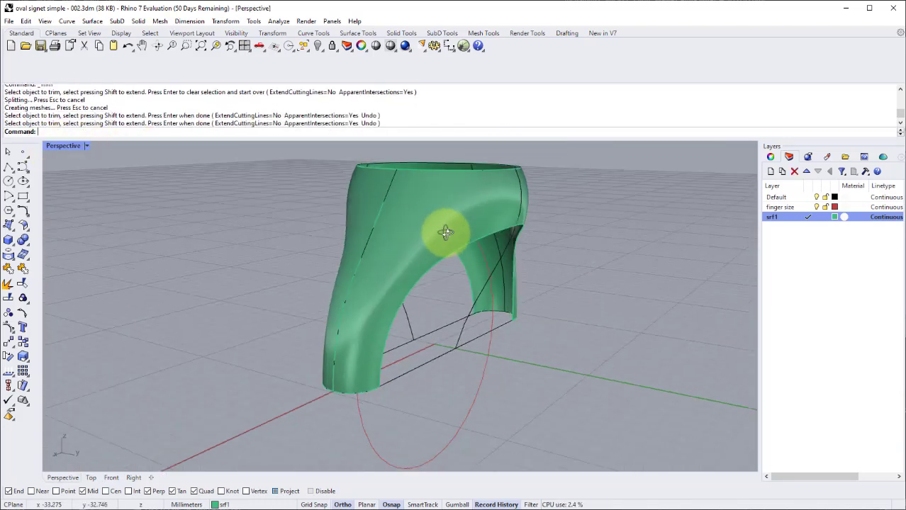
pyautogui.moveTo(445, 232); pyautogui.dragTo(481, 170, button='right')
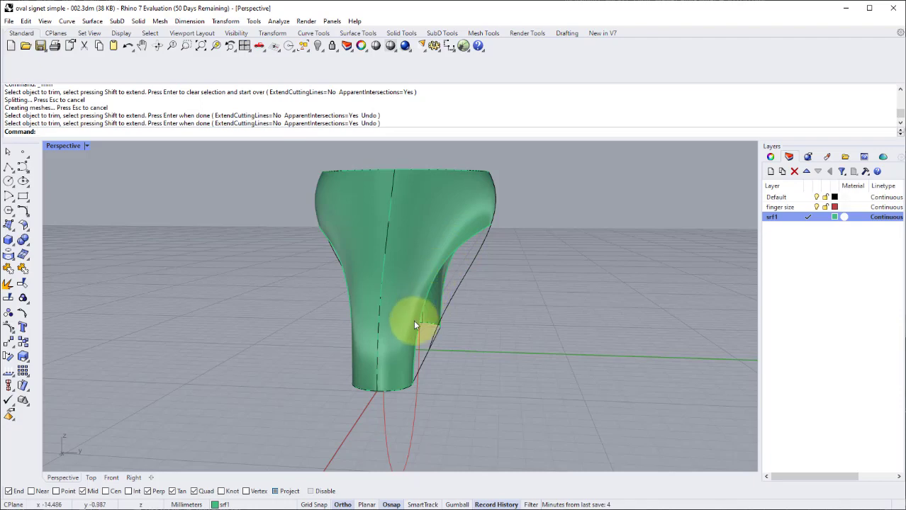
pyautogui.moveTo(416, 325); pyautogui.dragTo(303, 362, button='right')
pyautogui.click(404, 208)
pyautogui.scroll(3, 360, 364)
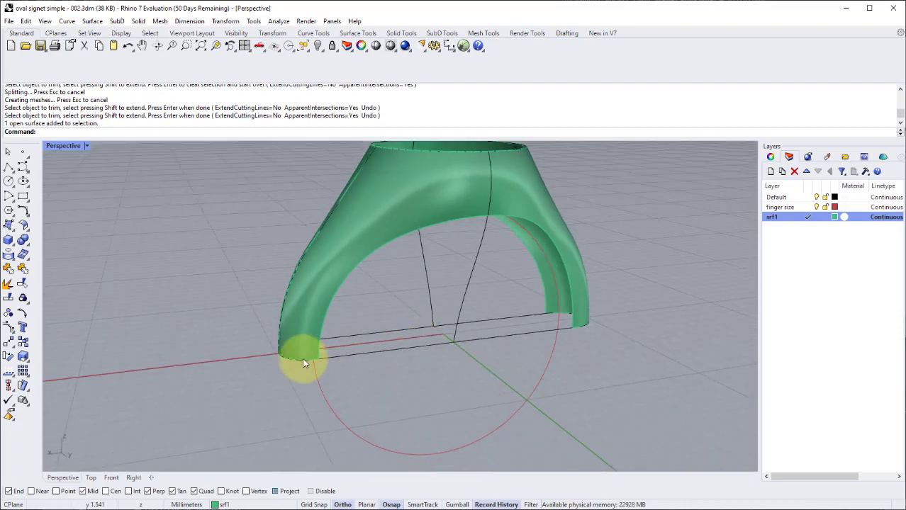
pyautogui.moveTo(585, 323); pyautogui.dragTo(628, 239, button='right')
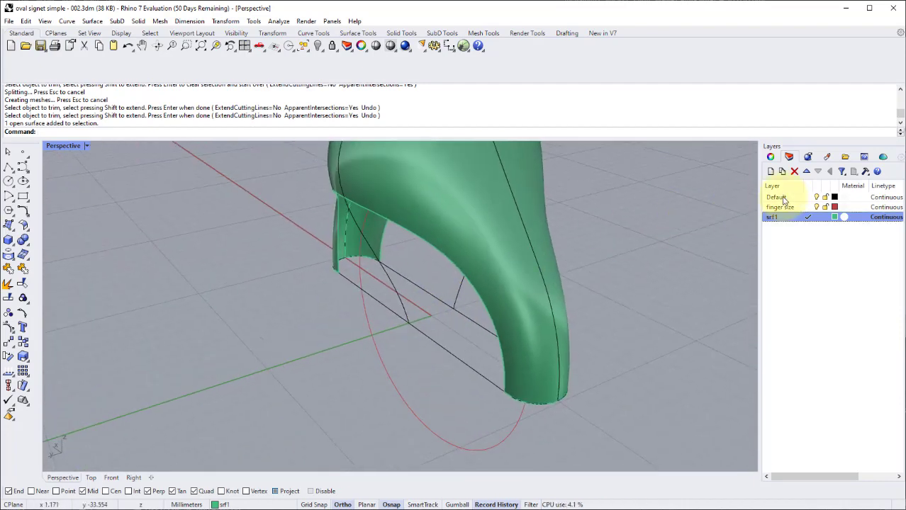
# - Hide the Default layer with the construction curves so only the ring surface and the finger size circle show
pyautogui.click(820, 198)
pyautogui.moveTo(737, 227); pyautogui.dragTo(398, 356, button='right')
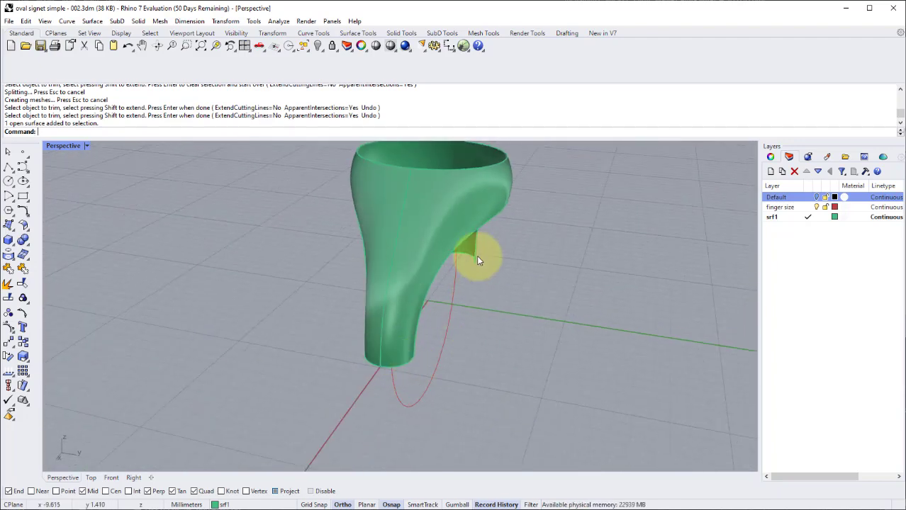
pyautogui.moveTo(478, 261); pyautogui.dragTo(457, 317, button='right')
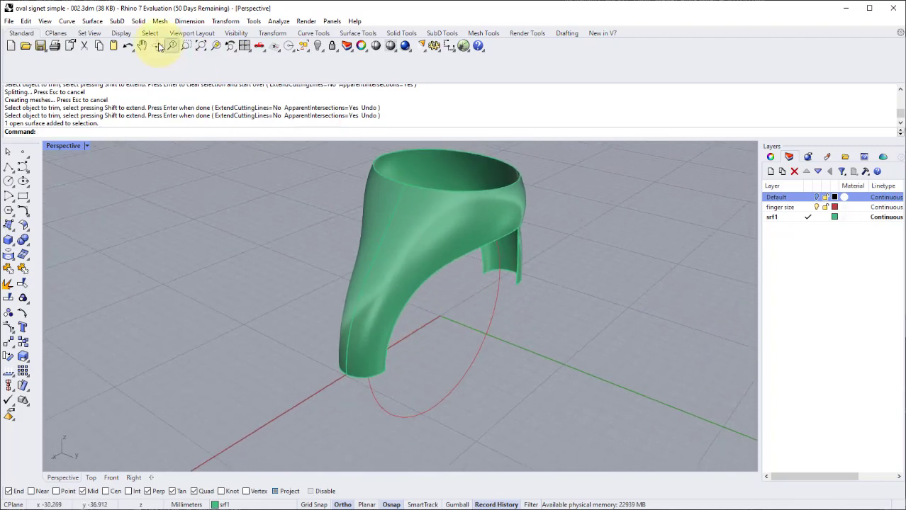
# - Try a Sweep1 along the finger size circle between the two lower surface edges, cancel it and undo the surface seam change
pyautogui.click(92, 22)
pyautogui.click(113, 58)
pyautogui.click(362, 384)
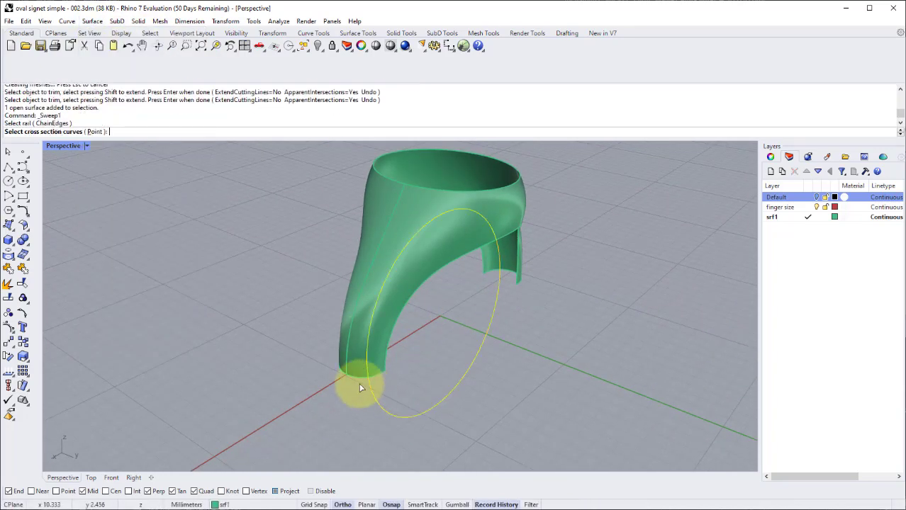
pyautogui.click(354, 379)
pyautogui.moveTo(348, 364); pyautogui.dragTo(542, 397, button='right')
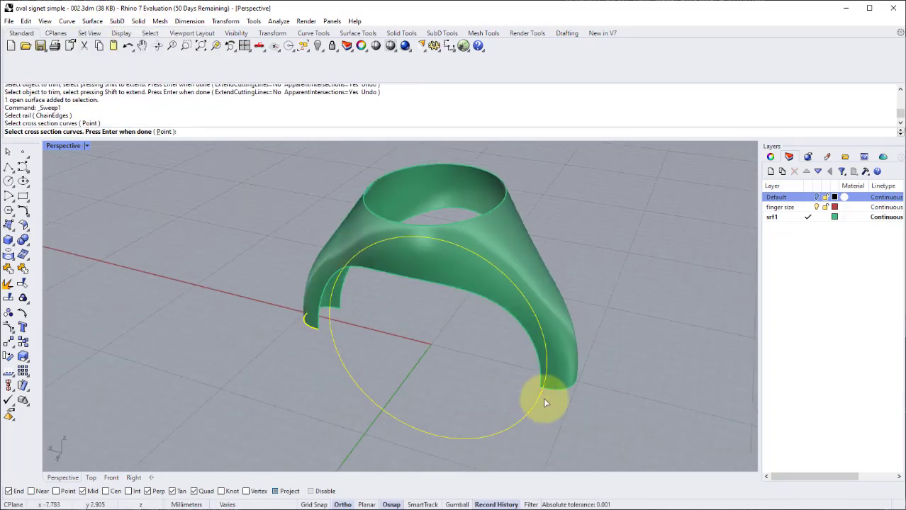
pyautogui.click(545, 391)
pyautogui.press('Return')
pyautogui.moveTo(415, 330); pyautogui.dragTo(452, 361, button='right')
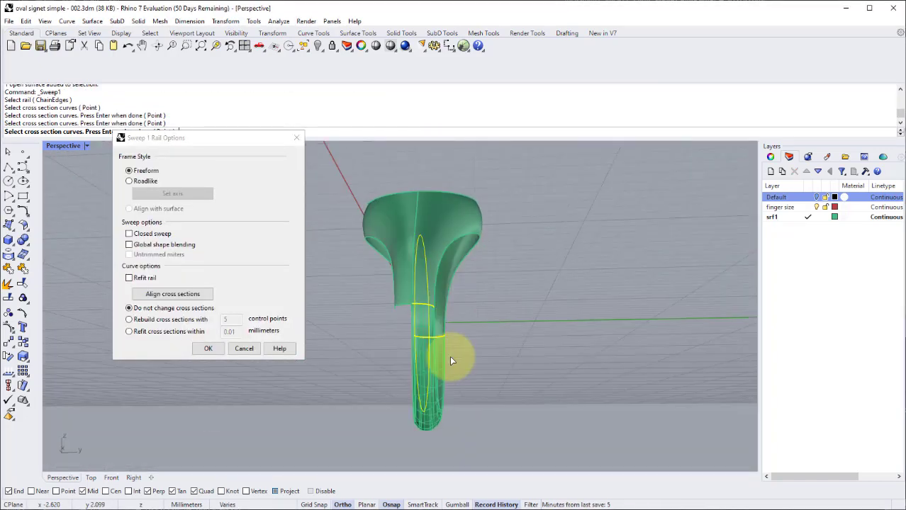
pyautogui.moveTo(422, 317); pyautogui.dragTo(409, 333, button='right')
pyautogui.press('Escape')
pyautogui.hotkey('ctrl', 'z')
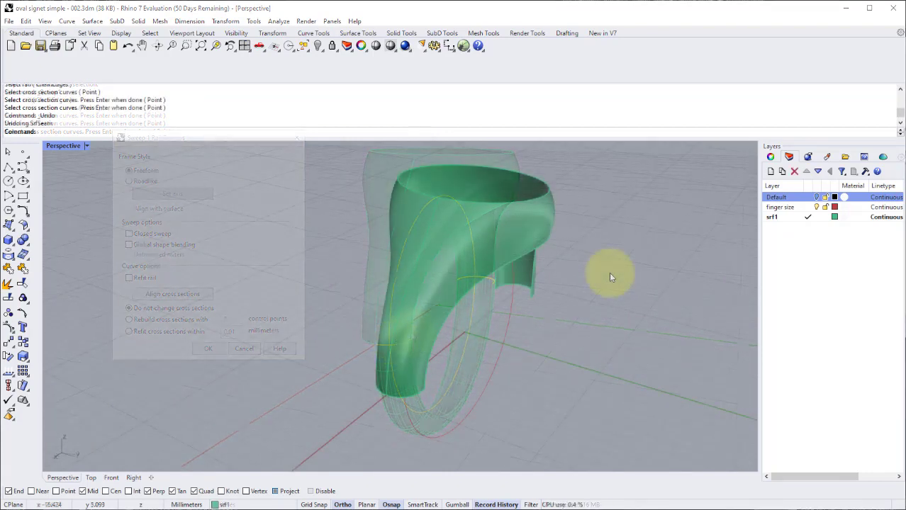
pyautogui.moveTo(608, 277); pyautogui.dragTo(627, 263, button='right')
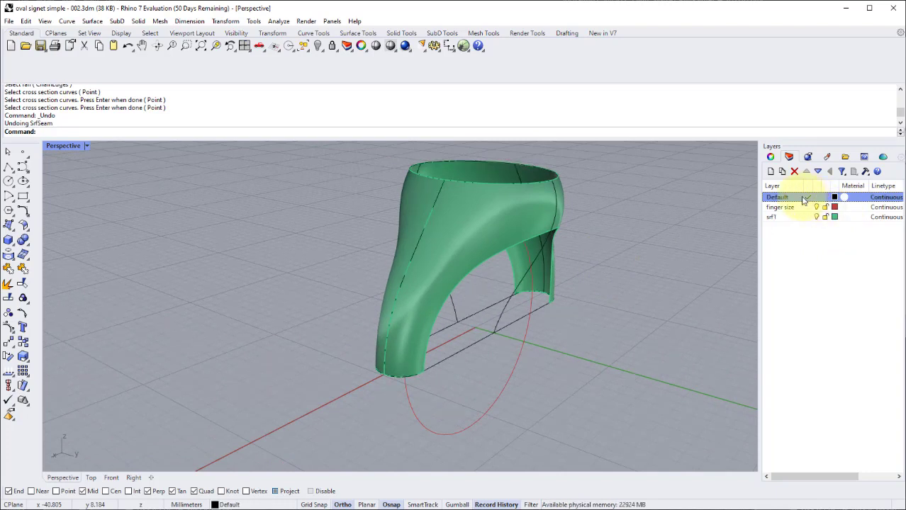
pyautogui.press('Home')
pyautogui.press('Home')
pyautogui.press('Home')
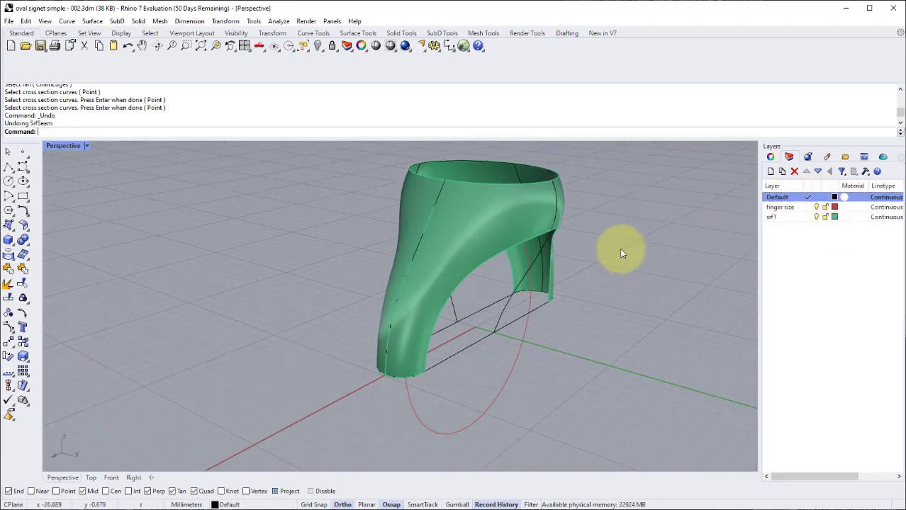
pyautogui.press('End')
pyautogui.press('End')
pyautogui.press('End')
pyautogui.moveTo(551, 309); pyautogui.dragTo(475, 336, button='right')
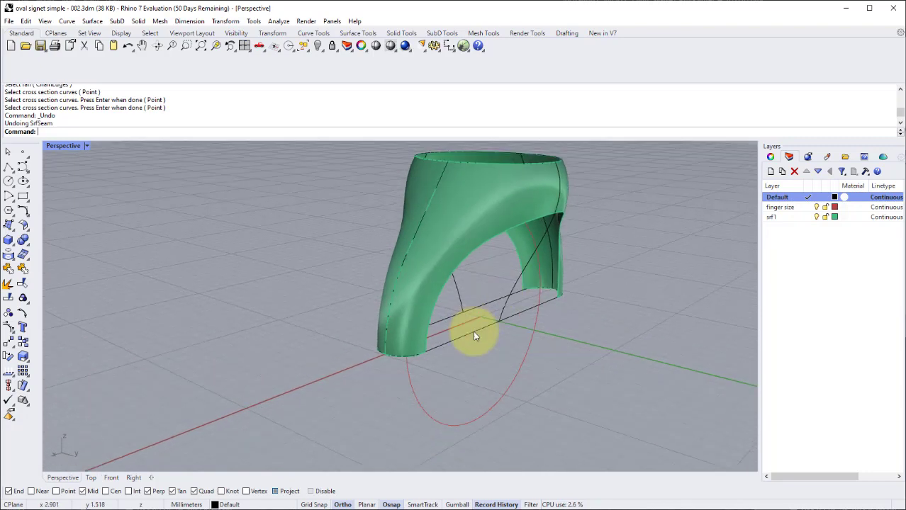
# - Examine up close how the base outline curve follows the lower edge of the trimmed ring surface
pyautogui.click(474, 336)
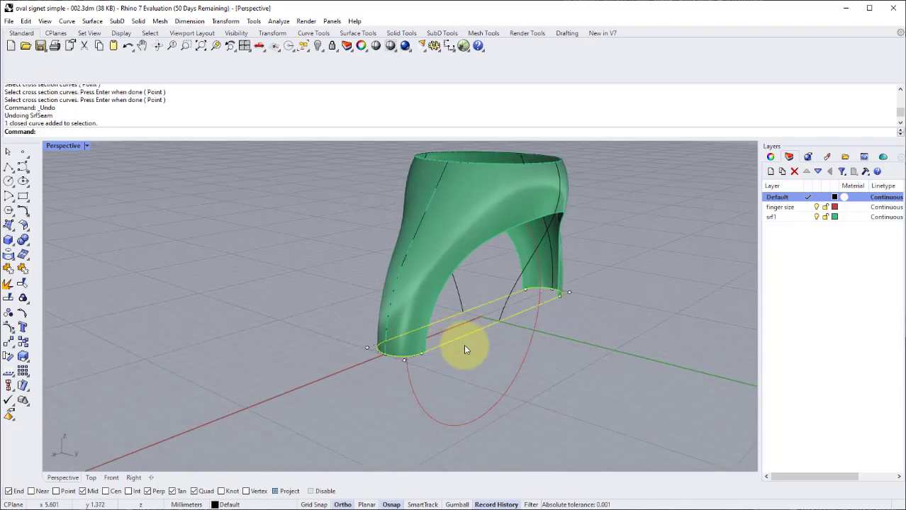
pyautogui.moveTo(416, 360); pyautogui.dragTo(414, 319, button='right')
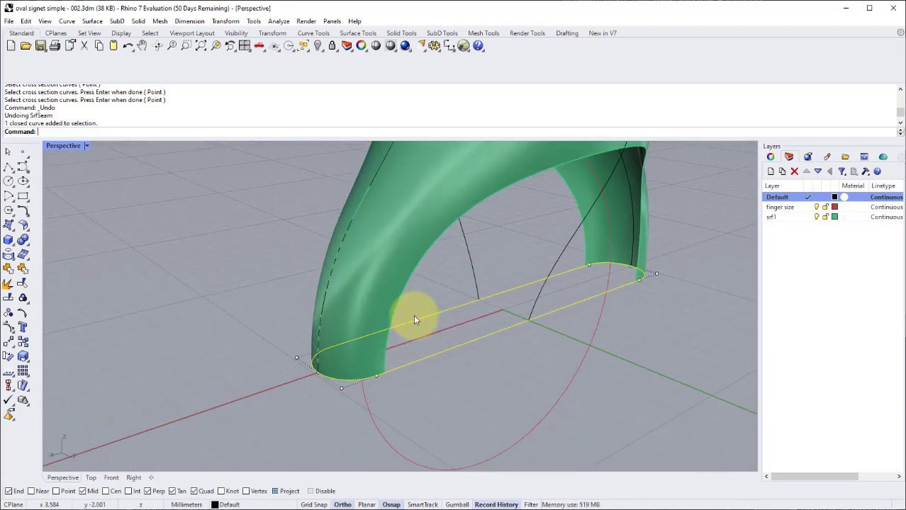
pyautogui.moveTo(367, 387)
pyautogui.mouseDown(button='right')
pyautogui.moveTo(344, 385)
pyautogui.moveTo(374, 386)
pyautogui.mouseUp(button='right')
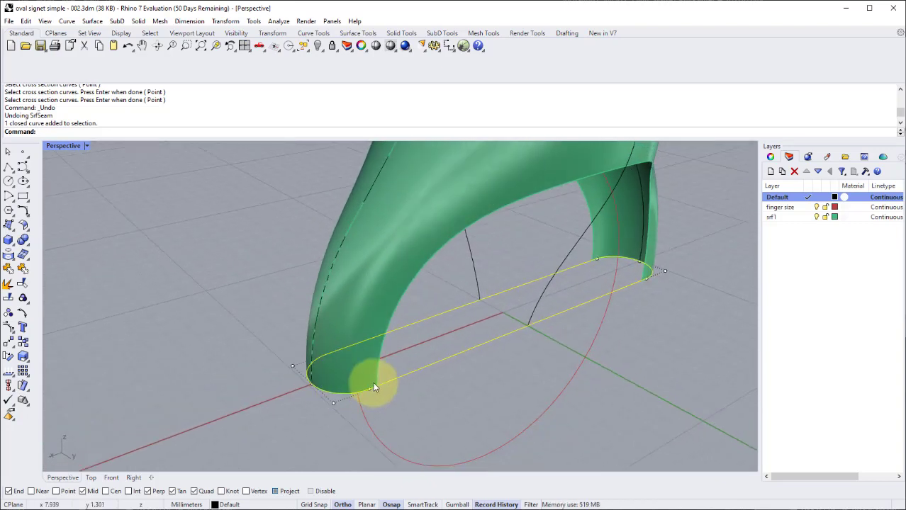
pyautogui.moveTo(343, 294); pyautogui.dragTo(515, 170, button='right')
pyautogui.scroll(5, 342, 370)
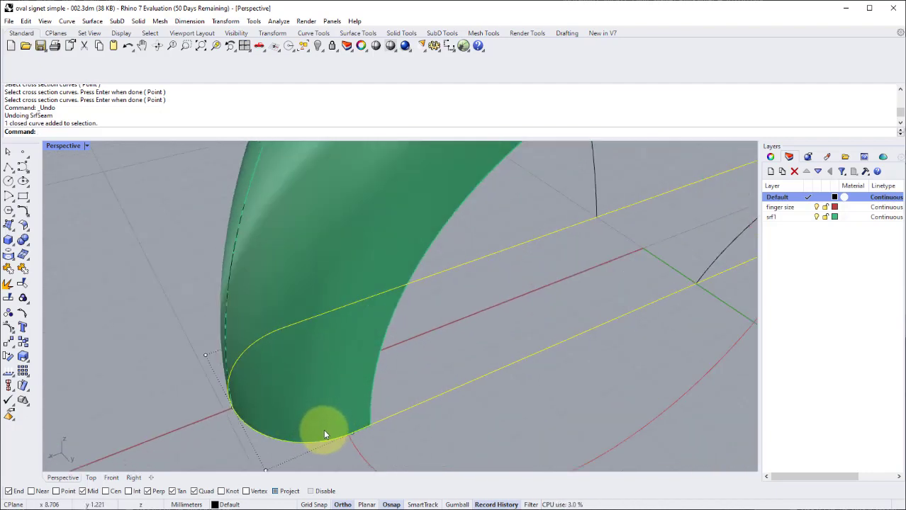
pyautogui.moveTo(404, 255); pyautogui.dragTo(388, 384, button='right')
pyautogui.scroll(6, 338, 380)
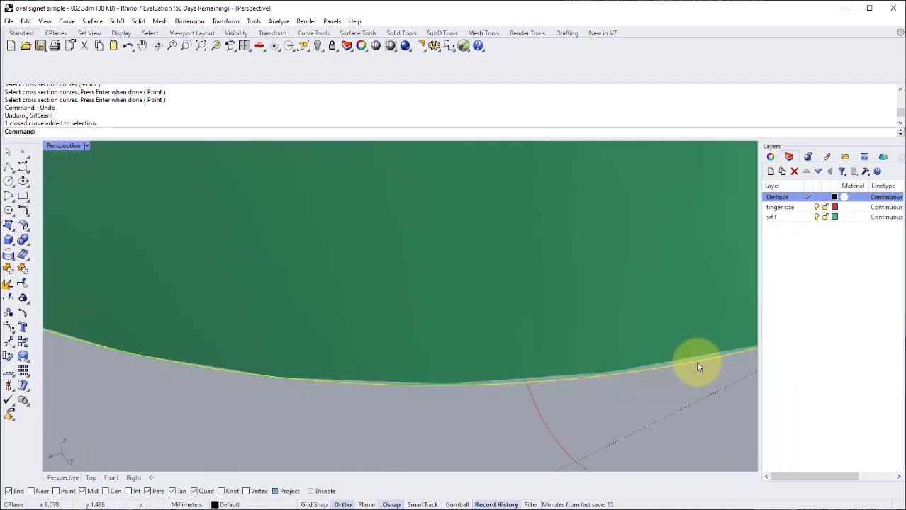
pyautogui.scroll(-6, 484, 382)
pyautogui.moveTo(512, 354); pyautogui.dragTo(496, 374, button='right')
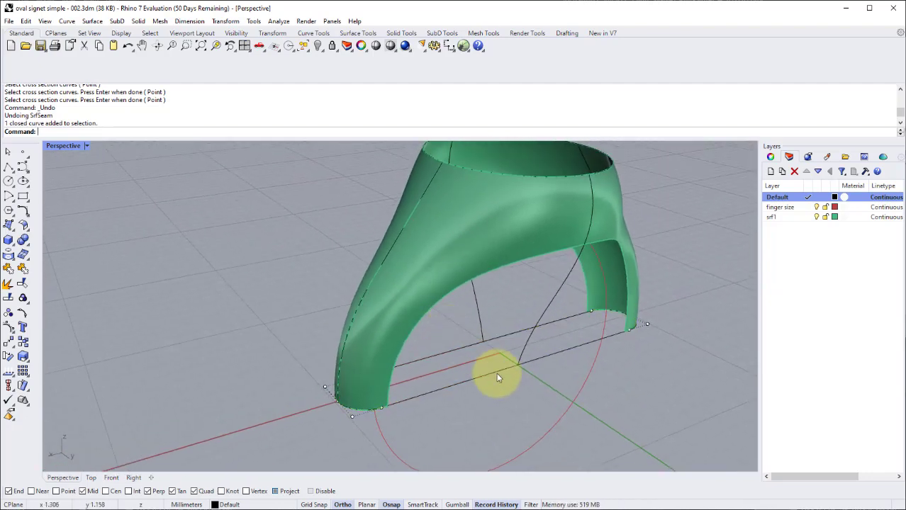
# - Delete the base outline curve and the two open side profile curves left around the ring surface
pyautogui.click(493, 372)
pyautogui.press('Delete')
pyautogui.click(484, 337)
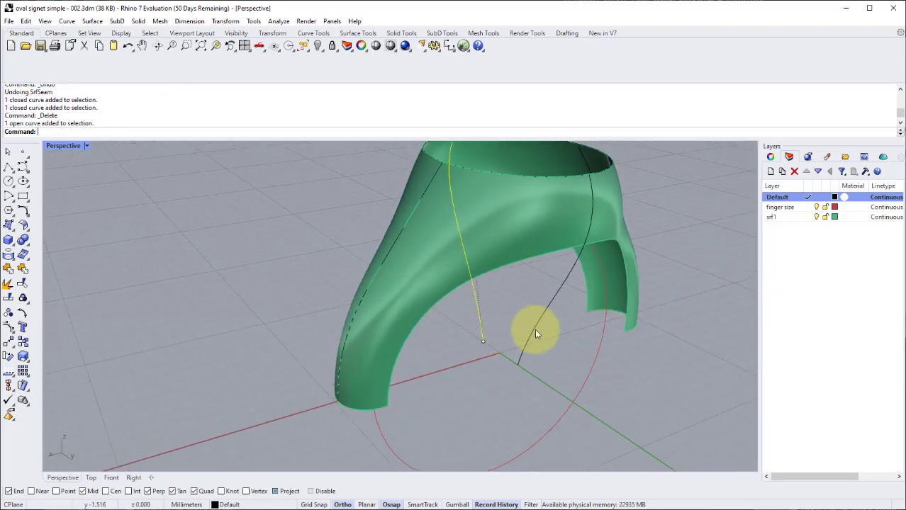
pyautogui.press('Delete')
pyautogui.click(536, 325)
pyautogui.press('Delete')
pyautogui.click(425, 198)
pyautogui.press('Escape')
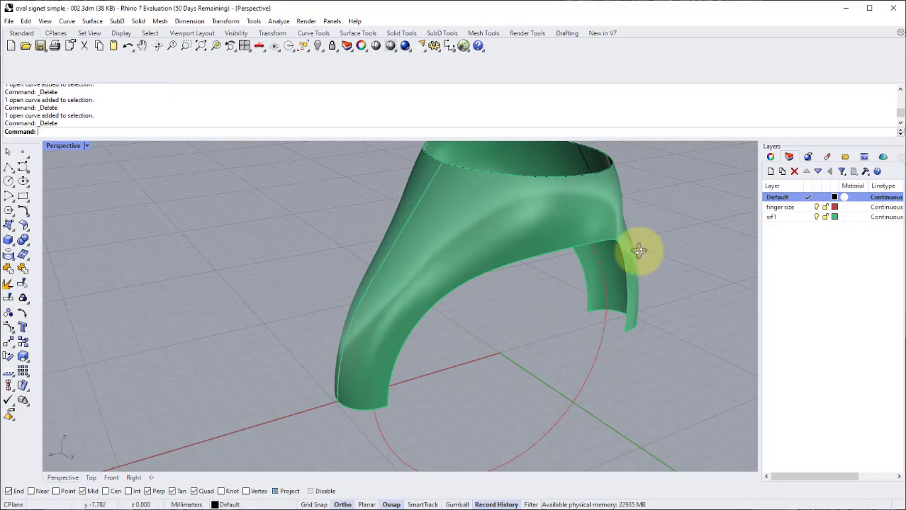
# - Delete the closed oval curve along the top rim of the ring surface
pyautogui.moveTo(639, 250); pyautogui.dragTo(480, 299, button='right')
pyautogui.click(590, 214)
pyautogui.press('Escape')
pyautogui.click(559, 178)
pyautogui.click(573, 196)
pyautogui.press('Delete')
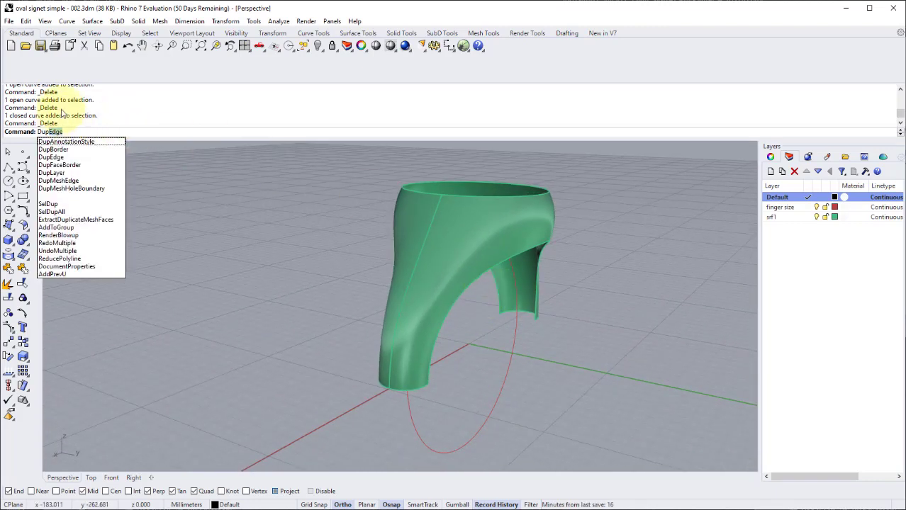
# - Duplicate the two surface edges at the seam-side lower end of the ring, with the output on the current layer
pyautogui.click(69, 21)
pyautogui.moveTo(137, 362)
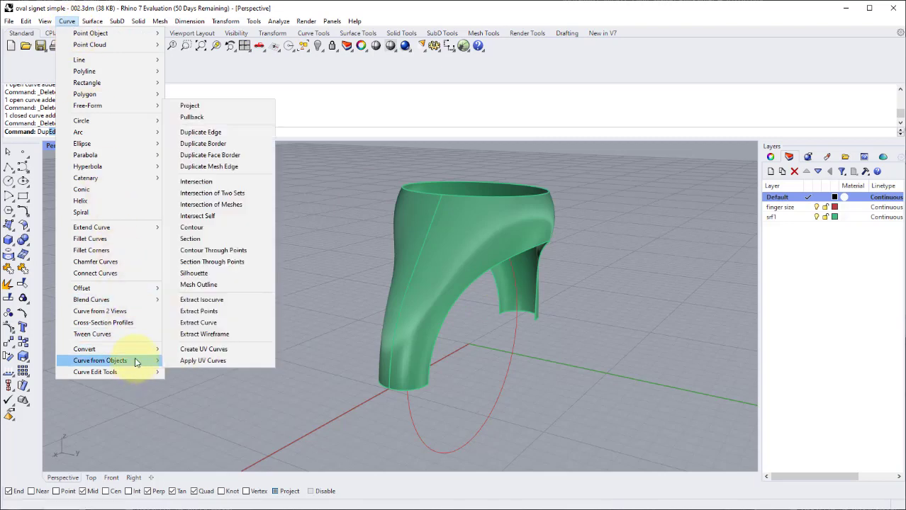
pyautogui.click(218, 134)
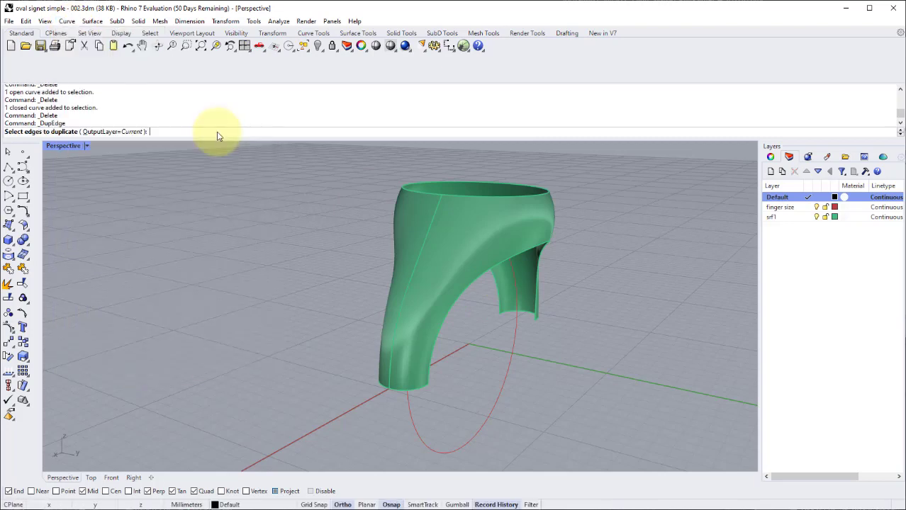
pyautogui.moveTo(445, 359)
pyautogui.mouseDown(button='right')
pyautogui.moveTo(423, 354)
pyautogui.moveTo(430, 361)
pyautogui.mouseUp(button='right')
pyautogui.click(431, 360)
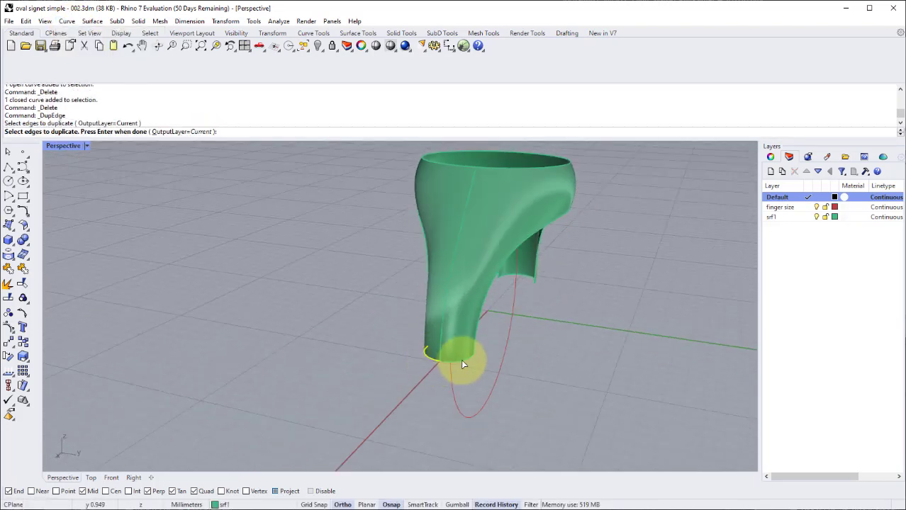
pyautogui.click(462, 361)
pyautogui.scroll(2, 418, 356)
pyautogui.moveTo(428, 365); pyautogui.dragTo(478, 344, button='right')
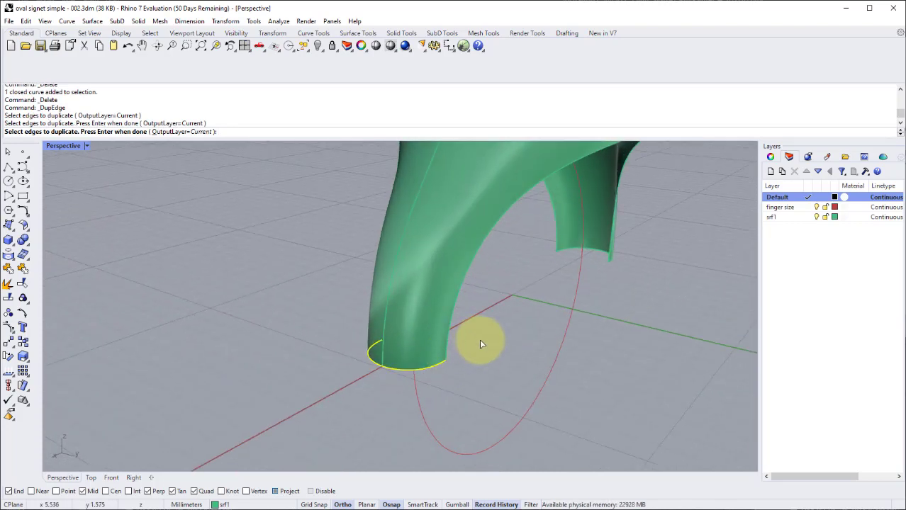
pyautogui.rightClick(480, 344)
# - Join the two duplicated edge curves into one open curve
pyautogui.moveTo(480, 343); pyautogui.dragTo(368, 360, button='right')
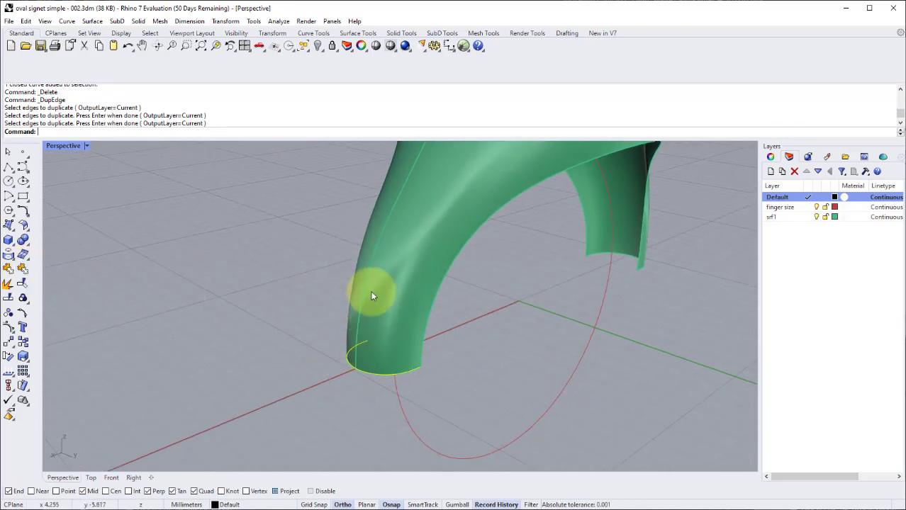
pyautogui.hotkey('ctrl', 'j')
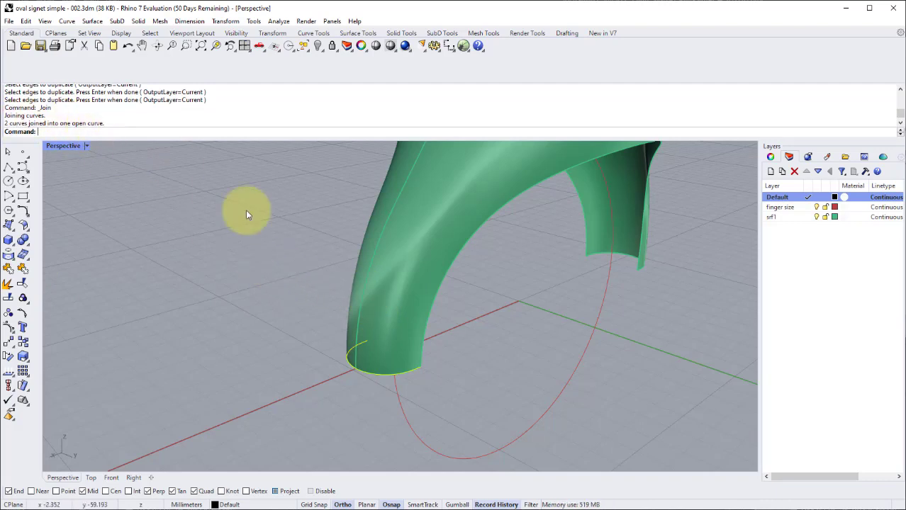
pyautogui.press('Escape')
# - Make srf1 the current layer and pick the finger size circle as the rail for a Sweep1
pyautogui.moveTo(468, 365); pyautogui.dragTo(408, 351, button='right')
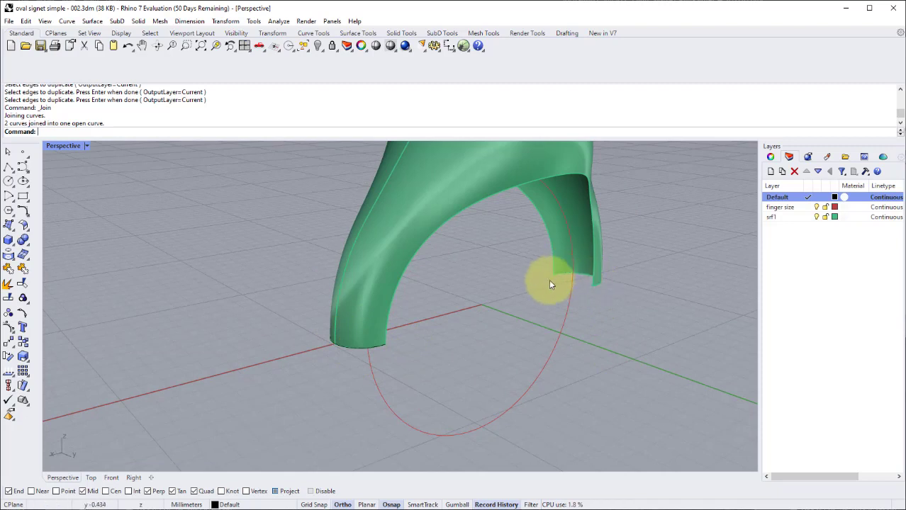
pyautogui.moveTo(550, 284); pyautogui.dragTo(567, 283, button='right')
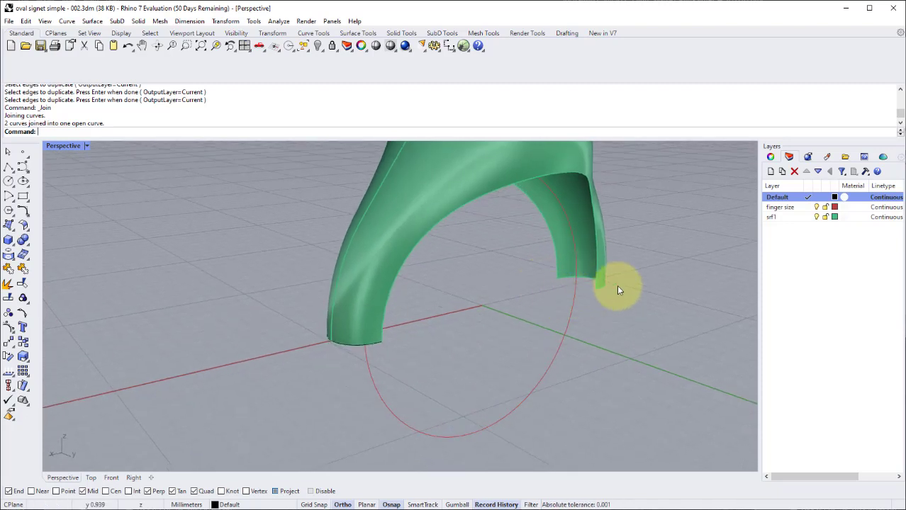
pyautogui.click(807, 218)
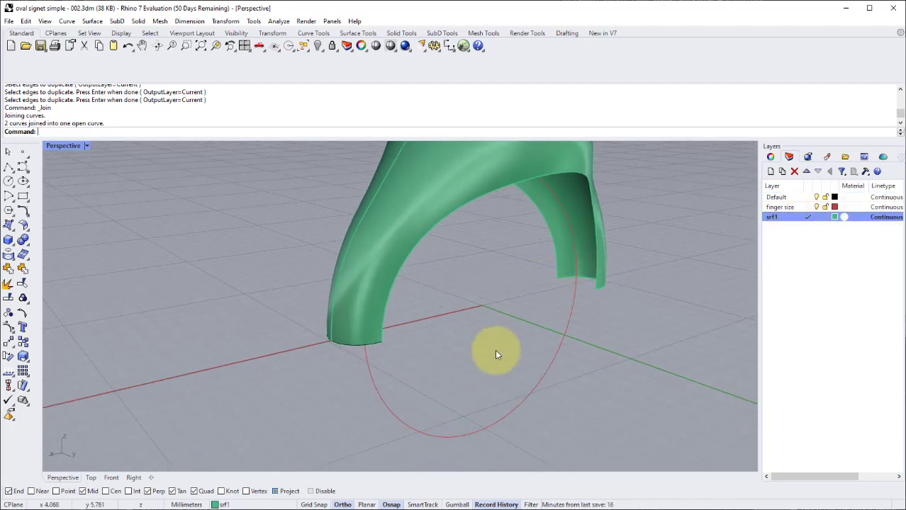
pyautogui.click(92, 23)
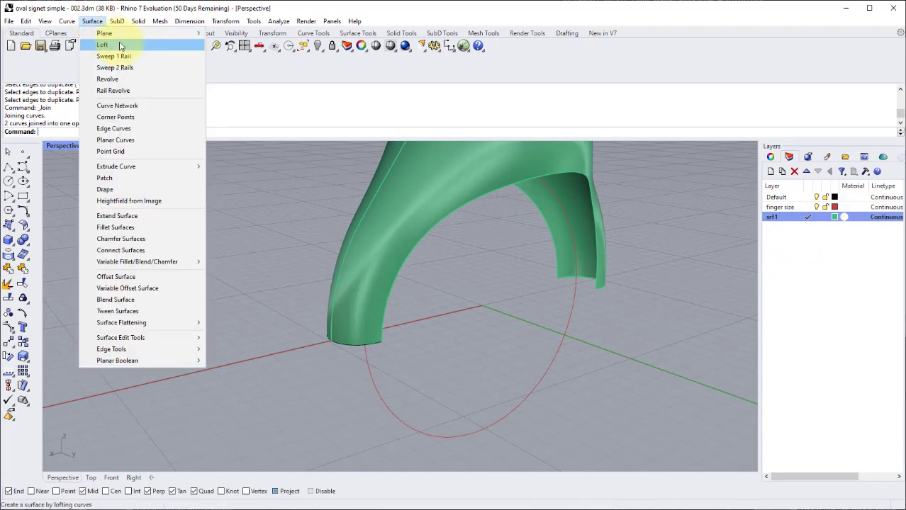
pyautogui.click(126, 57)
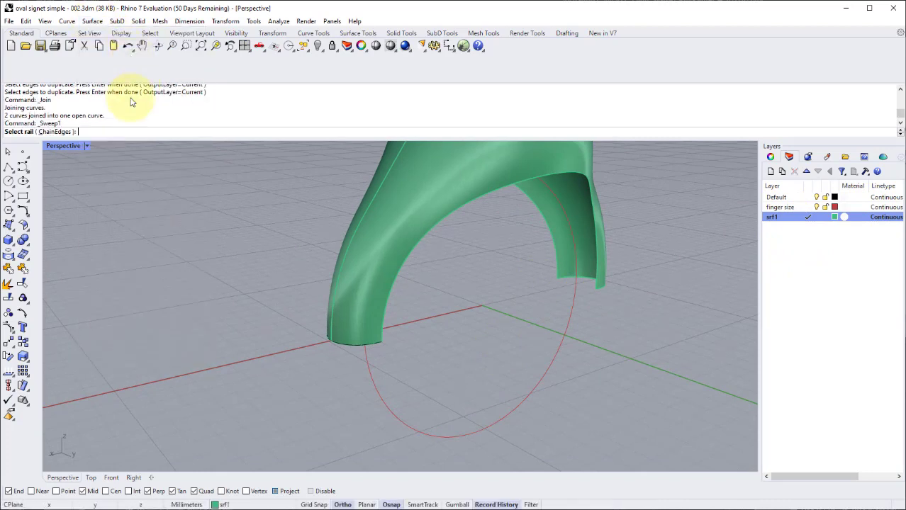
pyautogui.click(375, 384)
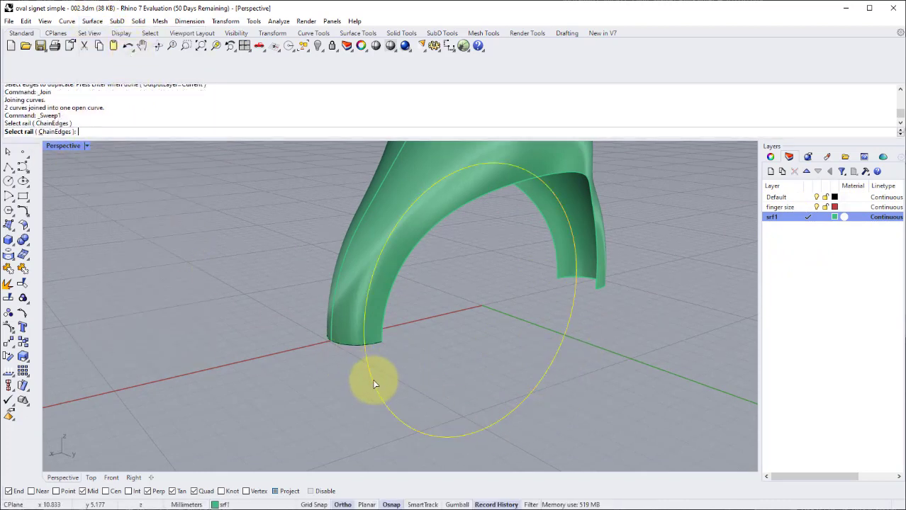
# - Sweep the lower band between the joined edge curve and the opposite lower surface edge, using Freeform frame style and unchanged cross sections
pyautogui.moveTo(437, 380); pyautogui.dragTo(358, 369, button='right')
pyautogui.click(351, 352)
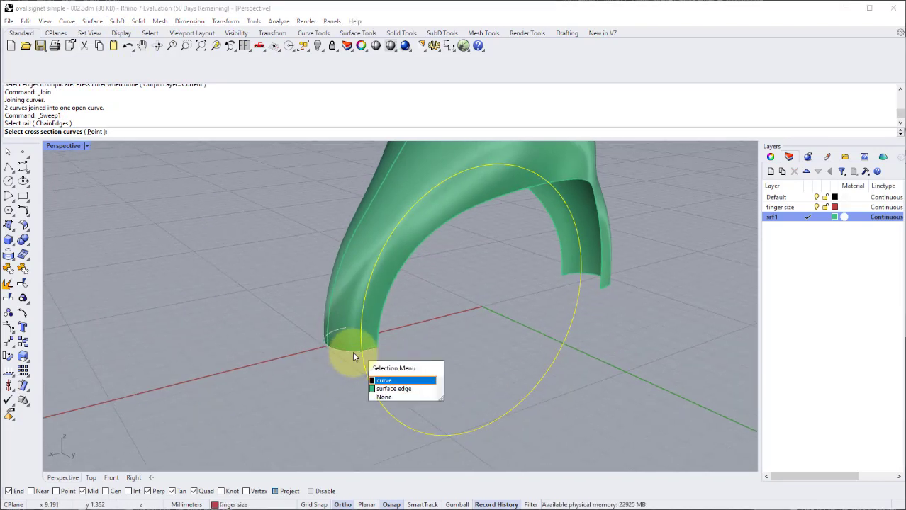
pyautogui.click(383, 377)
pyautogui.moveTo(368, 353); pyautogui.dragTo(499, 345, button='right')
pyautogui.click(499, 345)
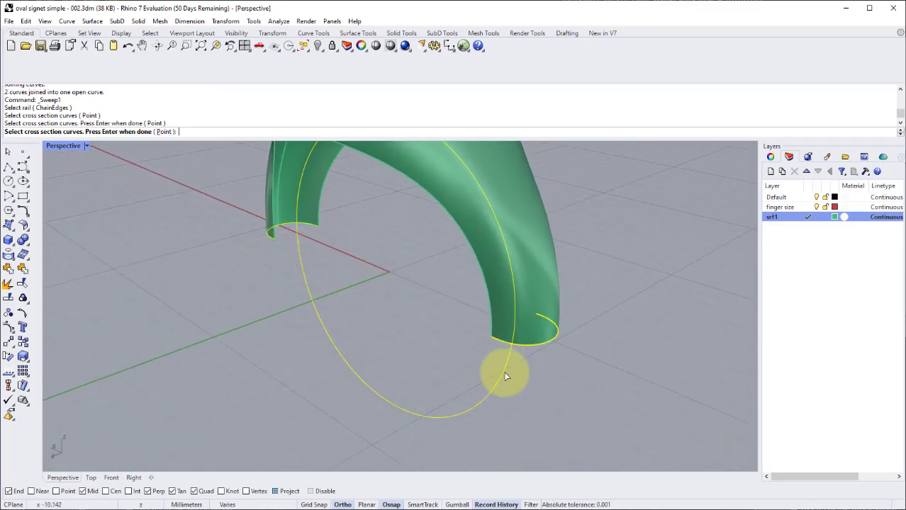
pyautogui.press('Return')
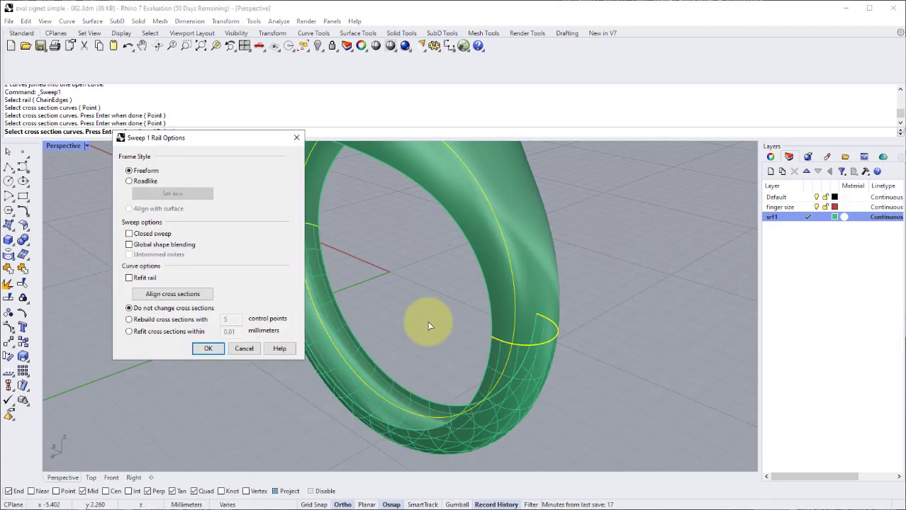
pyautogui.moveTo(431, 323); pyautogui.dragTo(434, 287, button='right')
pyautogui.moveTo(420, 329); pyautogui.dragTo(491, 364, button='right')
pyautogui.moveTo(493, 312); pyautogui.dragTo(439, 312, button='right')
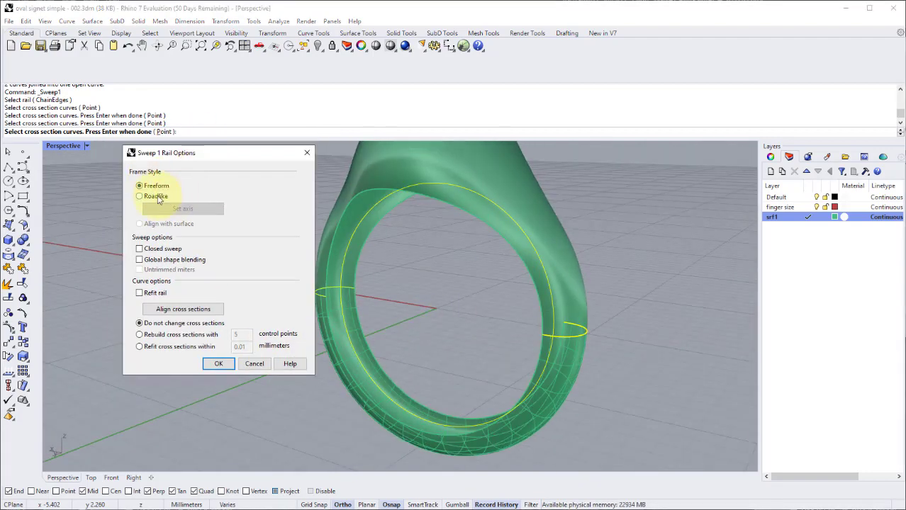
pyautogui.click(218, 364)
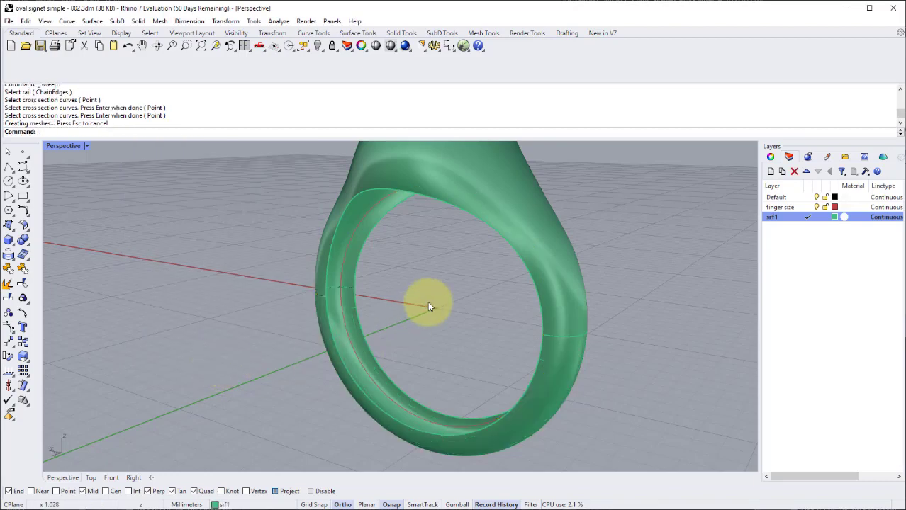
# - Join the upper ring surface and the swept lower band into one polysurface
pyautogui.moveTo(428, 304); pyautogui.dragTo(344, 282, button='right')
pyautogui.click(333, 275)
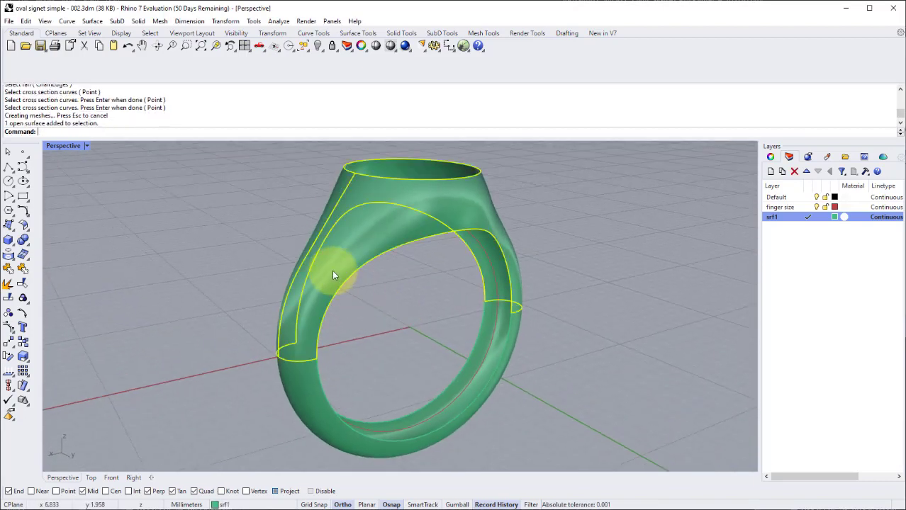
pyautogui.keyDown('shift'); pyautogui.click(310, 399); pyautogui.keyUp('shift')
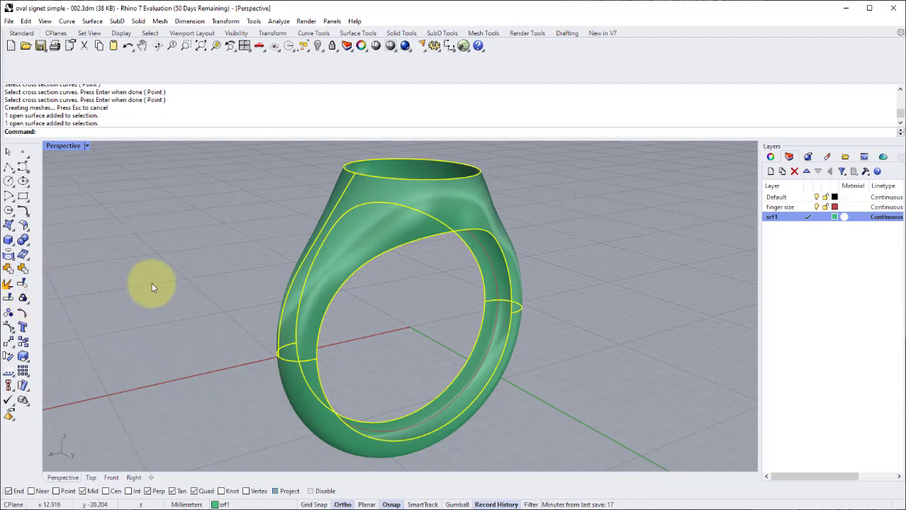
pyautogui.click(303, 298)
pyautogui.keyDown('shift'); pyautogui.click(312, 323); pyautogui.keyUp('shift')
pyautogui.keyDown('shift'); pyautogui.click(312, 391); pyautogui.keyUp('shift')
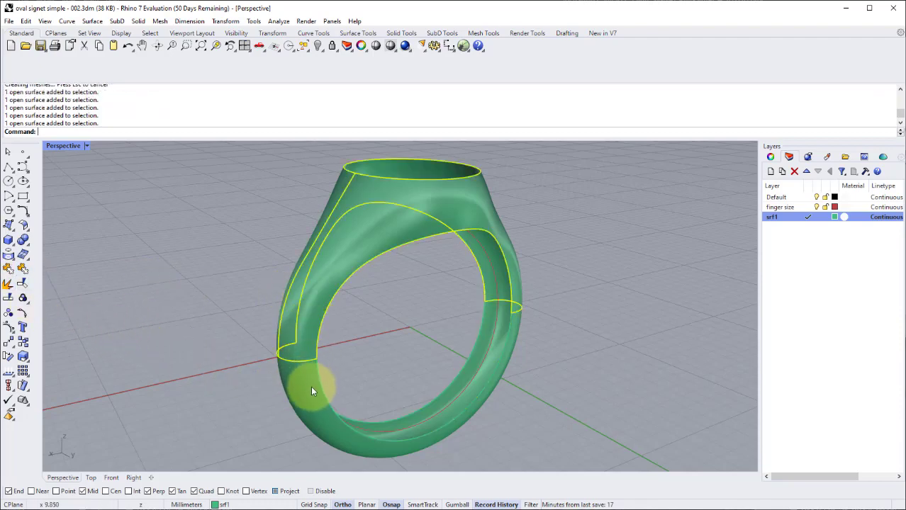
pyautogui.click(14, 271)
pyautogui.moveTo(136, 263); pyautogui.dragTo(479, 186, button='right')
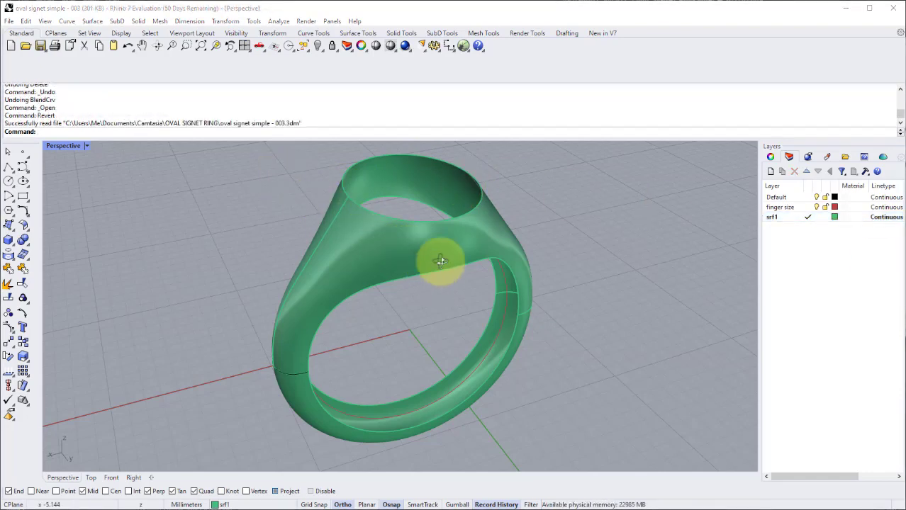
# - Loft between the two inner edges of the upper ring surface with Normal style and no curve simplification
pyautogui.moveTo(440, 261); pyautogui.dragTo(455, 297, button='right')
pyautogui.moveTo(401, 270); pyautogui.dragTo(418, 259, button='right')
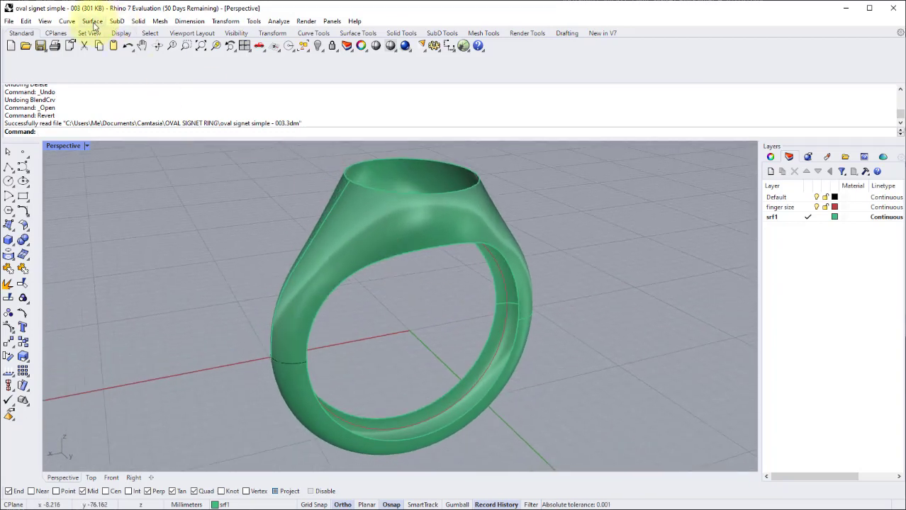
pyautogui.click(94, 22)
pyautogui.moveTo(277, 182); pyautogui.dragTo(336, 274, button='right')
pyautogui.moveTo(321, 390); pyautogui.dragTo(296, 244, button='right')
pyautogui.scroll(3, 368, 273)
pyautogui.scroll(-2, 356, 265)
pyautogui.scroll(2, 350, 280)
pyautogui.click(351, 314)
pyautogui.click(438, 348)
pyautogui.rightClick(372, 262)
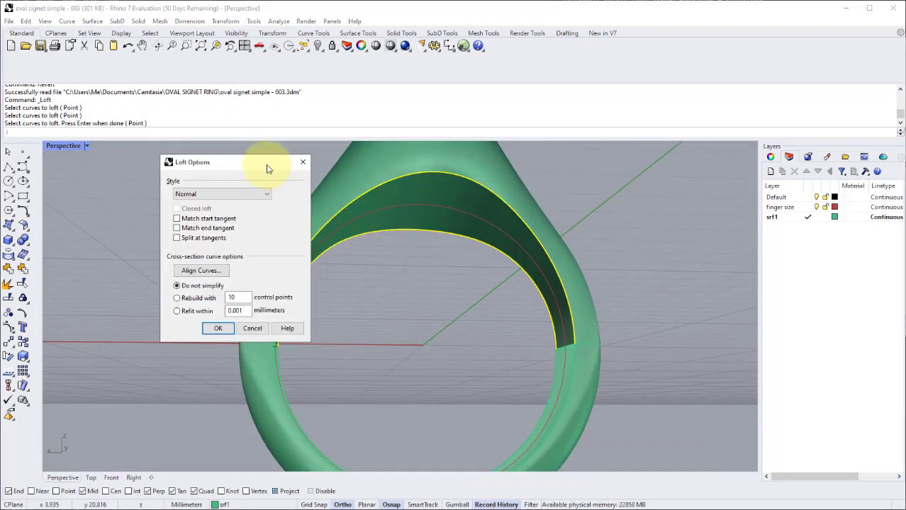
pyautogui.moveTo(254, 163); pyautogui.dragTo(659, 153)
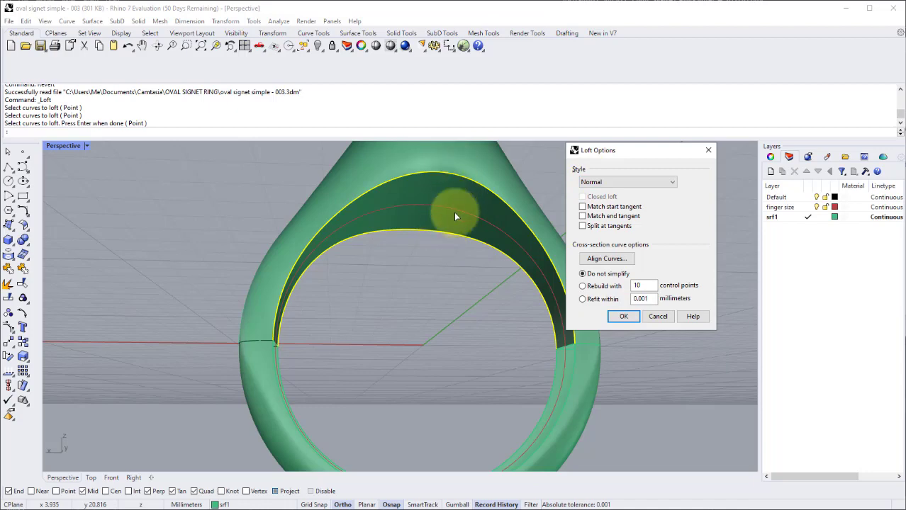
pyautogui.moveTo(455, 216); pyautogui.dragTo(491, 228, button='right')
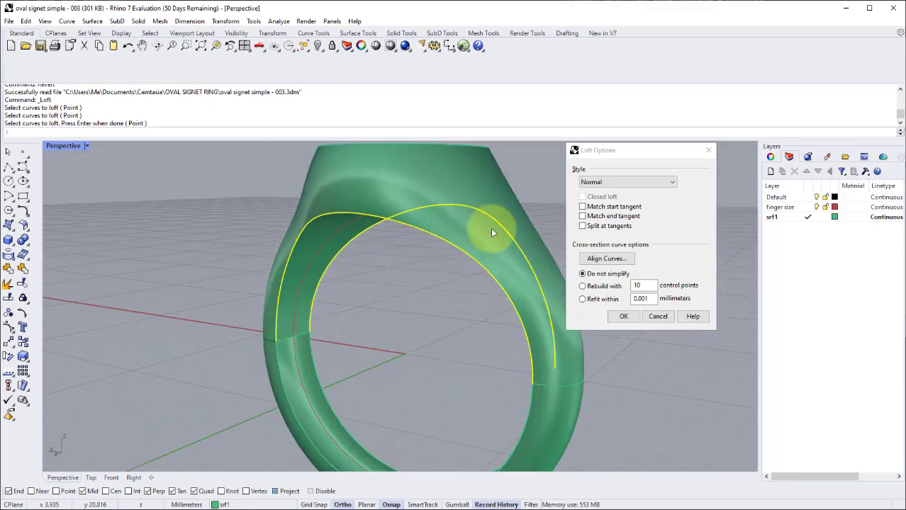
pyautogui.click(633, 319)
# - Loft between the two inner edges of the lower band with Normal style and Do not simplify
pyautogui.moveTo(375, 304); pyautogui.dragTo(278, 327, button='right')
pyautogui.rightClick(276, 328)
pyautogui.click(314, 326)
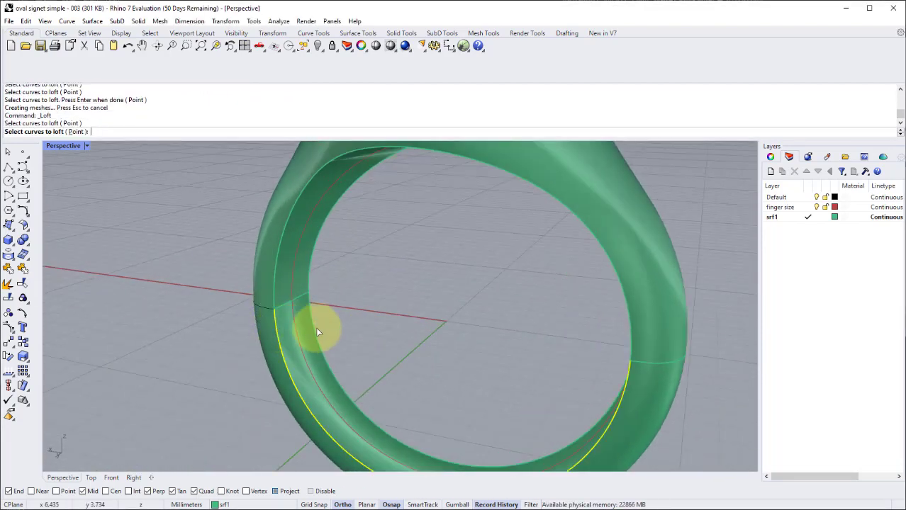
pyautogui.click(313, 322)
pyautogui.rightClick(350, 276)
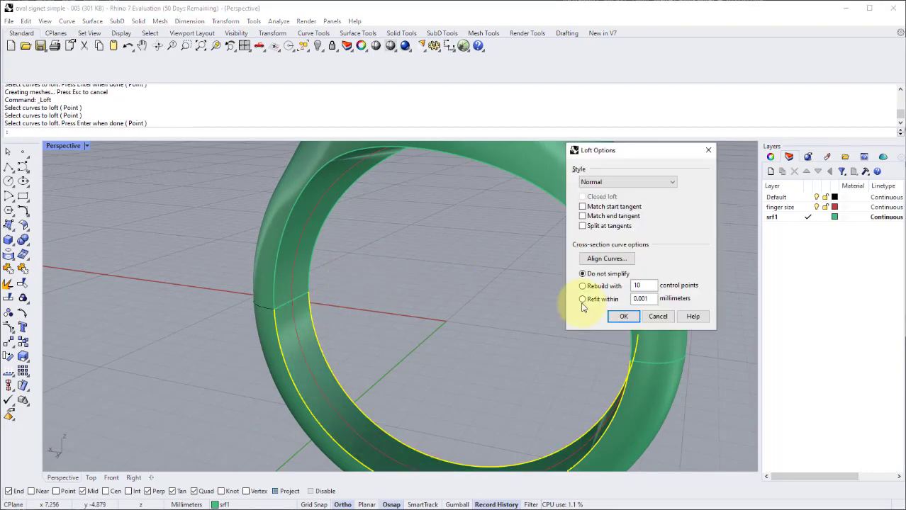
pyautogui.click(623, 316)
# - Join the upper and lower inner loft surfaces with the outer ring polysurface
pyautogui.moveTo(400, 284); pyautogui.dragTo(354, 243, button='right')
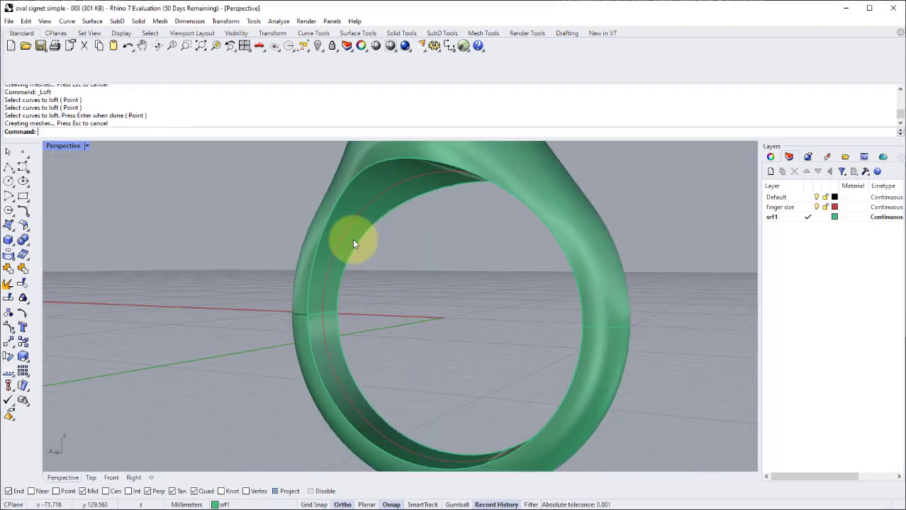
pyautogui.click(332, 244)
pyautogui.keyDown('shift'); pyautogui.click(298, 323); pyautogui.keyUp('shift')
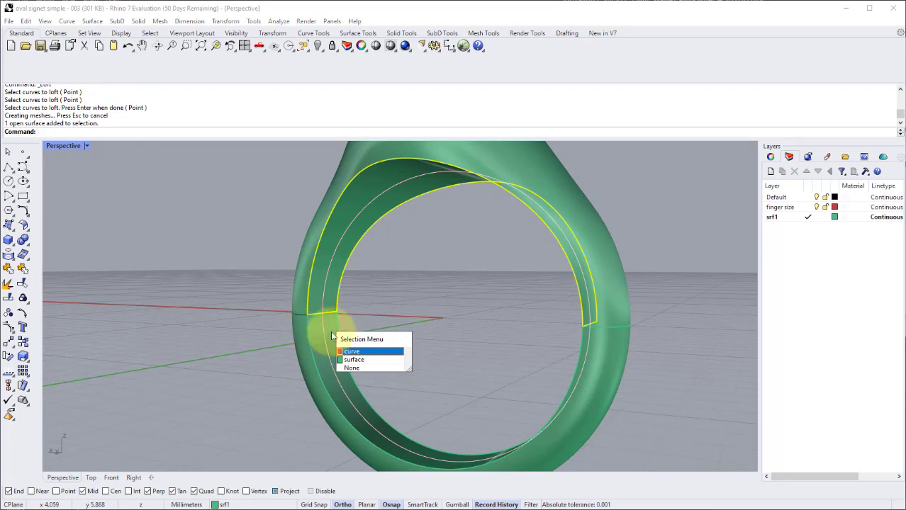
pyautogui.click(348, 362)
pyautogui.keyDown('shift'); pyautogui.click(306, 345); pyautogui.keyUp('shift')
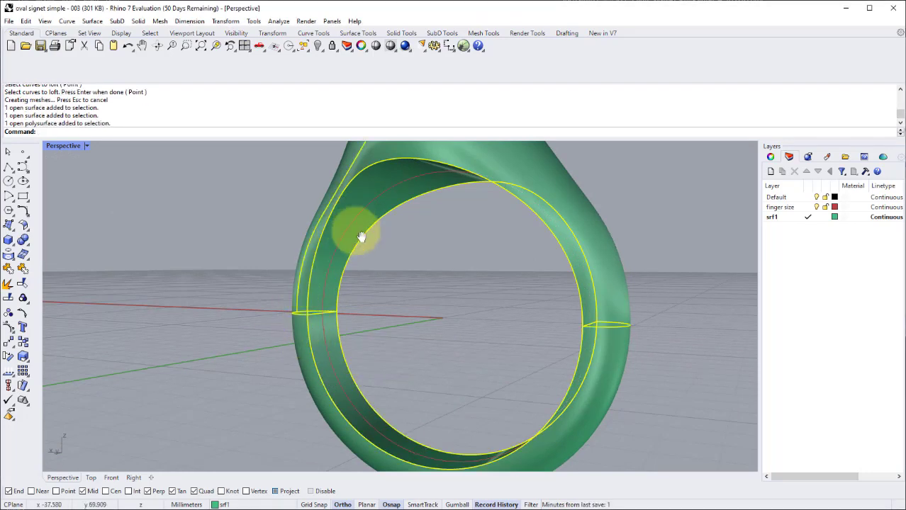
pyautogui.moveTo(360, 237); pyautogui.dragTo(386, 272, button='right')
pyautogui.click(8, 268)
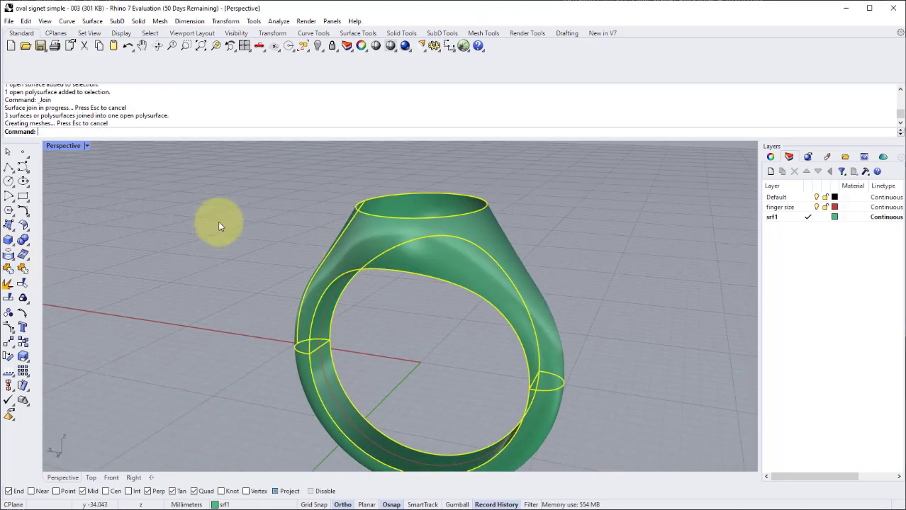
pyautogui.moveTo(218, 223); pyautogui.dragTo(450, 249, button='right')
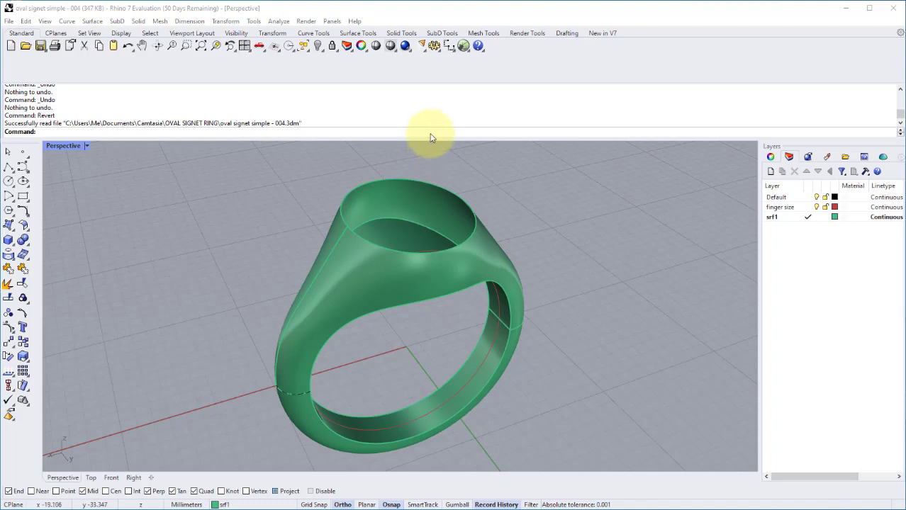
# - Cap the open oval top of the ring polysurface with a flat face
pyautogui.write('ap')
pyautogui.press('Return')
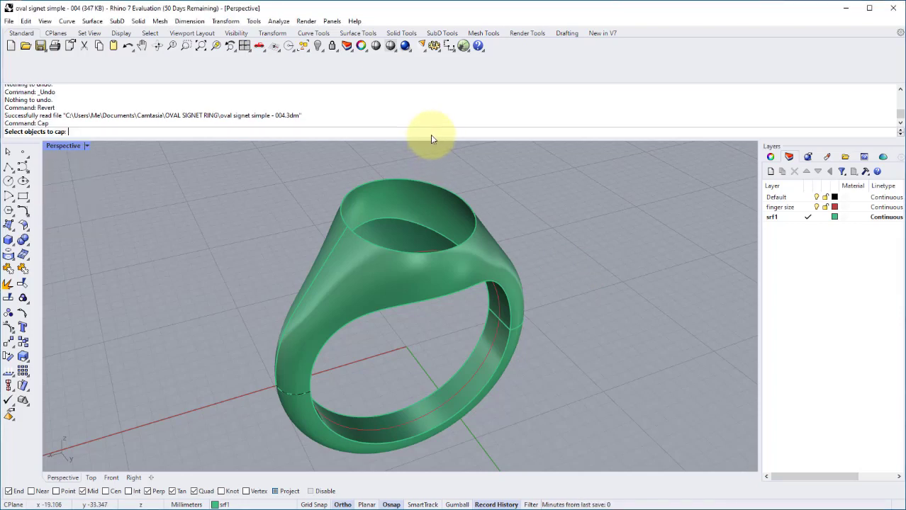
pyautogui.click(393, 282)
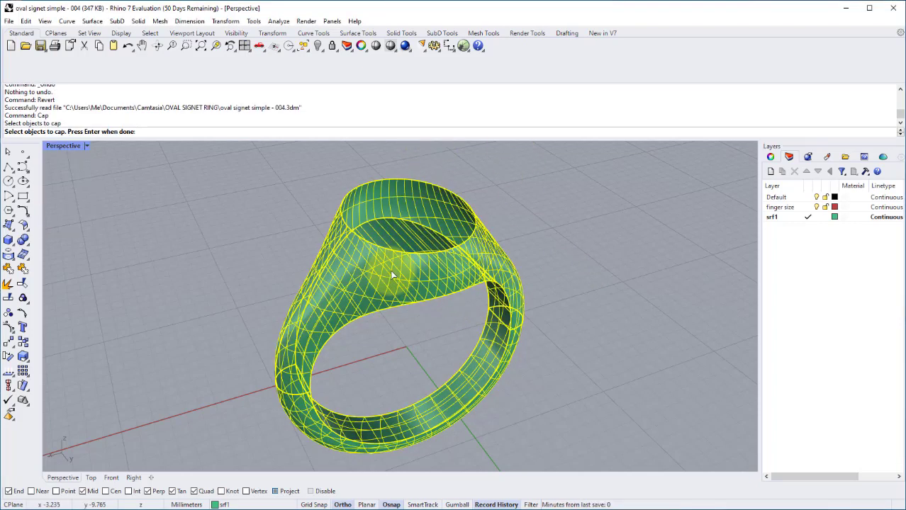
pyautogui.rightClick(358, 253)
pyautogui.moveTo(358, 253)
pyautogui.mouseDown(button='right')
pyautogui.moveTo(418, 253)
pyautogui.moveTo(352, 191)
pyautogui.moveTo(400, 196)
pyautogui.moveTo(414, 227)
pyautogui.moveTo(444, 230)
pyautogui.moveTo(430, 213)
pyautogui.moveTo(443, 238)
pyautogui.moveTo(482, 222)
pyautogui.moveTo(464, 240)
pyautogui.moveTo(487, 250)
pyautogui.mouseUp(button='right')
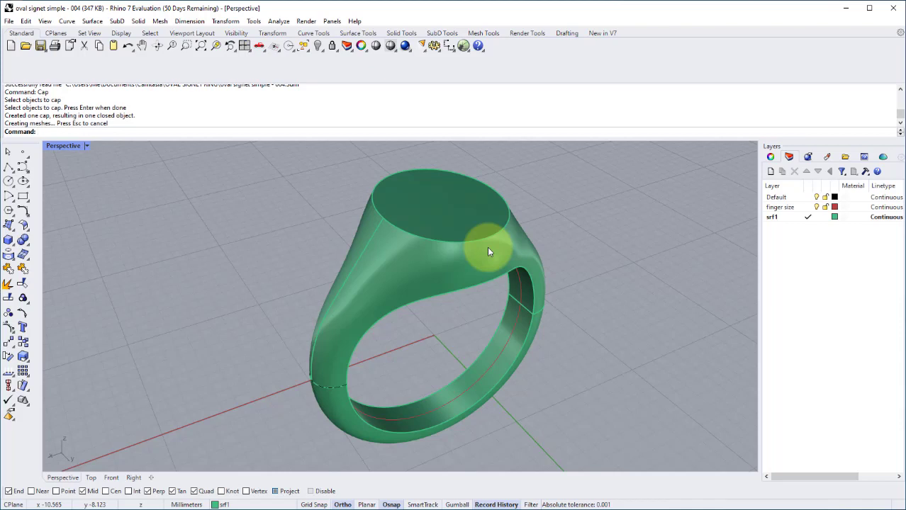
# - Examine the flat capped top of the ring from several angles
pyautogui.moveTo(494, 248); pyautogui.dragTo(471, 206, button='right')
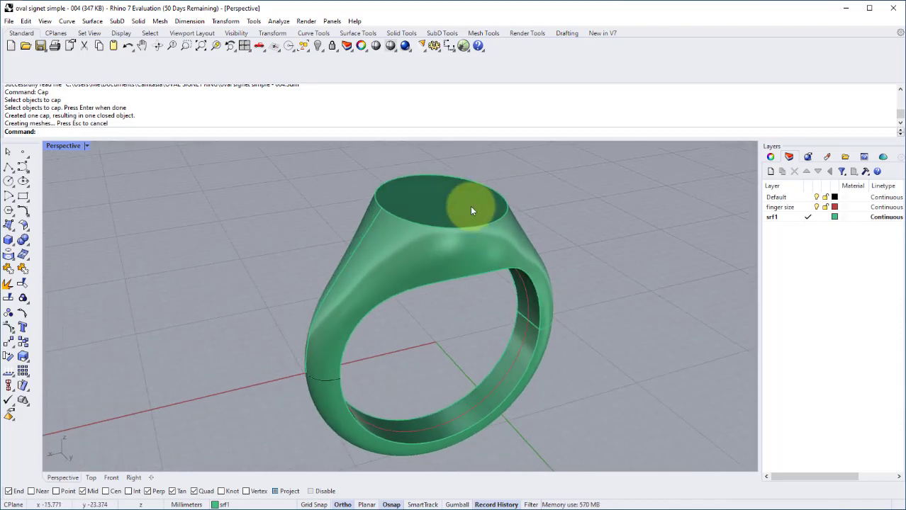
pyautogui.moveTo(470, 206); pyautogui.dragTo(445, 209, button='right')
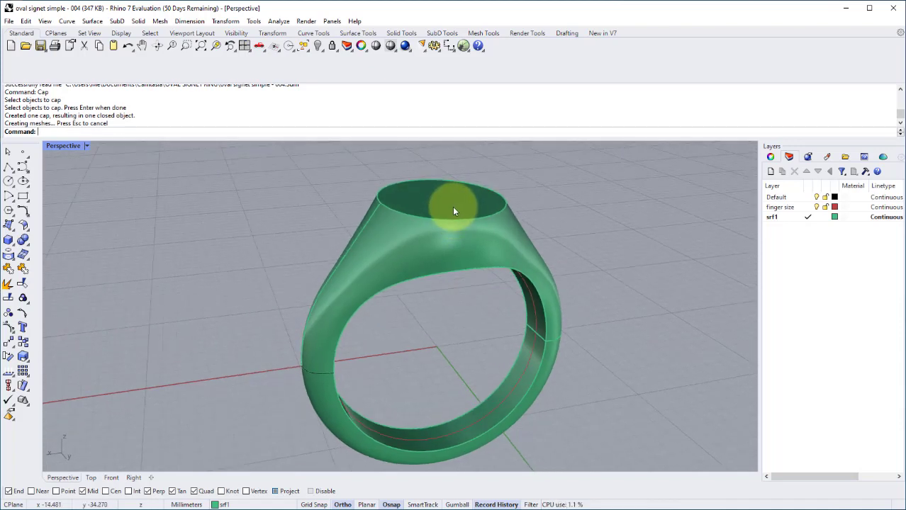
pyautogui.moveTo(453, 206); pyautogui.dragTo(479, 233, button='right')
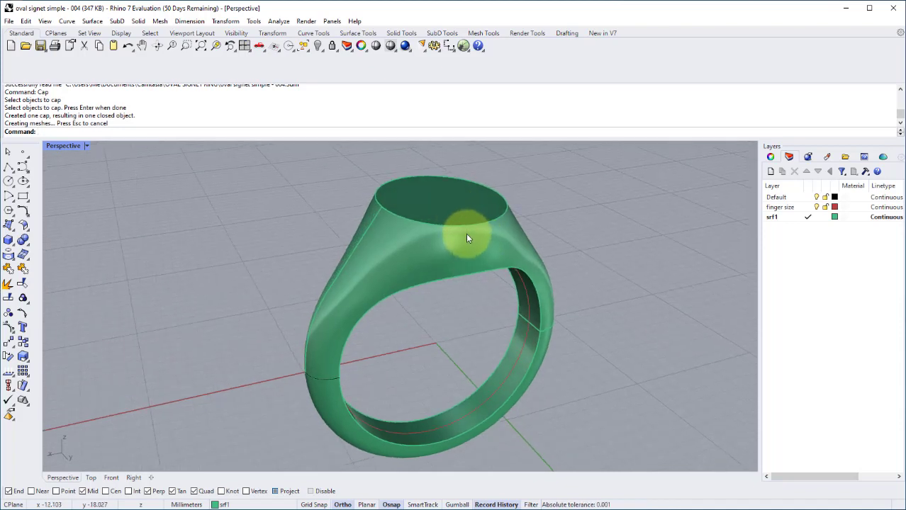
pyautogui.moveTo(466, 237); pyautogui.dragTo(387, 207, button='right')
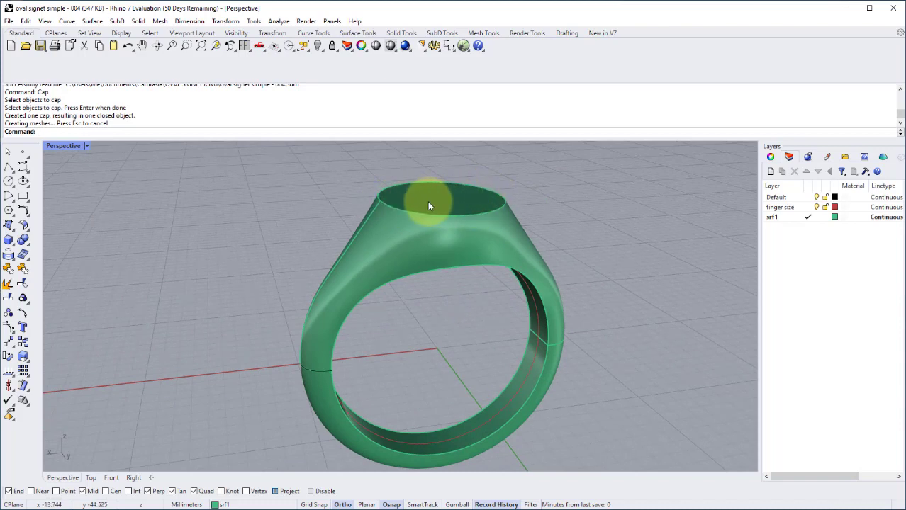
pyautogui.moveTo(382, 203); pyautogui.dragTo(450, 198, button='right')
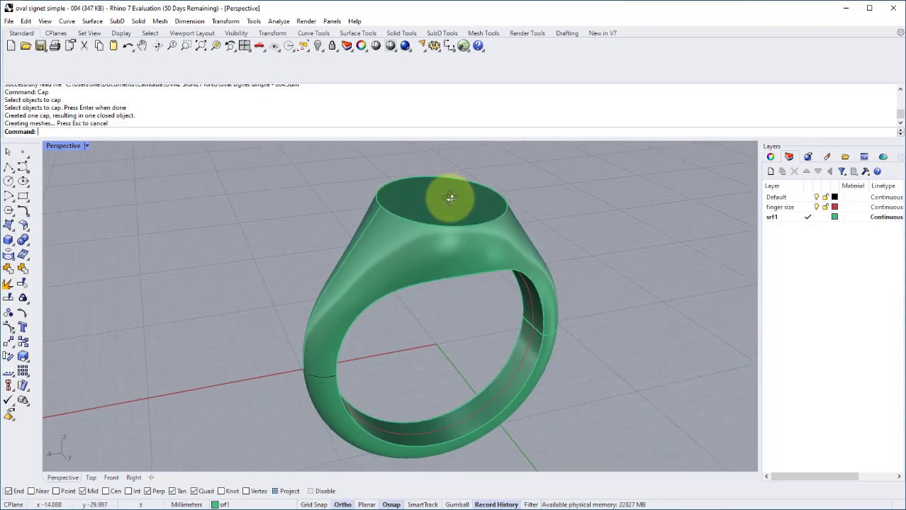
pyautogui.moveTo(458, 230); pyautogui.dragTo(475, 253, button='right')
pyautogui.moveTo(428, 234); pyautogui.dragTo(408, 208, button='right')
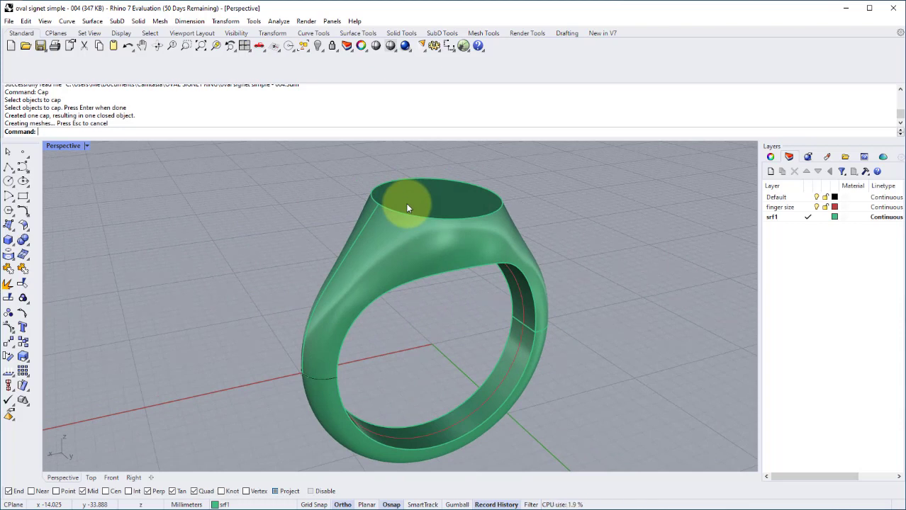
# - Undo the flat cap on the ring's oval top
pyautogui.moveTo(407, 208); pyautogui.dragTo(360, 203, button='right')
pyautogui.hotkey('ctrl', 'z')
pyautogui.click(327, 183)
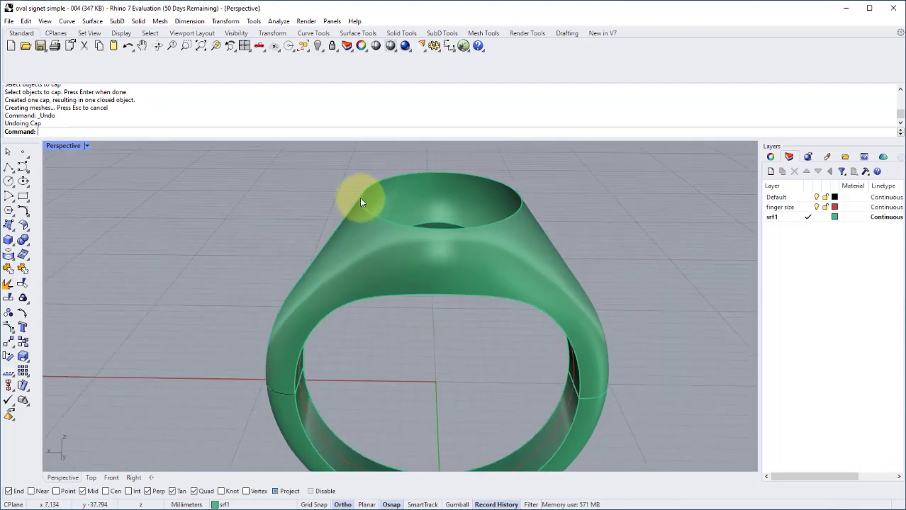
# - Make the Default layer current for the new construction curves
pyautogui.moveTo(506, 192); pyautogui.dragTo(458, 214, button='right')
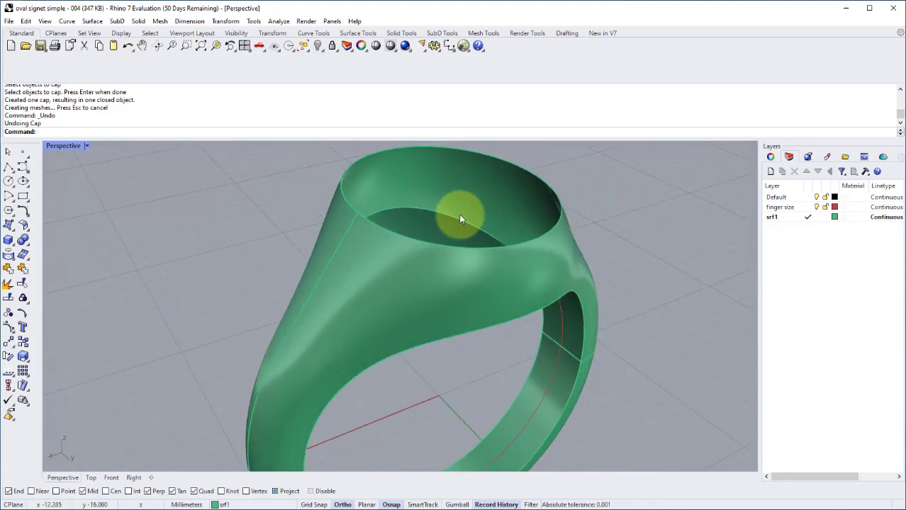
pyautogui.moveTo(459, 214); pyautogui.dragTo(476, 186, button='right')
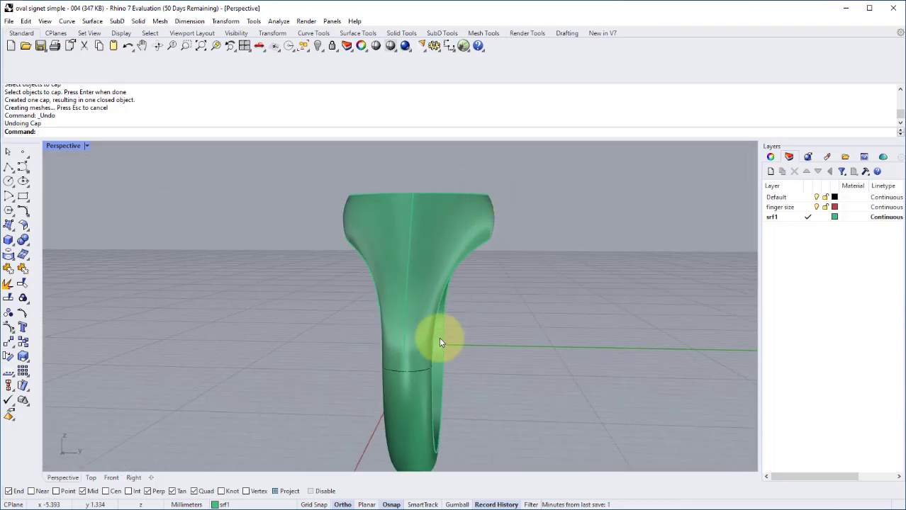
pyautogui.moveTo(441, 324); pyautogui.dragTo(376, 259, button='right')
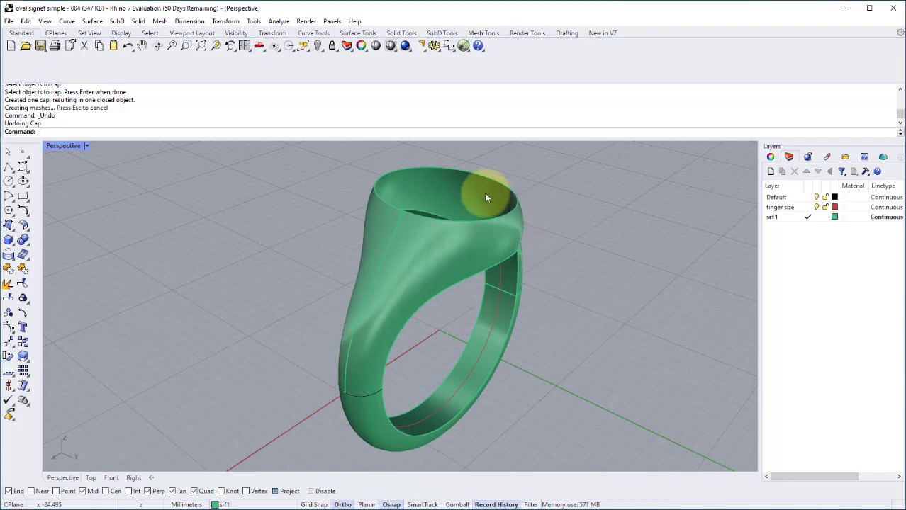
pyautogui.moveTo(486, 197); pyautogui.dragTo(480, 253, button='right')
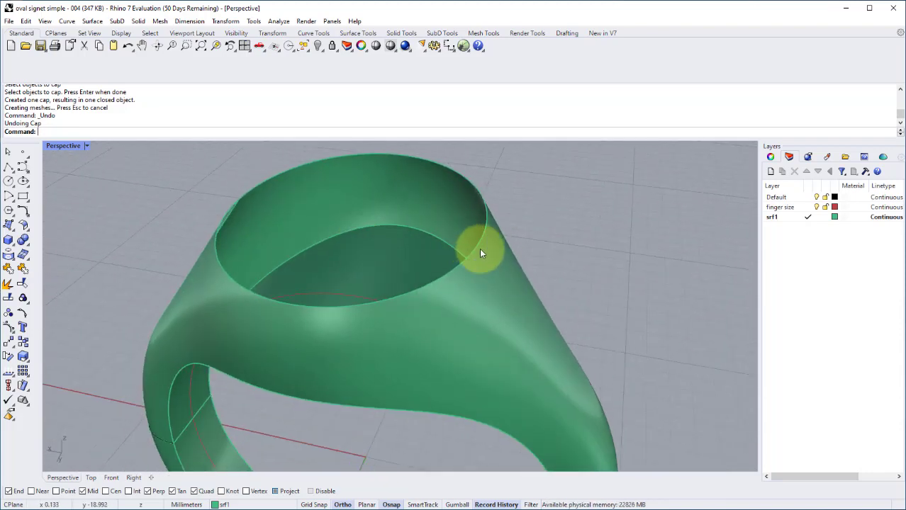
pyautogui.moveTo(517, 291); pyautogui.dragTo(335, 240, button='right')
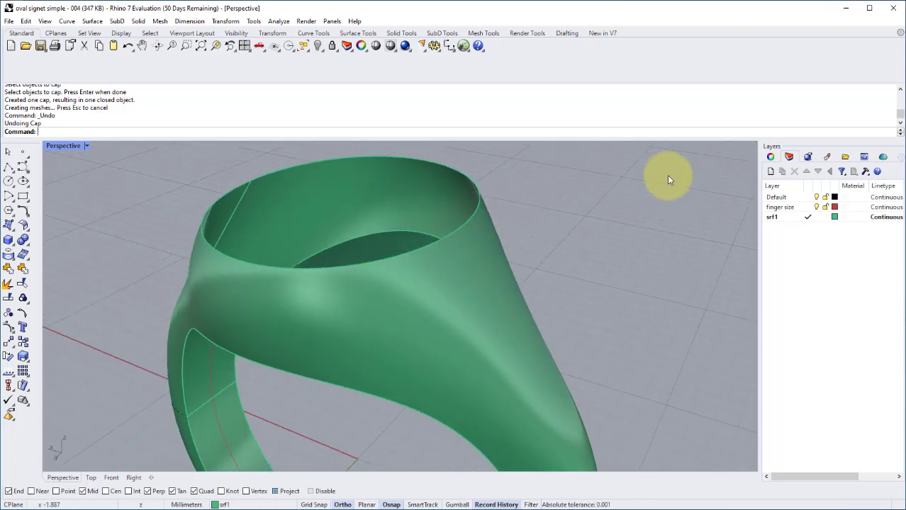
pyautogui.doubleClick(795, 197)
pyautogui.moveTo(643, 243); pyautogui.dragTo(417, 275, button='right')
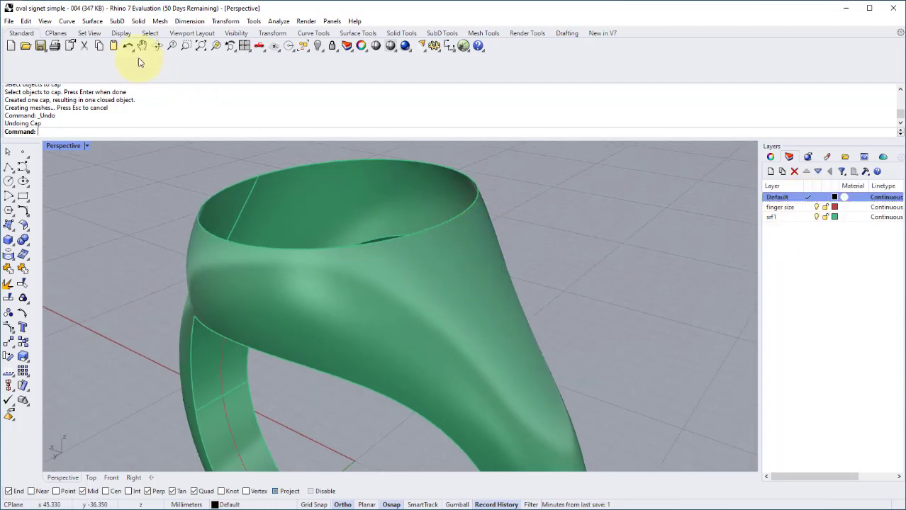
# - Extract a V-direction isocurve from the upper ring surface at the midpoint of the oval top edge, opposite the seam
pyautogui.click(67, 20)
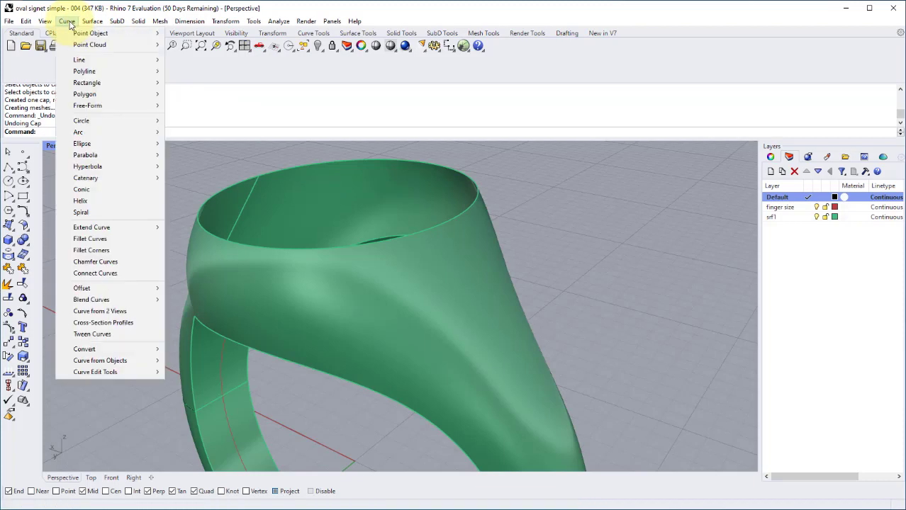
pyautogui.moveTo(131, 366)
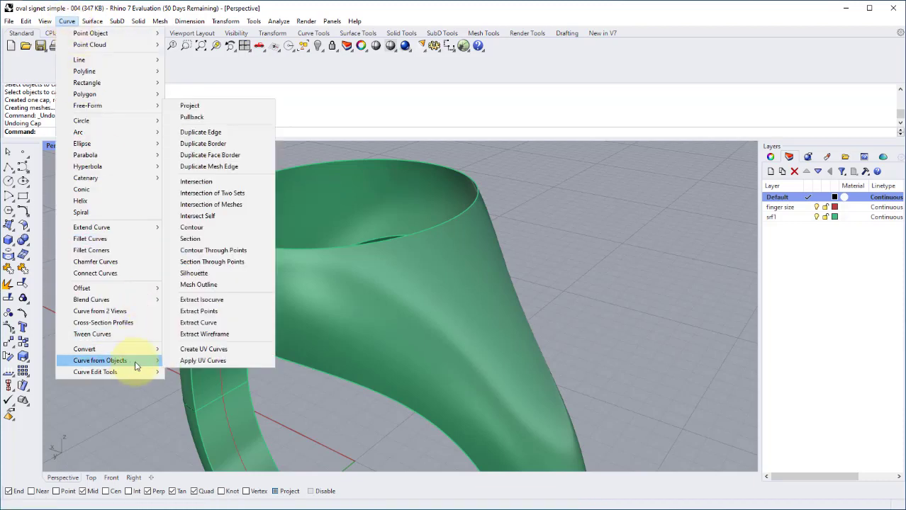
pyautogui.click(211, 300)
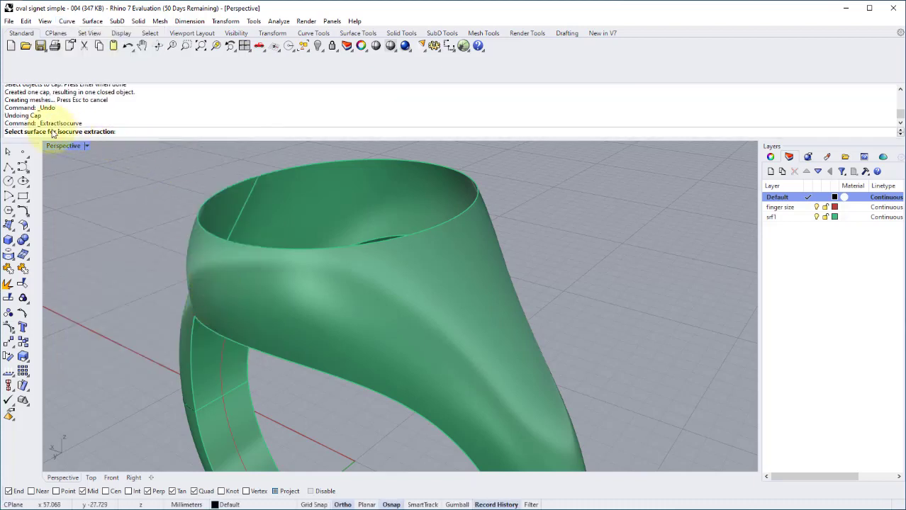
pyautogui.moveTo(333, 192); pyautogui.dragTo(352, 213, button='right')
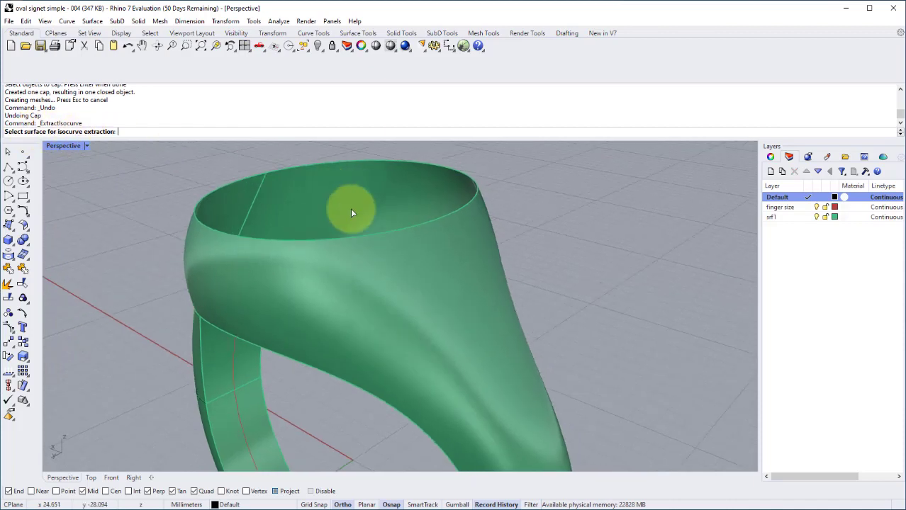
pyautogui.click(433, 279)
pyautogui.moveTo(462, 271); pyautogui.dragTo(399, 256, button='right')
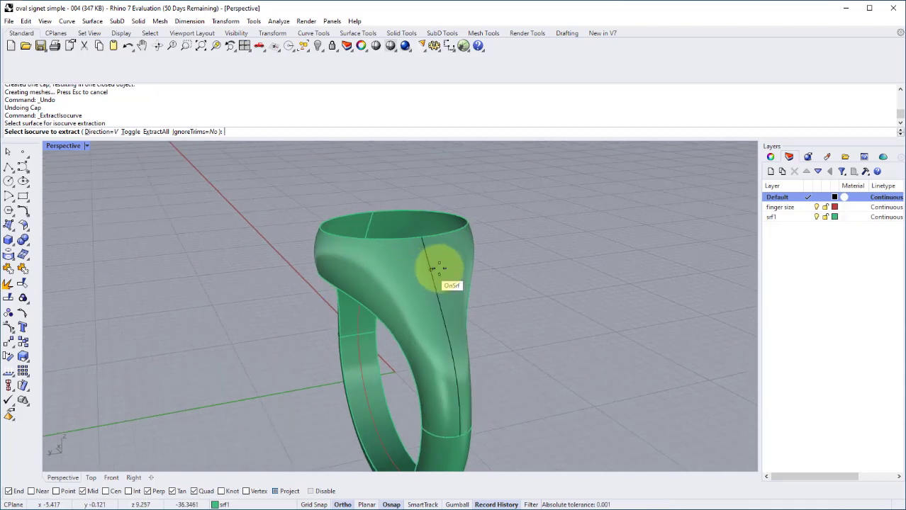
pyautogui.click(130, 132)
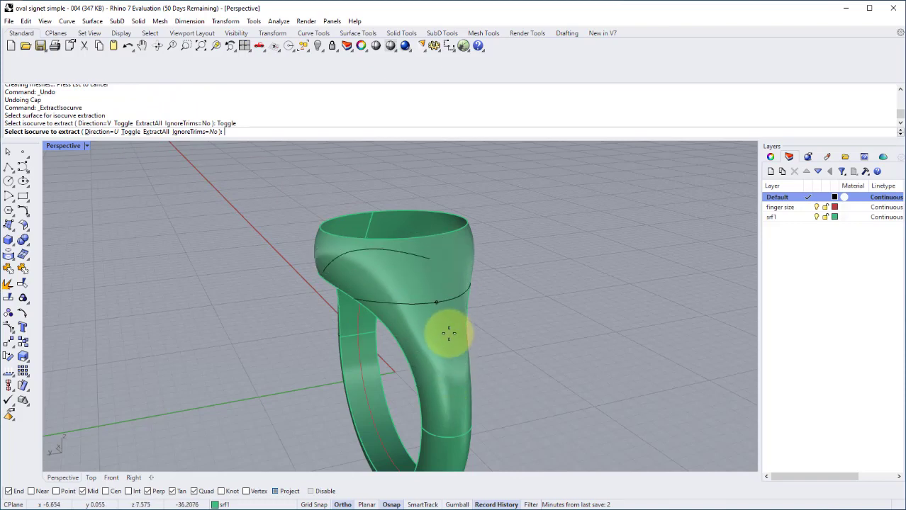
pyautogui.click(129, 133)
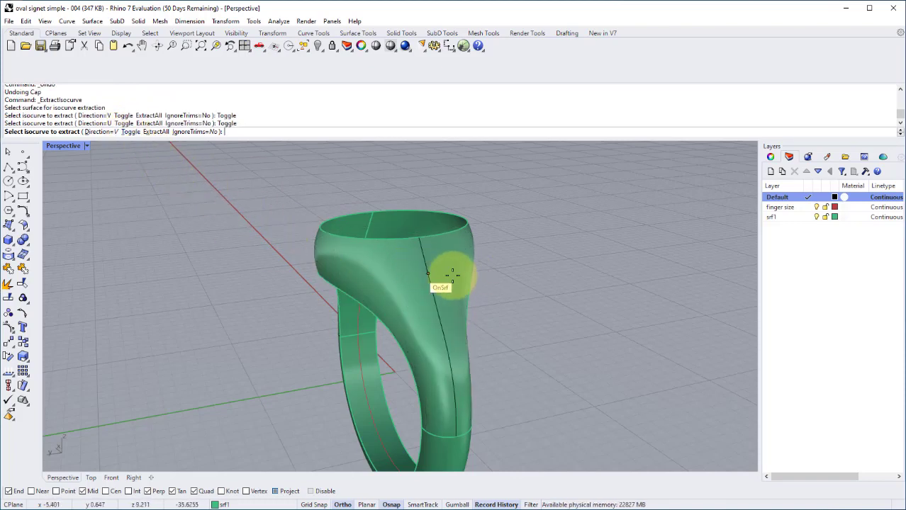
pyautogui.moveTo(452, 276); pyautogui.dragTo(421, 267, button='right')
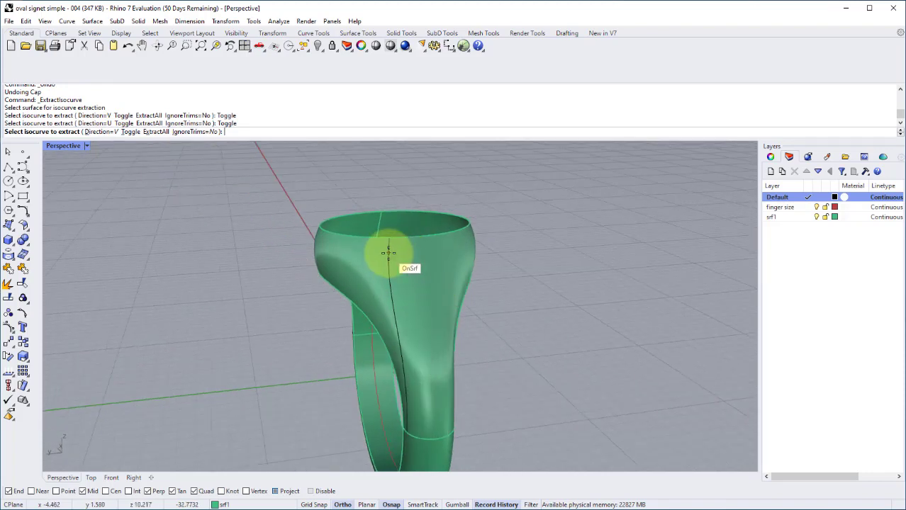
pyautogui.moveTo(397, 256)
pyautogui.mouseDown(button='right')
pyautogui.moveTo(408, 282)
pyautogui.moveTo(460, 279)
pyautogui.moveTo(418, 289)
pyautogui.moveTo(411, 253)
pyautogui.mouseUp(button='right')
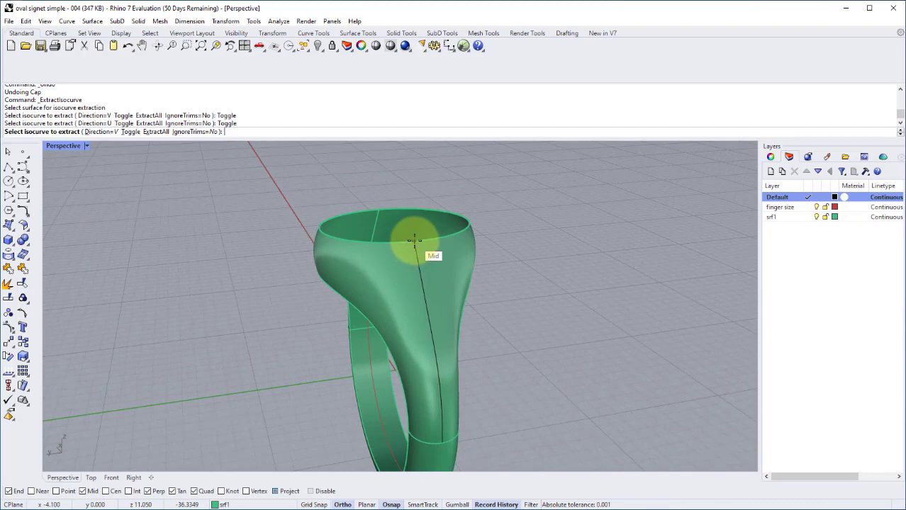
pyautogui.click(415, 239)
pyautogui.press('Return')
# - Start a tangent BlendCrv over the oval opening from the top of the seam edge to the top of the extracted isocurve
pyautogui.moveTo(529, 247); pyautogui.dragTo(363, 222, button='right')
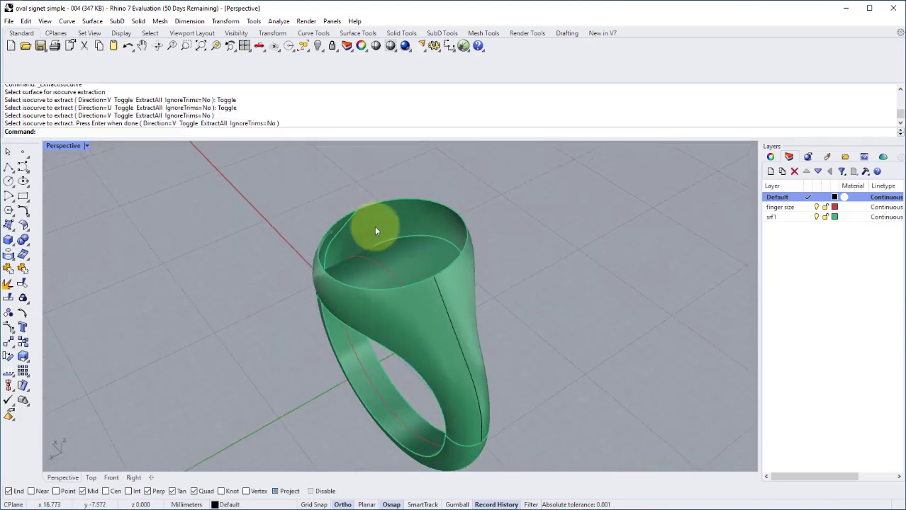
pyautogui.moveTo(328, 263); pyautogui.dragTo(366, 244, button='right')
pyautogui.scroll(5, 364, 248)
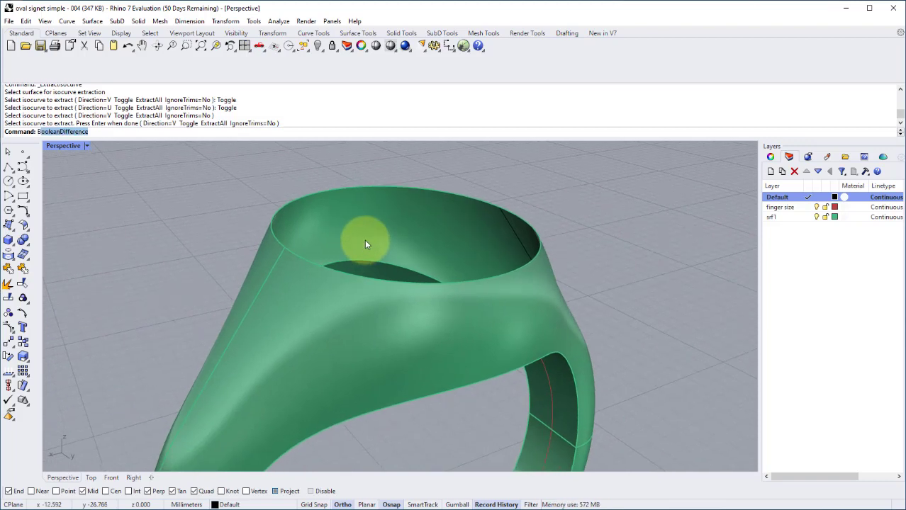
pyautogui.write('BlendC')
pyautogui.press('Return')
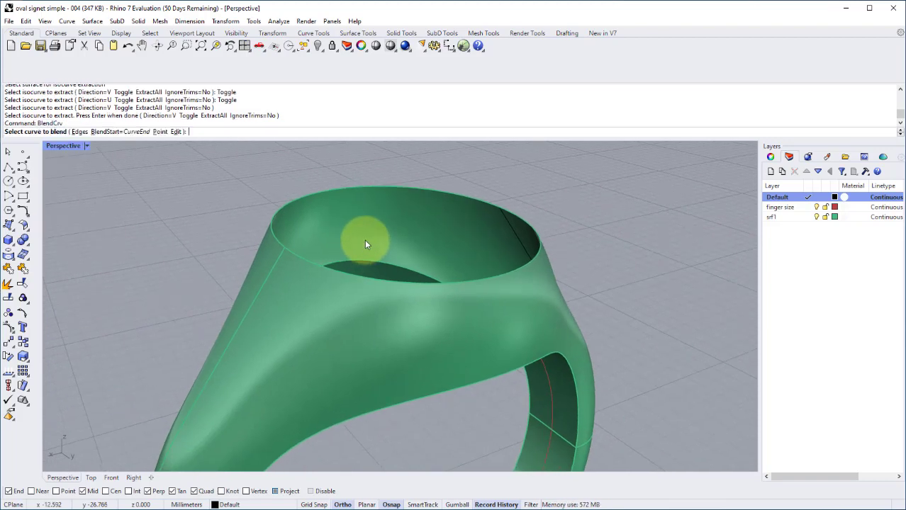
pyautogui.click(277, 260)
pyautogui.moveTo(566, 235); pyautogui.dragTo(209, 237, button='right')
pyautogui.click(478, 234)
pyautogui.moveTo(296, 260); pyautogui.dragTo(301, 252, button='right')
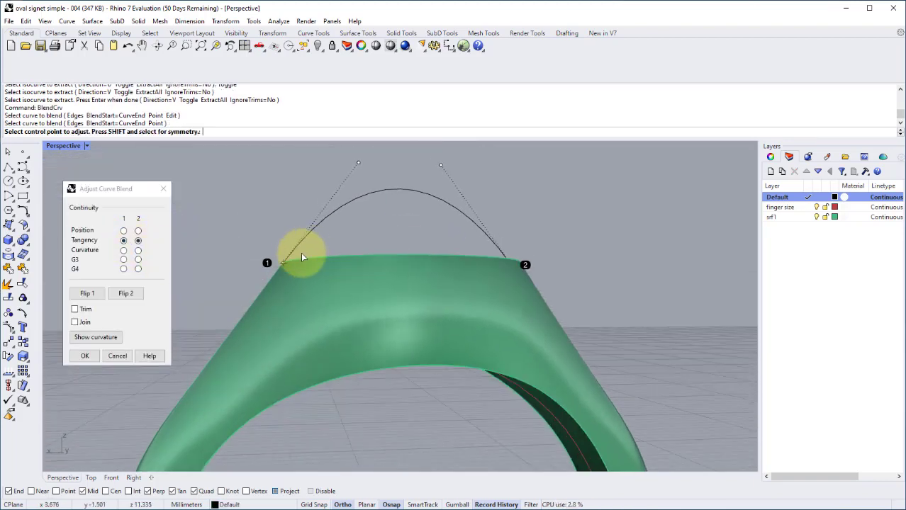
# - Show the pending blend in an enlarged Front view and move the Adjust Curve Blend dialog clear of the curve
pyautogui.doubleClick(63, 146)
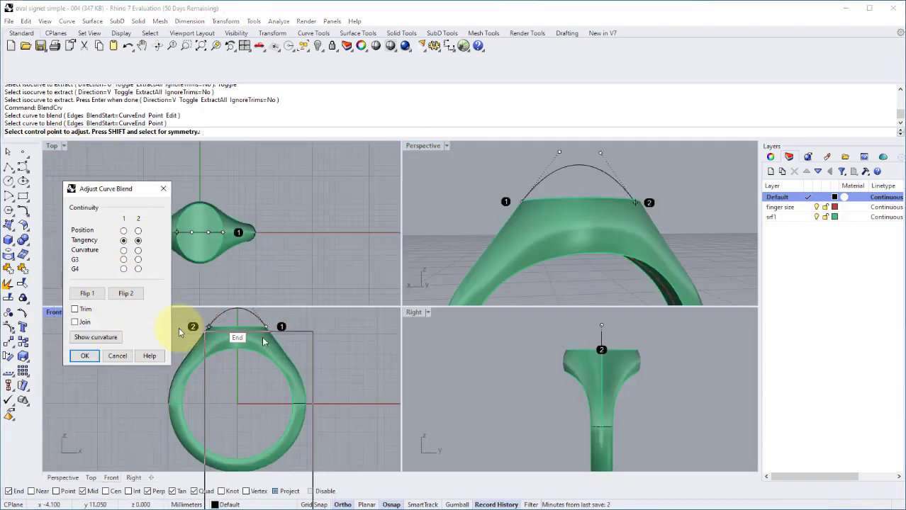
pyautogui.moveTo(249, 222); pyautogui.dragTo(78, 312)
pyautogui.doubleClick(55, 312)
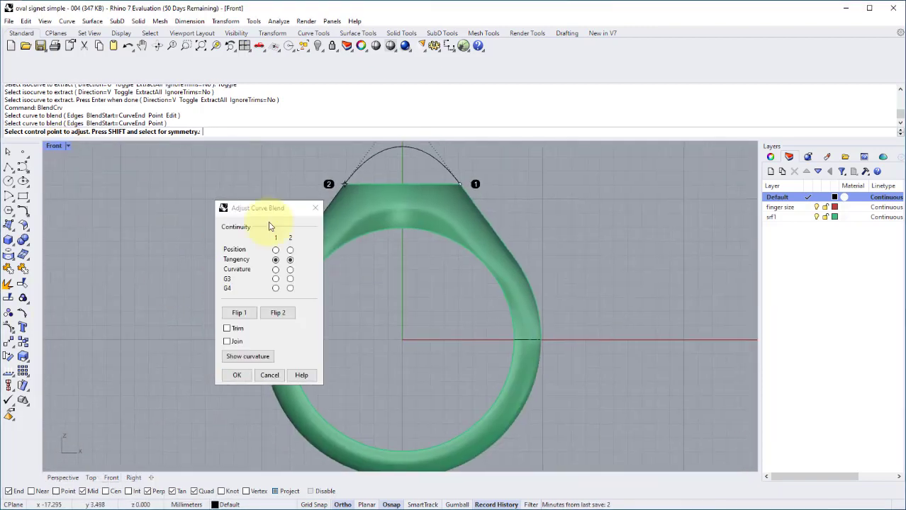
pyautogui.moveTo(226, 207); pyautogui.dragTo(208, 171)
pyautogui.scroll(3, 552, 299)
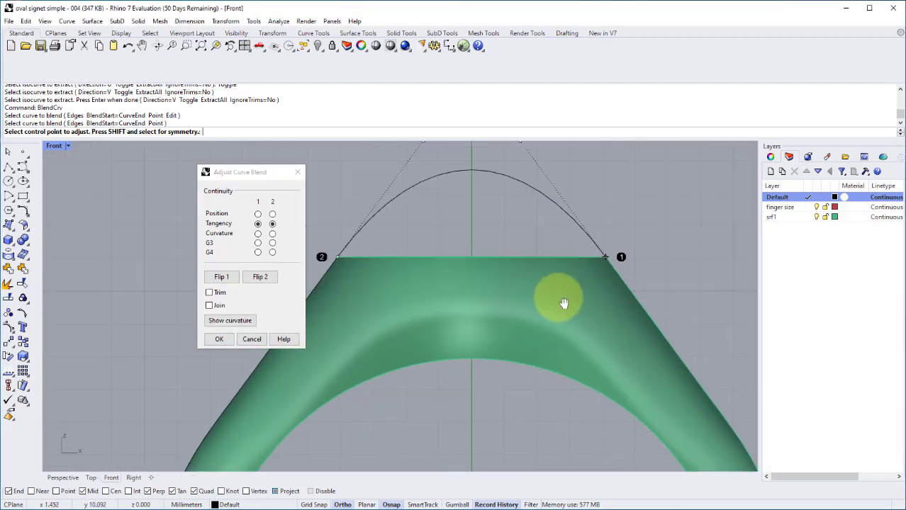
pyautogui.moveTo(552, 299); pyautogui.dragTo(557, 326, button='right')
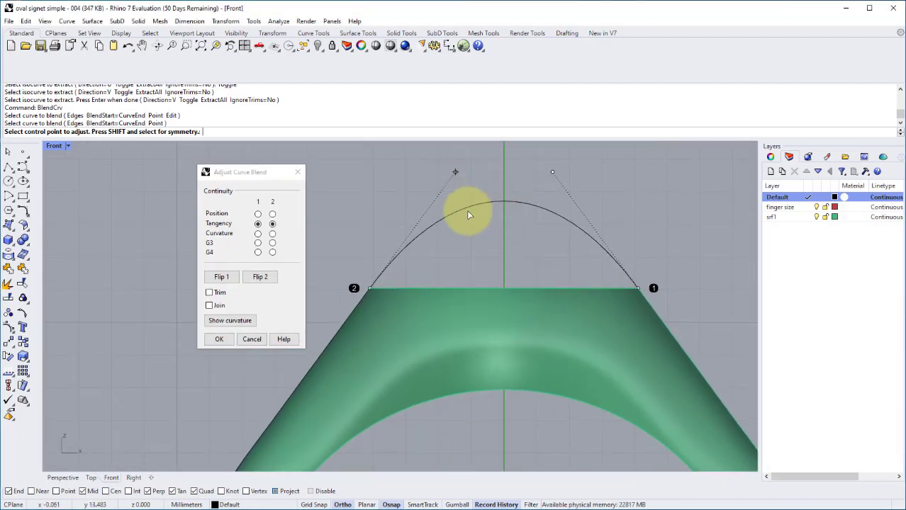
# - Try lowering only the end 2 tangency handle of the blend curve and reset it to the symmetric shape
pyautogui.click(455, 172)
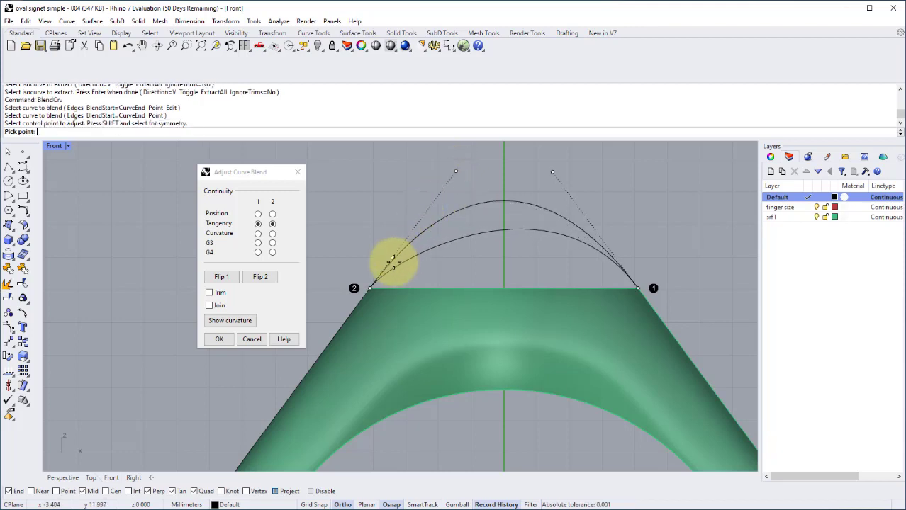
pyautogui.click(389, 261)
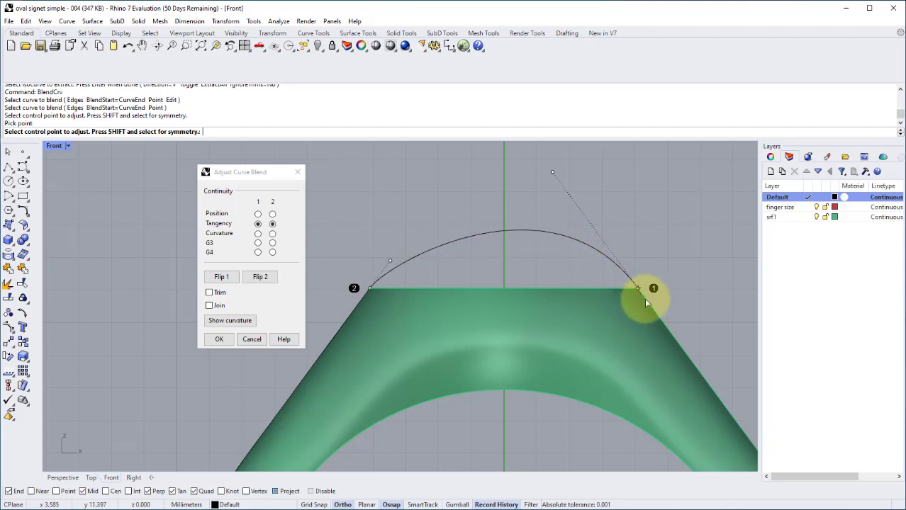
pyautogui.moveTo(590, 251); pyautogui.dragTo(582, 253, button='right')
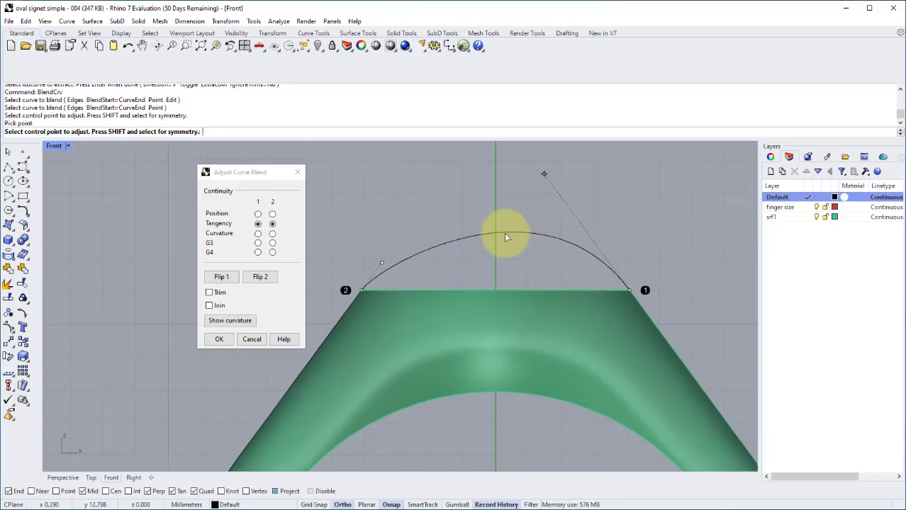
pyautogui.click(272, 234)
pyautogui.click(273, 224)
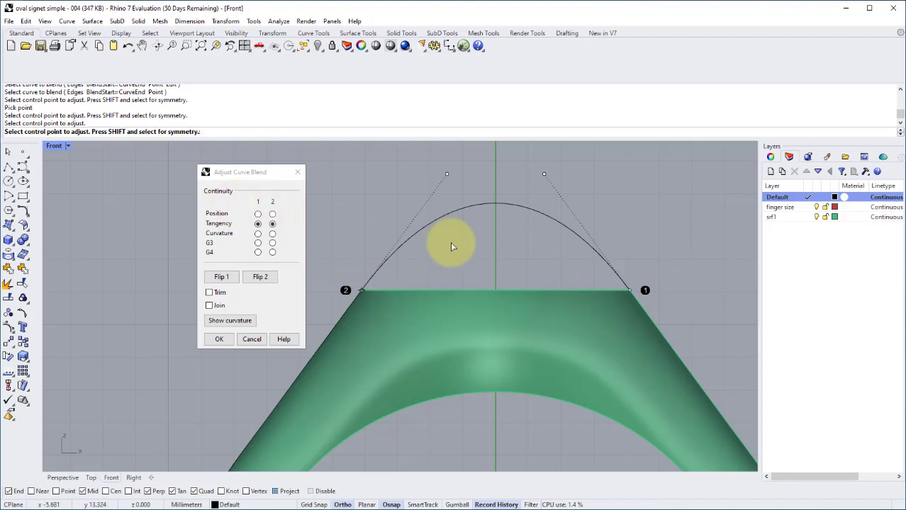
# - Lower both blend handles symmetrically close to the oval's edge for a very shallow tangent arch and accept the blend curve
pyautogui.moveTo(451, 245); pyautogui.dragTo(462, 216, button='right')
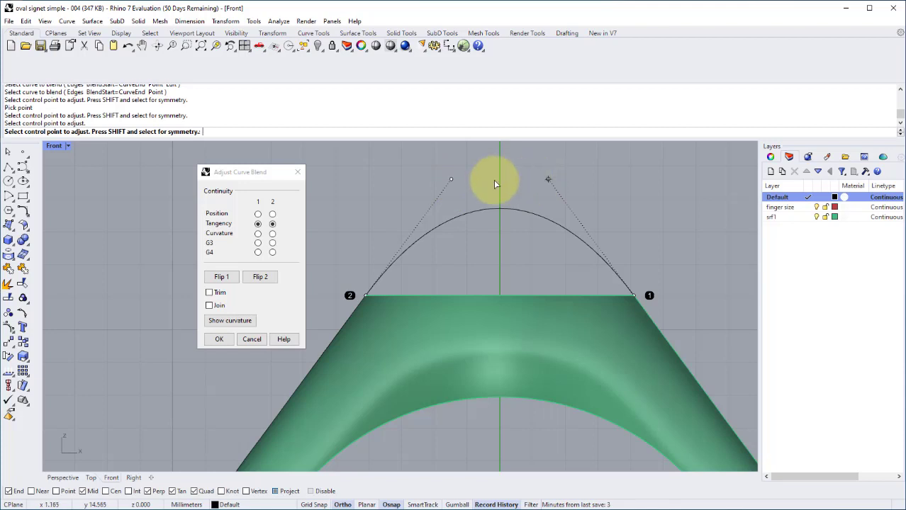
pyautogui.click(451, 180)
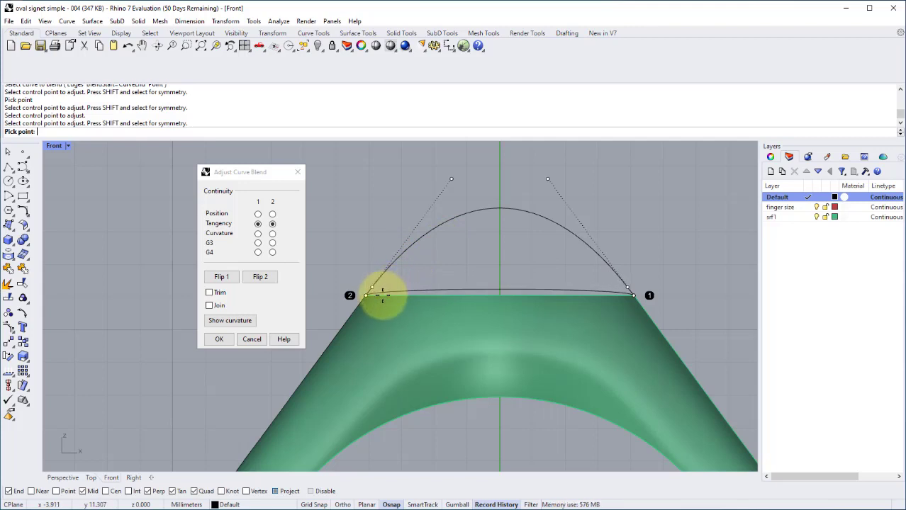
pyautogui.click(382, 298)
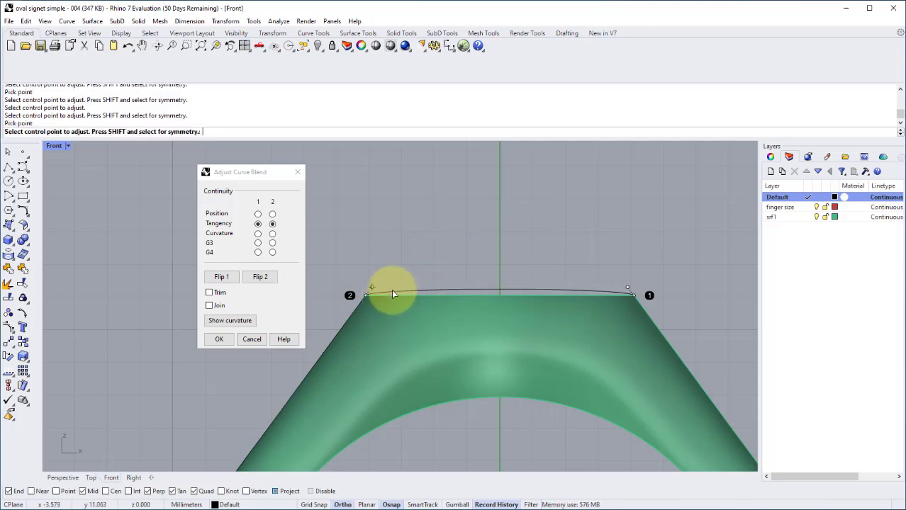
pyautogui.press('Return')
# - Examine the shallow blend curve across the oval opening in the Perspective view
pyautogui.doubleClick(56, 145)
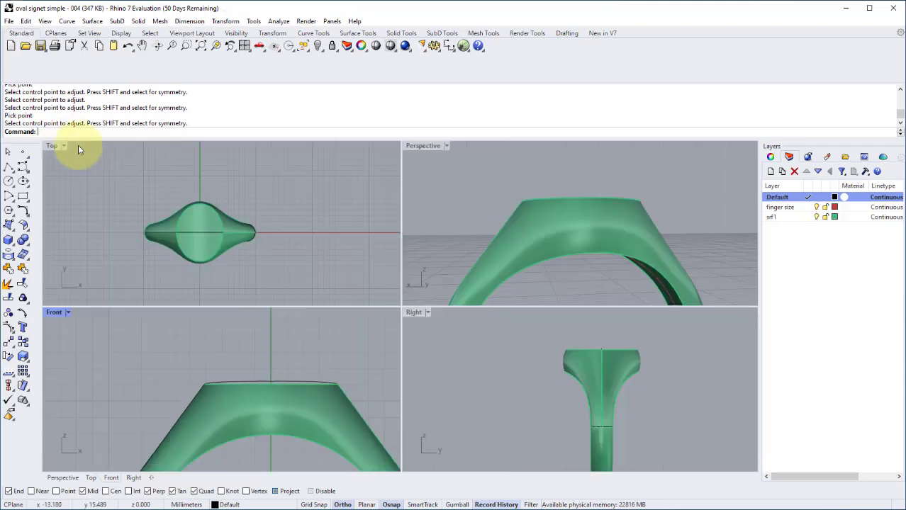
pyautogui.doubleClick(427, 145)
pyautogui.moveTo(406, 209); pyautogui.dragTo(321, 242, button='right')
pyautogui.moveTo(532, 263); pyautogui.dragTo(554, 287, button='right')
pyautogui.scroll(5, 554, 289)
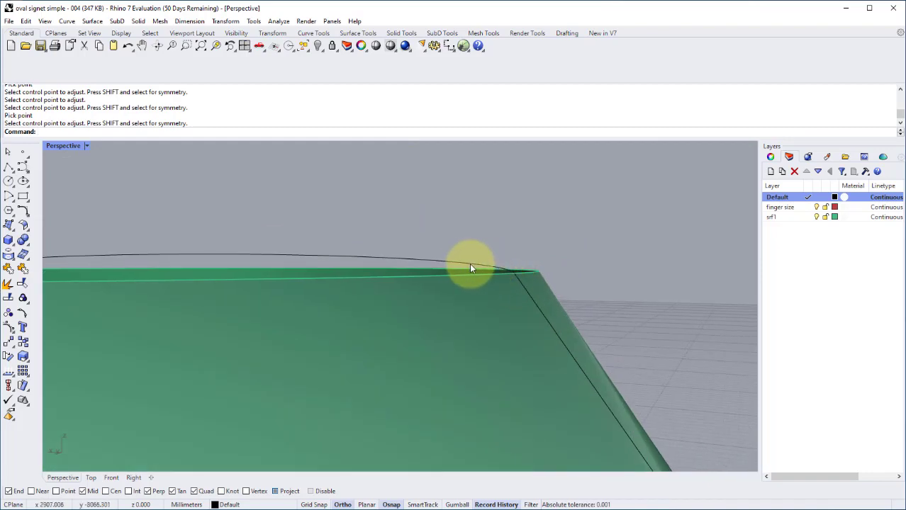
pyautogui.moveTo(469, 267); pyautogui.dragTo(326, 276, button='right')
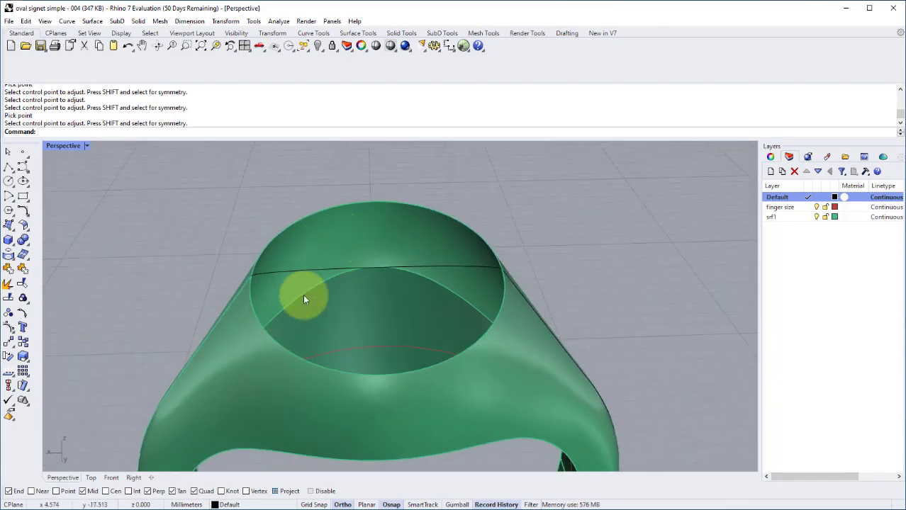
pyautogui.moveTo(356, 225); pyautogui.dragTo(378, 263, button='right')
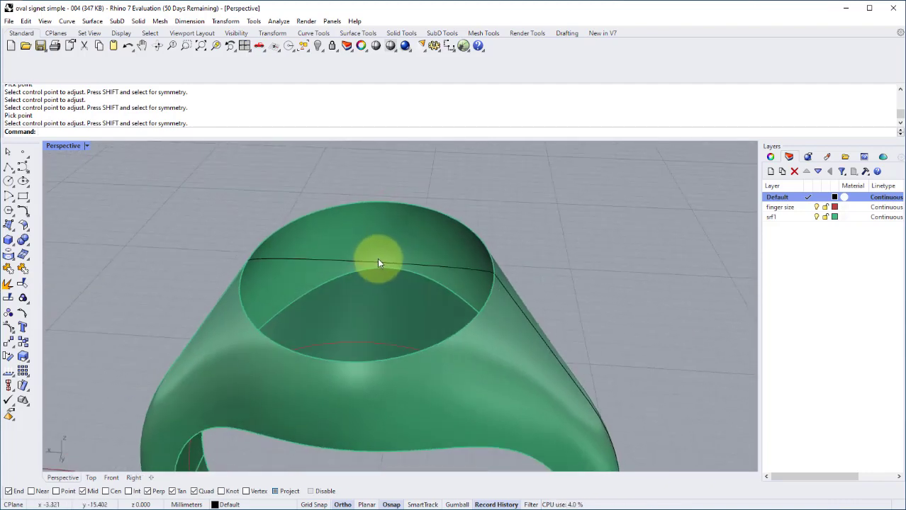
# - Split the blend curve at its midpoint using the Point option
pyautogui.click(9, 299)
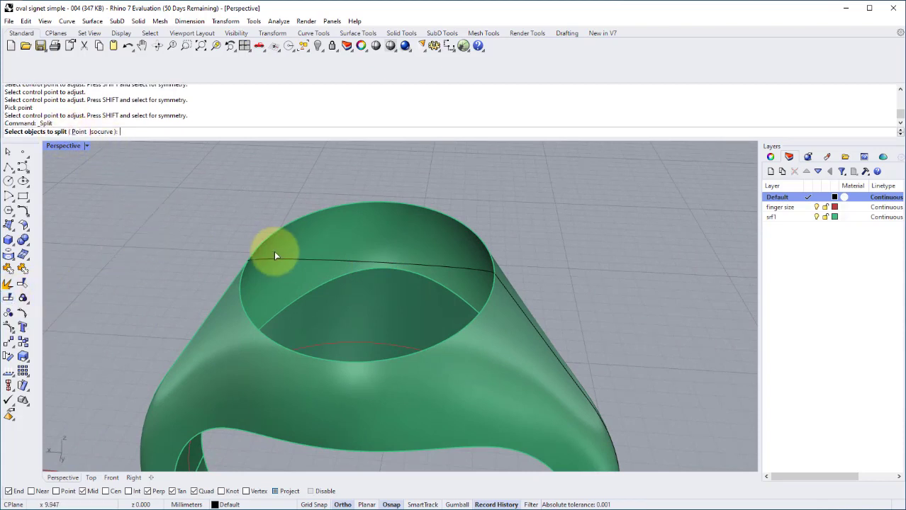
pyautogui.click(289, 264)
pyautogui.moveTo(370, 245); pyautogui.dragTo(377, 242, button='right')
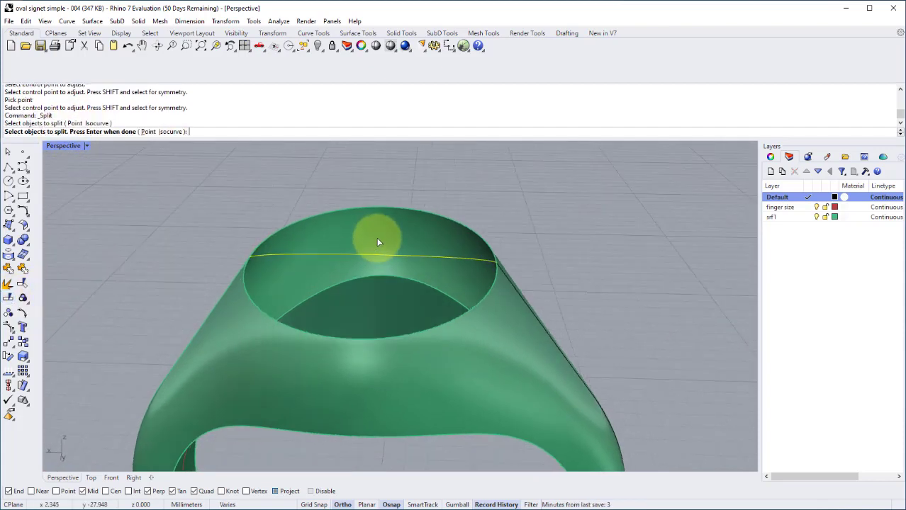
pyautogui.rightClick(372, 234)
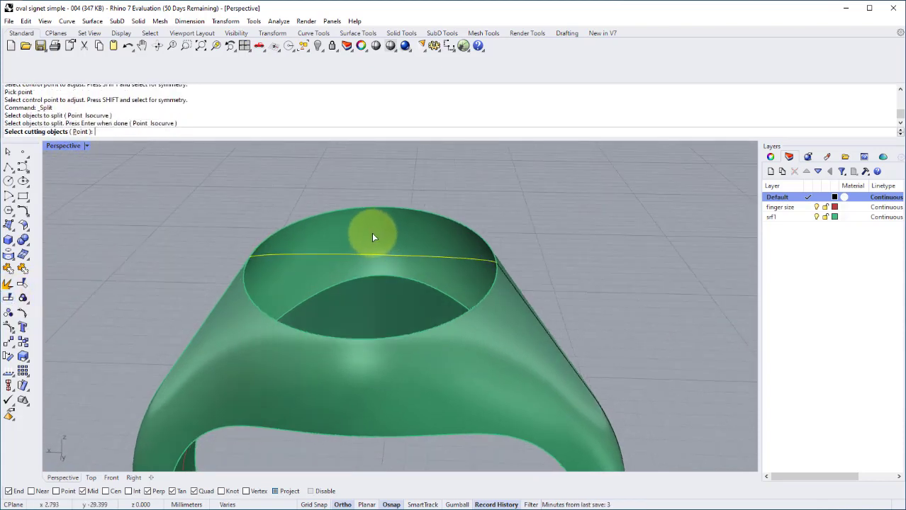
pyautogui.click(80, 132)
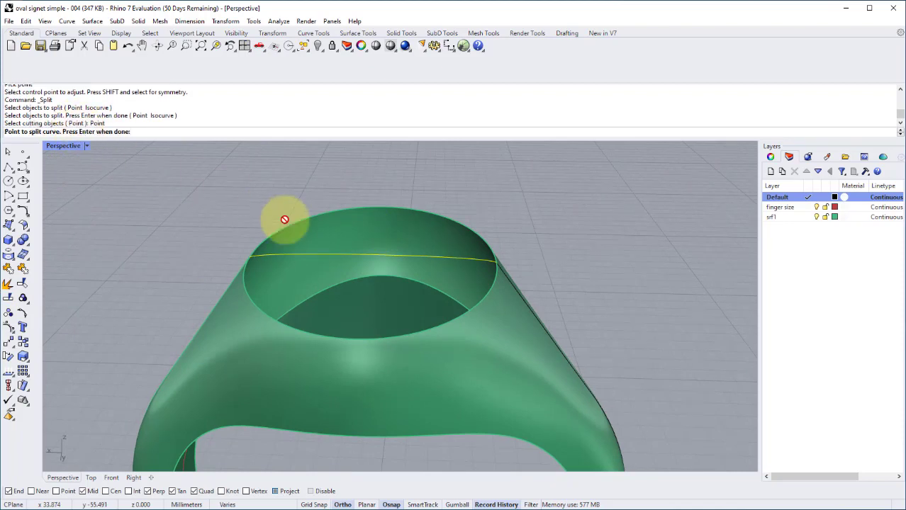
pyautogui.click(370, 254)
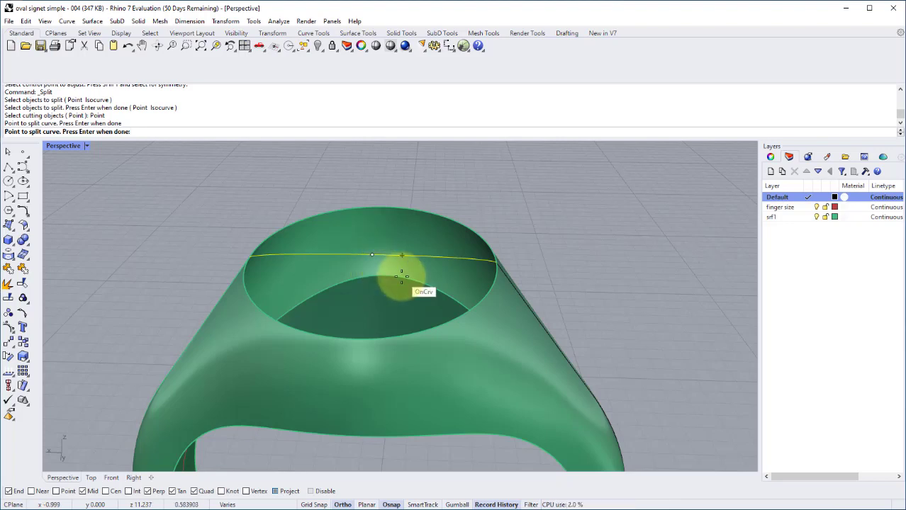
pyautogui.press('Return')
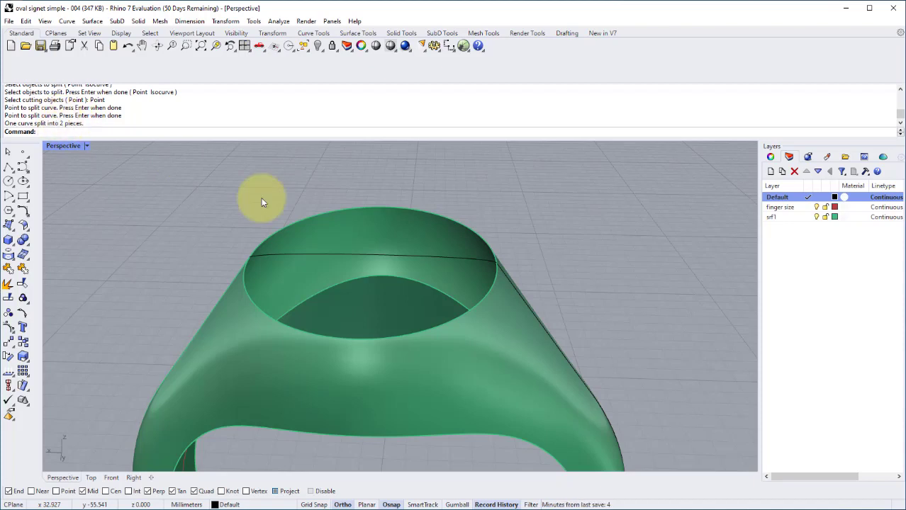
# - Delete the extracted isocurve and the half of the blend curve that meets it
pyautogui.click(458, 261)
pyautogui.moveTo(459, 263); pyautogui.dragTo(364, 262, button='right')
pyautogui.press('Delete')
pyautogui.click(462, 270)
pyautogui.press('Delete')
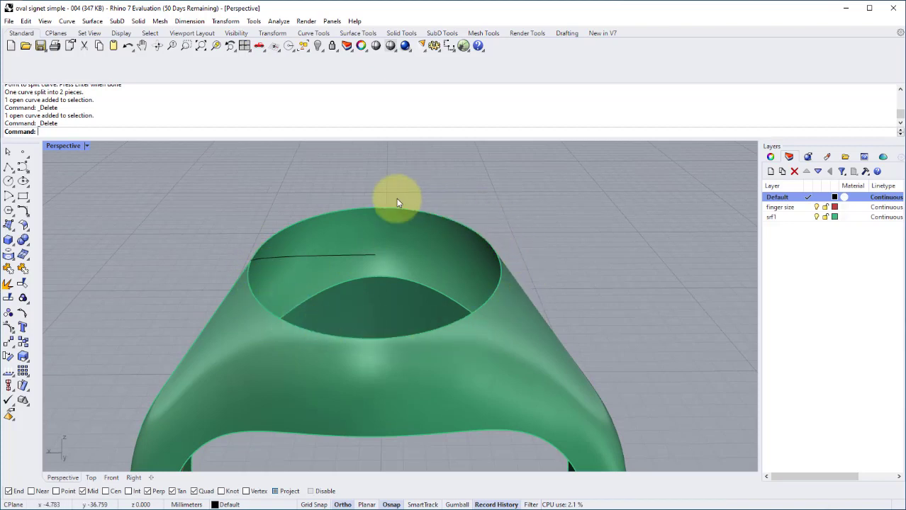
# - Start a Rail Revolve with the remaining half blend curve as profile and the oval top edge as rail
pyautogui.moveTo(283, 261); pyautogui.dragTo(330, 258, button='right')
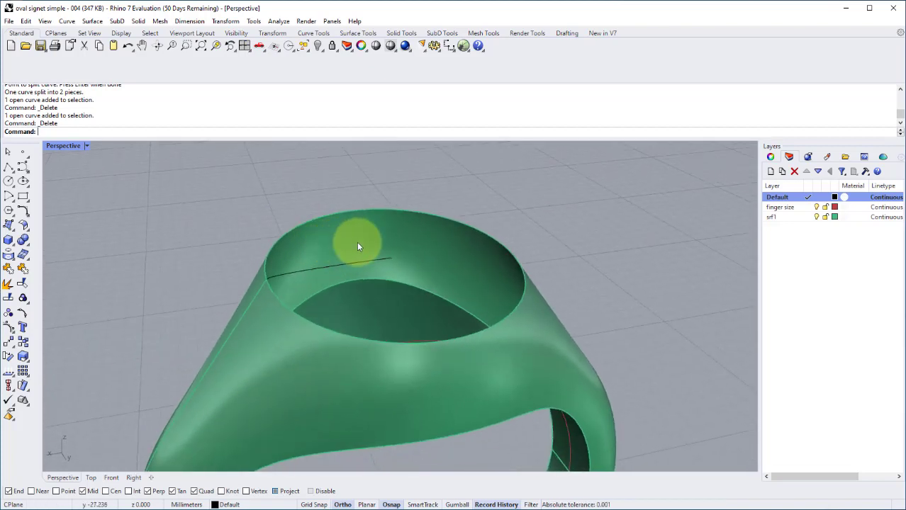
pyautogui.click(92, 21)
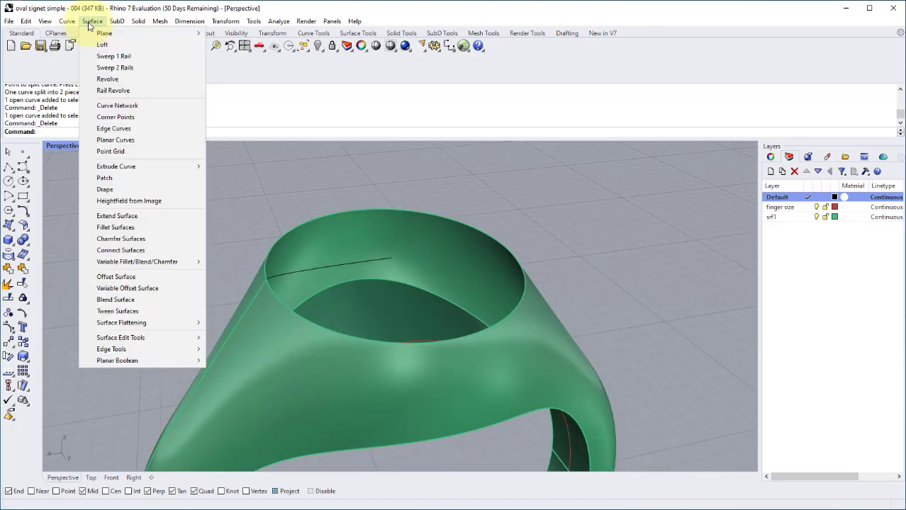
pyautogui.click(112, 91)
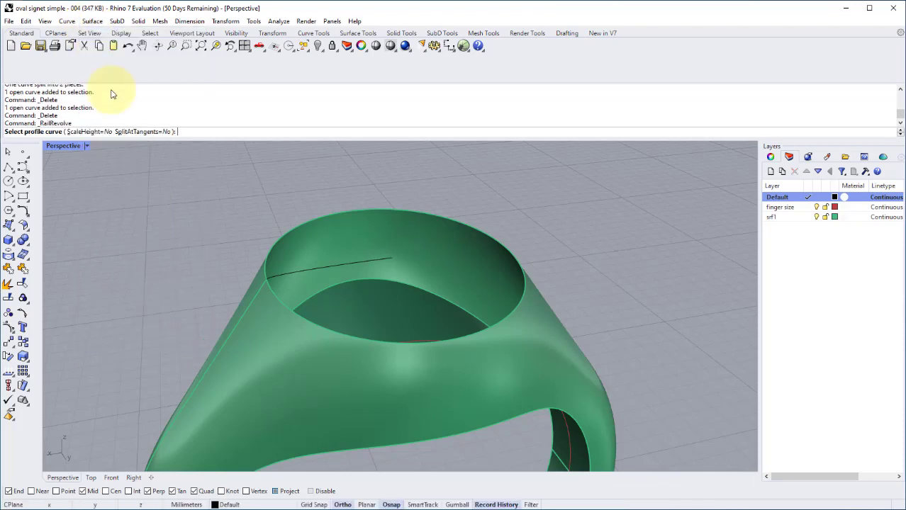
pyautogui.click(281, 279)
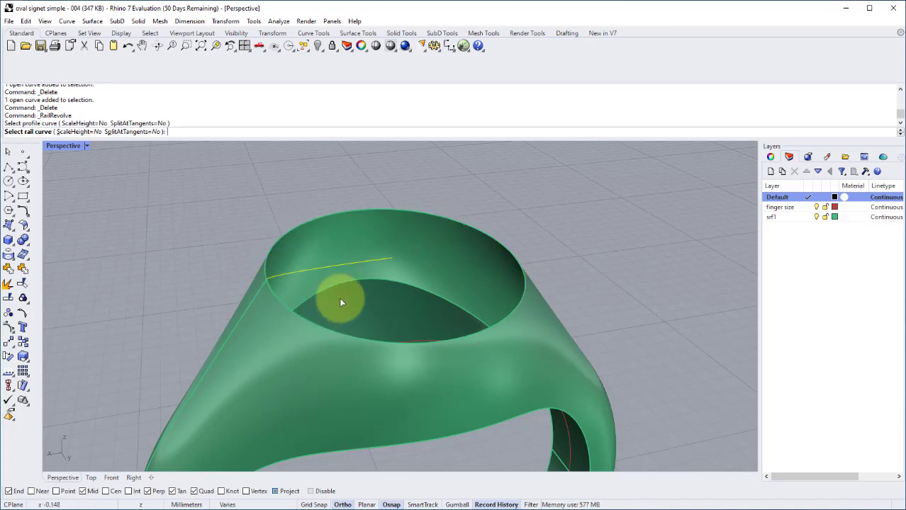
pyautogui.click(275, 294)
pyautogui.moveTo(275, 293); pyautogui.dragTo(234, 234, button='right')
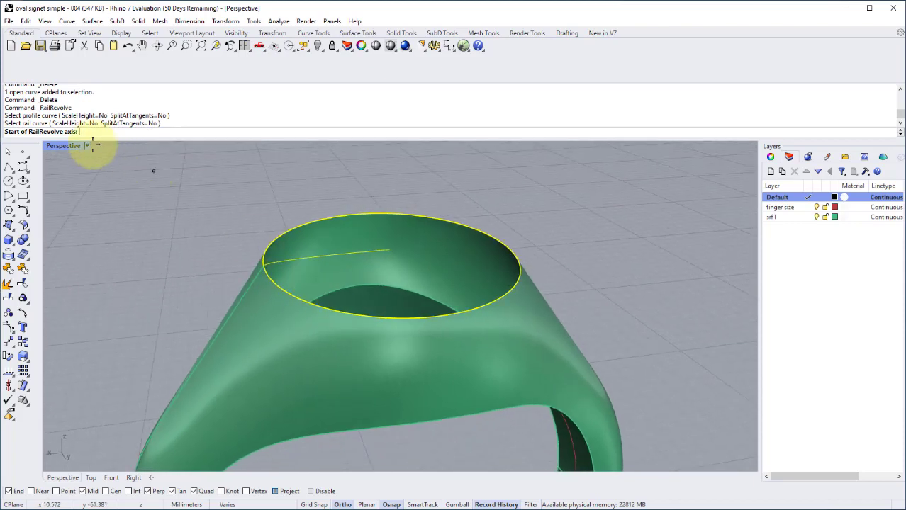
pyautogui.scroll(2, 251, 204)
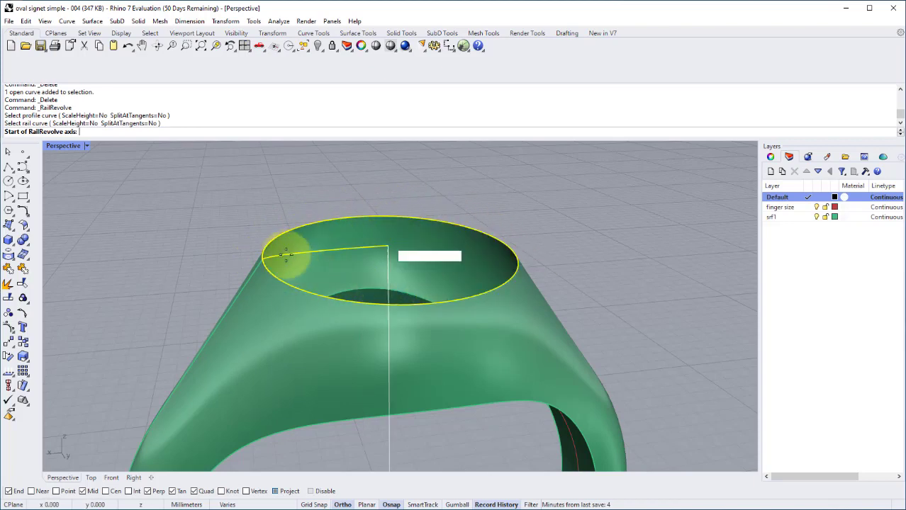
# - Set the Rail Revolve axis in the Front view from the origin (0) vertically upward to create the domed top surface
pyautogui.doubleClick(64, 146)
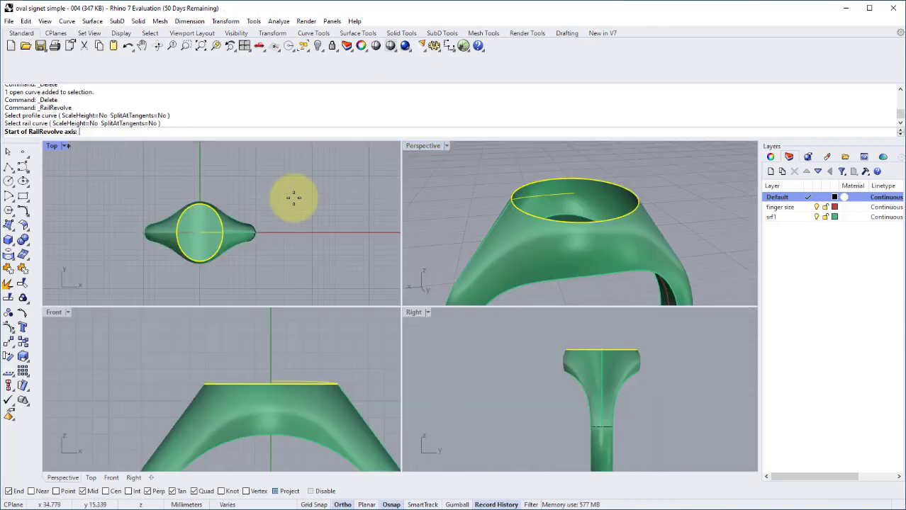
pyautogui.doubleClick(56, 312)
pyautogui.scroll(-3, 276, 213)
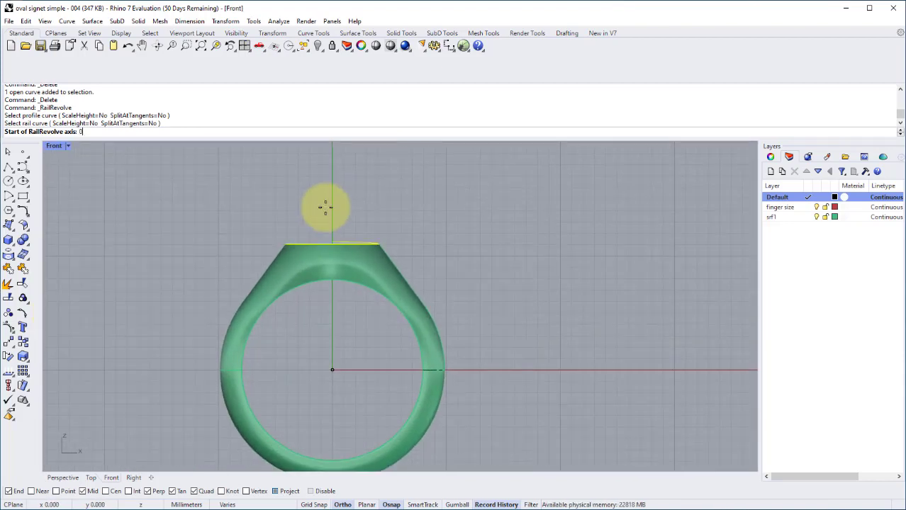
pyautogui.press('Return')
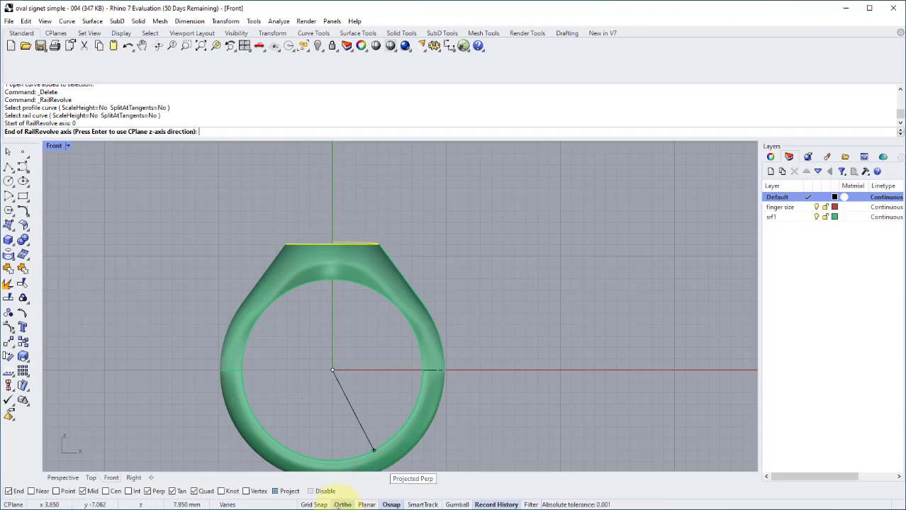
pyautogui.click(333, 216)
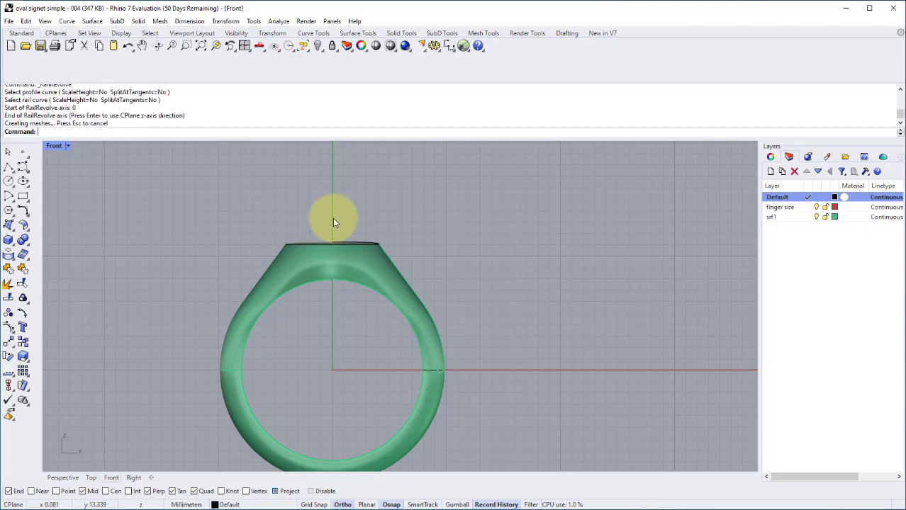
# - Join the domed top surface and the ring body into one polysurface
pyautogui.doubleClick(54, 145)
pyautogui.doubleClick(428, 144)
pyautogui.scroll(2, 382, 309)
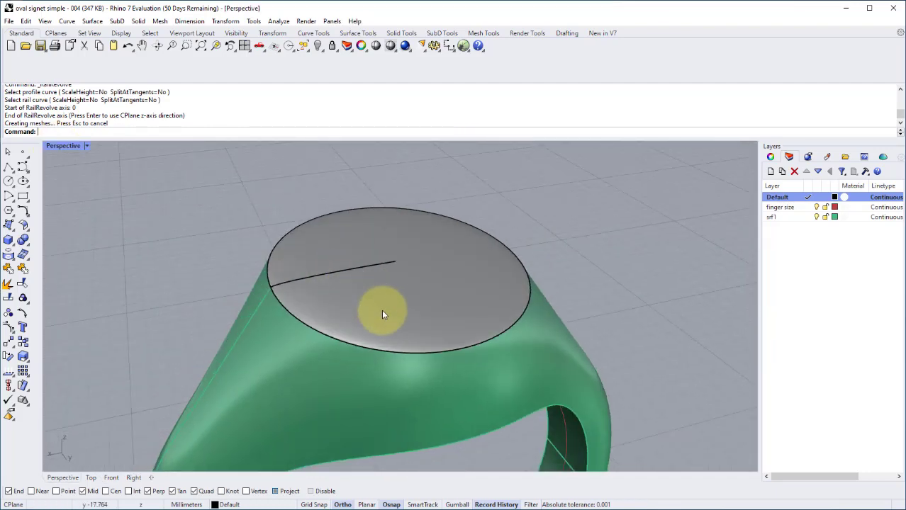
pyautogui.moveTo(416, 293); pyautogui.dragTo(419, 258, button='right')
pyautogui.press('capslock')
pyautogui.click(424, 249)
pyautogui.keyDown('shift'); pyautogui.click(377, 289); pyautogui.keyUp('shift')
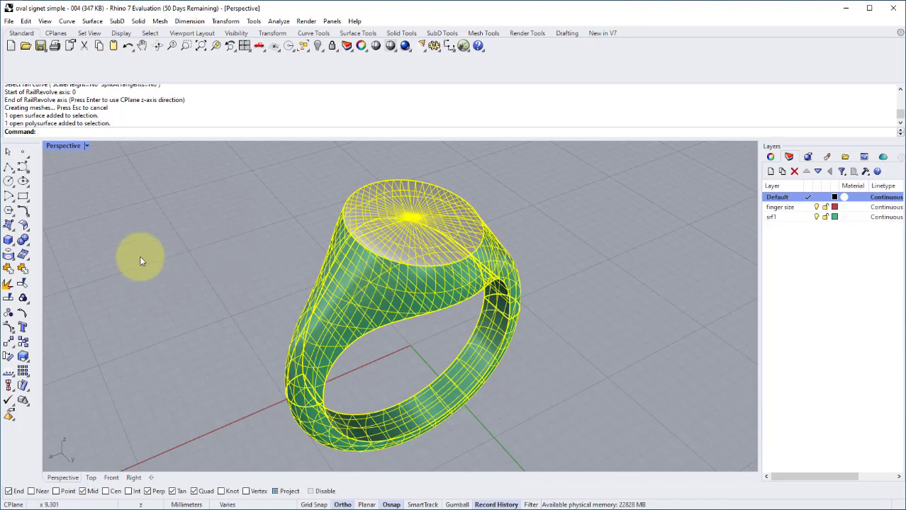
pyautogui.click(9, 270)
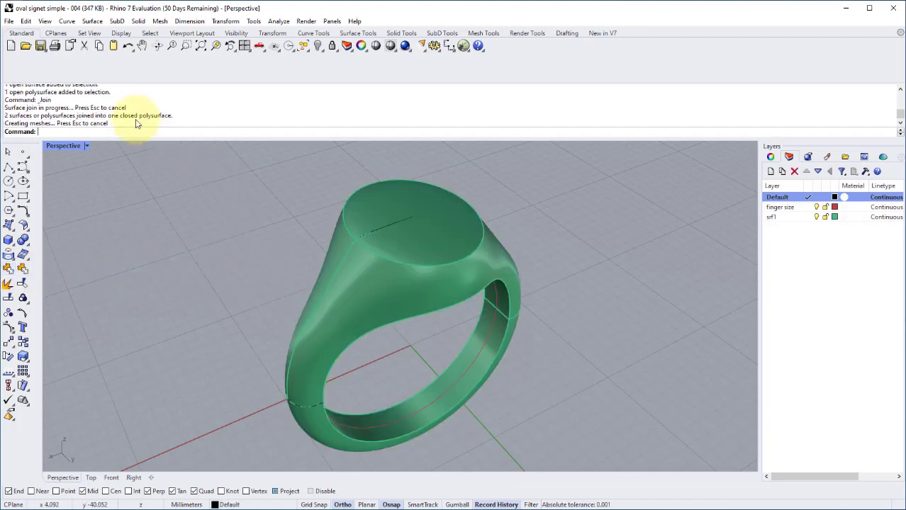
# - Delete the leftover half blend curve on the oval top and the leftover open curve across the side of the shank
pyautogui.moveTo(136, 119); pyautogui.dragTo(174, 117)
pyautogui.moveTo(360, 242); pyautogui.dragTo(360, 248, button='right')
pyautogui.click(355, 228)
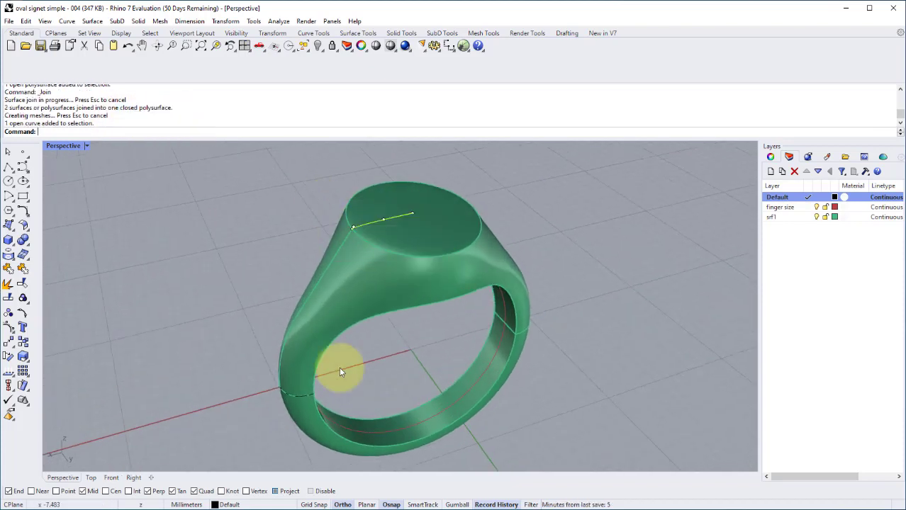
pyautogui.press('Delete')
pyautogui.click(299, 395)
pyautogui.click(340, 423)
pyautogui.press('Delete')
pyautogui.scroll(-1, 304, 291)
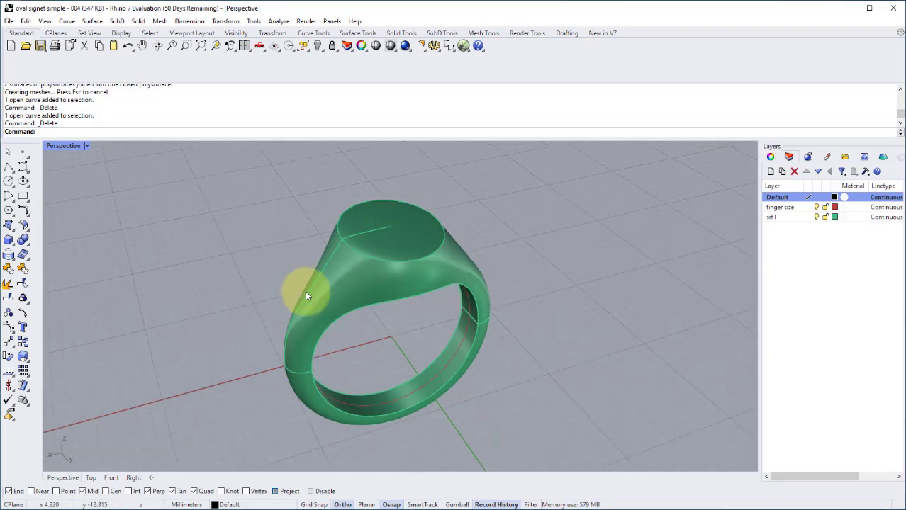
# - Inspect the closed ring from several sides and set the Perspective view to the Rendered display mode
pyautogui.moveTo(305, 295); pyautogui.dragTo(413, 256, button='right')
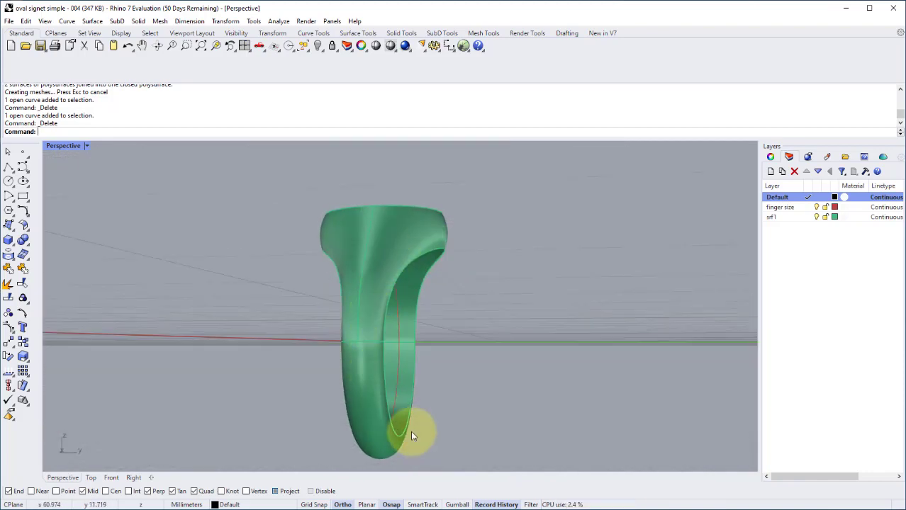
pyautogui.moveTo(413, 435); pyautogui.dragTo(455, 237, button='right')
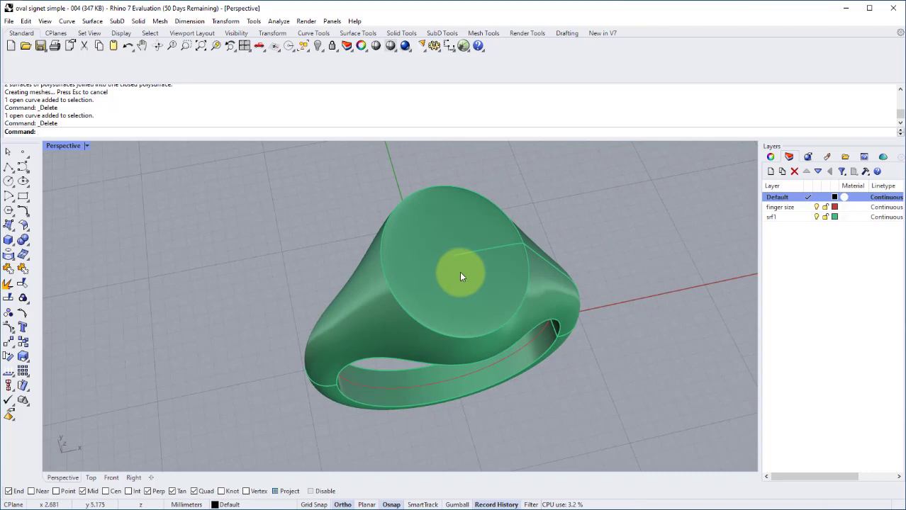
pyautogui.moveTo(460, 276); pyautogui.dragTo(443, 247, button='right')
pyautogui.click(67, 148)
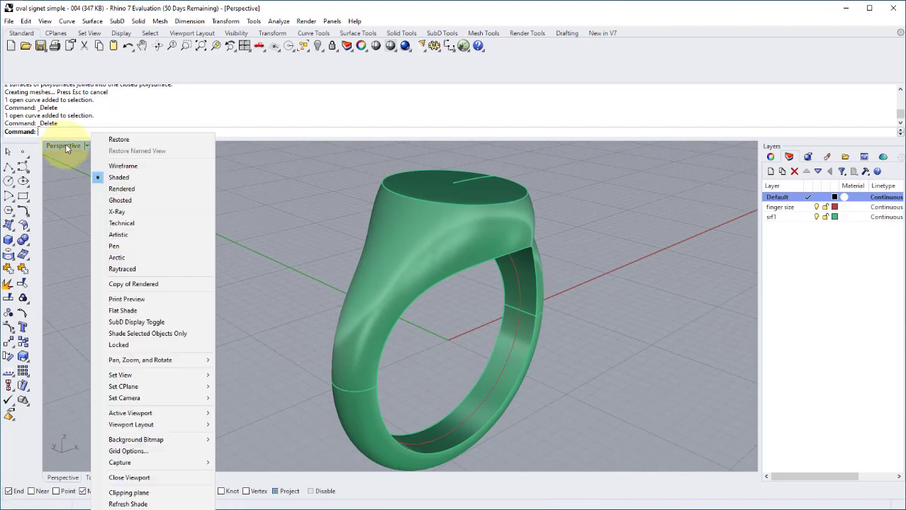
pyautogui.click(108, 189)
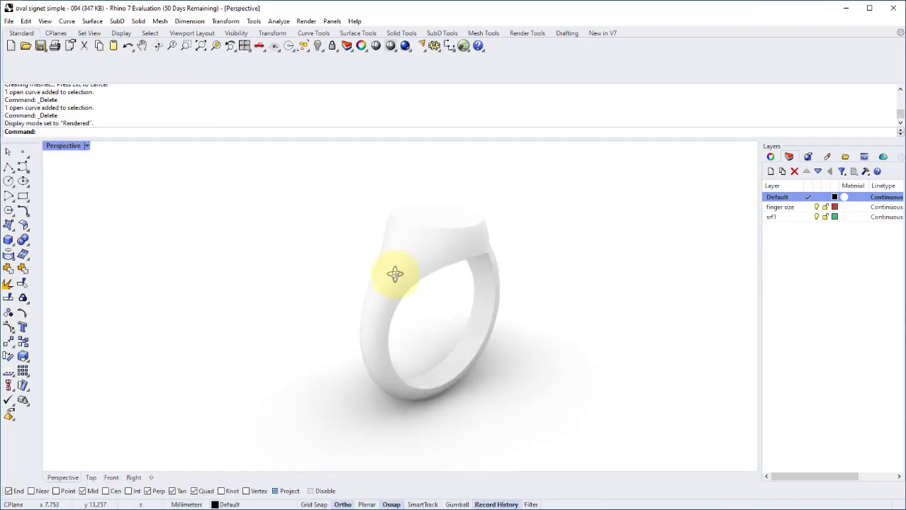
# - Create a Metal material in the colour Gold (Yellow) and assign it to the ring
pyautogui.click(828, 156)
pyautogui.click(769, 188)
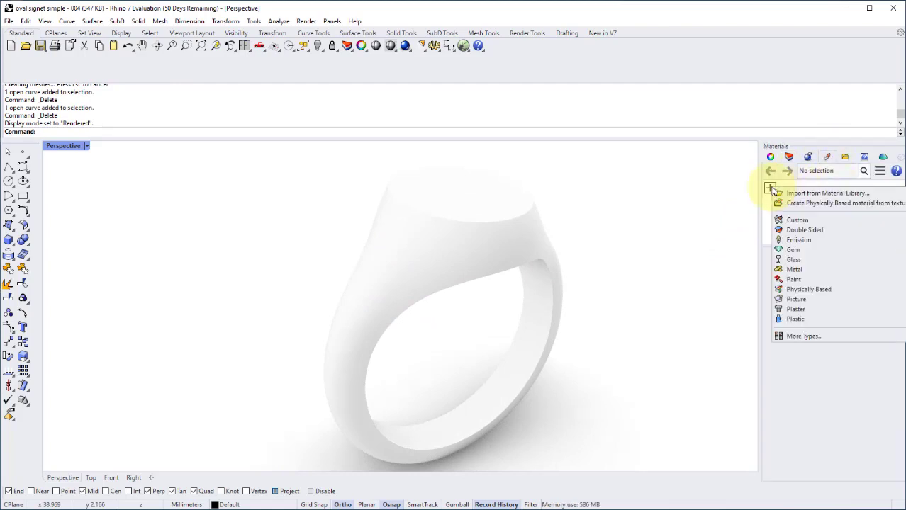
pyautogui.click(802, 266)
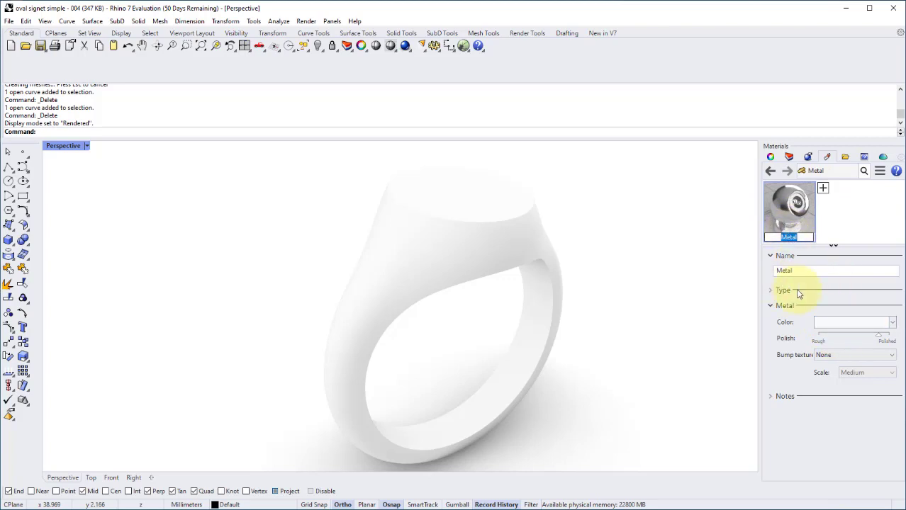
pyautogui.click(841, 327)
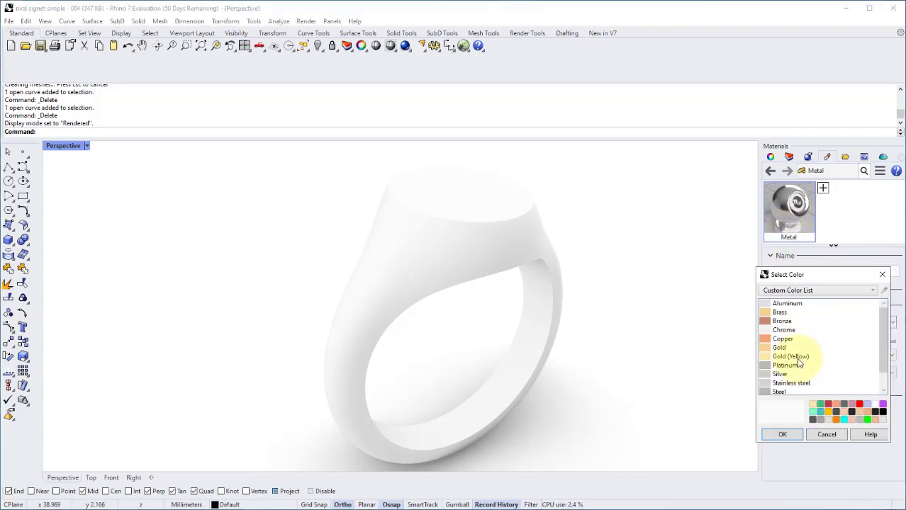
pyautogui.click(783, 434)
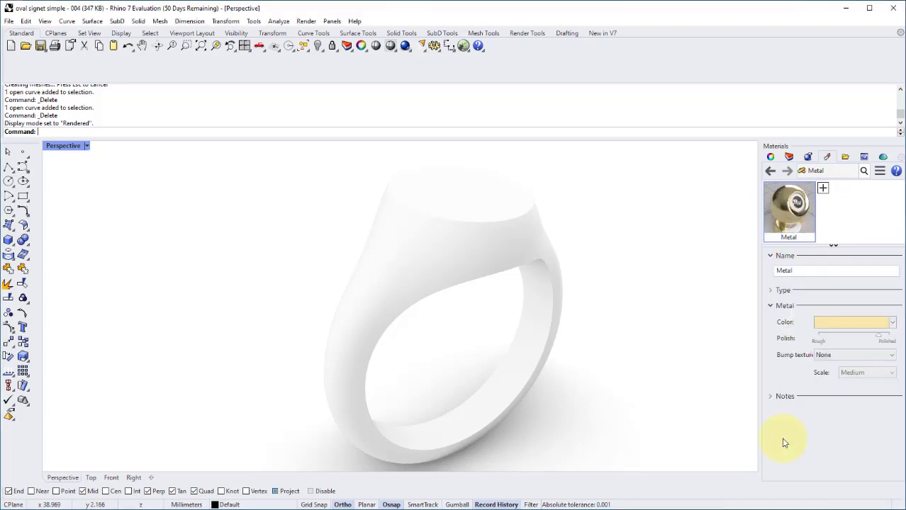
pyautogui.moveTo(585, 216); pyautogui.dragTo(497, 230)
pyautogui.moveTo(616, 228); pyautogui.dragTo(426, 262, button='right')
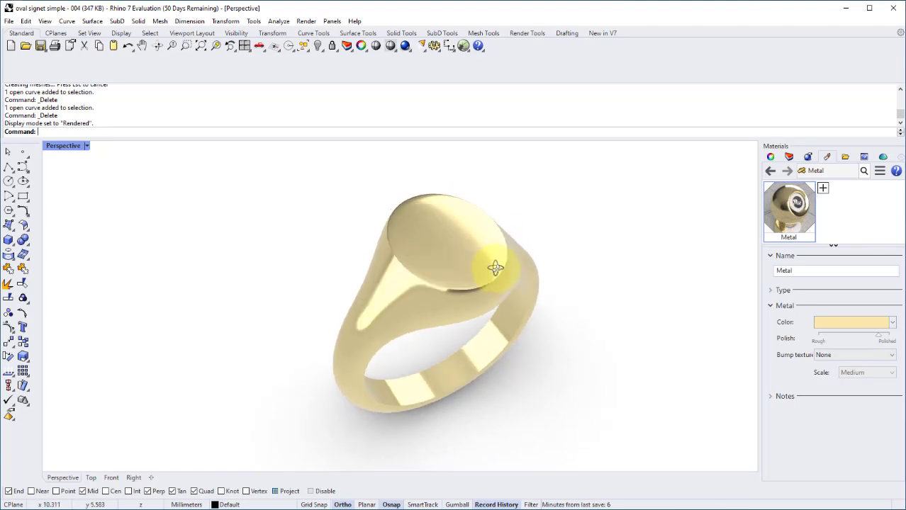